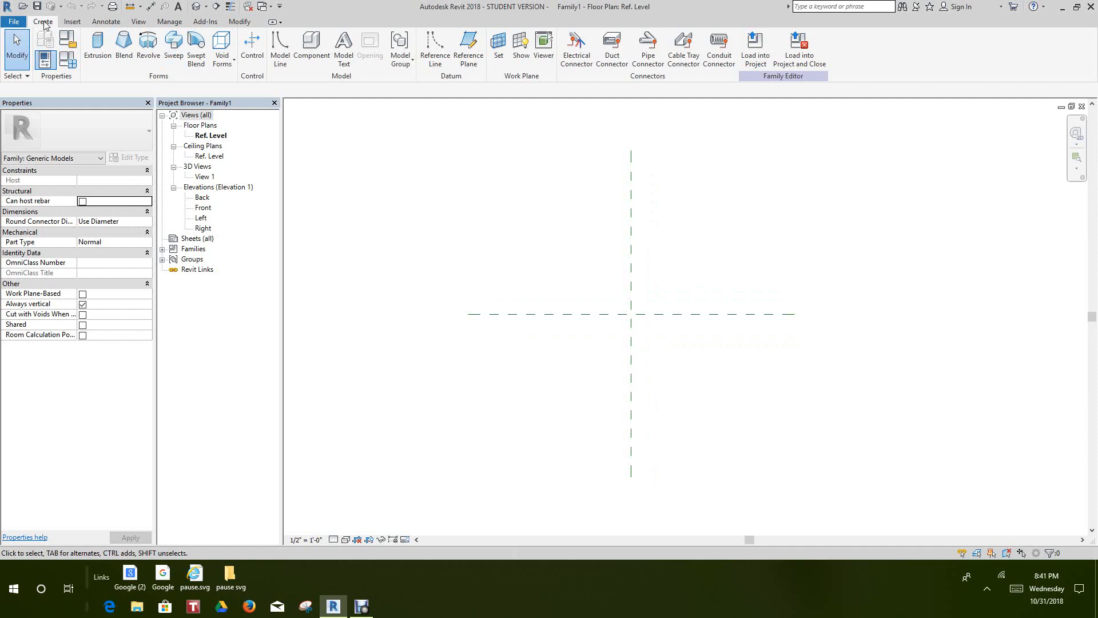
# - Set the family category to Mechanical Equipment
pyautogui.click(66, 41)
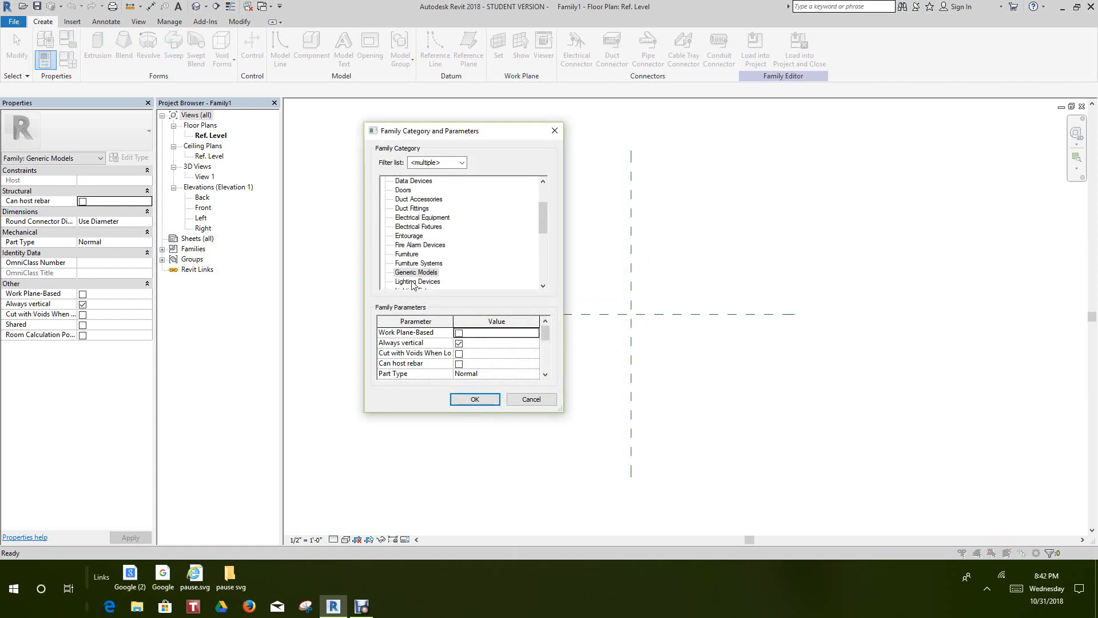
pyautogui.moveTo(544, 230); pyautogui.dragTo(544, 227)
pyautogui.scroll(-1, 544, 228)
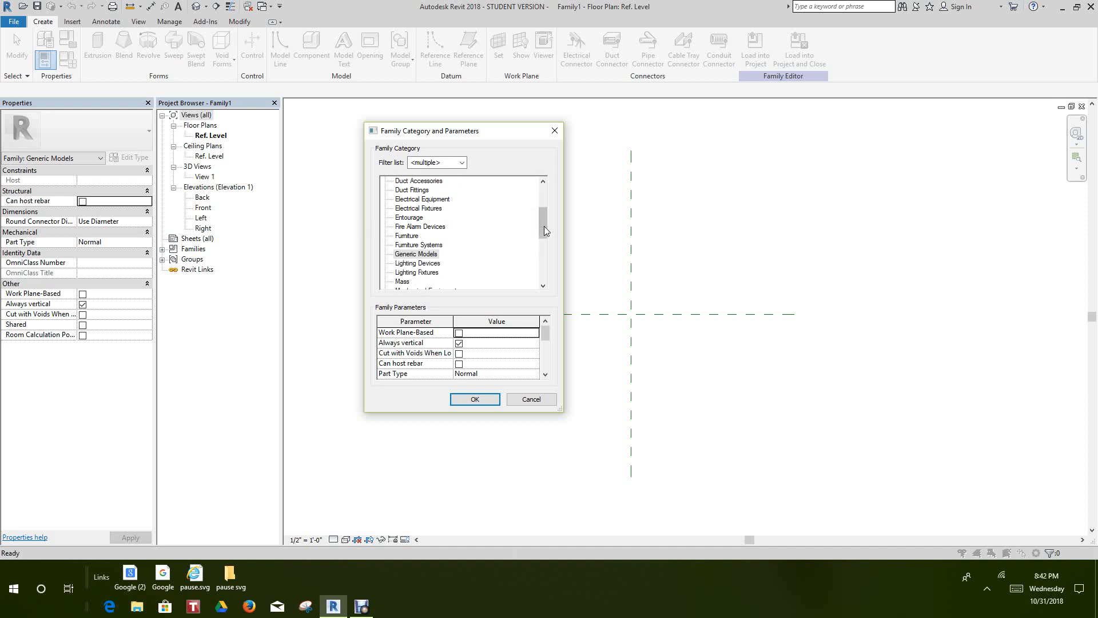
pyautogui.scroll(-2, 544, 228)
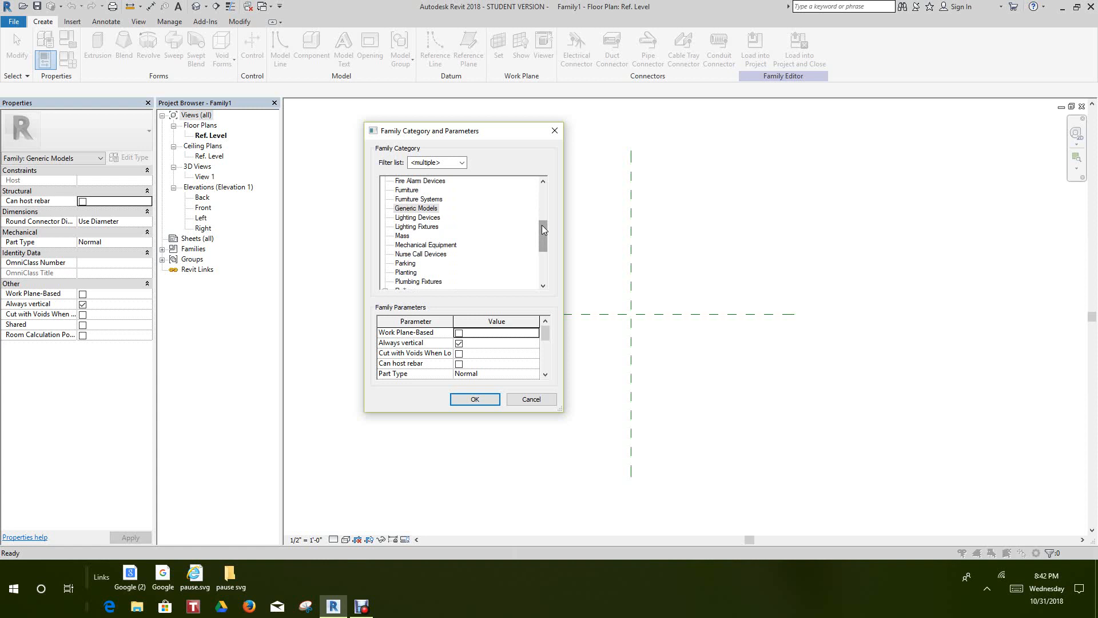
pyautogui.click(444, 248)
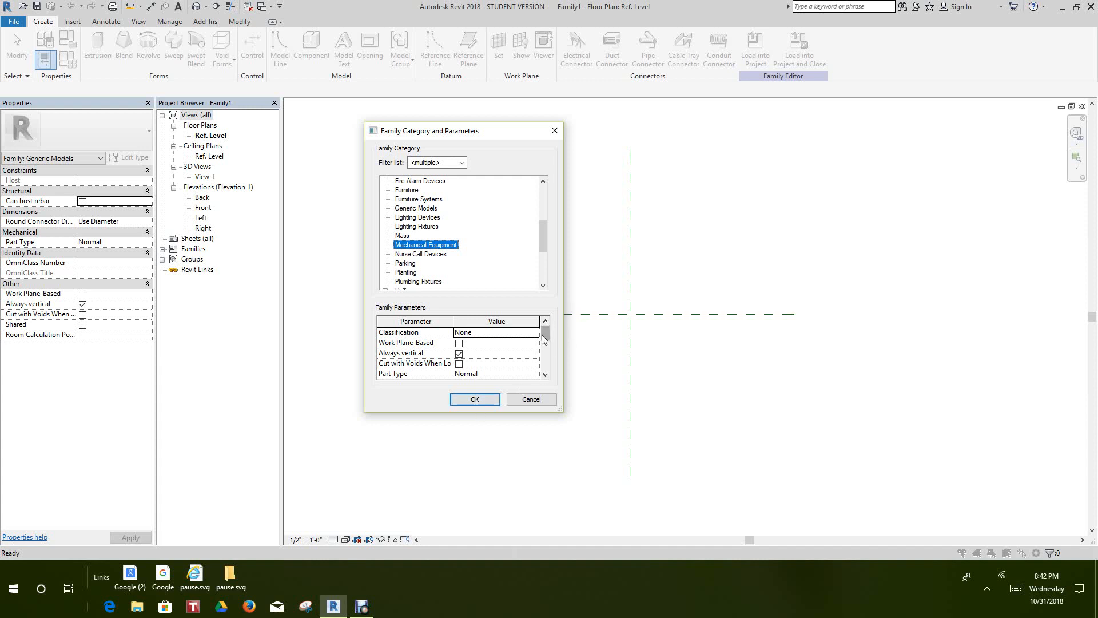
# - Set the family's Part Type parameter to Breaks Into, keep Always vertical enabled, and apply the category settings
pyautogui.scroll(-2, 542, 336)
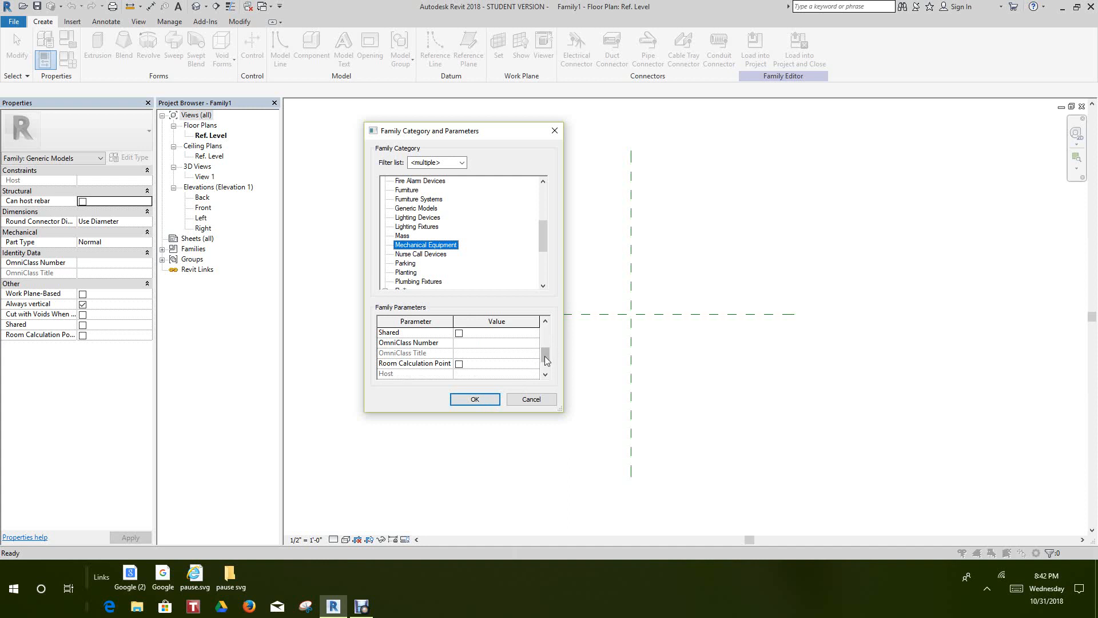
pyautogui.scroll(3, 547, 361)
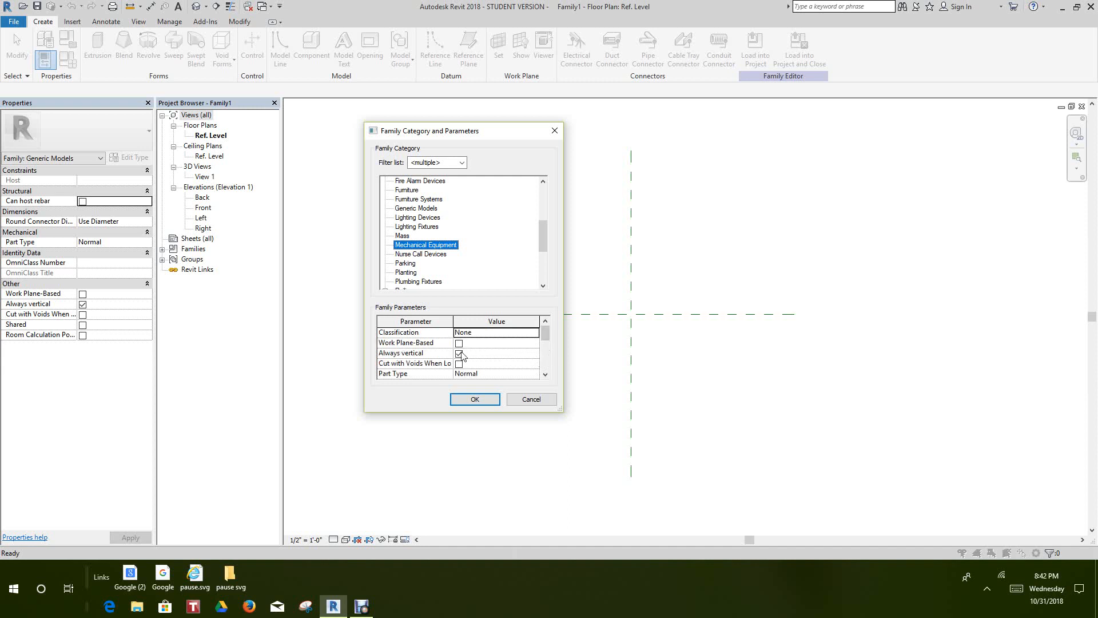
pyautogui.click(460, 355)
pyautogui.click(459, 353)
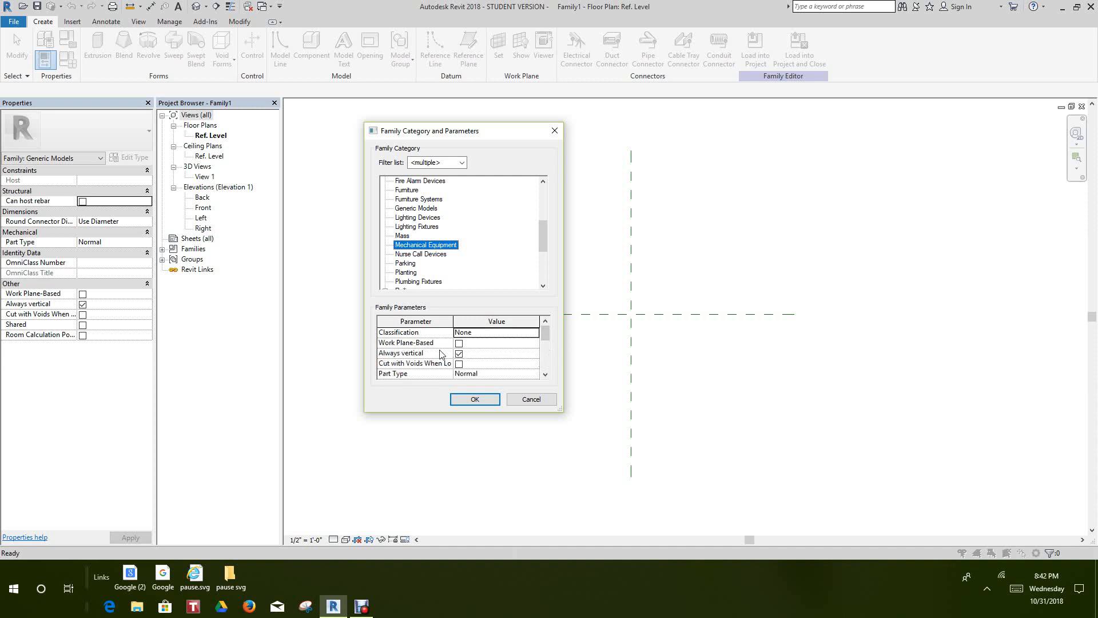
pyautogui.click(534, 374)
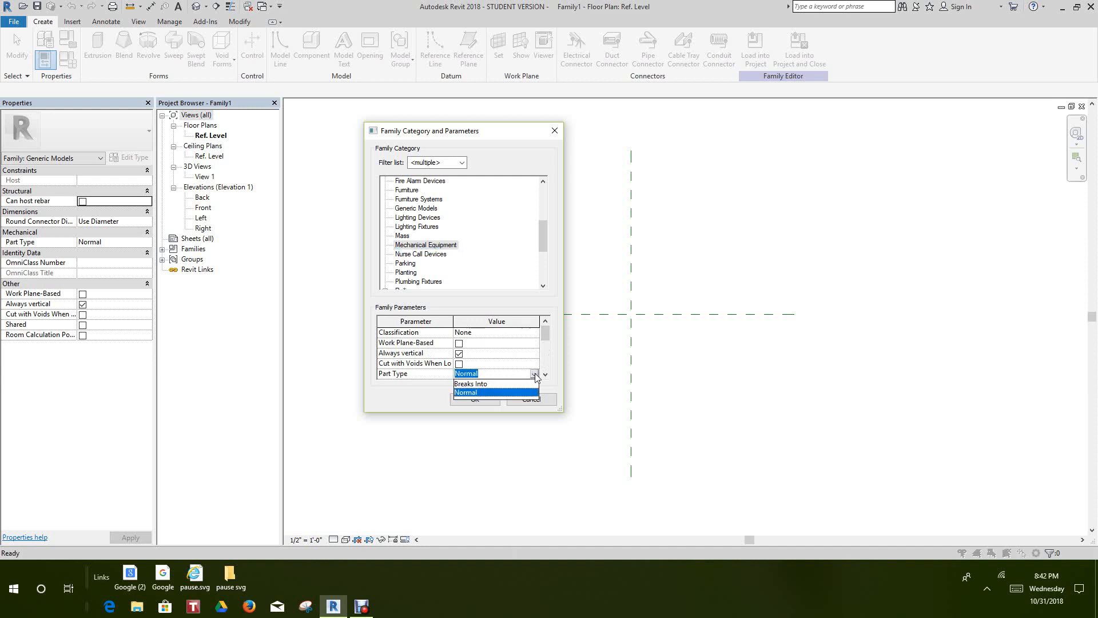
pyautogui.click(482, 383)
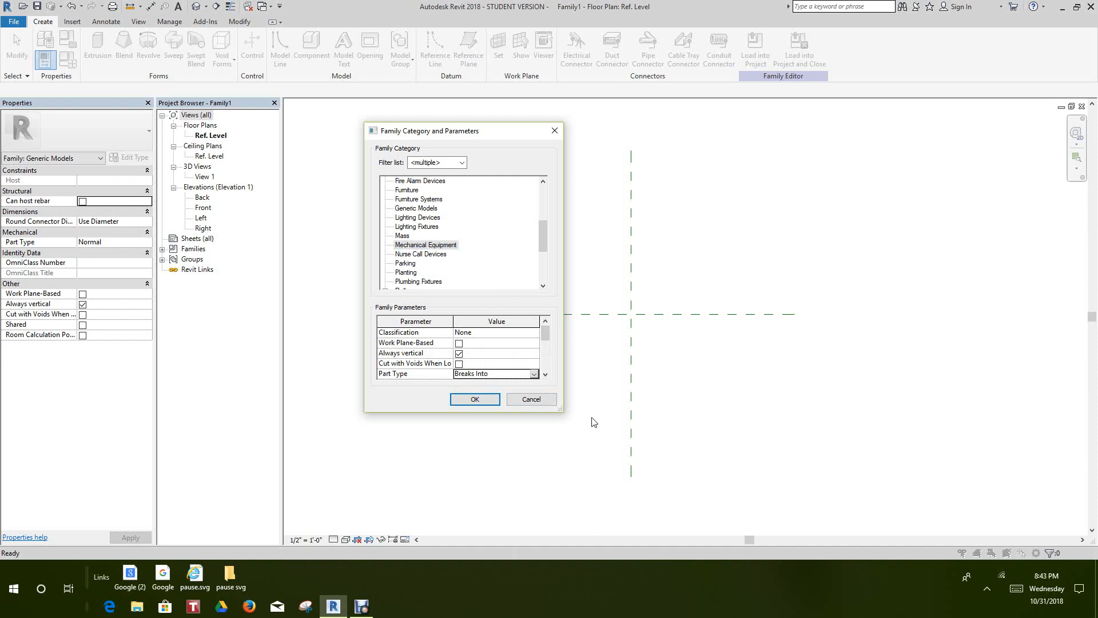
pyautogui.click(464, 398)
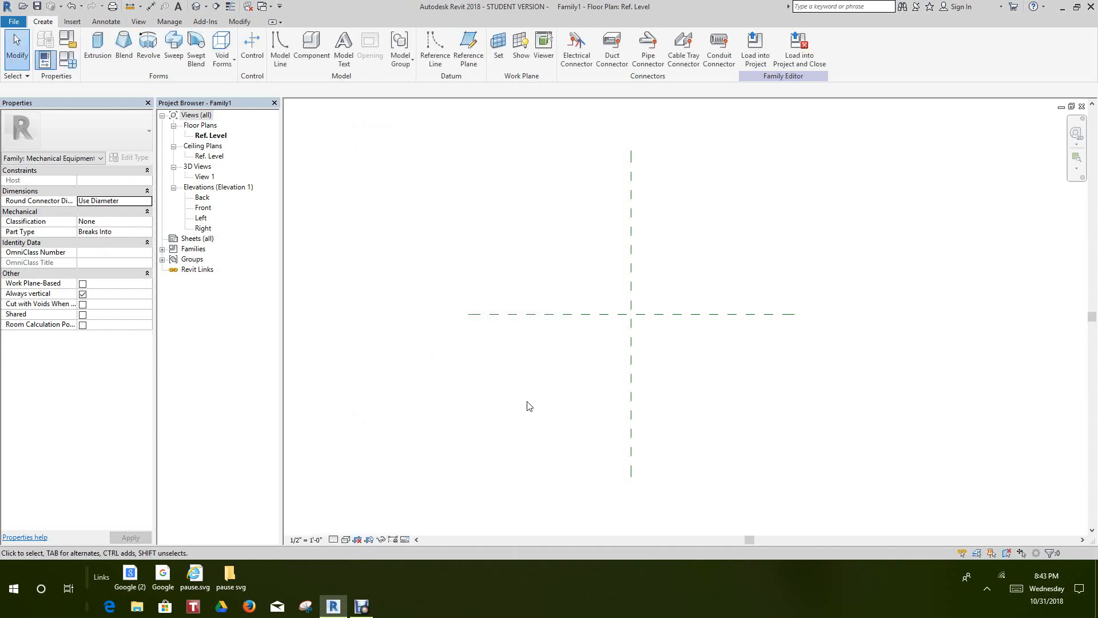
# - Save the family to the Desktop as pump1 with the maximum backups set to 1
pyautogui.moveTo(682, 334); pyautogui.dragTo(697, 373, button='middle')
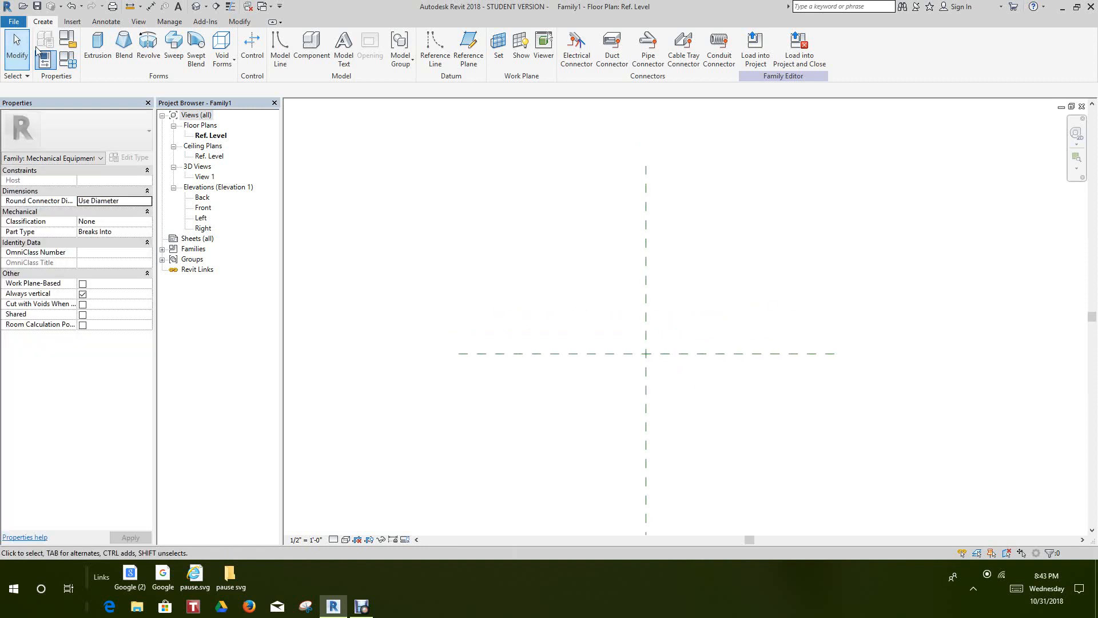
pyautogui.click(15, 22)
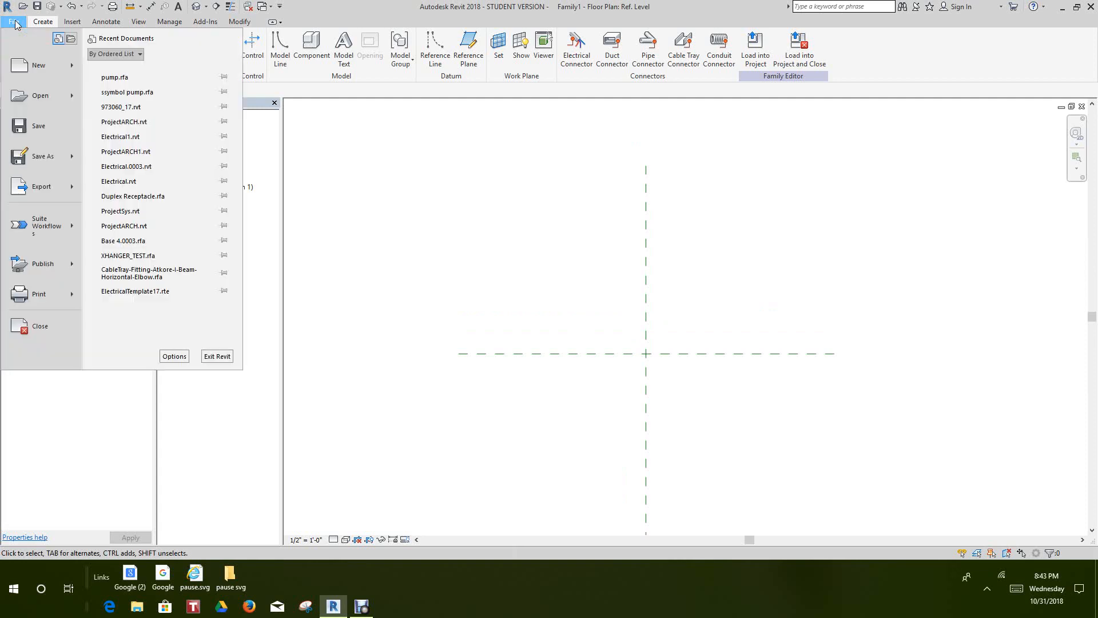
pyautogui.moveTo(46, 157)
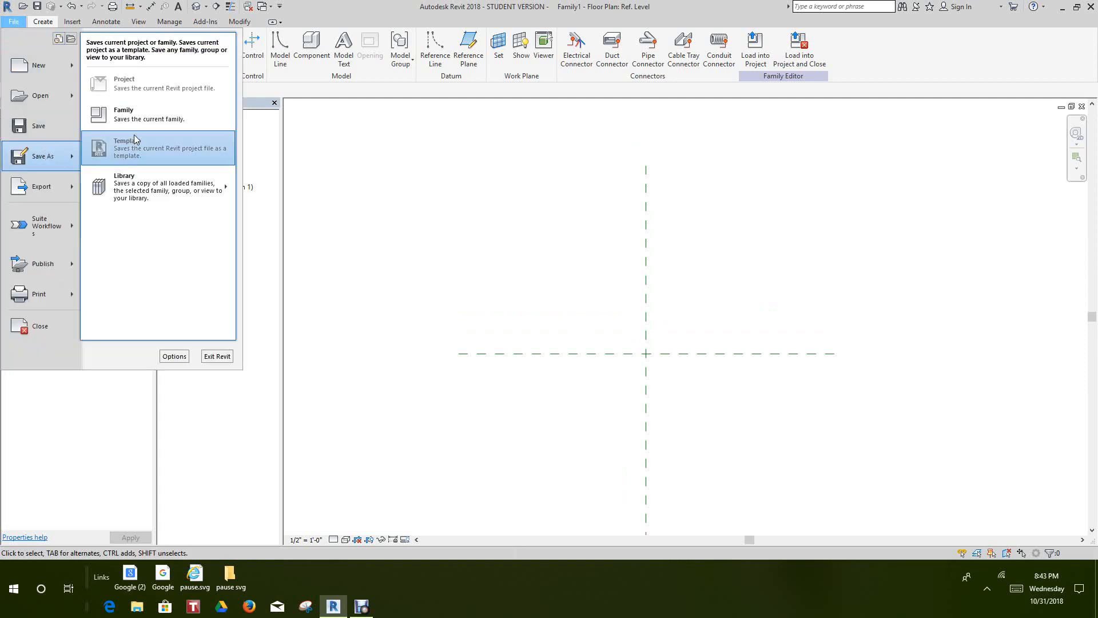
pyautogui.click(140, 116)
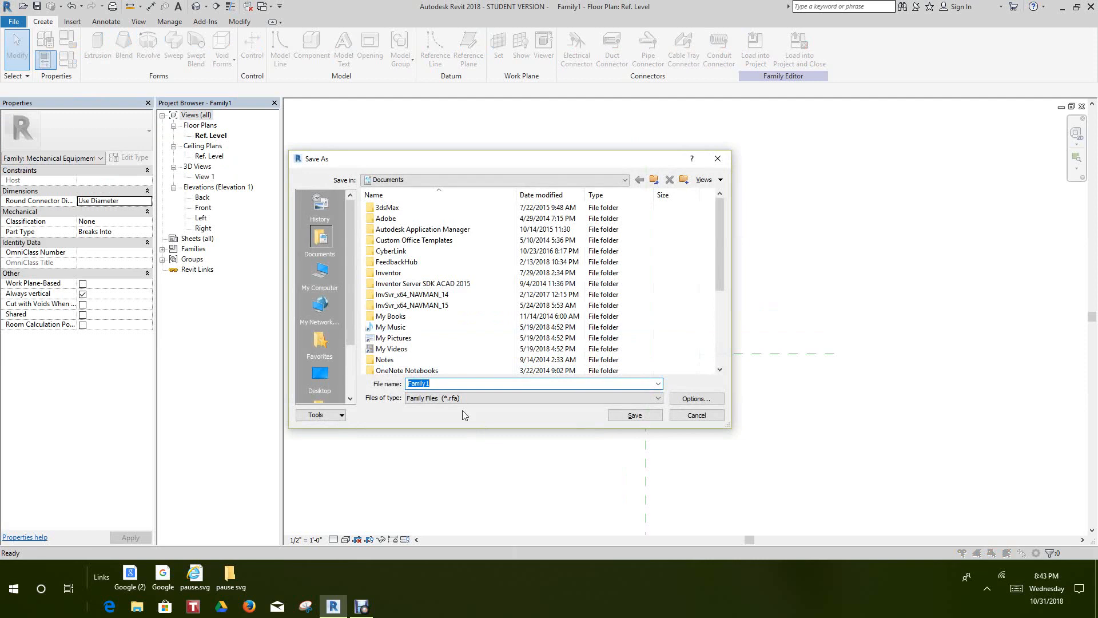
pyautogui.click(324, 374)
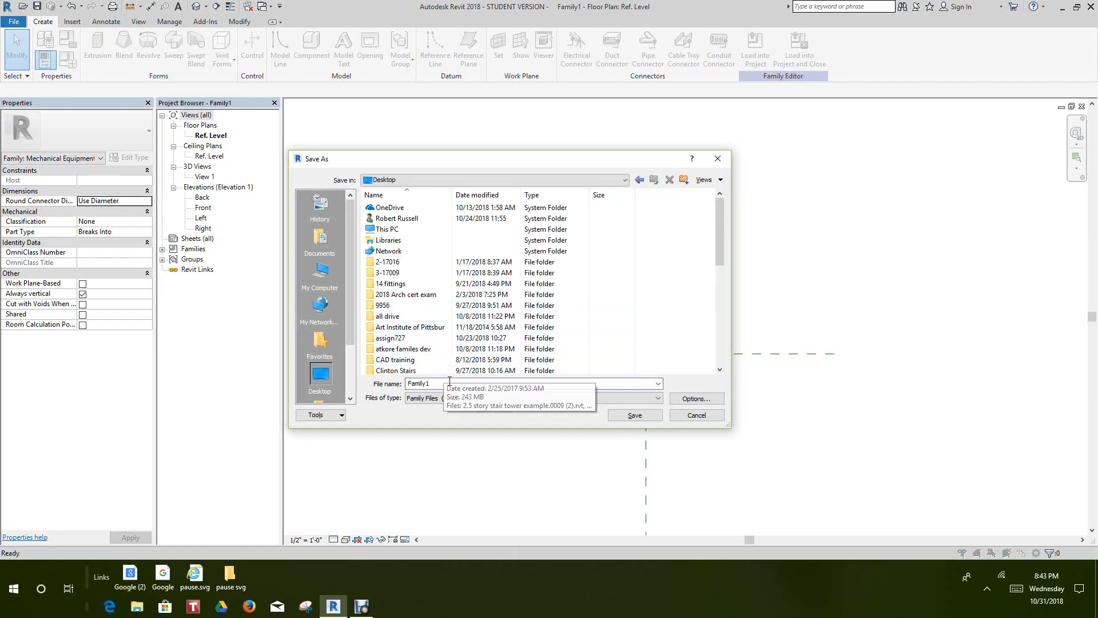
pyautogui.write('pump1')
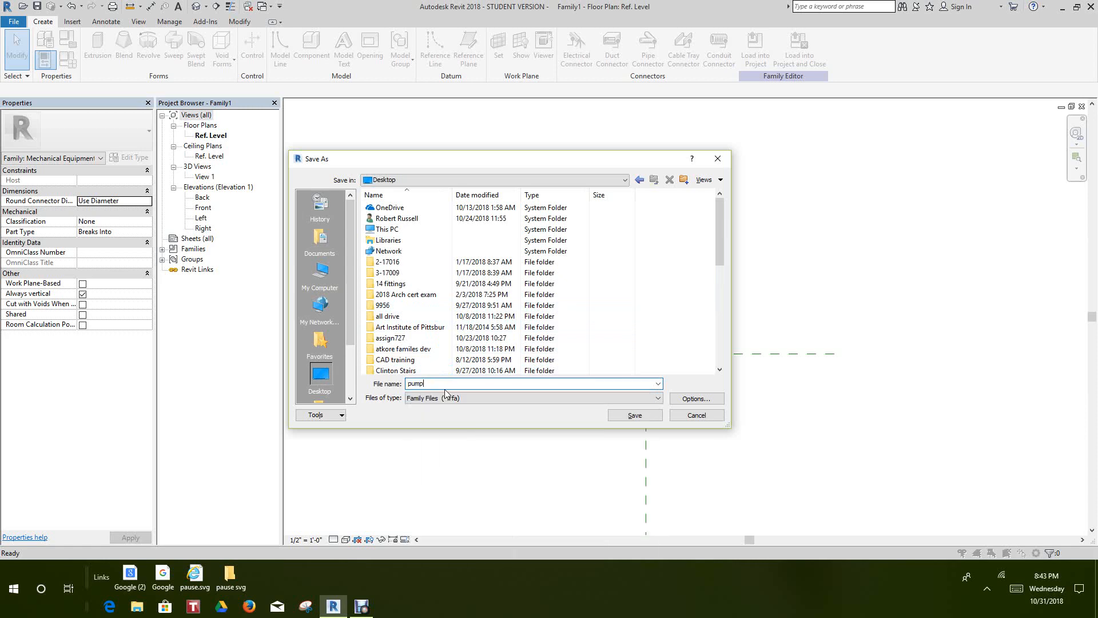
pyautogui.click(696, 399)
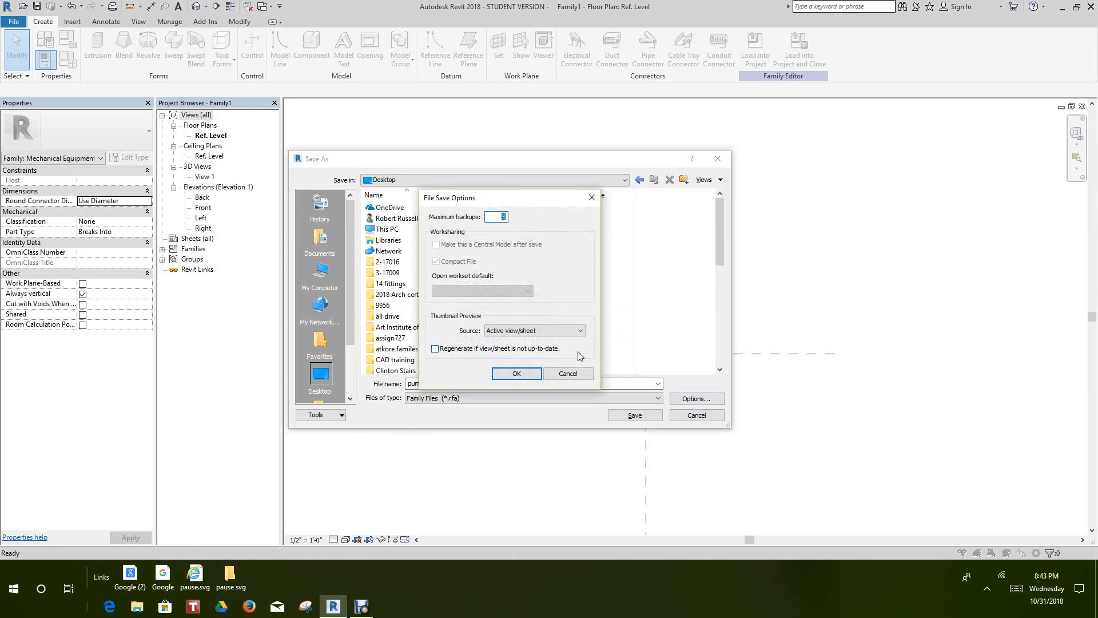
pyautogui.write('1')
pyautogui.click(517, 374)
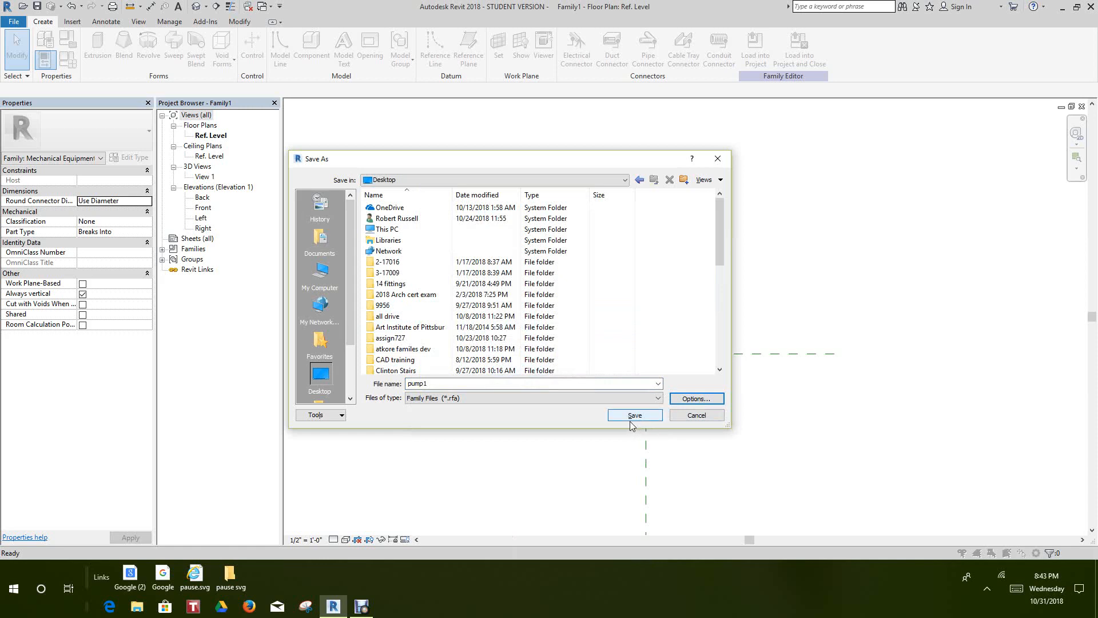
pyautogui.click(633, 417)
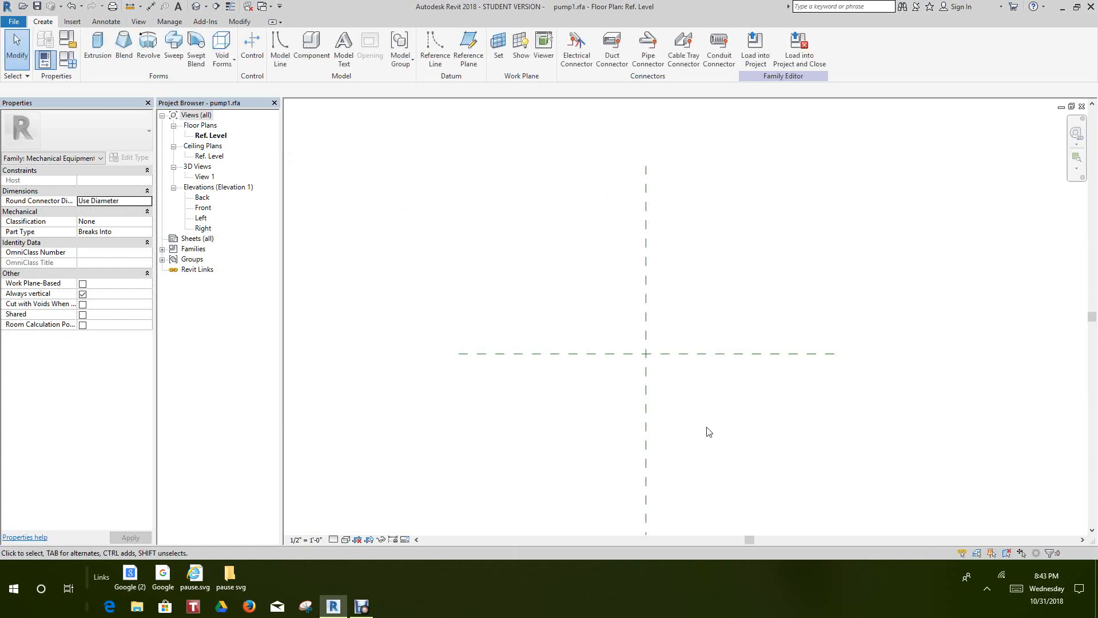
# - Draw two short vertical reference planes across the horizontal centre plane, one on each side of the vertical centre plane and about 5" from it
pyautogui.scroll(-1, 761, 426)
pyautogui.moveTo(680, 384)
pyautogui.mouseDown(button='middle')
pyautogui.moveTo(688, 385)
pyautogui.moveTo(640, 345)
pyautogui.moveTo(660, 377)
pyautogui.mouseUp(button='middle')
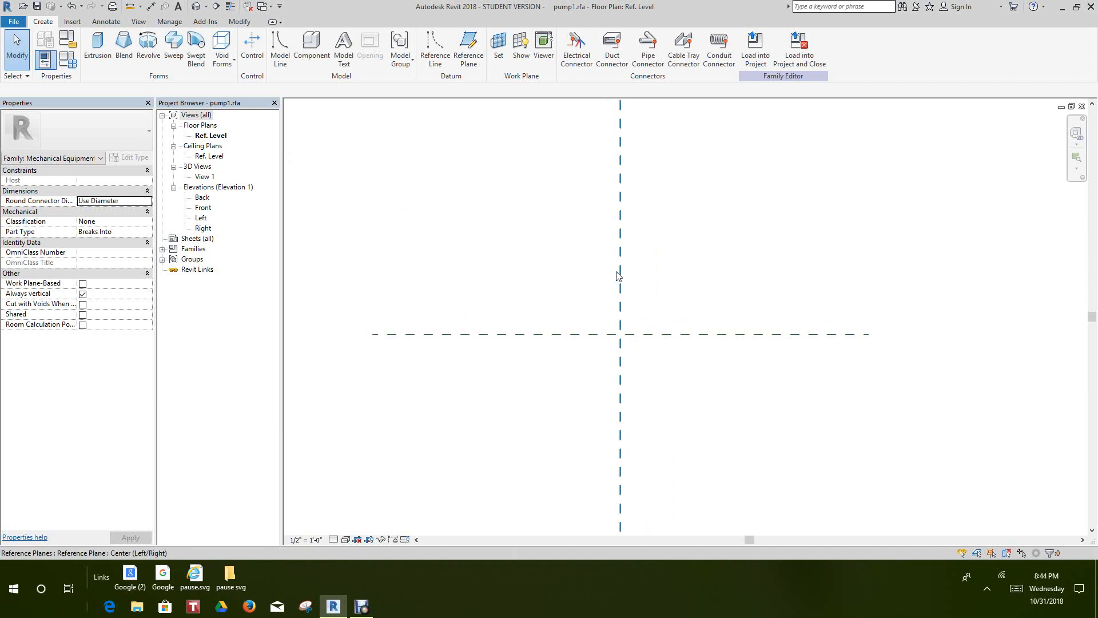
pyautogui.moveTo(618, 308); pyautogui.dragTo(604, 256, button='middle')
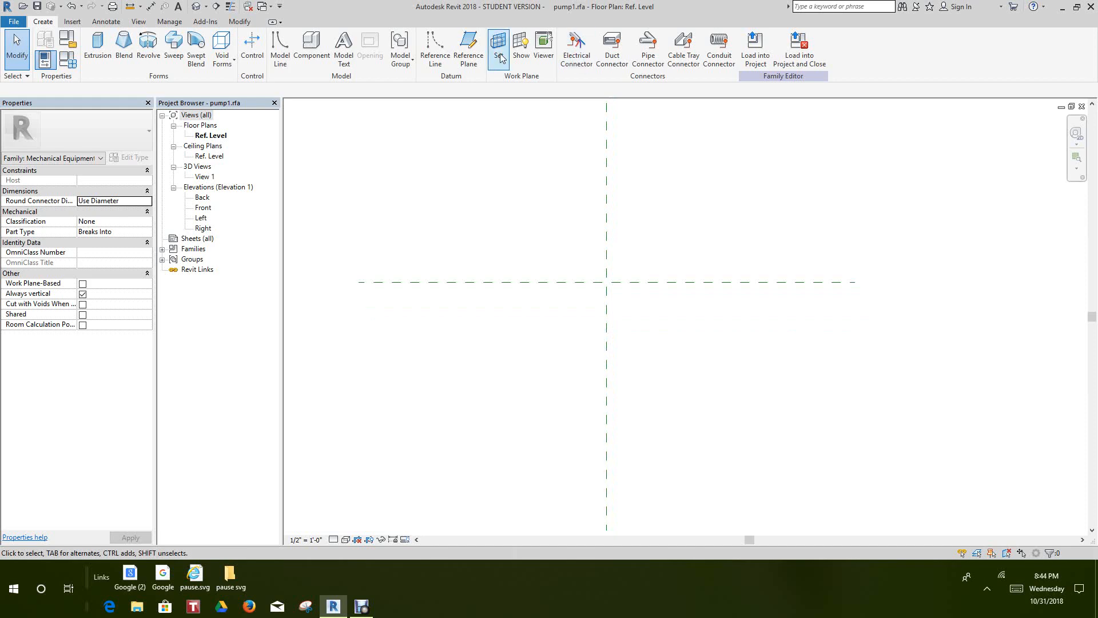
pyautogui.click(482, 61)
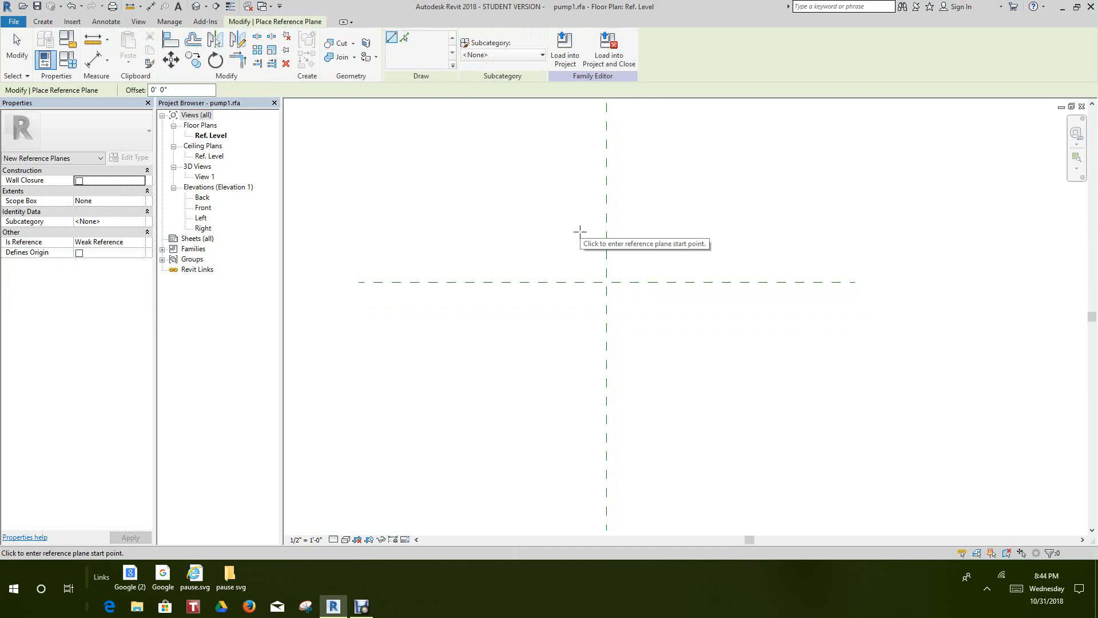
pyautogui.click(585, 241)
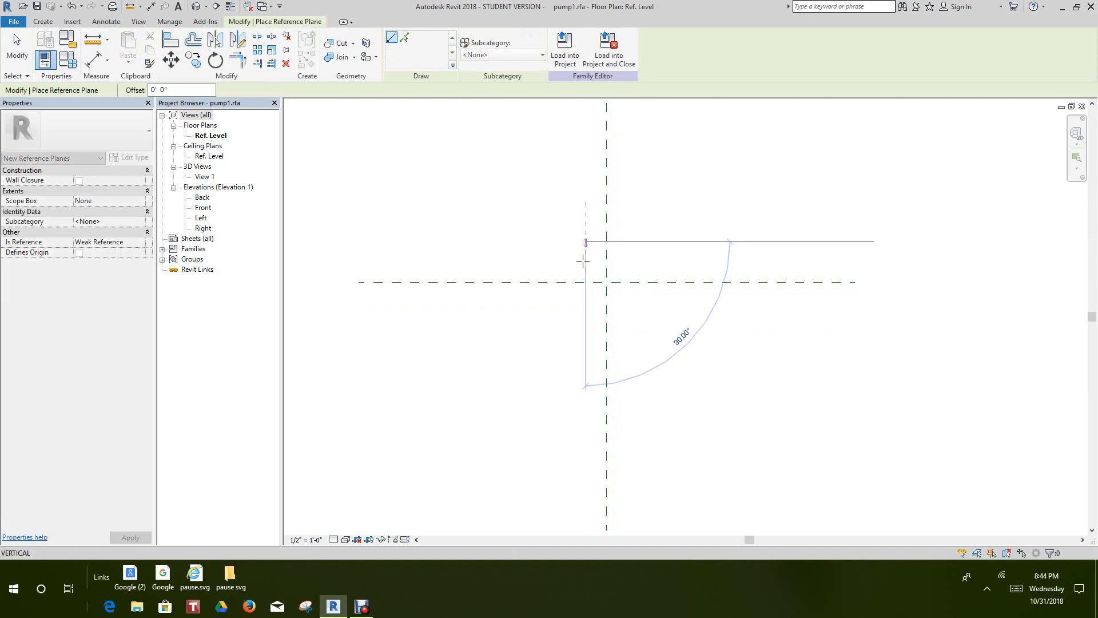
pyautogui.click(590, 327)
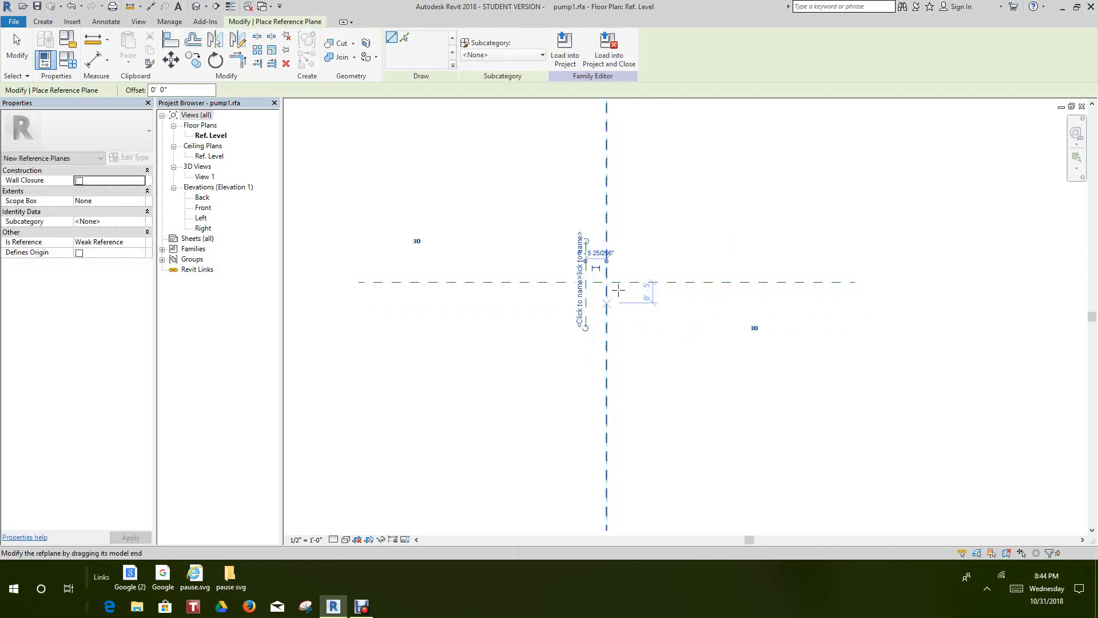
pyautogui.click(628, 240)
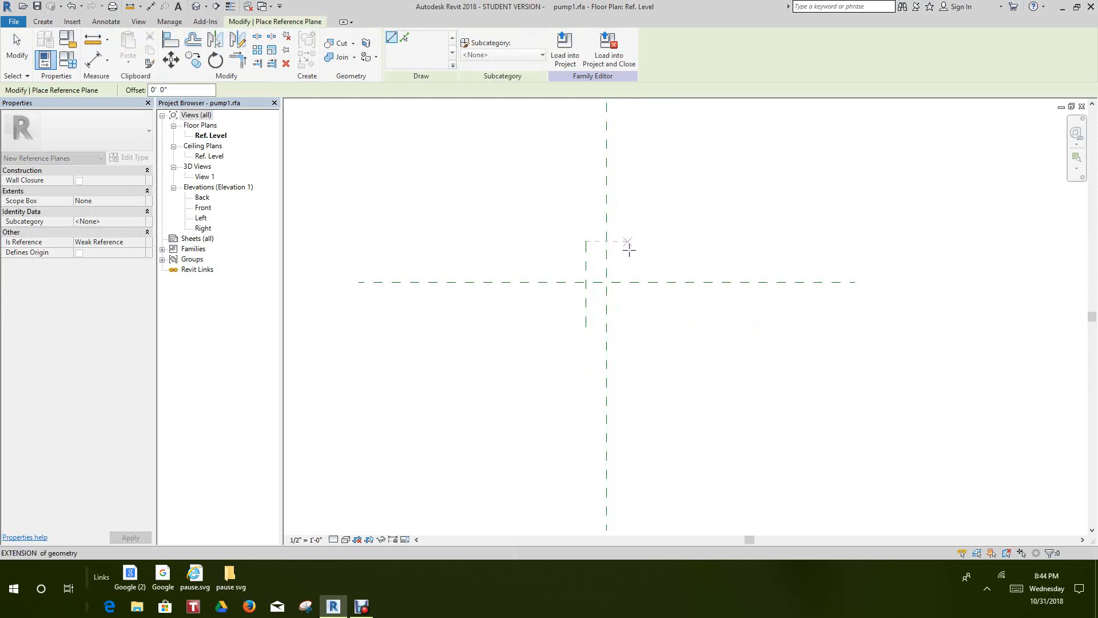
pyautogui.click(627, 327)
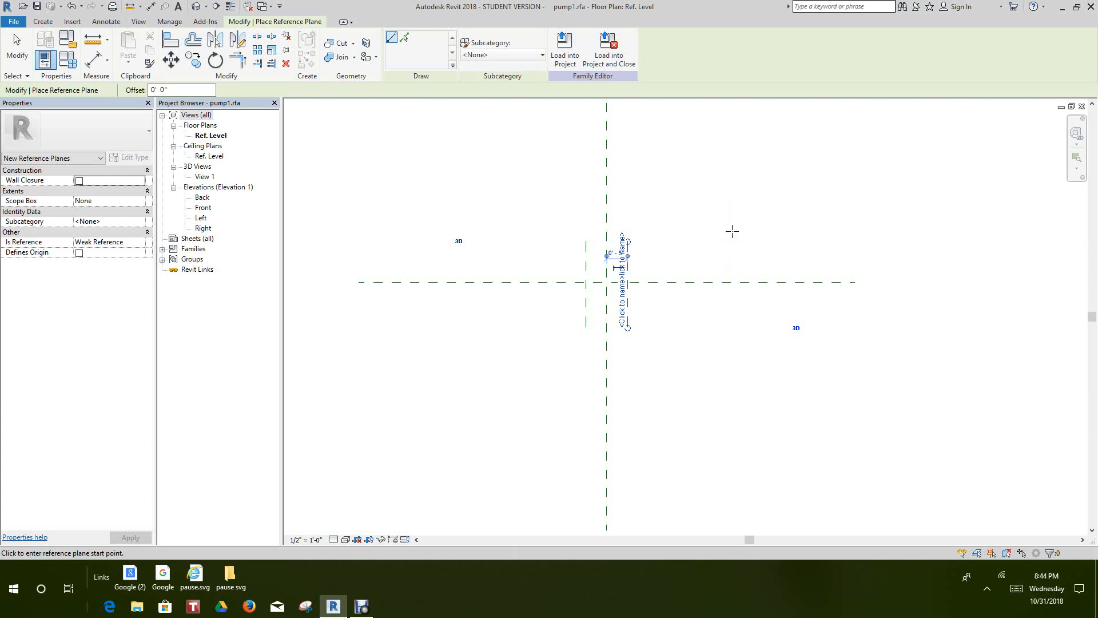
# - Draw two outer vertical reference planes, about 2'-0" beyond the right inner plane and about 2'-4" beyond the left inner plane
pyautogui.click(731, 231)
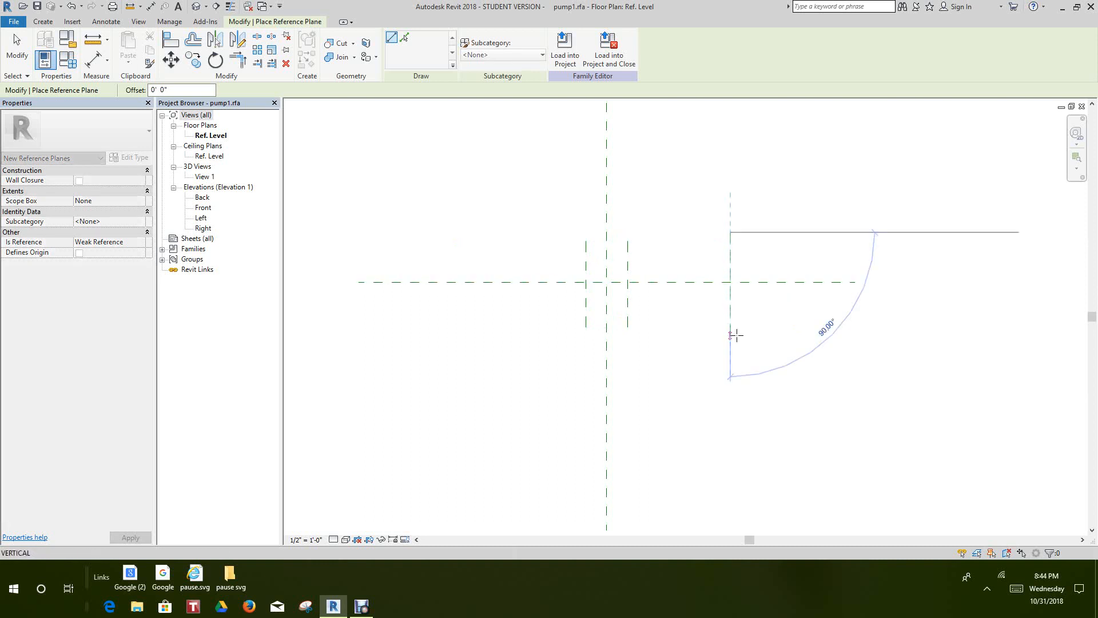
pyautogui.click(731, 327)
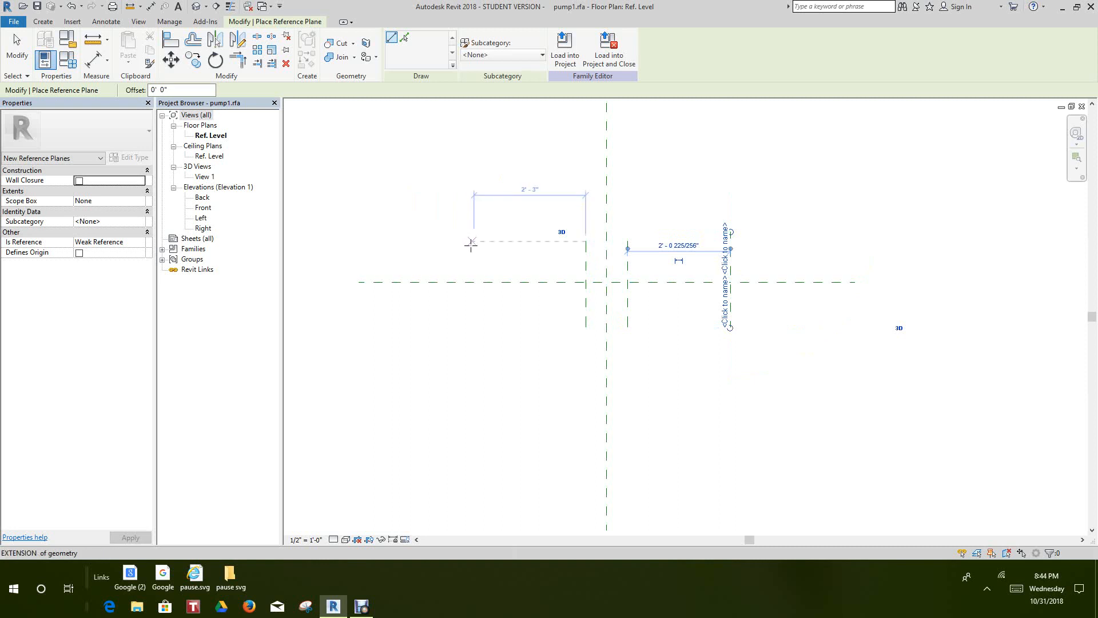
pyautogui.click(470, 240)
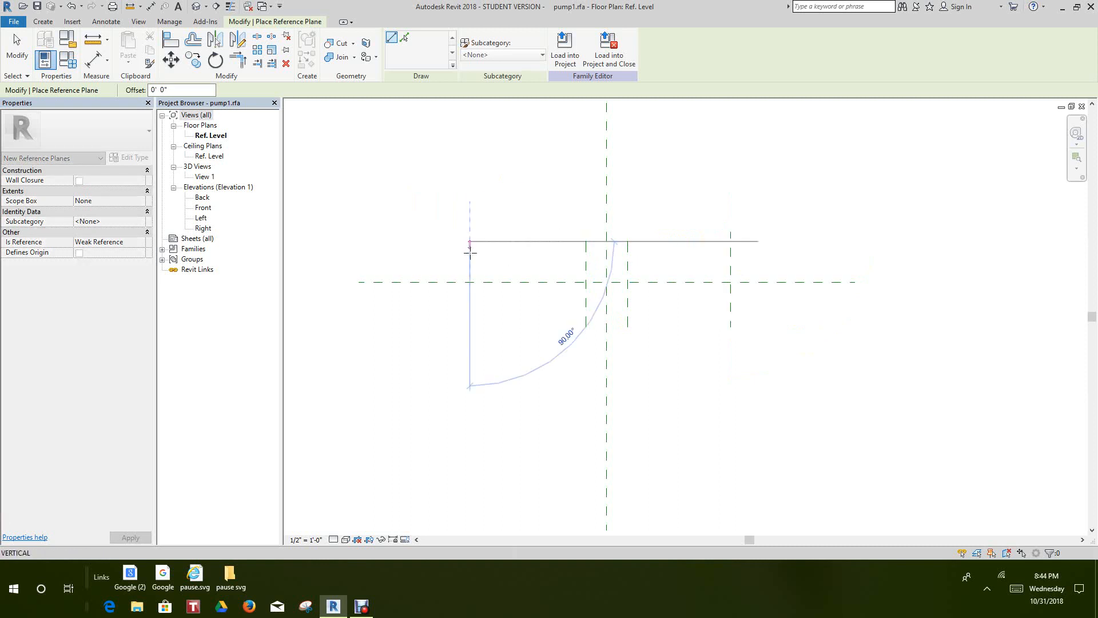
pyautogui.click(464, 331)
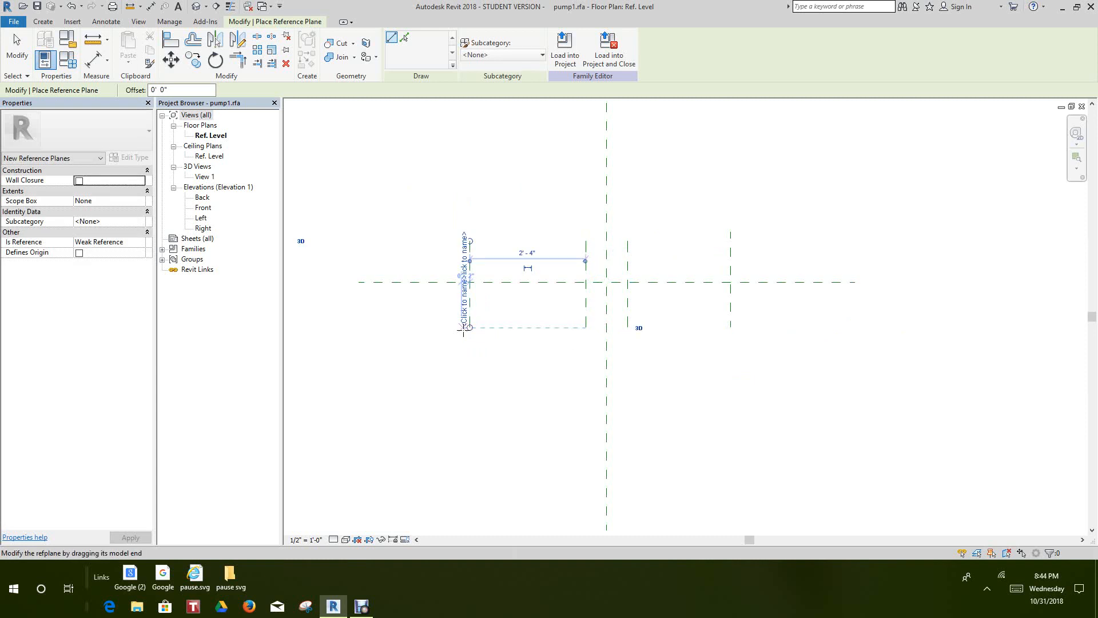
# - Draw an intermediate vertical reference plane on each side, about 11" inside the left outer plane and about 1'-0" inside the right outer plane
pyautogui.click(517, 226)
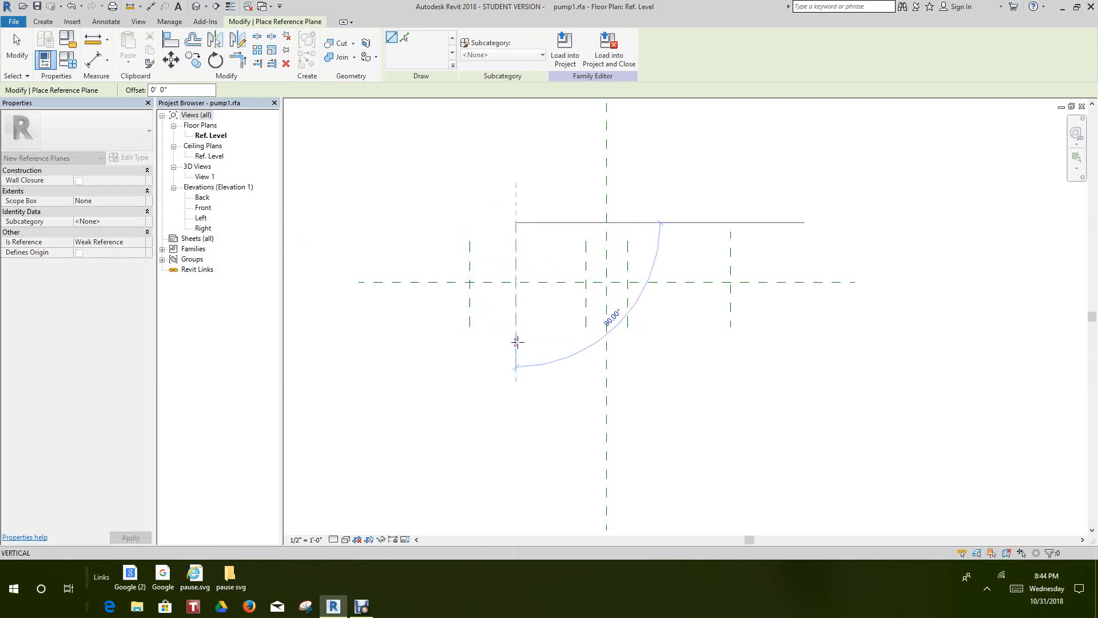
pyautogui.click(516, 327)
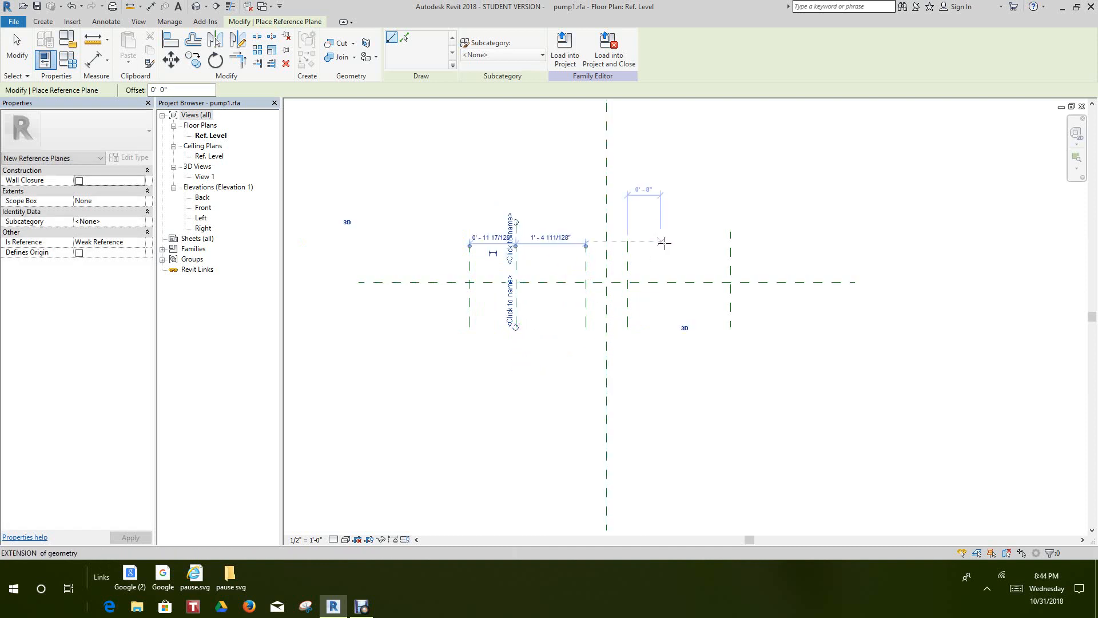
pyautogui.click(682, 231)
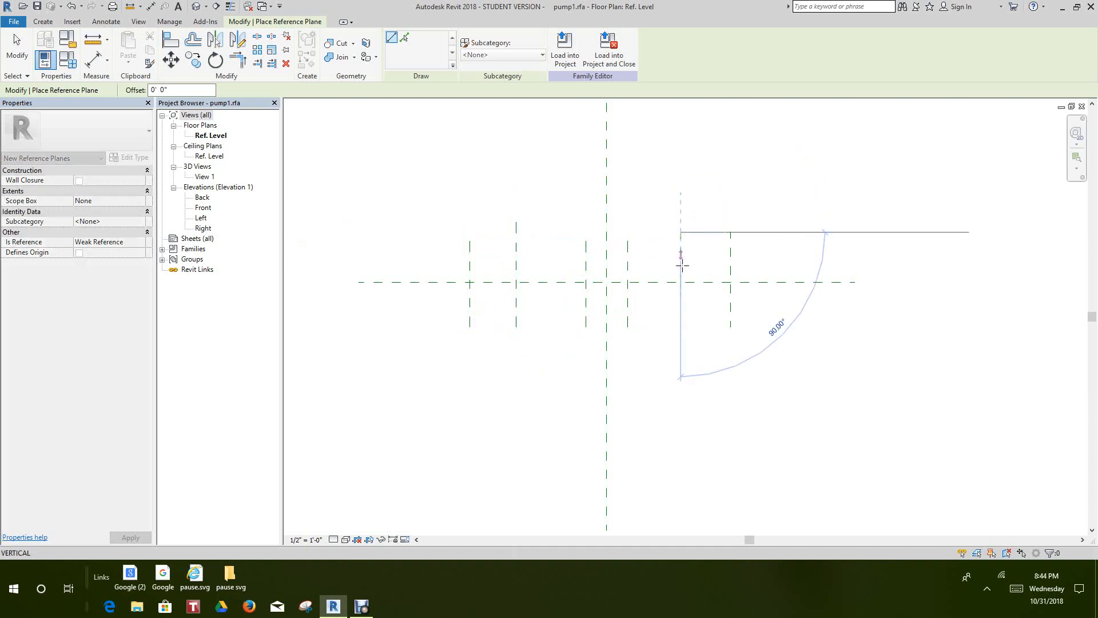
pyautogui.click(681, 329)
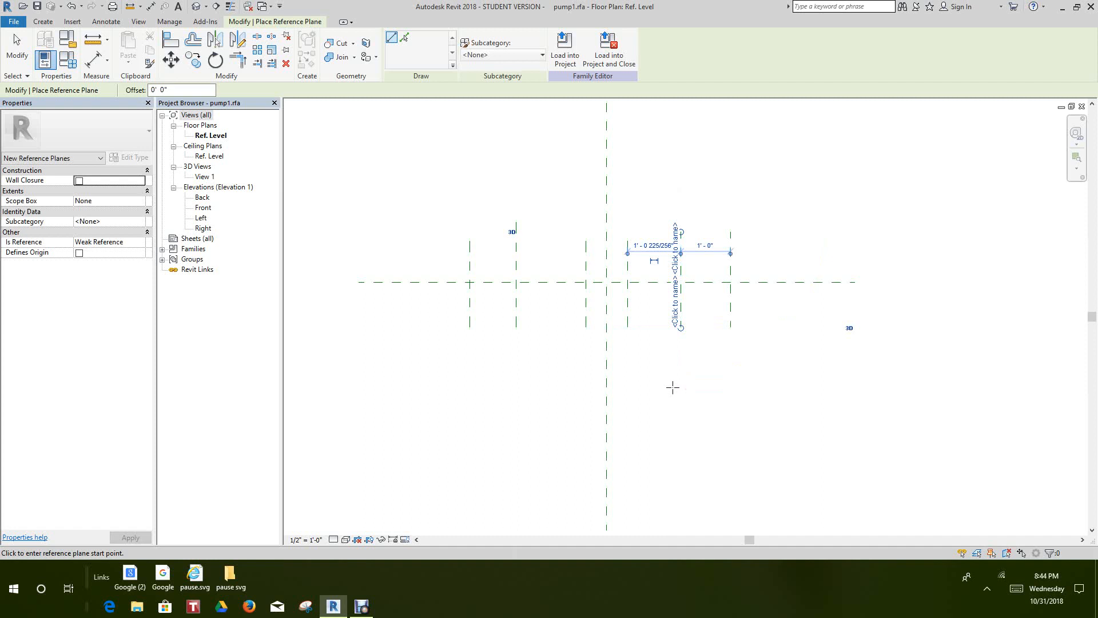
# - Draw two short vertical reference planes, one about 2" inside the left outer plane and one about 2" inside the right outer plane
pyautogui.click(478, 231)
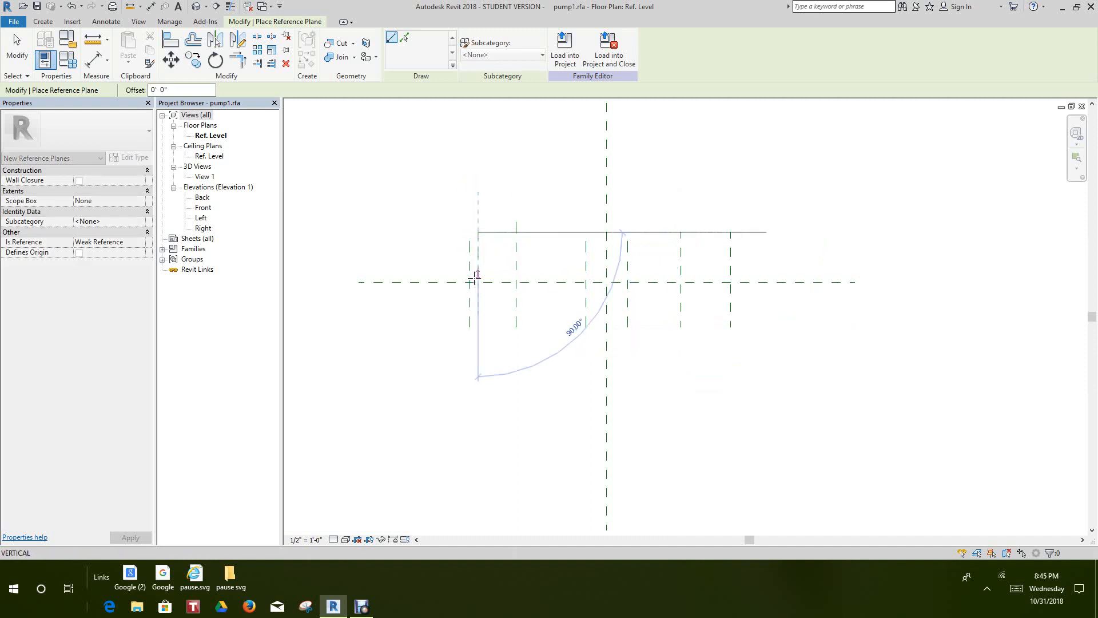
pyautogui.click(479, 326)
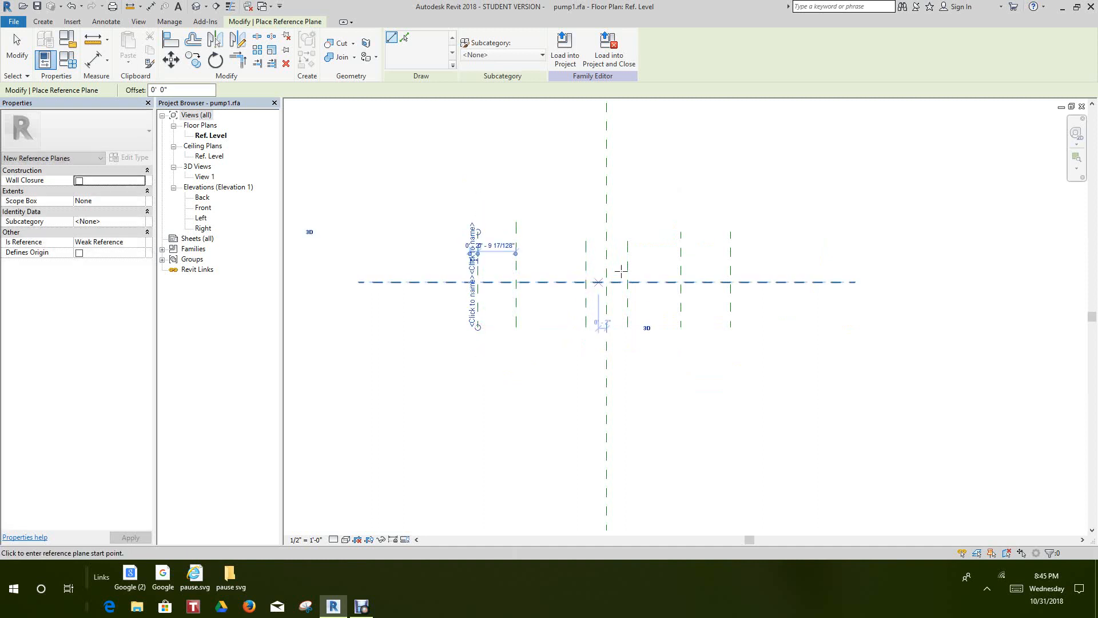
pyautogui.click(723, 230)
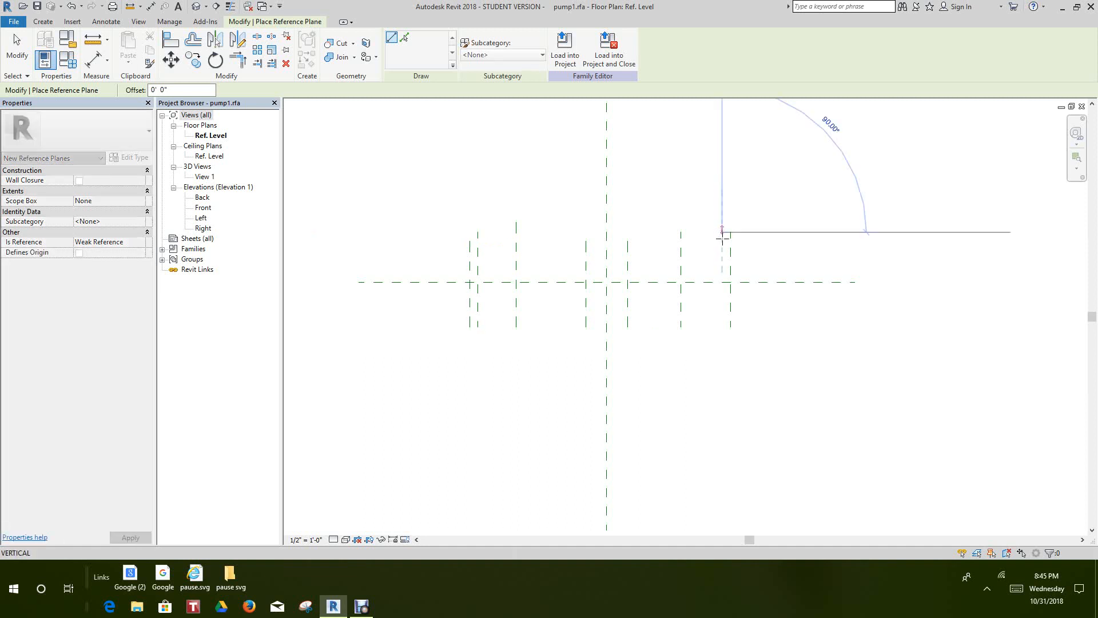
pyautogui.click(722, 328)
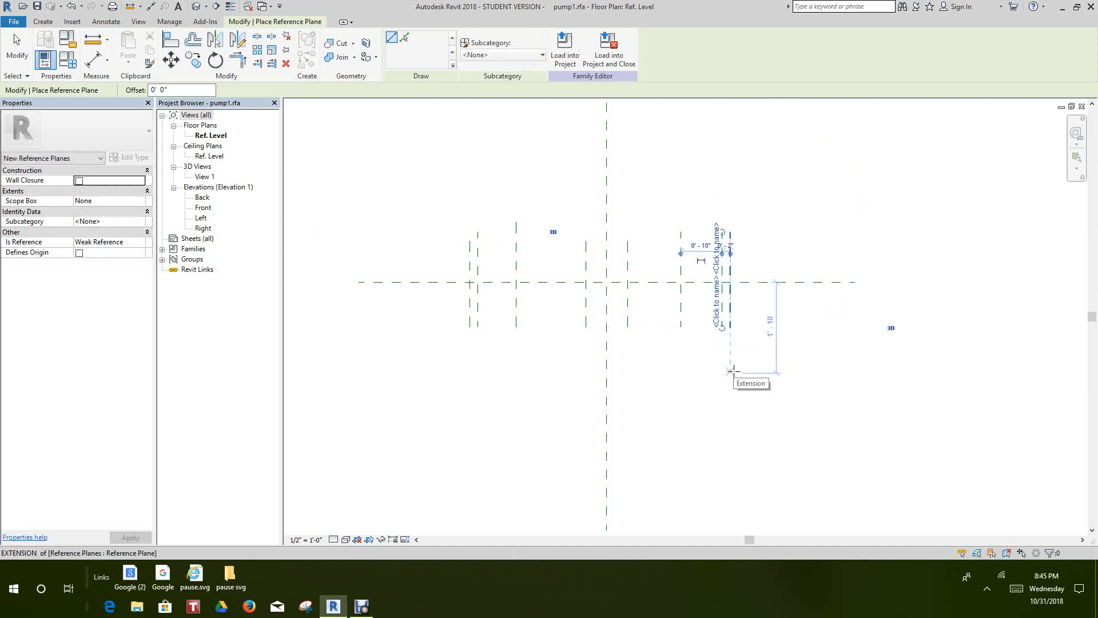
pyautogui.scroll(3, 745, 386)
pyautogui.scroll(-2, 746, 388)
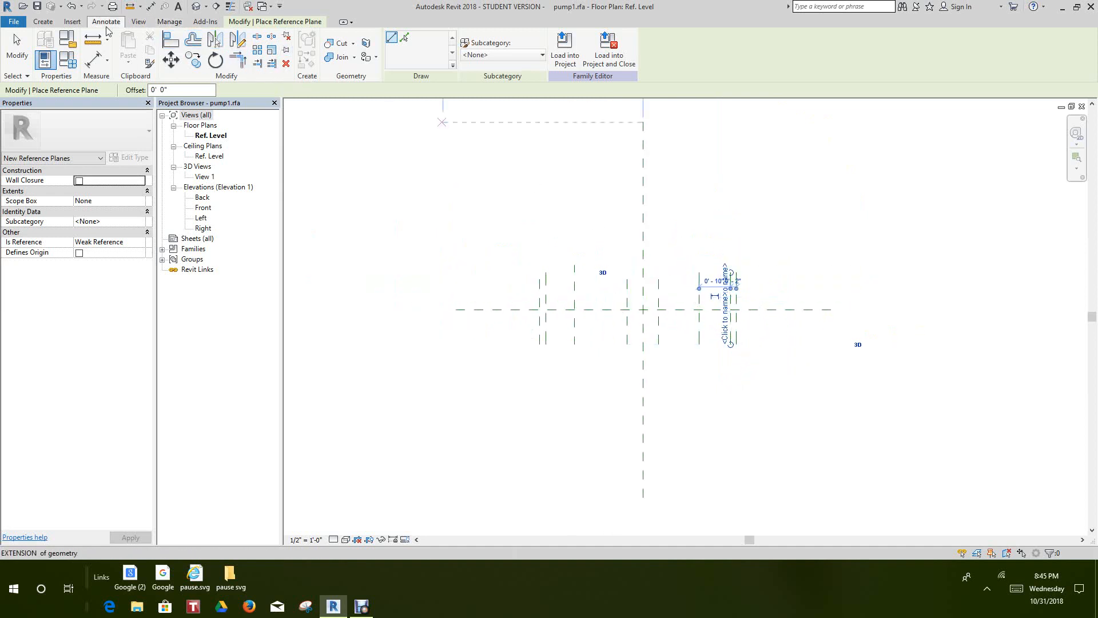
# - Set the length format in the project units to millimeters with 0 decimal places
pyautogui.click(170, 22)
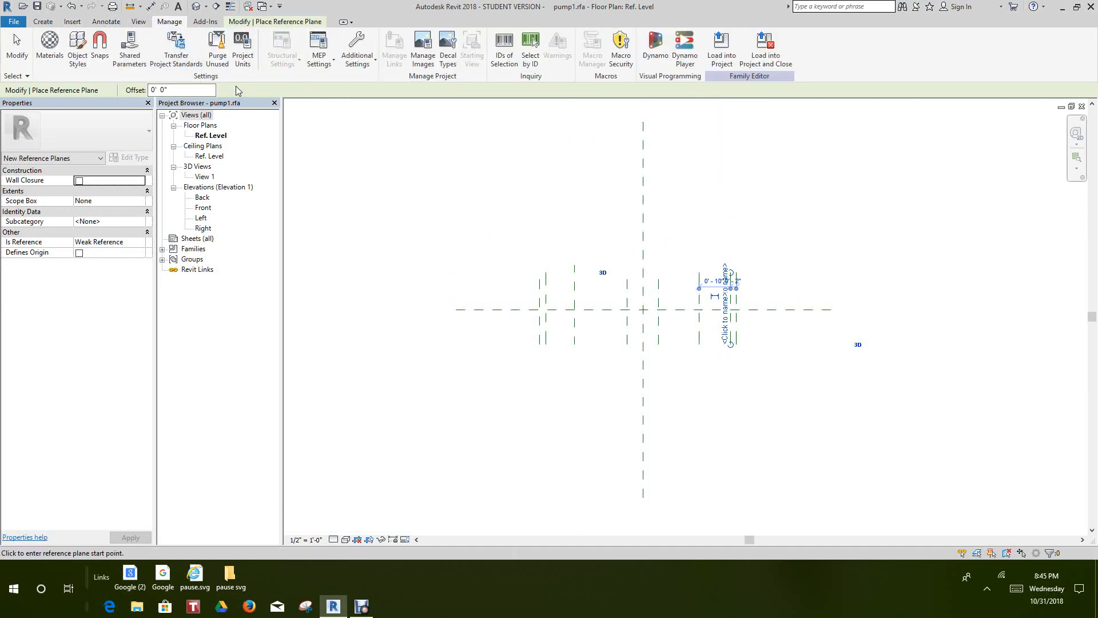
pyautogui.click(242, 49)
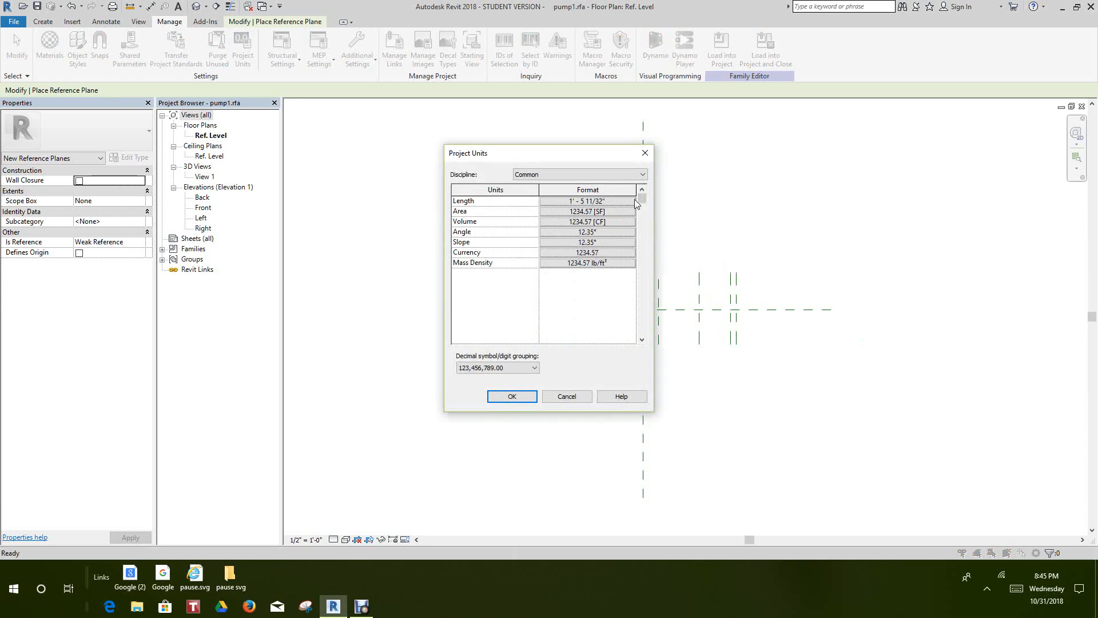
pyautogui.click(580, 204)
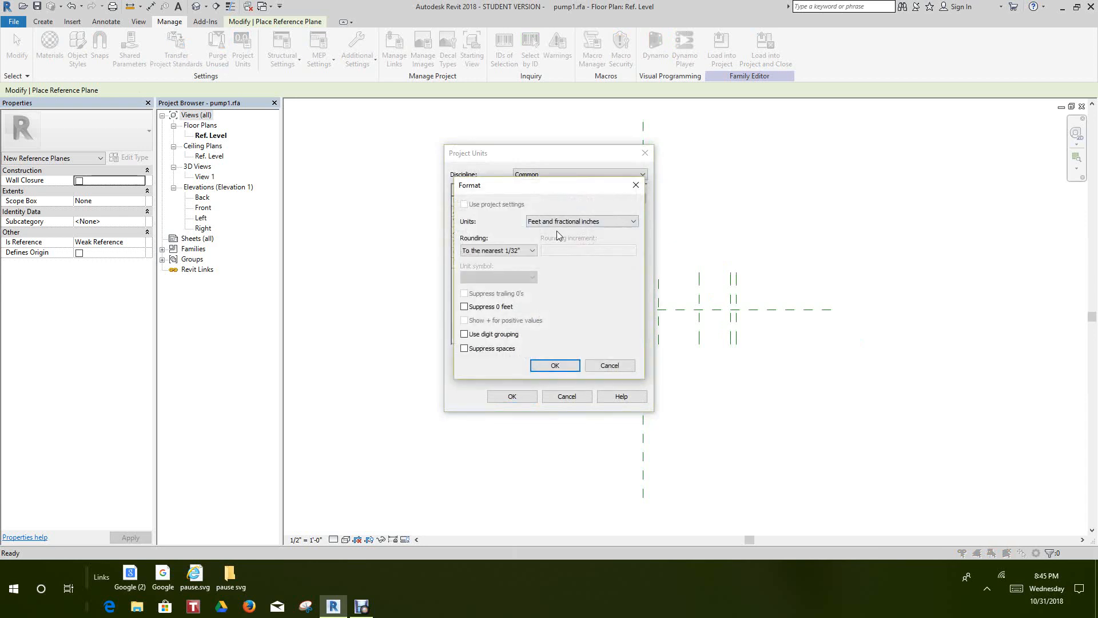
pyautogui.click(624, 225)
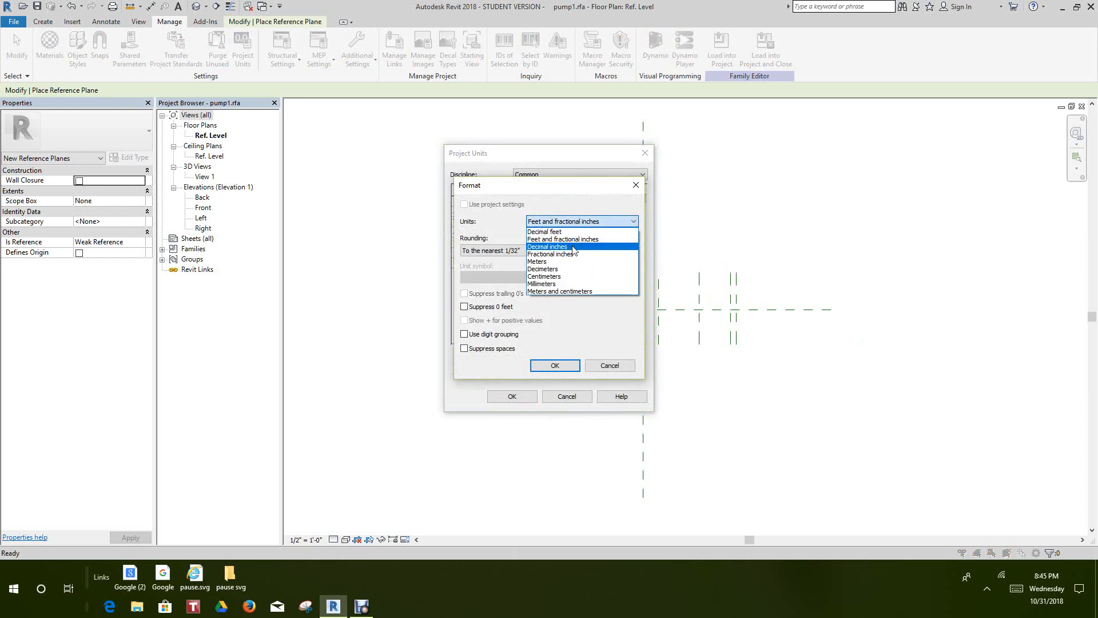
pyautogui.click(553, 285)
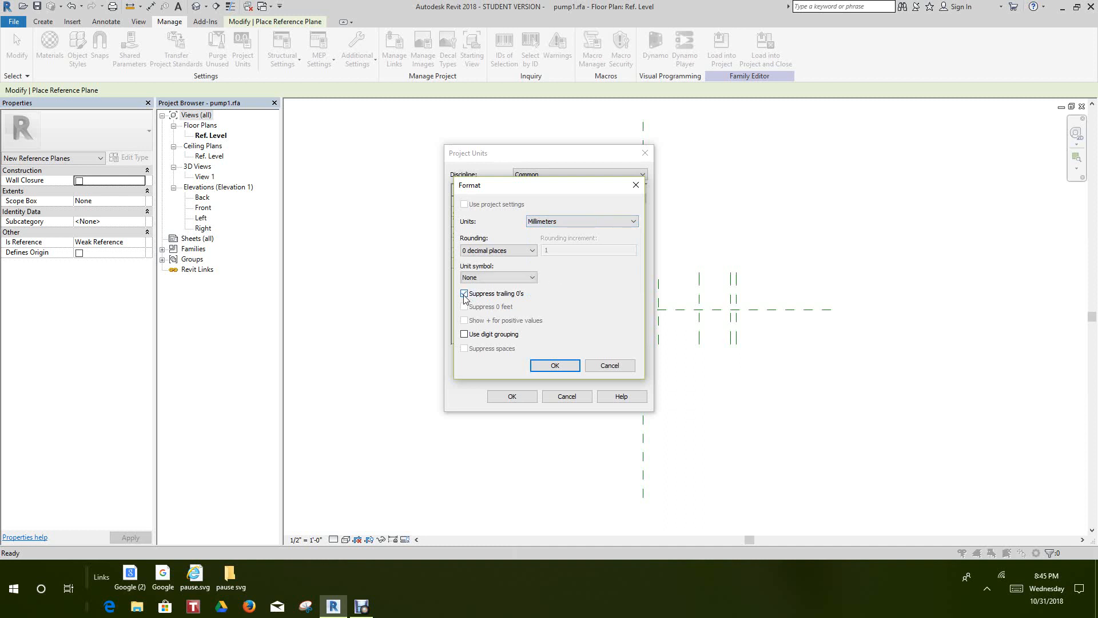
pyautogui.click(557, 366)
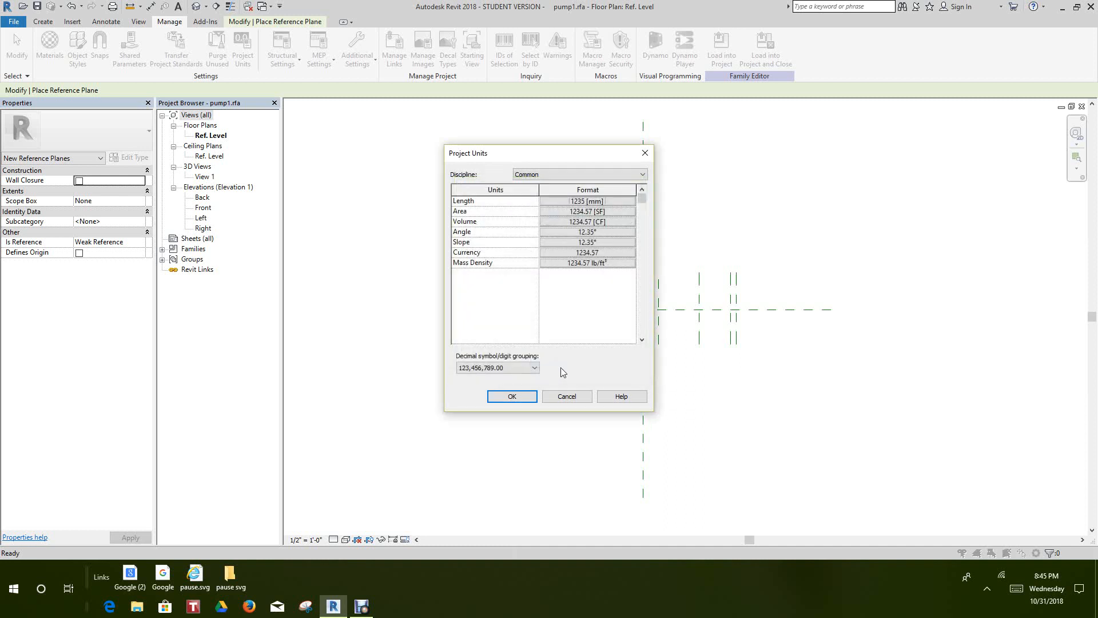
pyautogui.click(511, 396)
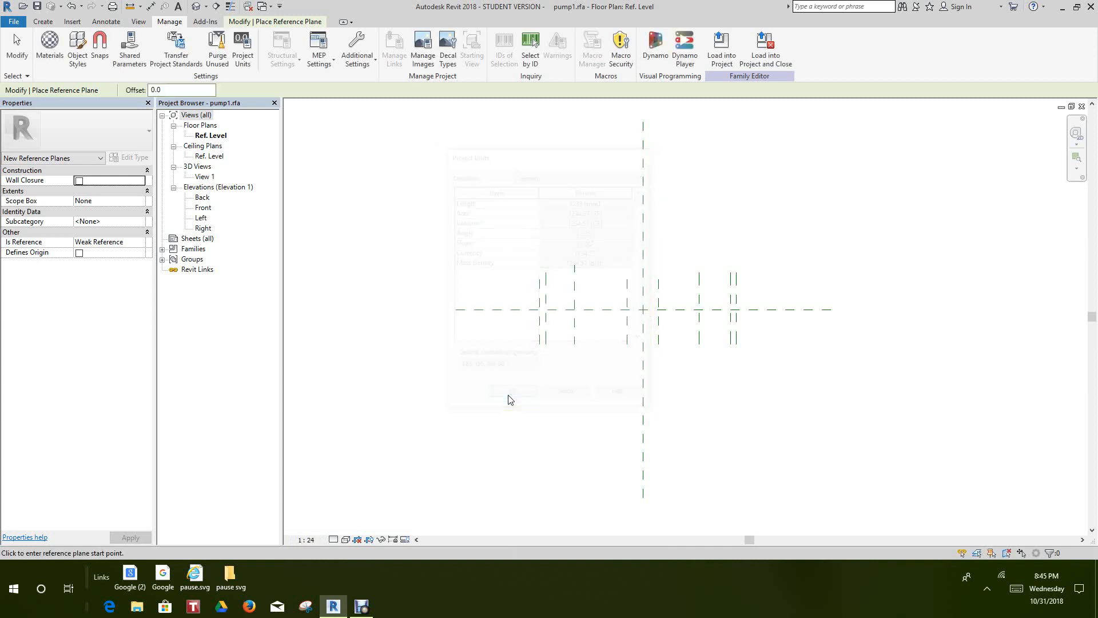
# - Open the Front elevation and examine where the vertical reference planes cross the Ref. Level
pyautogui.scroll(1, 584, 326)
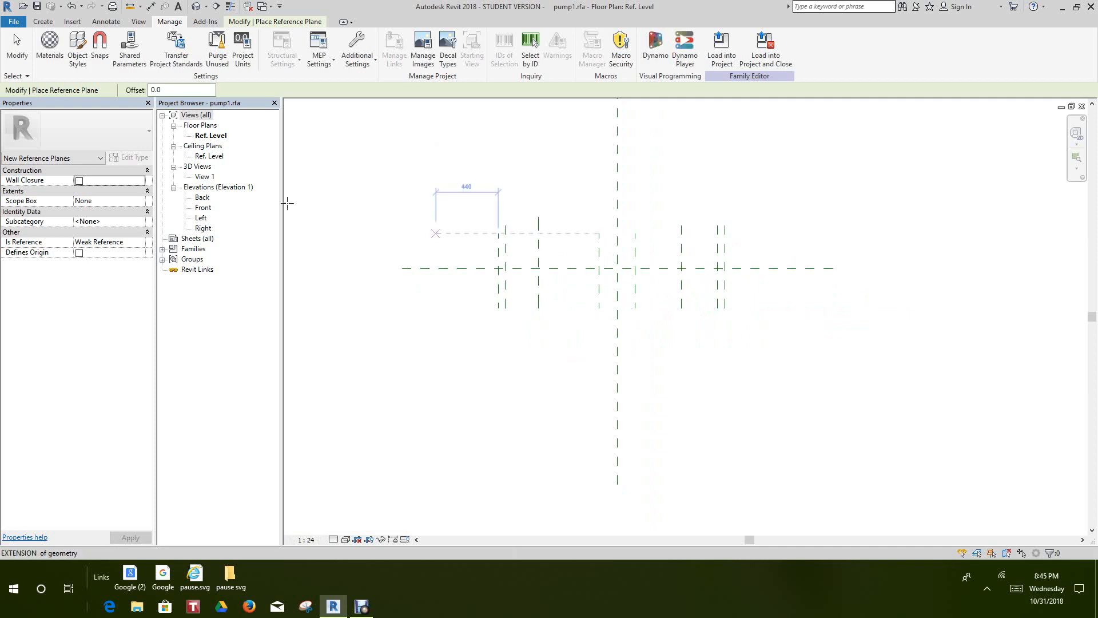
pyautogui.click(200, 210)
pyautogui.doubleClick(200, 209)
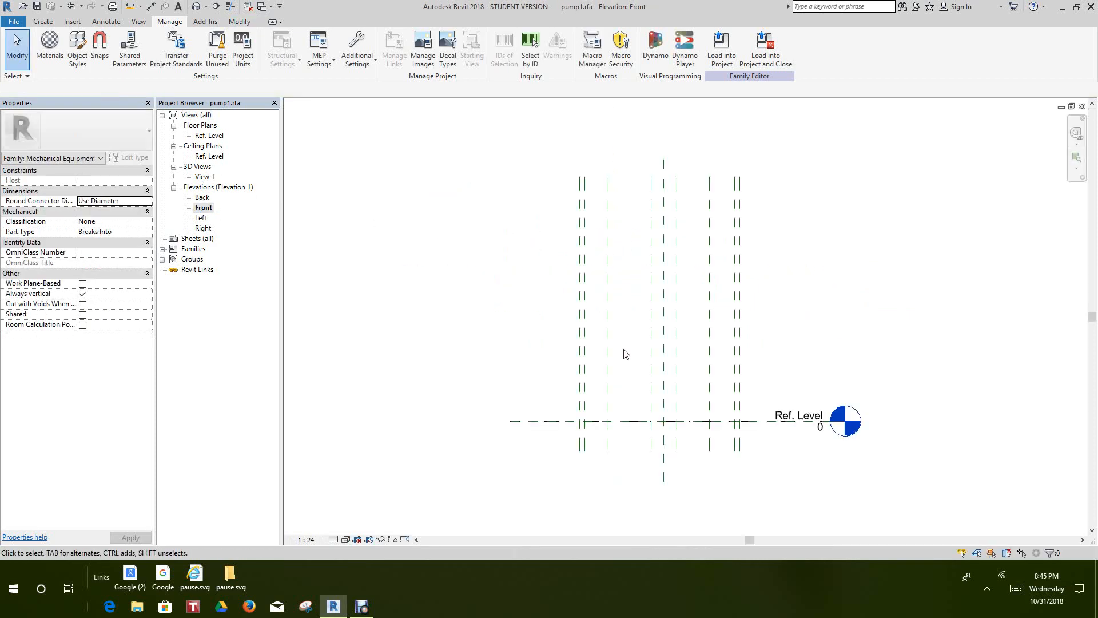
pyautogui.scroll(4, 625, 356)
pyautogui.moveTo(665, 316); pyautogui.dragTo(670, 369, button='middle')
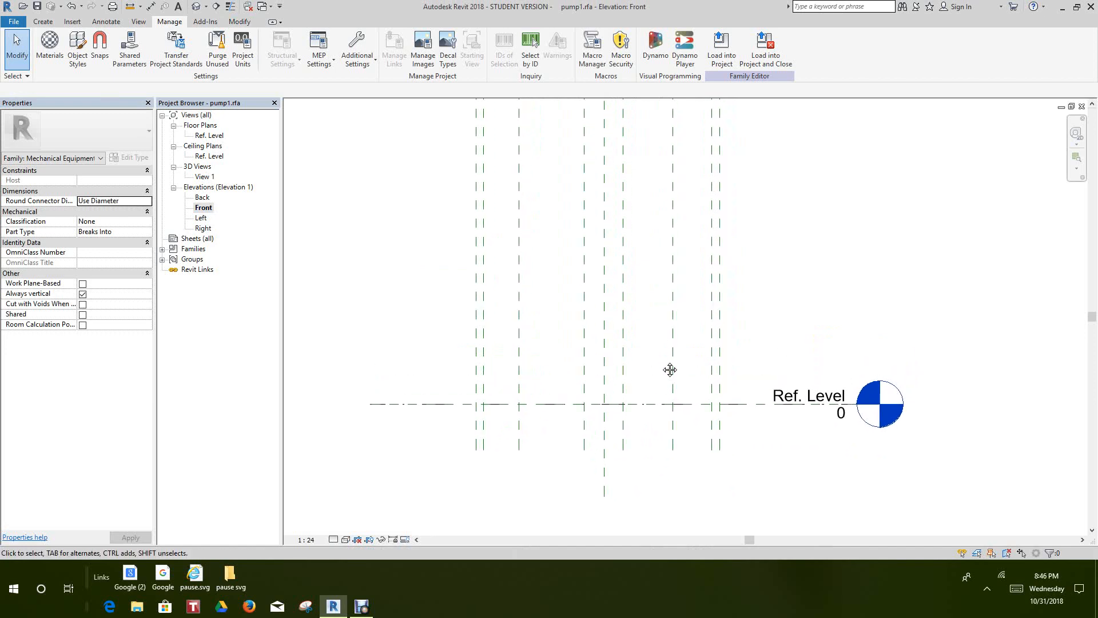
pyautogui.moveTo(683, 408); pyautogui.dragTo(669, 411, button='middle')
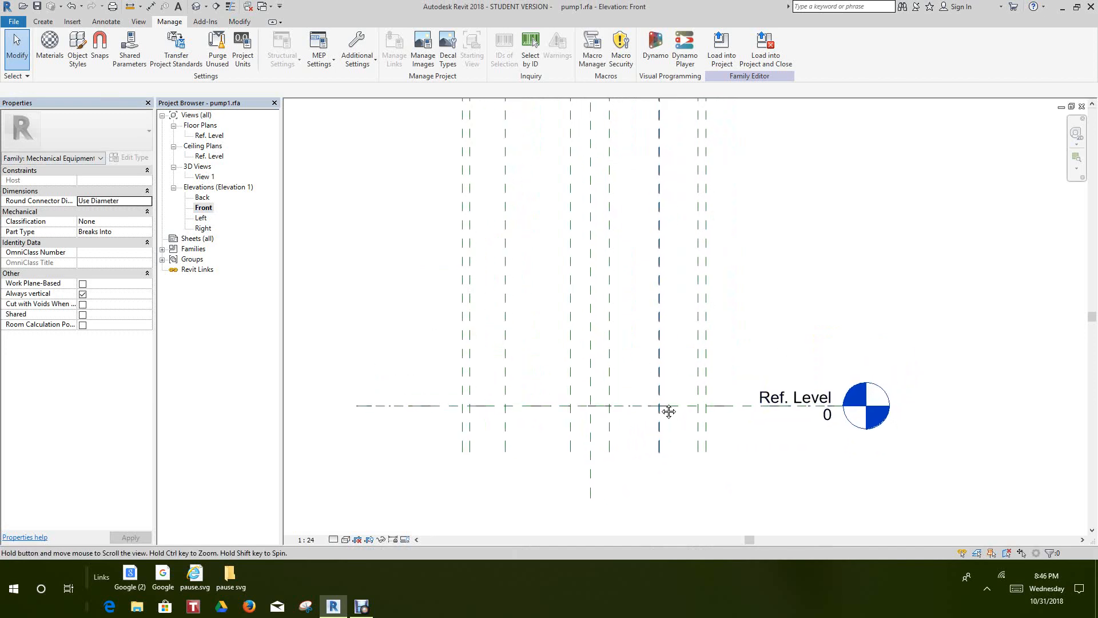
pyautogui.scroll(-1, 668, 411)
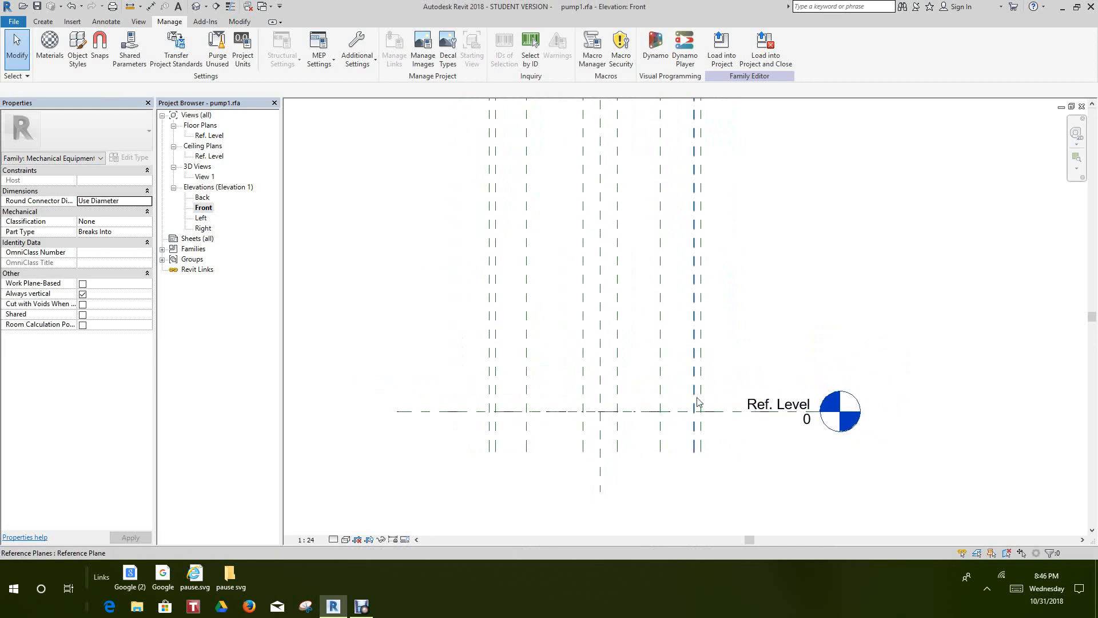
pyautogui.scroll(-1, 698, 402)
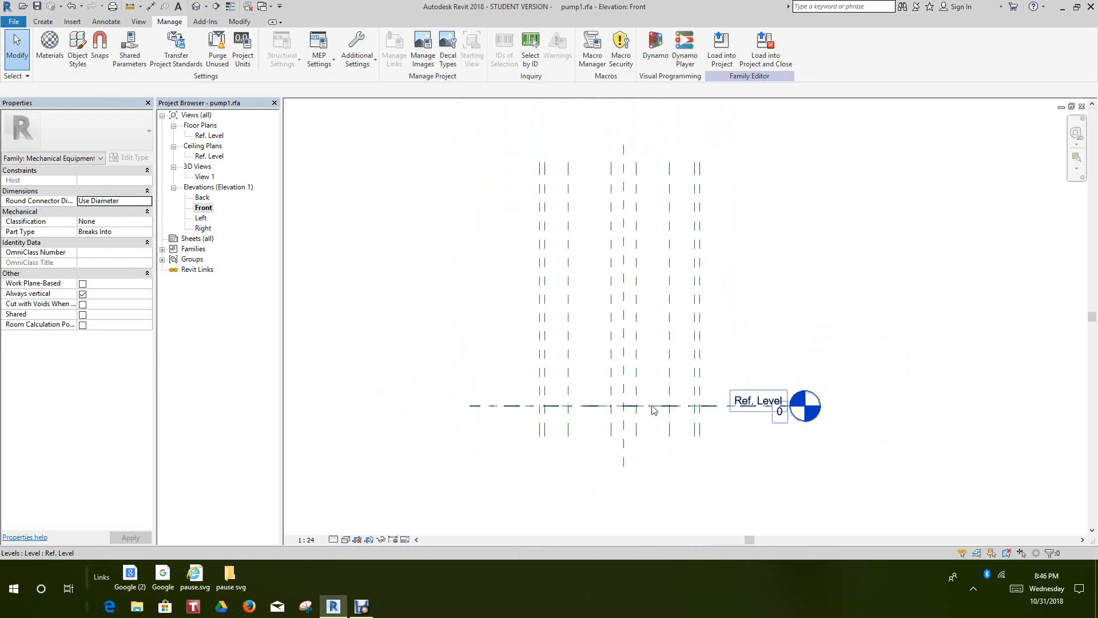
pyautogui.scroll(-1, 662, 420)
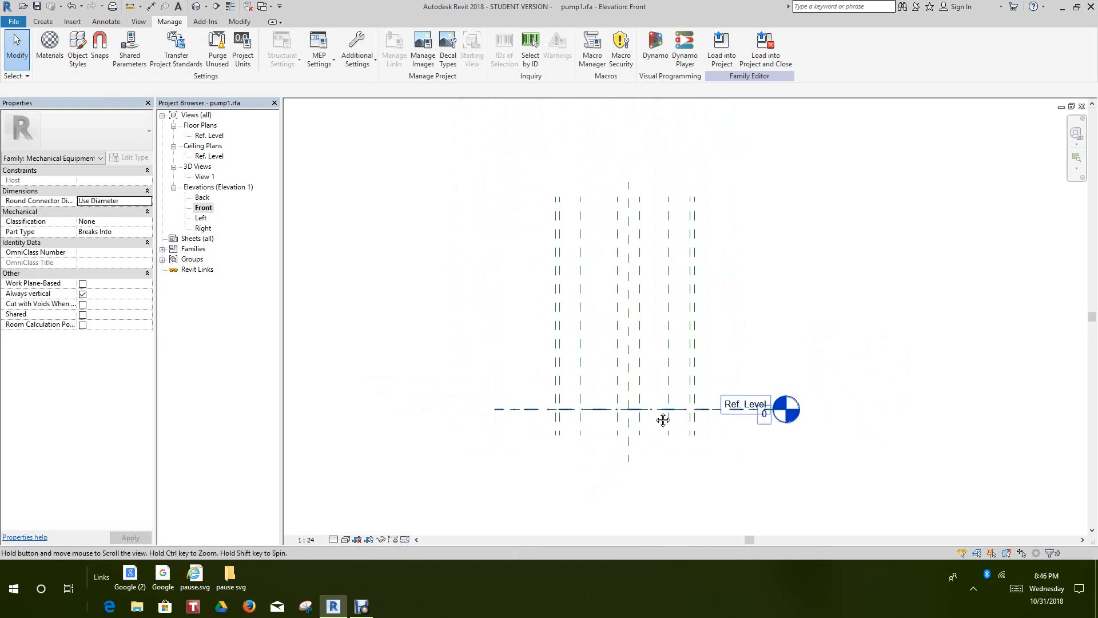
pyautogui.moveTo(662, 419); pyautogui.dragTo(684, 414, button='middle')
pyautogui.scroll(-1, 694, 421)
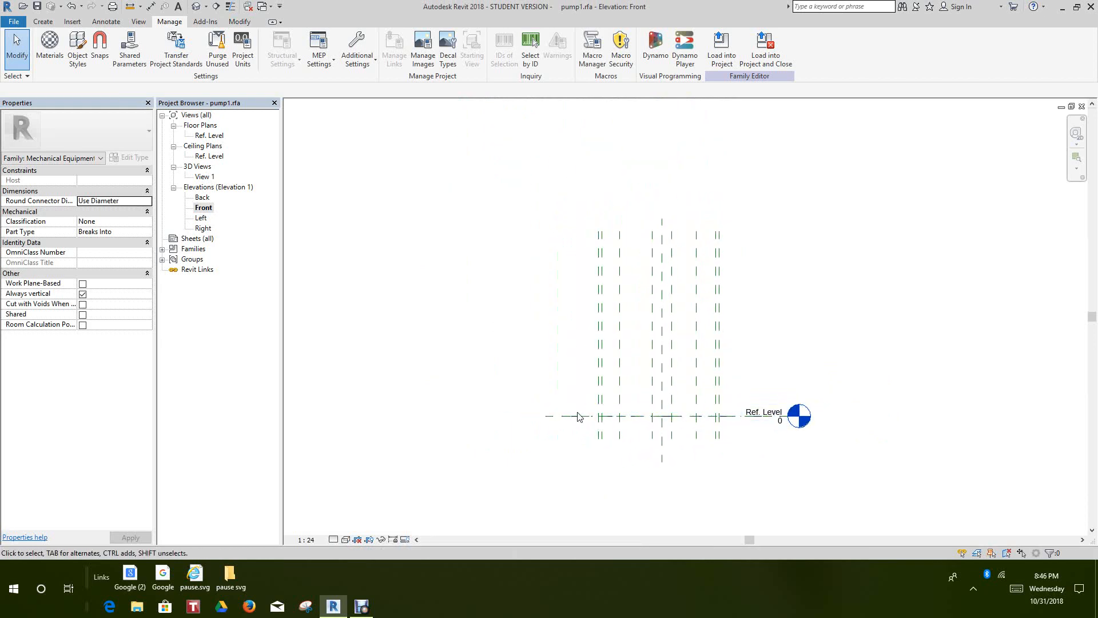
pyautogui.scroll(1, 765, 446)
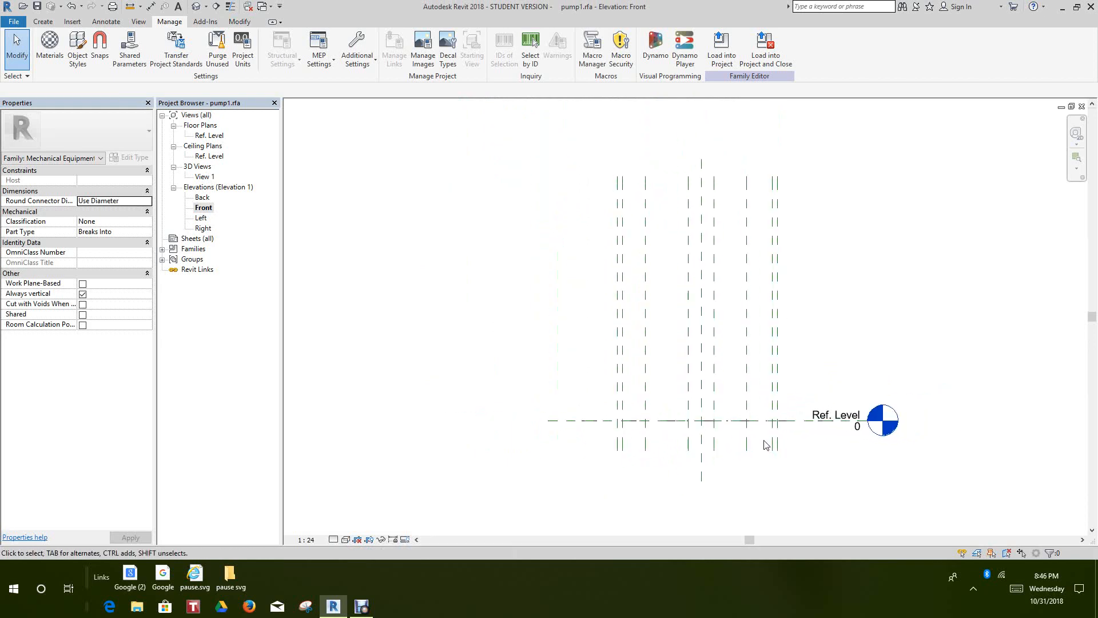
pyautogui.scroll(1, 766, 445)
pyautogui.scroll(-1, 768, 447)
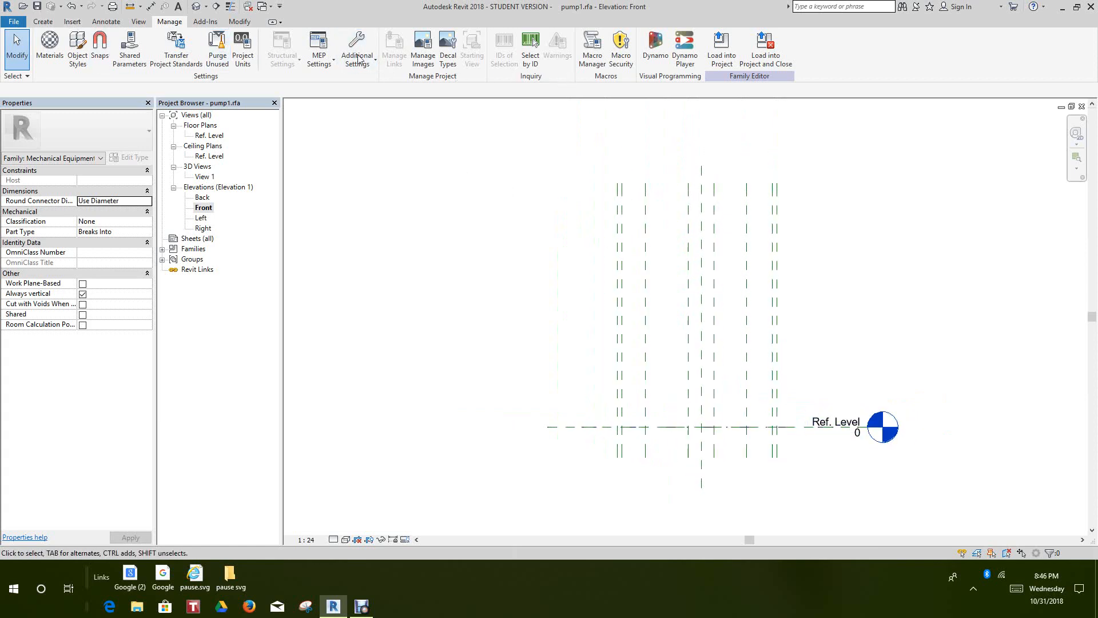
# - Draw a horizontal reference plane across all the vertical planes, about 300 mm above the Ref. Level
pyautogui.click(50, 23)
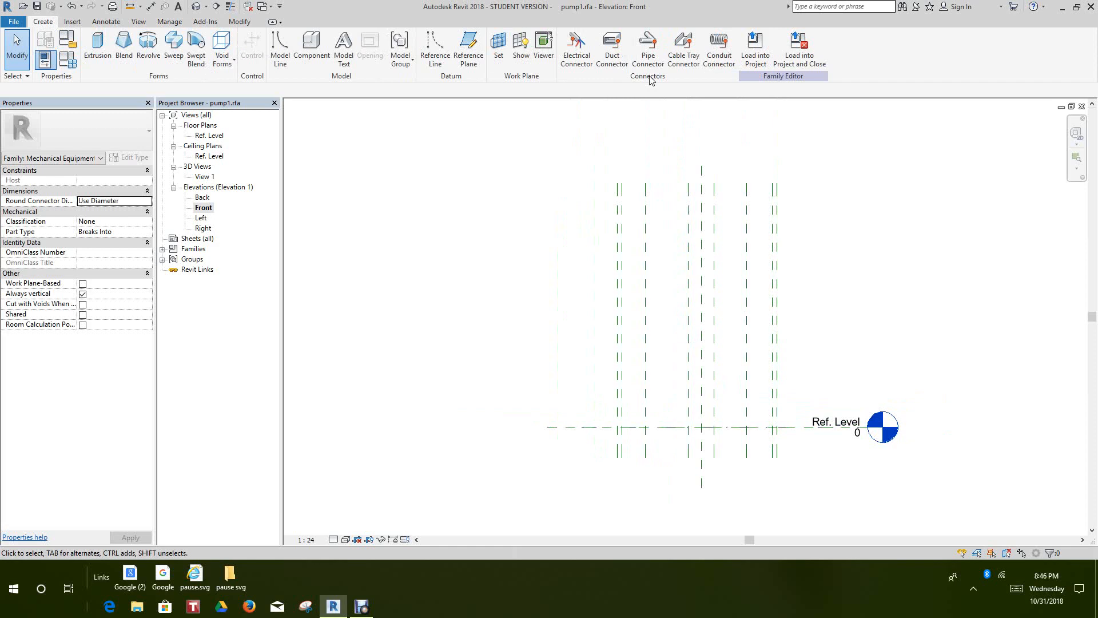
pyautogui.click(469, 49)
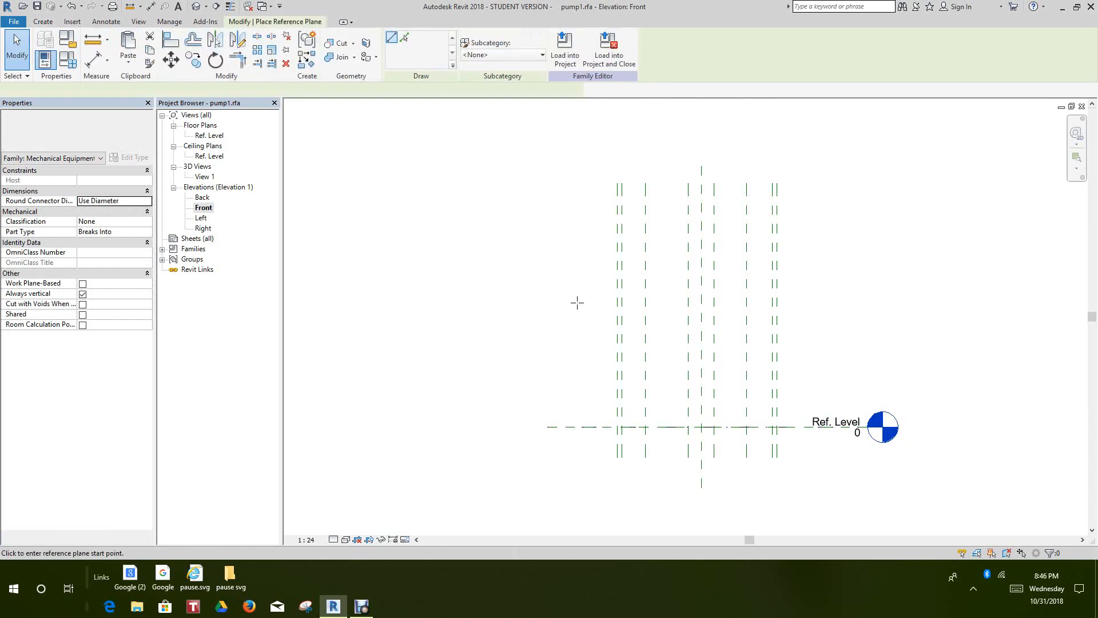
pyautogui.click(548, 399)
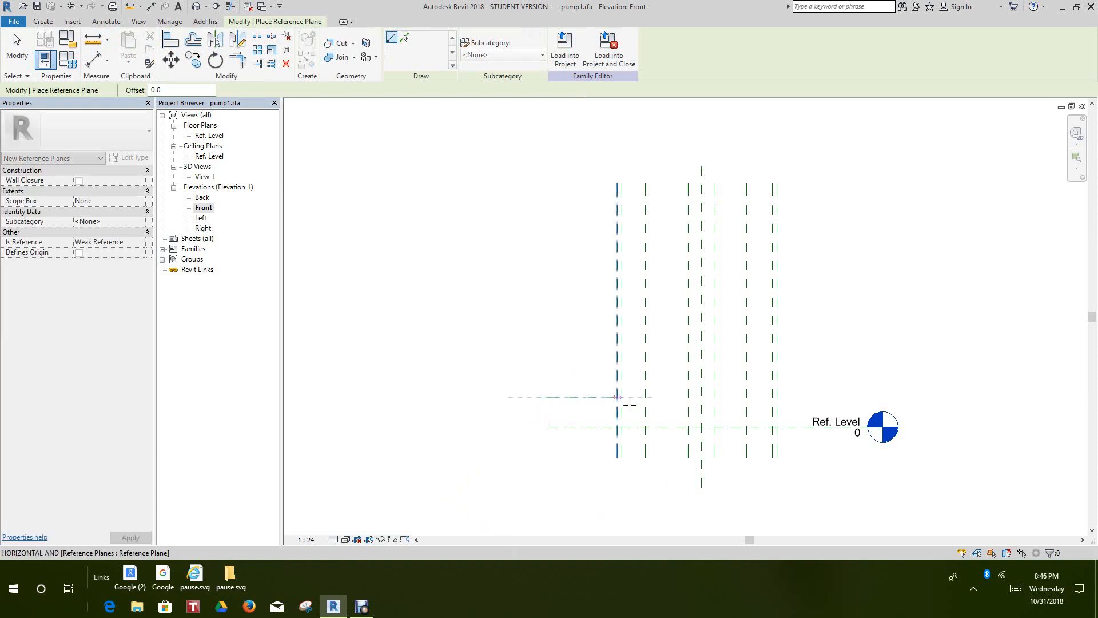
pyautogui.click(809, 396)
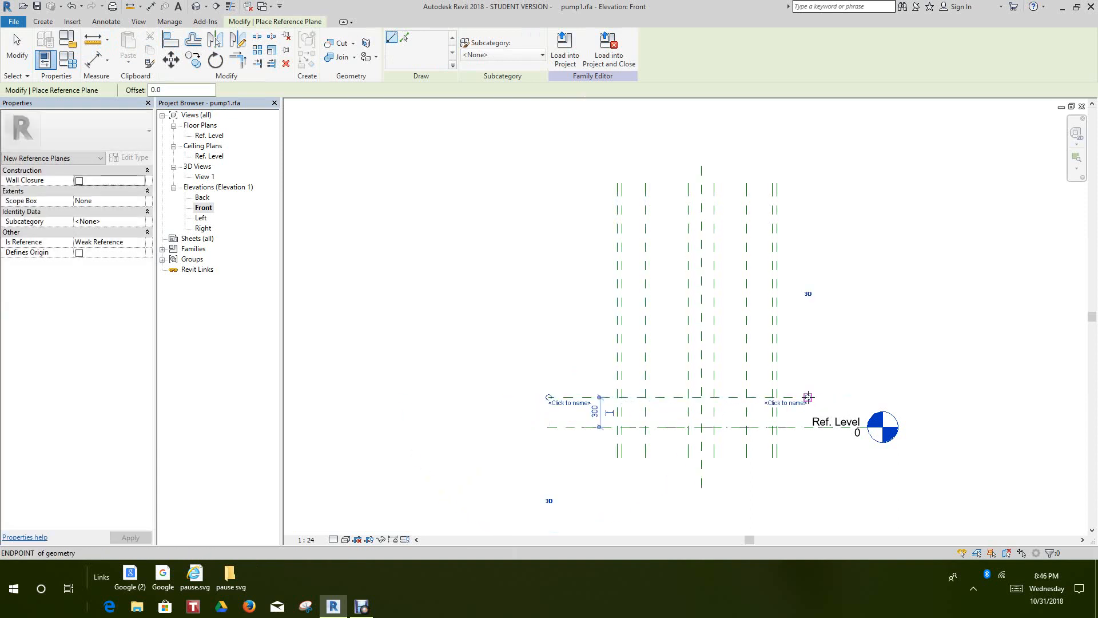
# - Draw a horizontal reference plane of the same length as the upper one, about 80 mm below the Ref. Level
pyautogui.moveTo(804, 456); pyautogui.dragTo(787, 372, button='middle')
pyautogui.scroll(2, 785, 375)
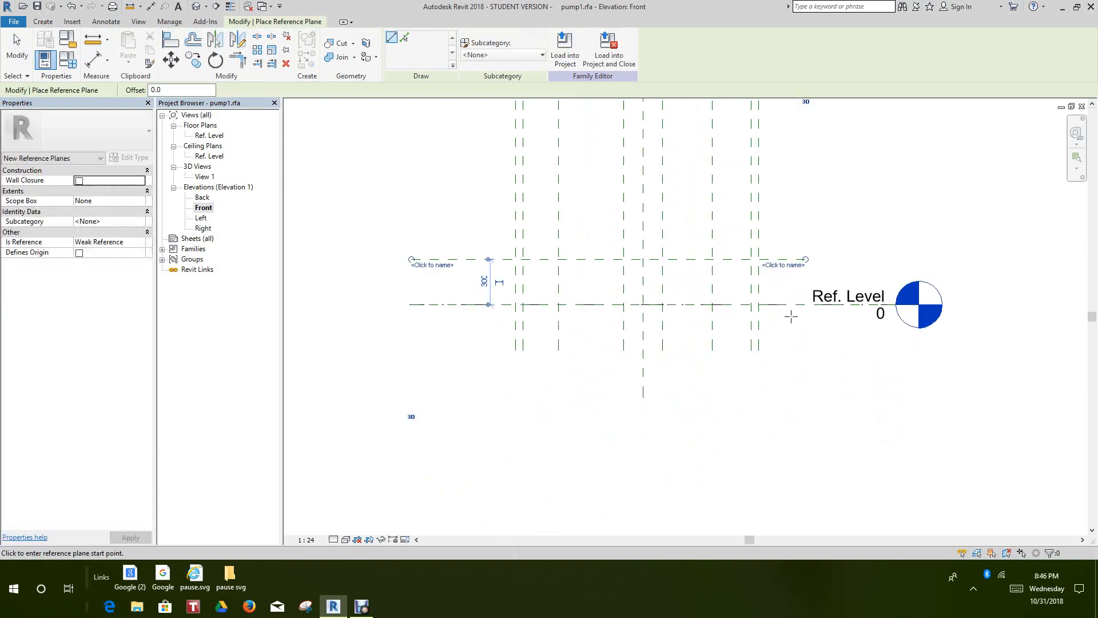
pyautogui.click(797, 338)
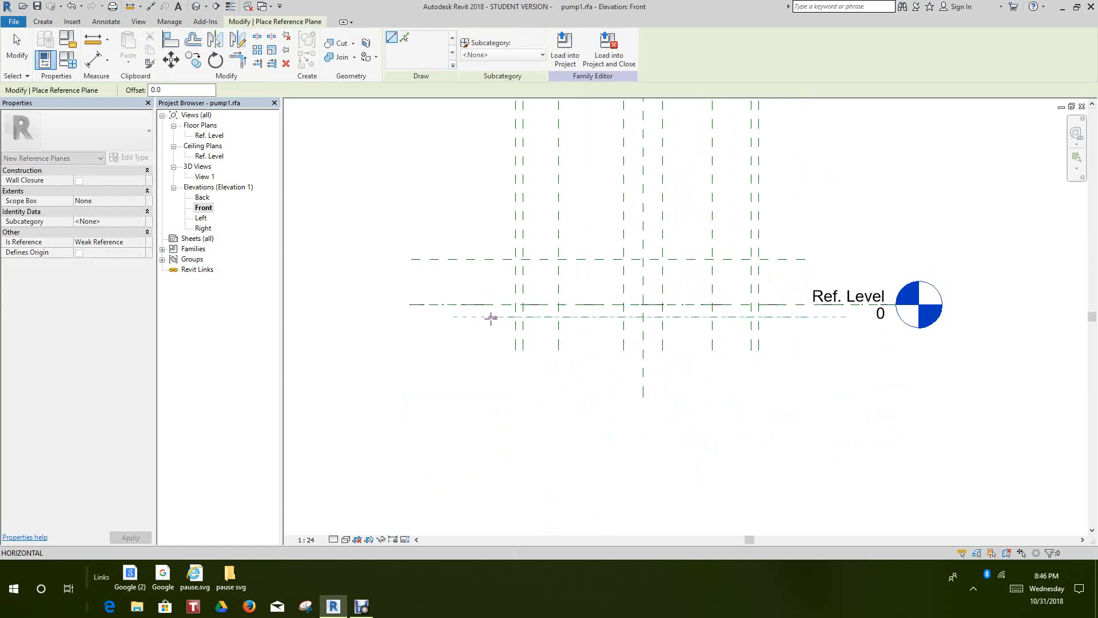
pyautogui.click(412, 317)
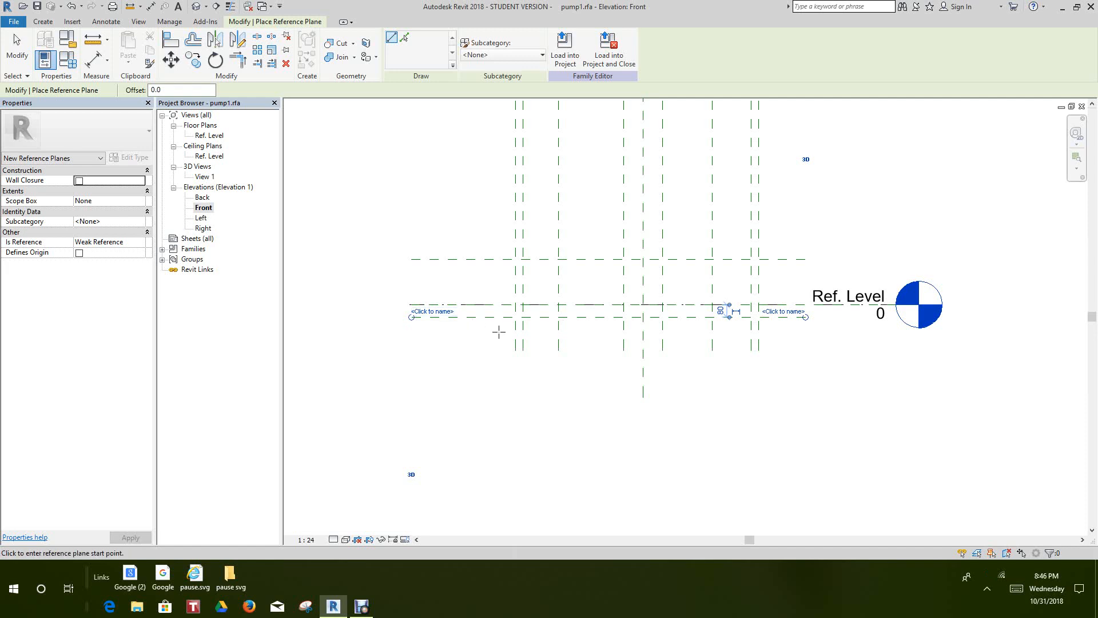
# - Draw another horizontal reference plane just above the upper horizontal plane, from the left outer vertical planes to slightly past the right outer ones
pyautogui.scroll(-1, 499, 332)
pyautogui.moveTo(502, 332); pyautogui.dragTo(456, 271, button='middle')
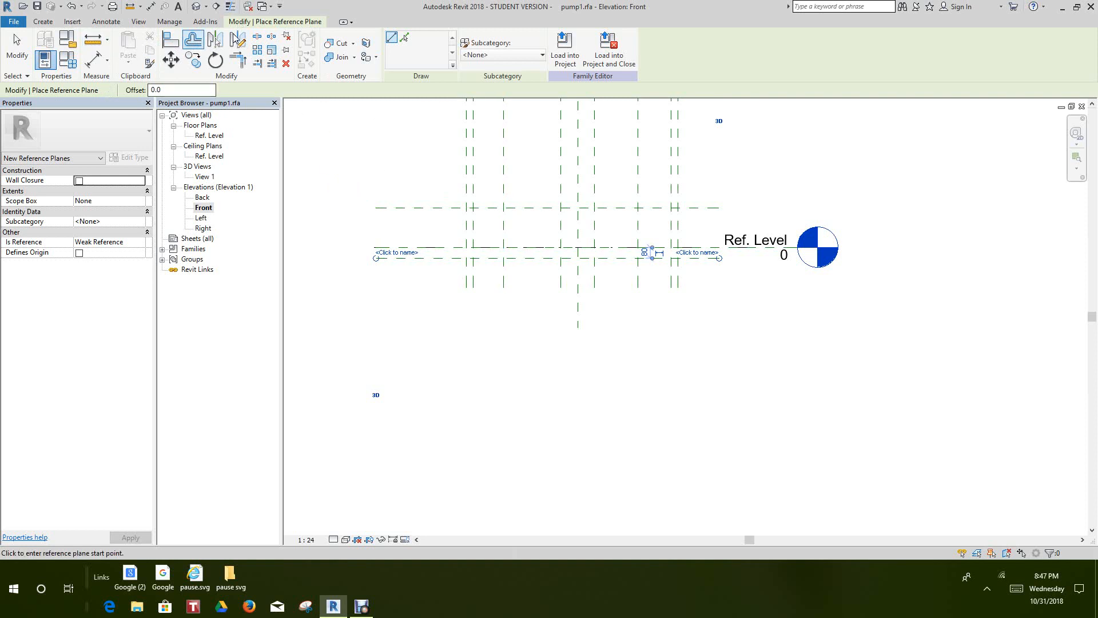
pyautogui.click(43, 21)
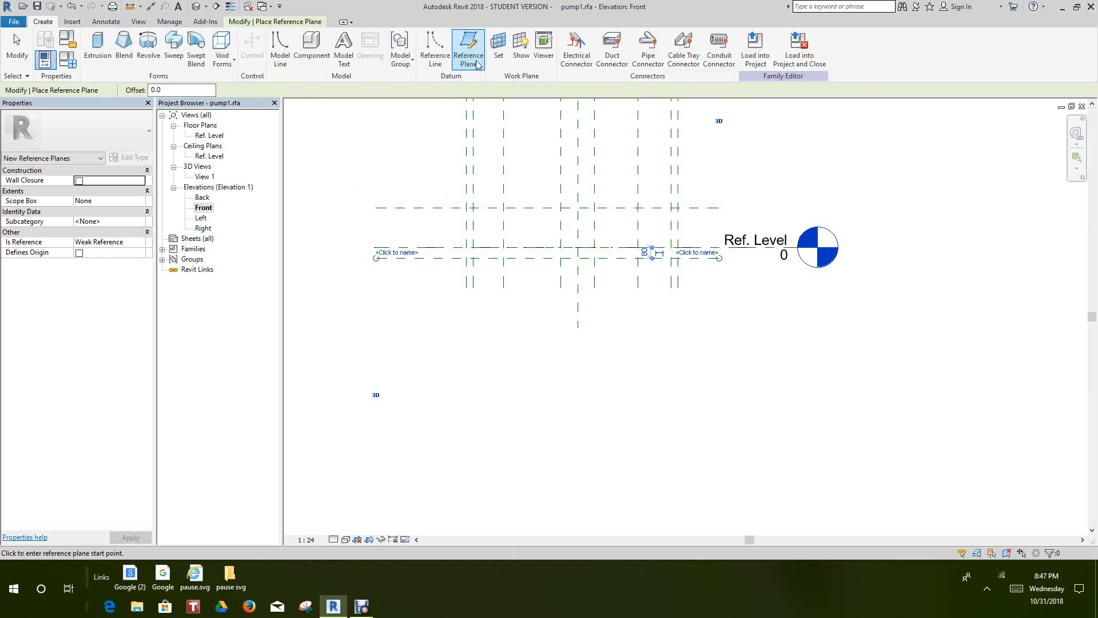
pyautogui.click(469, 42)
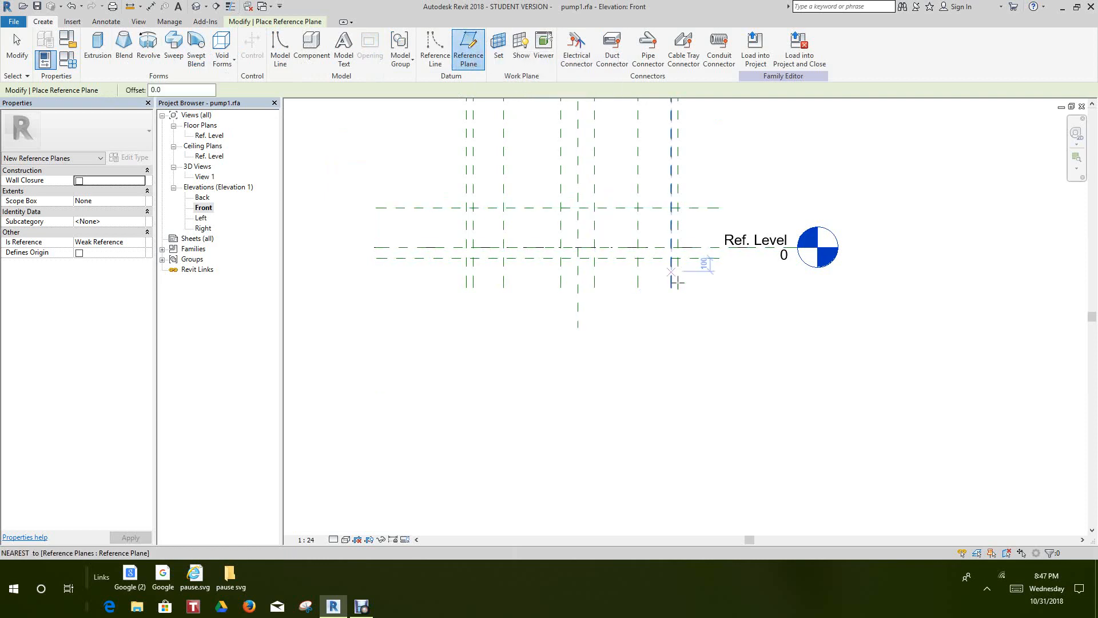
pyautogui.scroll(1, 455, 185)
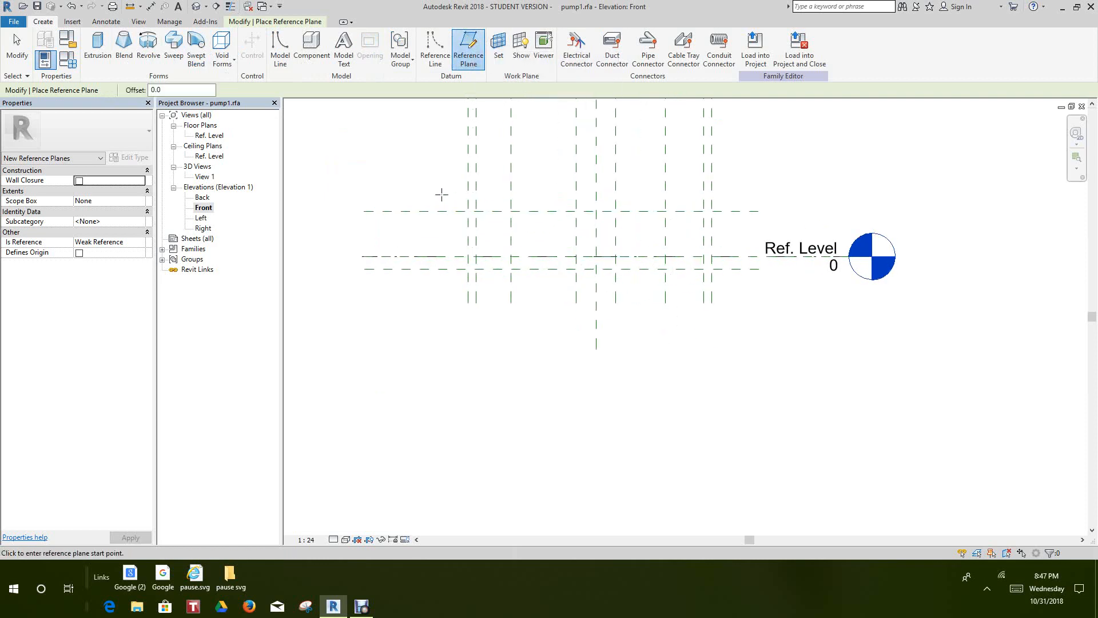
pyautogui.click(478, 198)
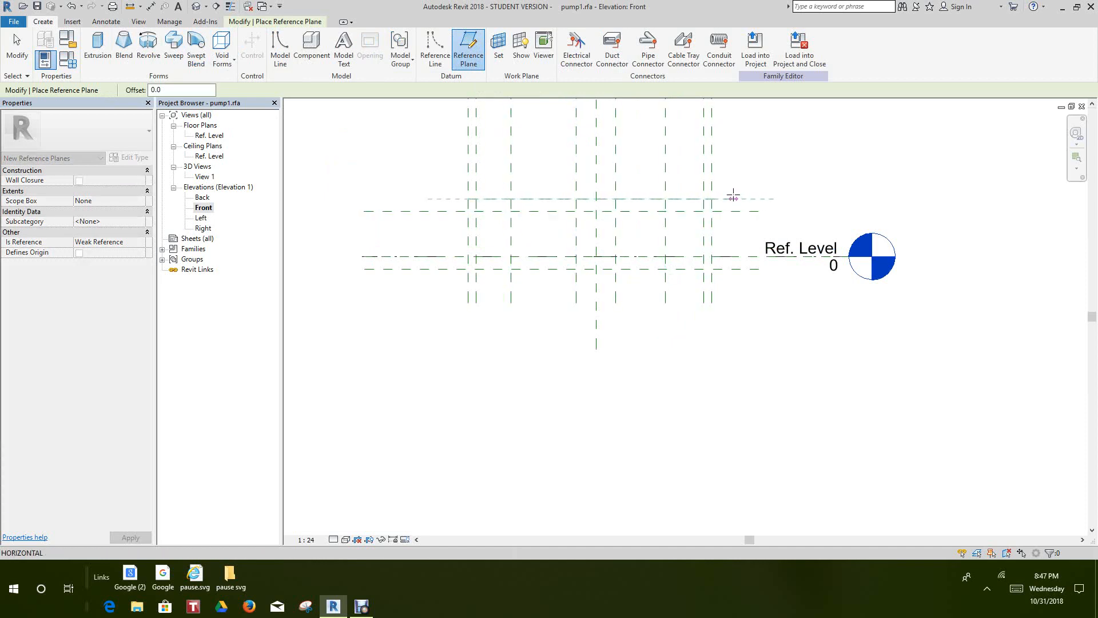
pyautogui.click(734, 199)
pyautogui.rightClick(735, 201)
pyautogui.click(751, 205)
pyautogui.scroll(1, 624, 220)
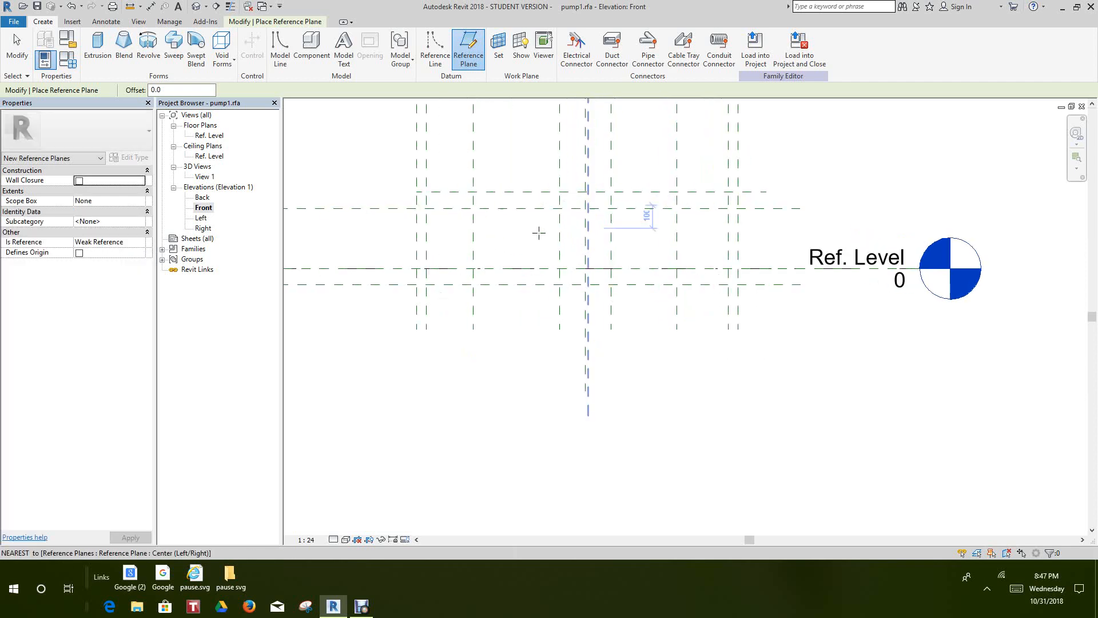
# - Extend the uppermost horizontal reference plane past the two left outer vertical planes
pyautogui.rightClick(437, 165)
pyautogui.click(463, 173)
pyautogui.scroll(1, 423, 193)
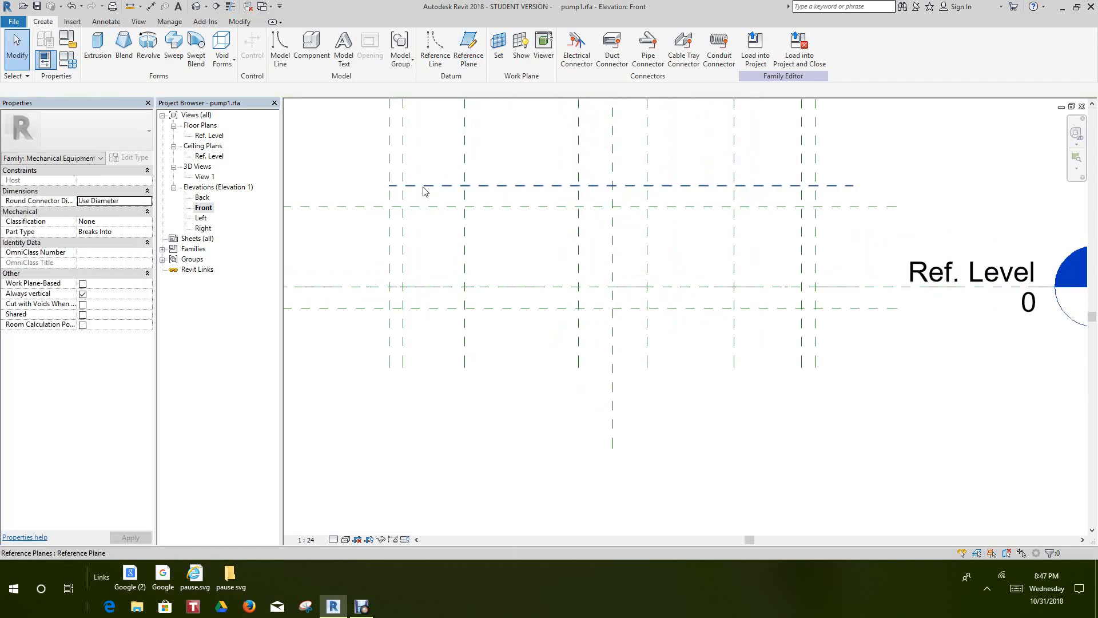
pyautogui.click(423, 188)
pyautogui.moveTo(389, 185); pyautogui.dragTo(355, 184)
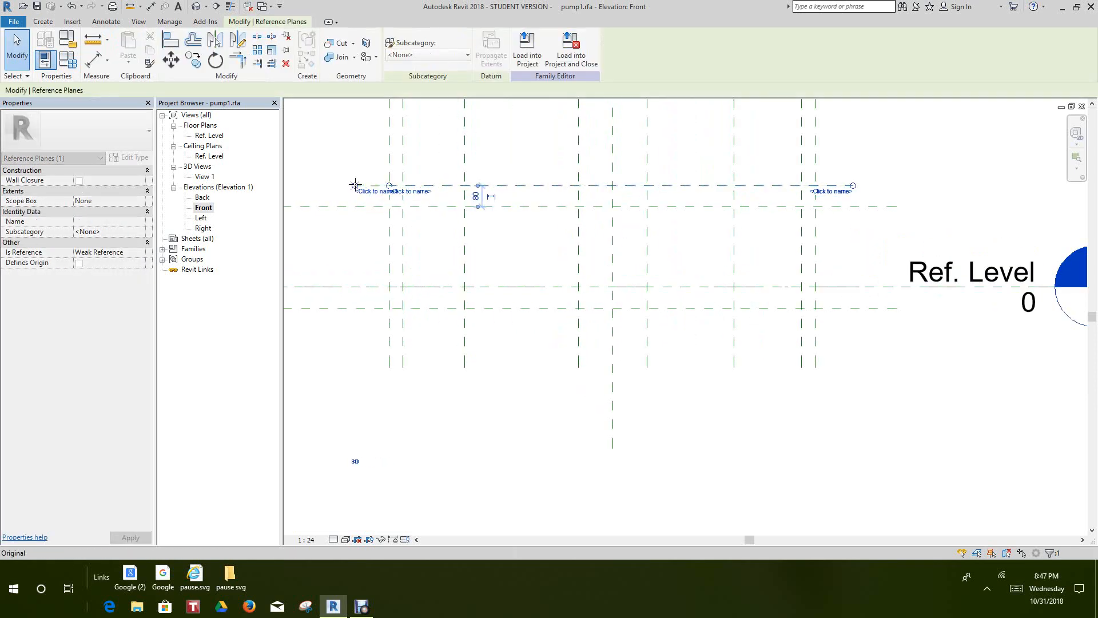
pyautogui.click(335, 138)
# - Draw a short horizontal reference plane below the lower horizontal plane, crossing only the two left outer vertical planes
pyautogui.scroll(-2, 342, 139)
pyautogui.moveTo(343, 139); pyautogui.dragTo(400, 261, button='middle')
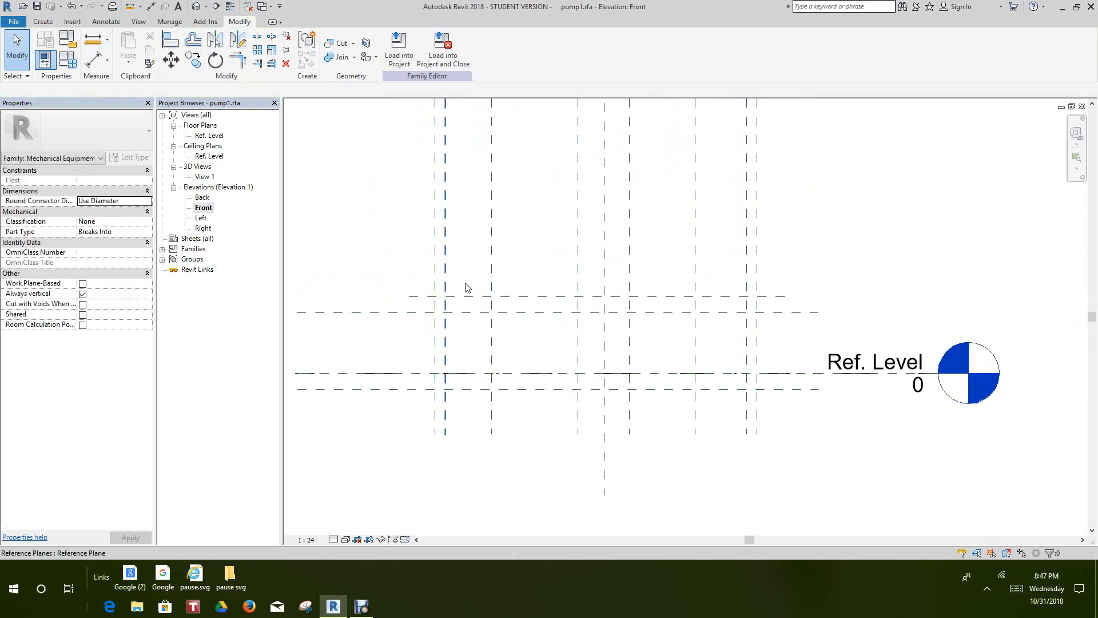
pyautogui.scroll(-1, 583, 400)
pyautogui.scroll(-1, 624, 437)
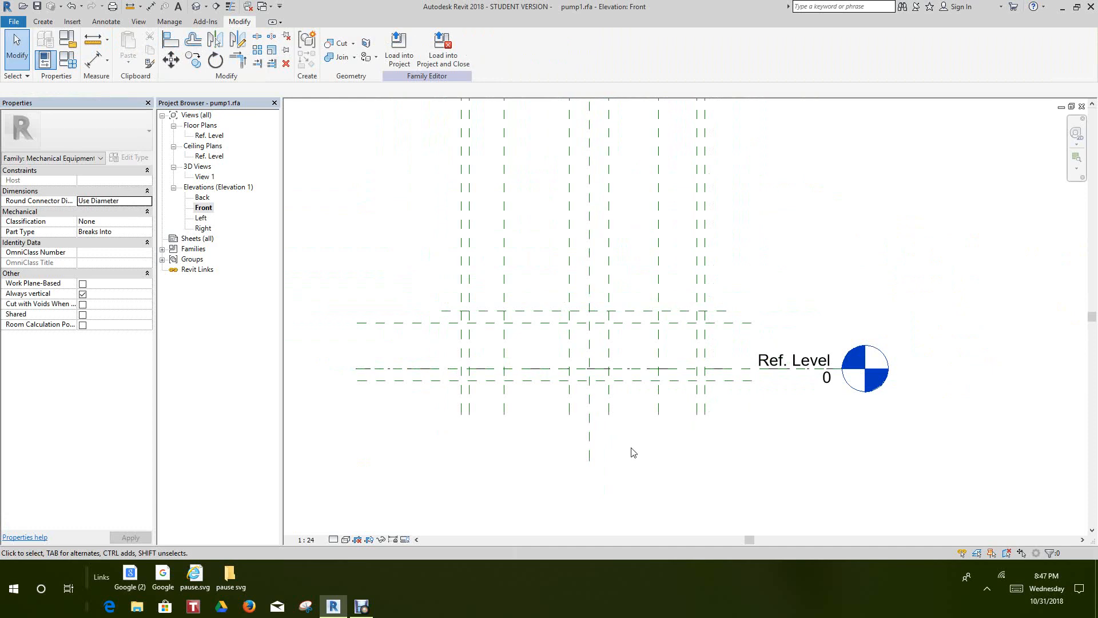
pyautogui.scroll(1, 632, 449)
pyautogui.moveTo(630, 434); pyautogui.dragTo(640, 404, button='middle')
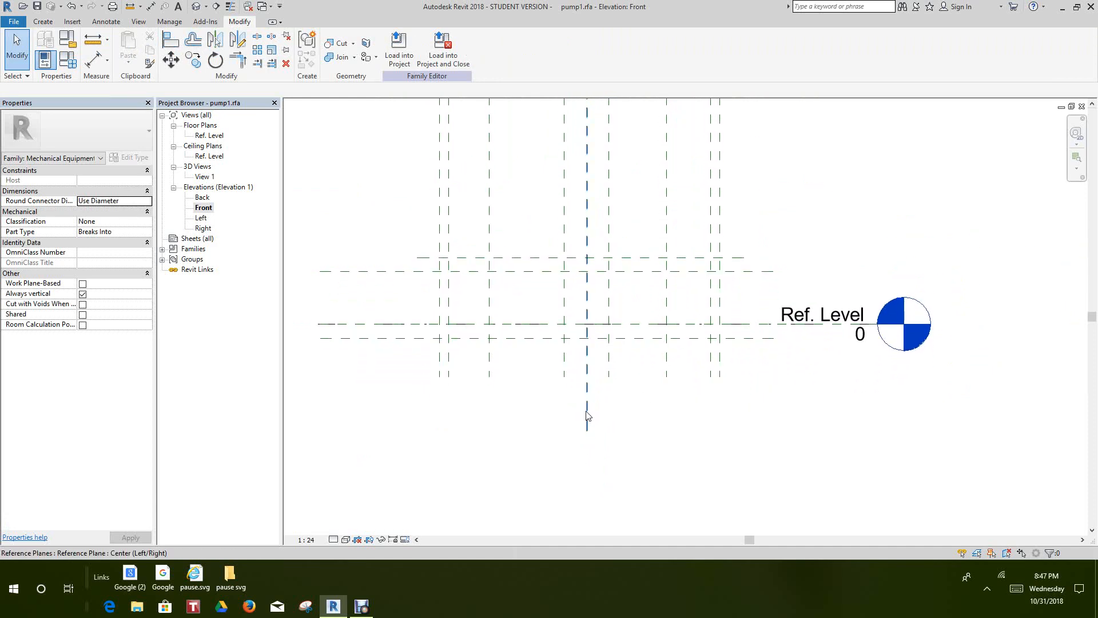
pyautogui.scroll(1, 420, 343)
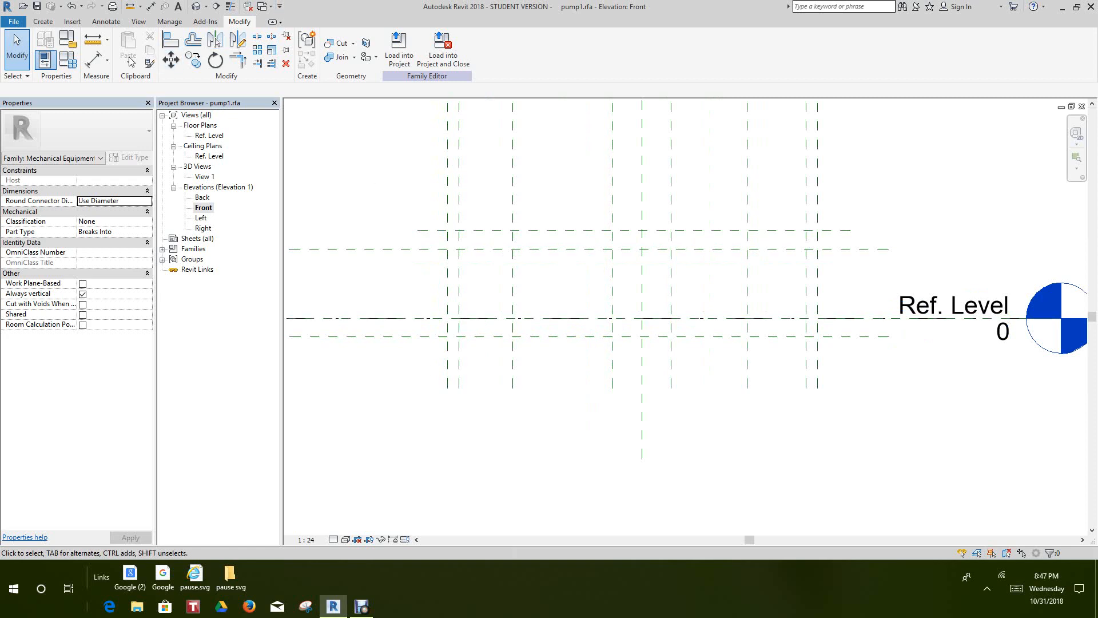
pyautogui.click(43, 22)
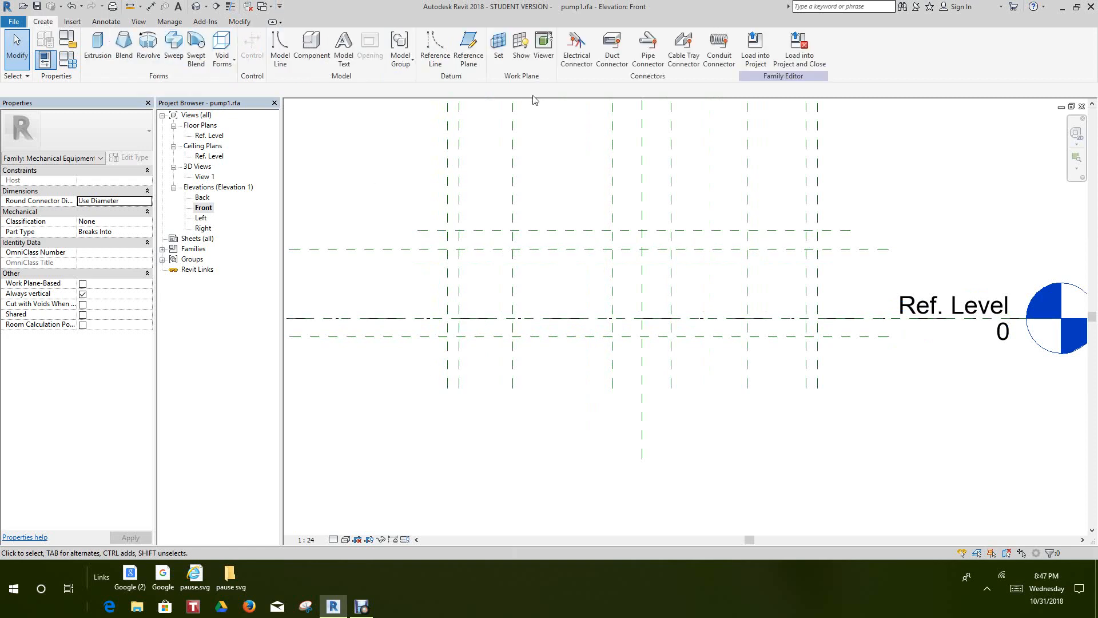
pyautogui.click(468, 49)
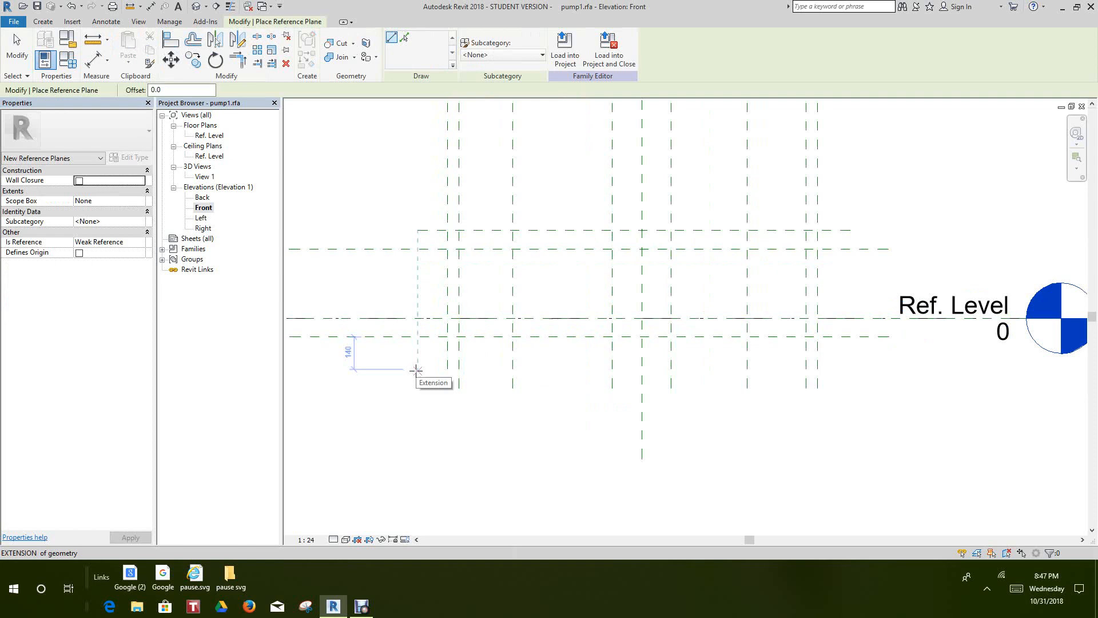
pyautogui.click(418, 373)
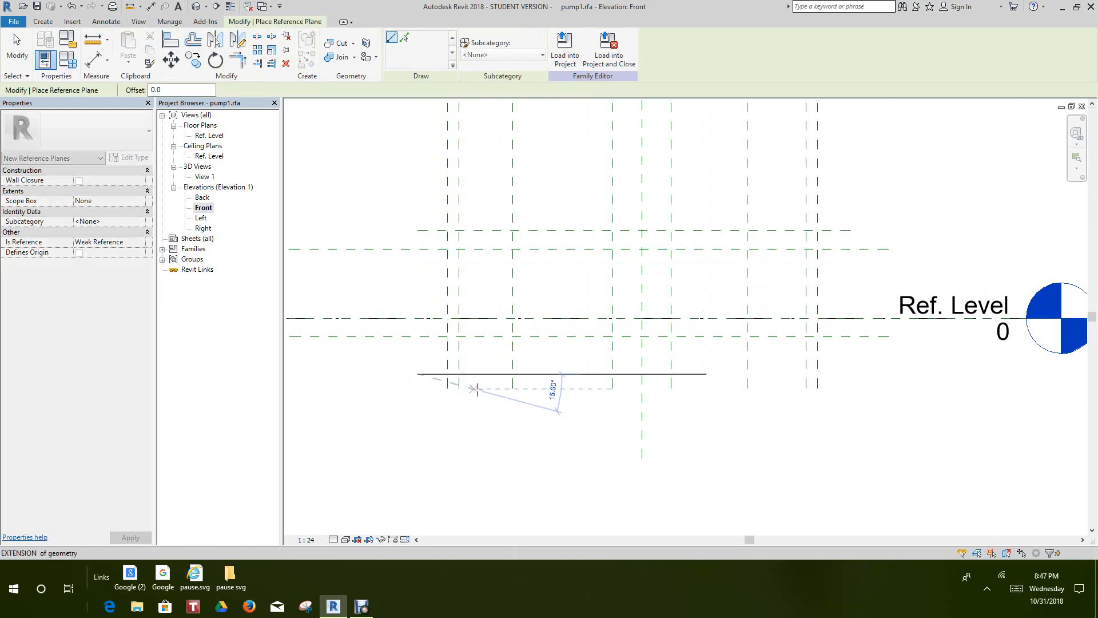
pyautogui.click(484, 373)
pyautogui.rightClick(487, 391)
pyautogui.click(518, 409)
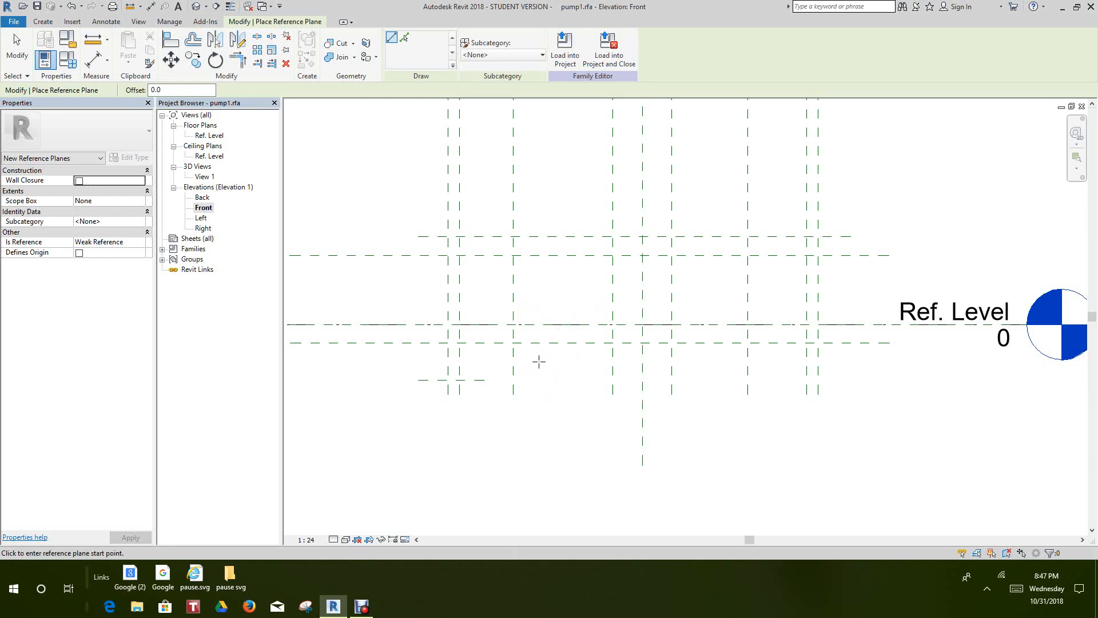
# - Draw a horizontal reference plane slightly higher than the short one, from the third vertical plane on the left to just past the third from the right
pyautogui.click(512, 360)
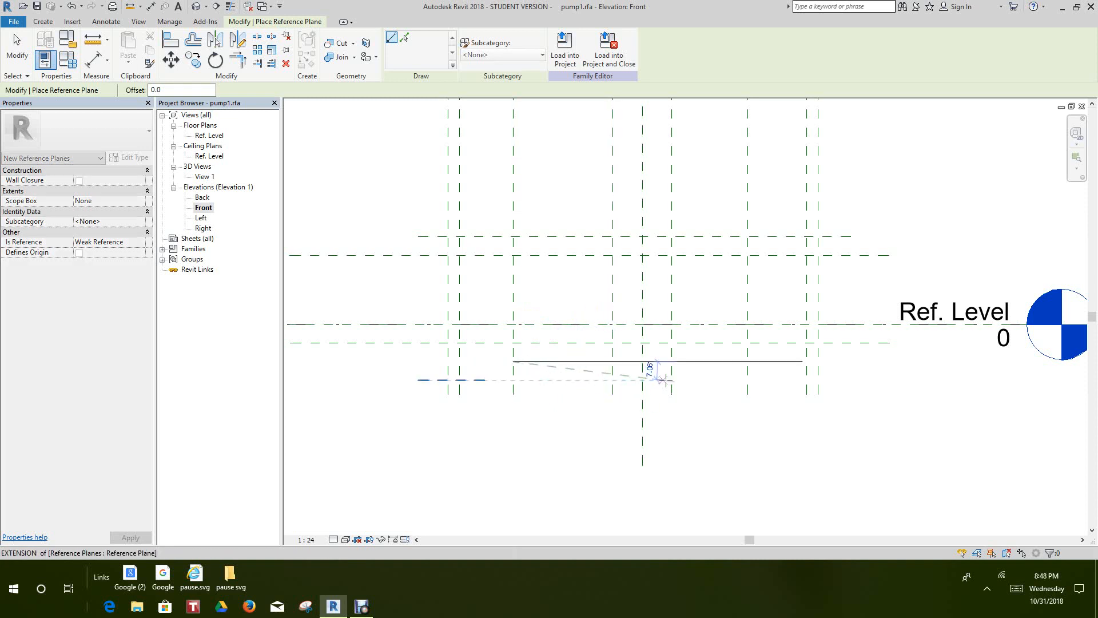
pyautogui.click(760, 362)
pyautogui.rightClick(760, 362)
pyautogui.click(782, 375)
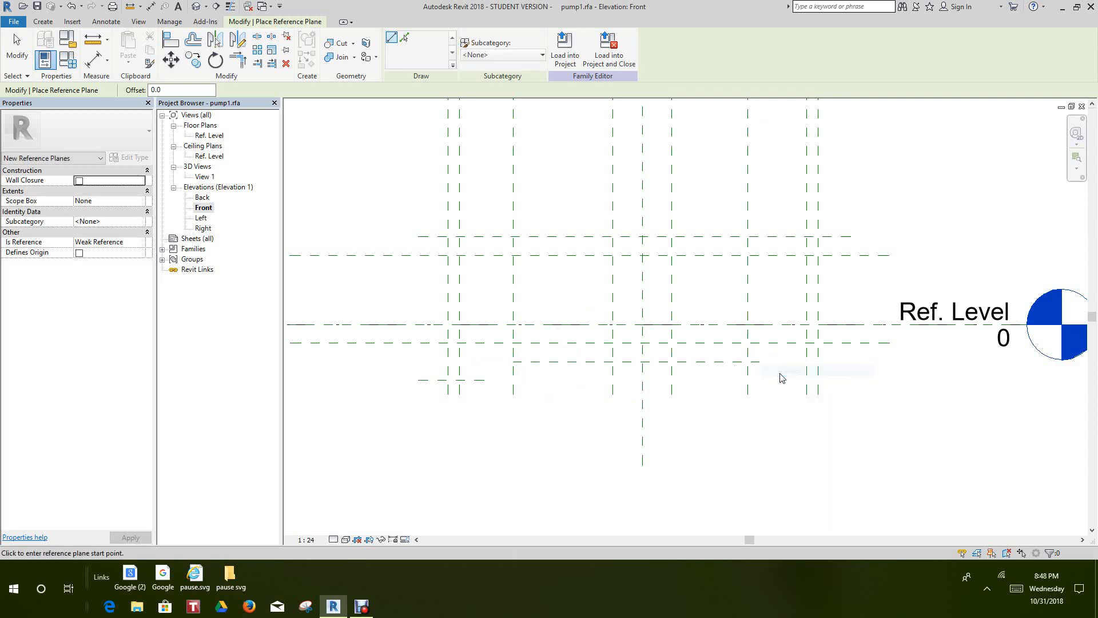
# - Draw a long horizontal reference plane across the upper part of all the vertical planes, extending past both outer pairs
pyautogui.scroll(-2, 782, 376)
pyautogui.moveTo(787, 394); pyautogui.dragTo(751, 510, button='middle')
pyautogui.scroll(-1, 762, 480)
pyautogui.scroll(-1, 641, 395)
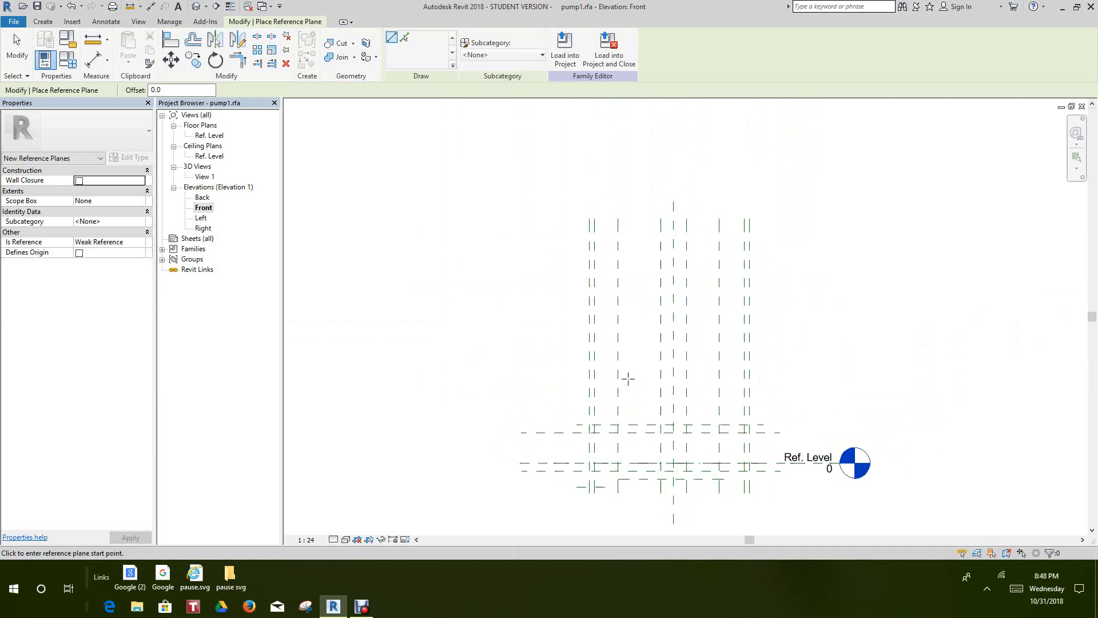
pyautogui.scroll(1, 622, 374)
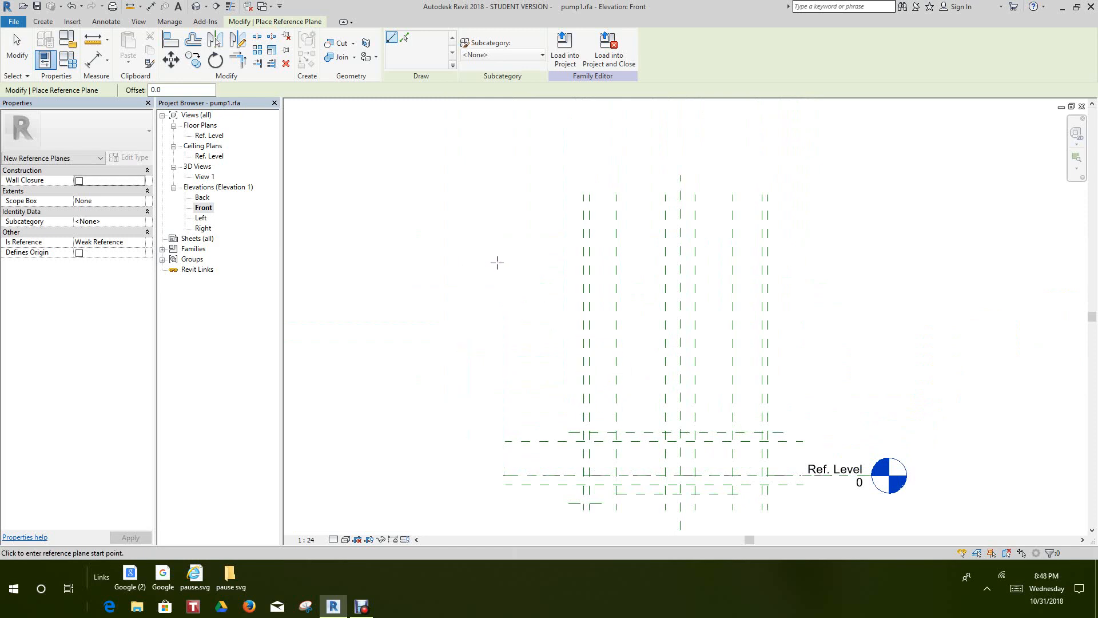
pyautogui.click(497, 263)
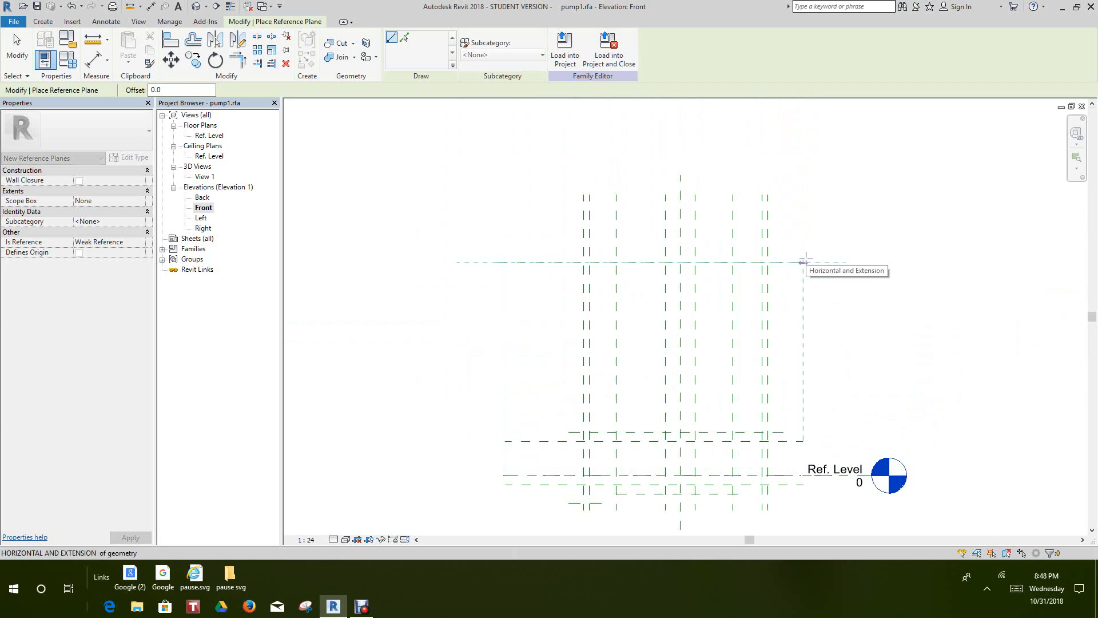
pyautogui.click(804, 263)
pyautogui.rightClick(845, 274)
pyautogui.click(861, 280)
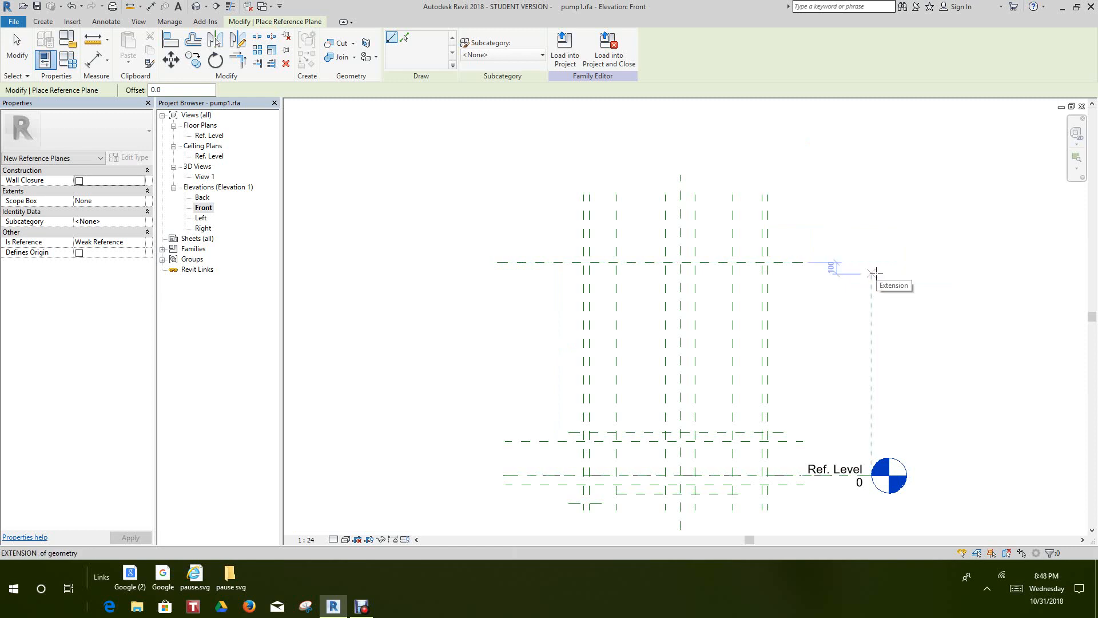
pyautogui.click(680, 176)
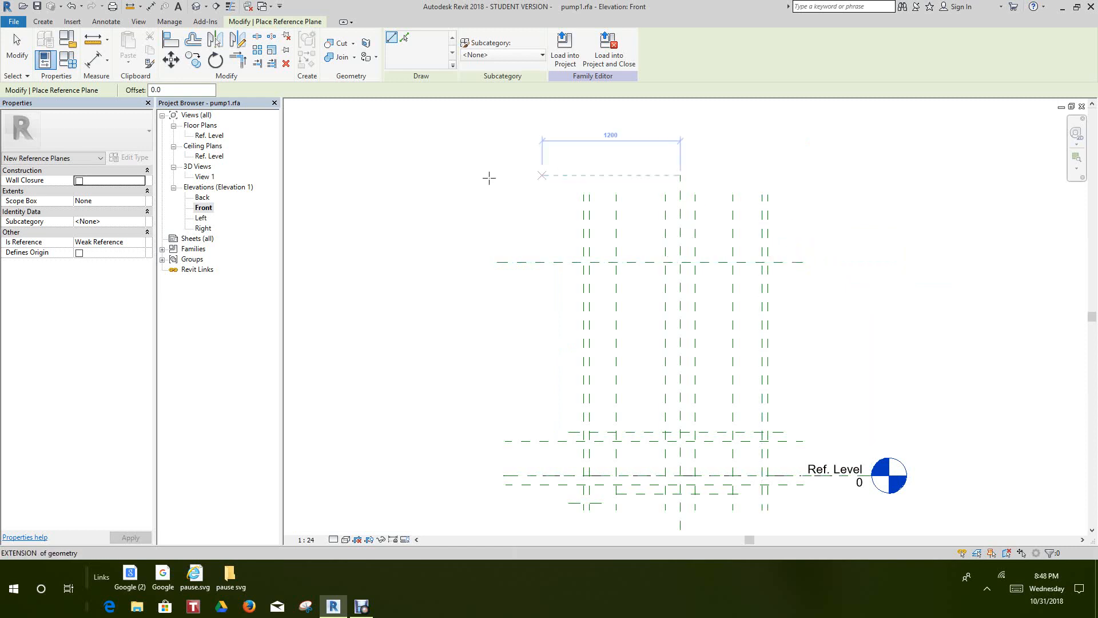
# - In the Ref. Level floor plan, name the leftmost vertical reference plane "Flange Left" and set Is Reference to Left
pyautogui.doubleClick(201, 138)
pyautogui.scroll(2, 568, 361)
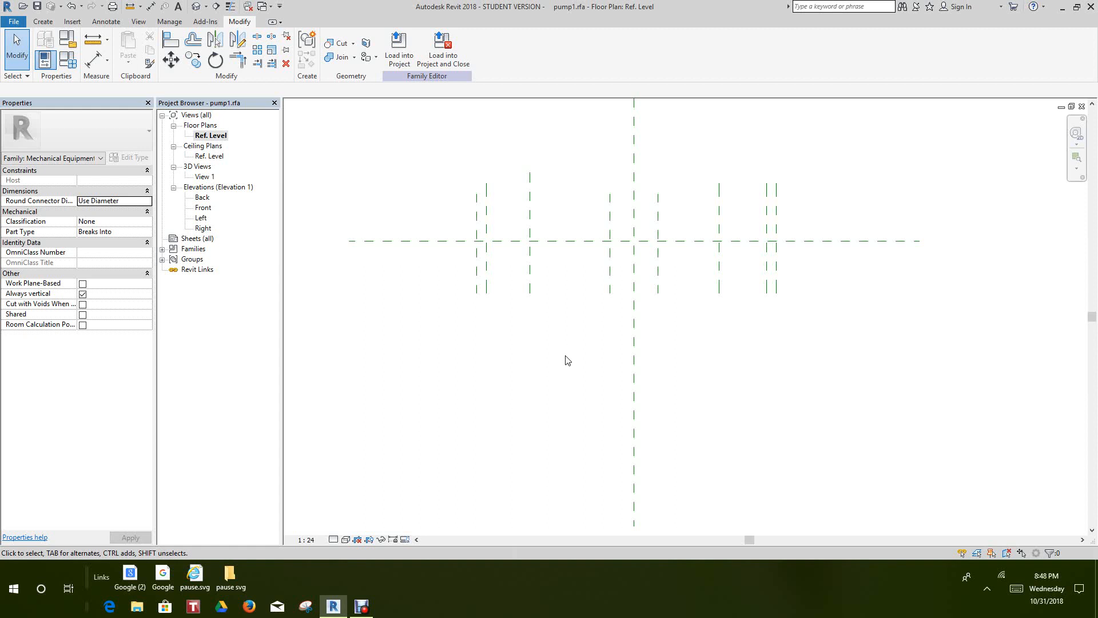
pyautogui.scroll(1, 431, 174)
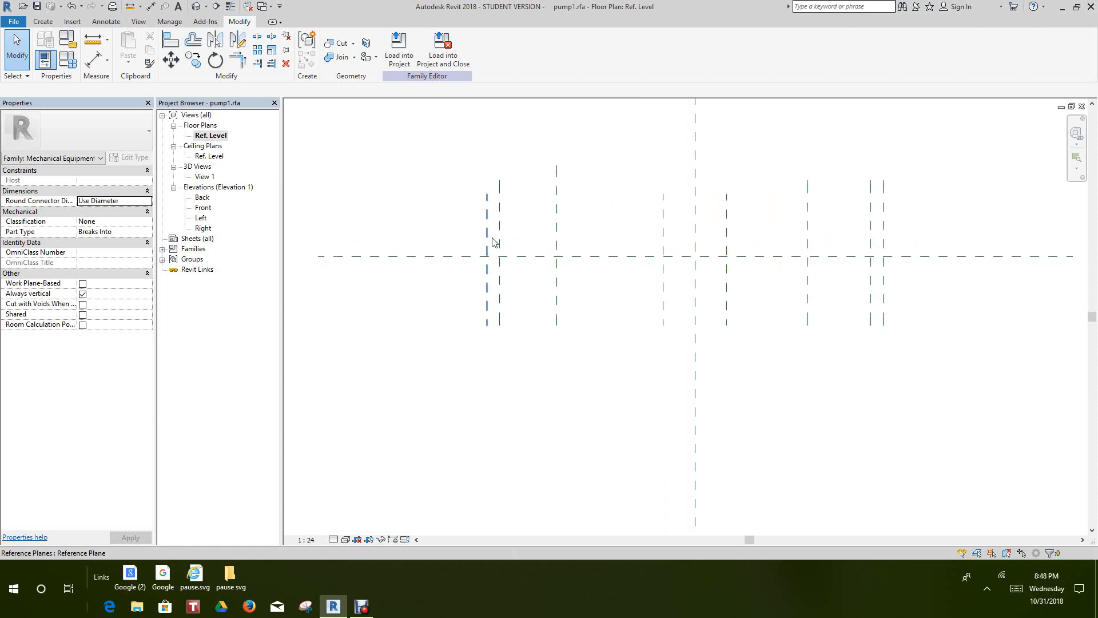
pyautogui.click(488, 247)
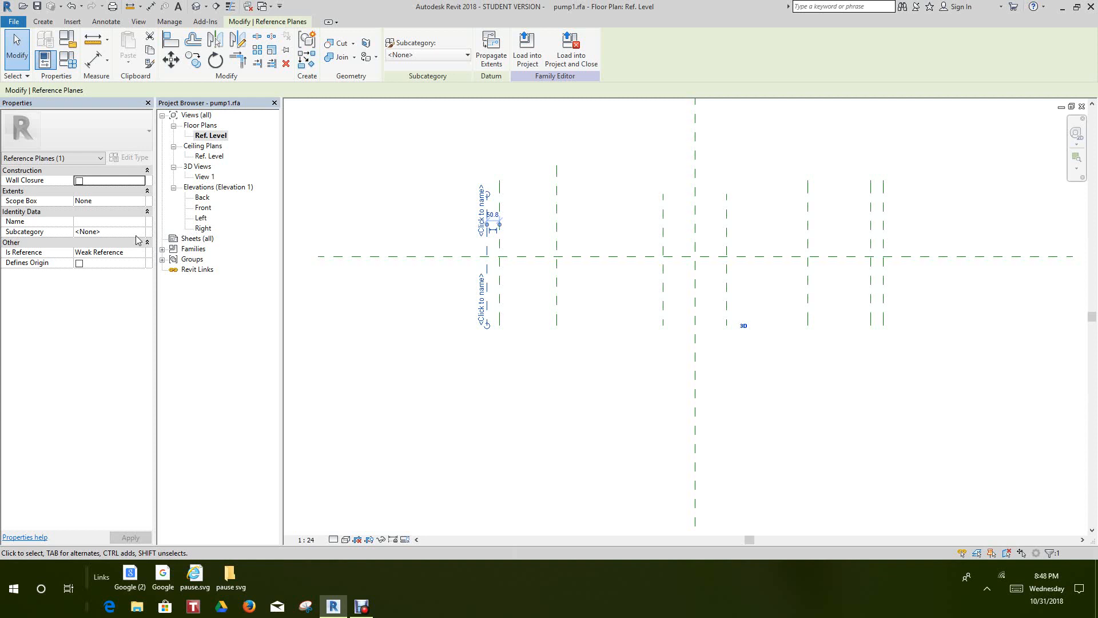
pyautogui.click(93, 223)
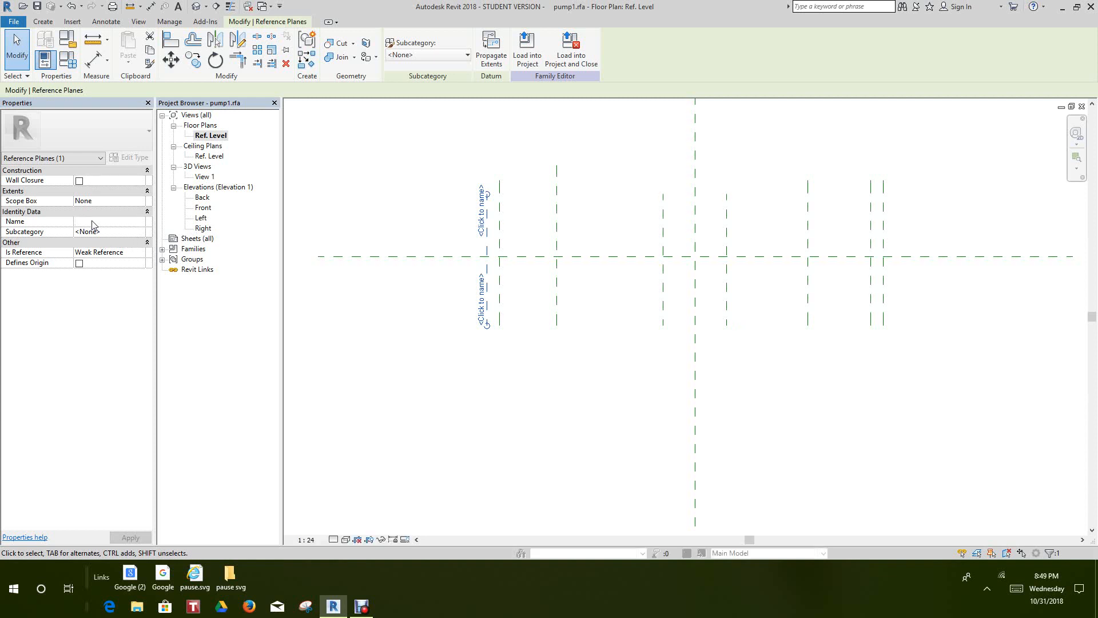
pyautogui.write('Flange Left')
pyautogui.click(139, 252)
pyautogui.click(140, 252)
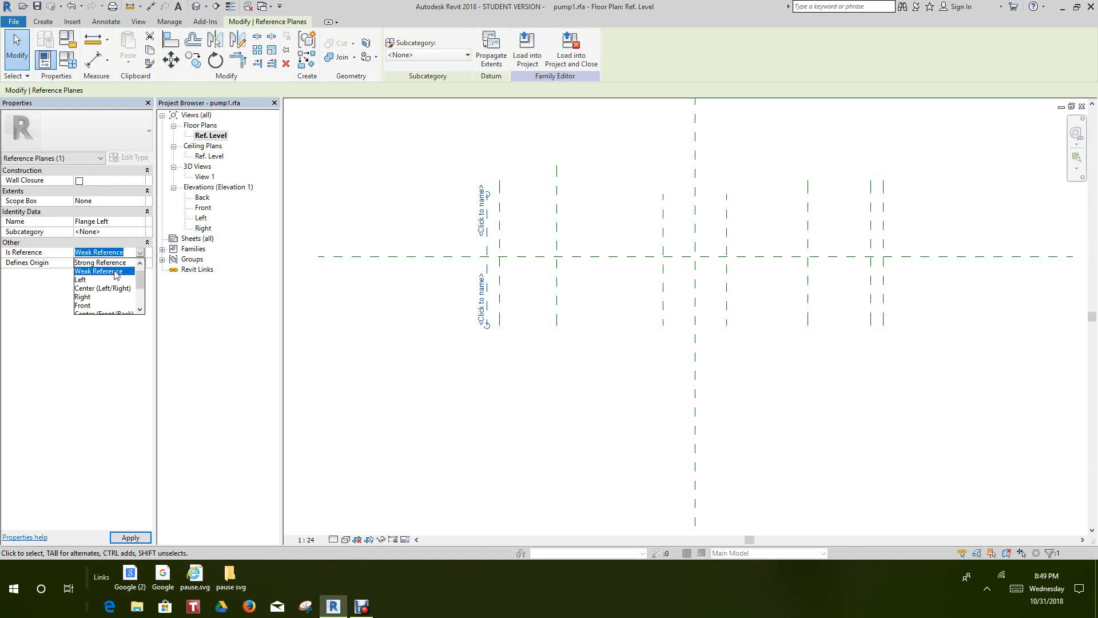
pyautogui.click(81, 280)
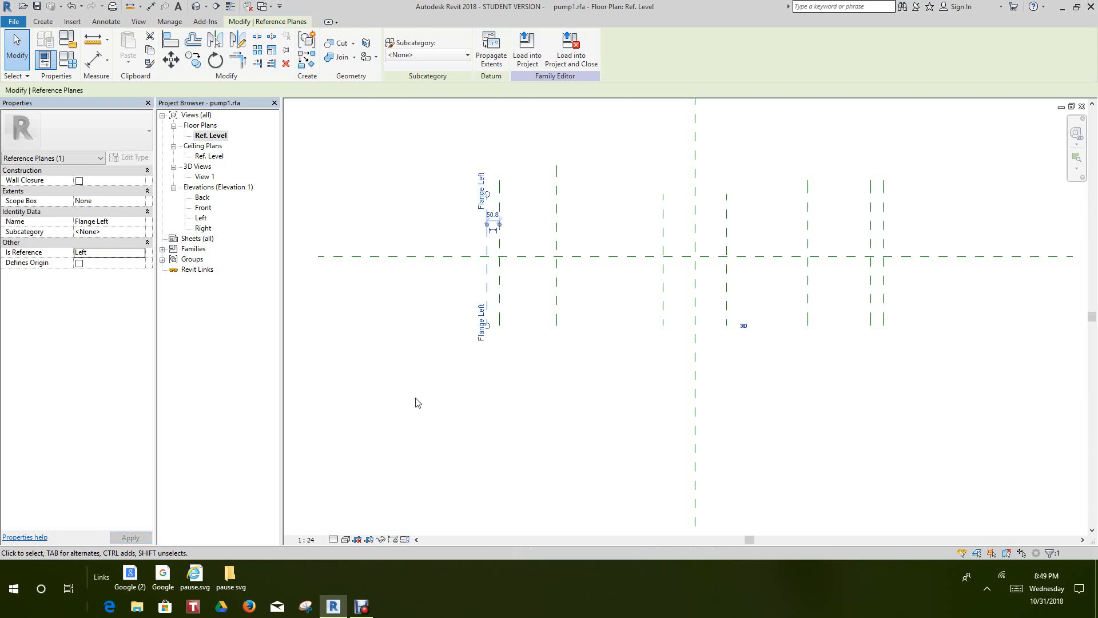
pyautogui.click(415, 402)
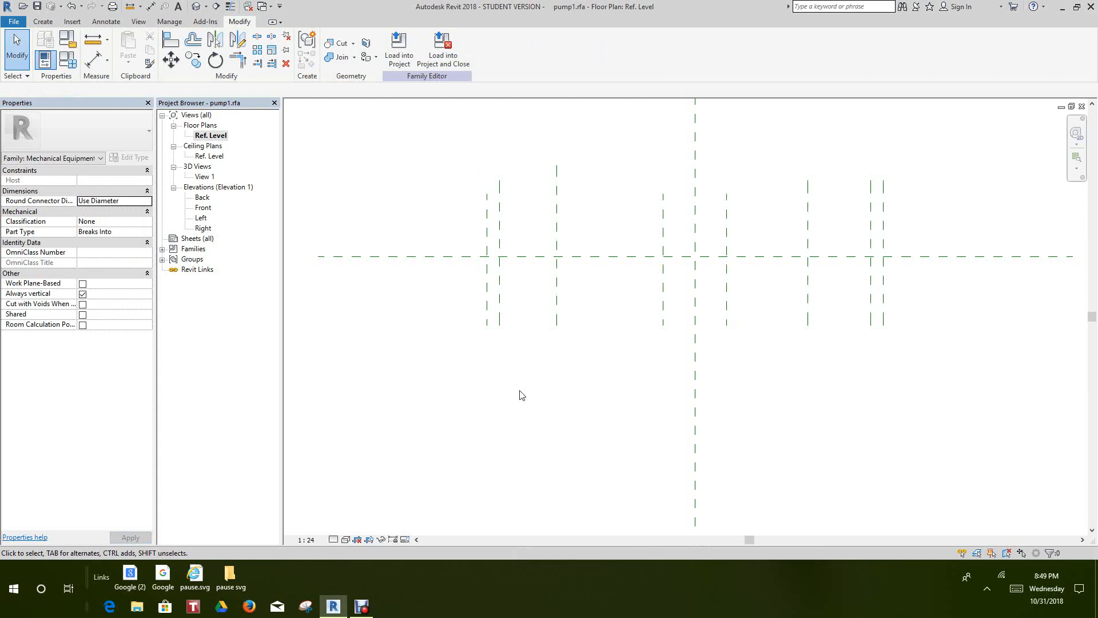
# - Set Is Reference to Not a Reference for the second vertical reference plane from the left
pyautogui.click(499, 316)
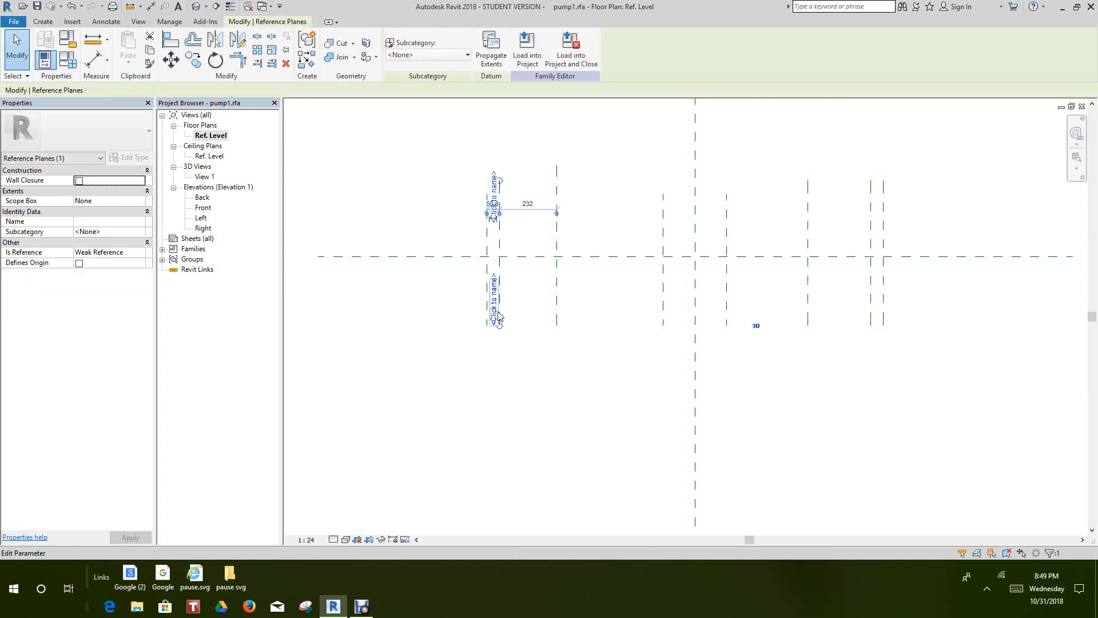
pyautogui.click(141, 252)
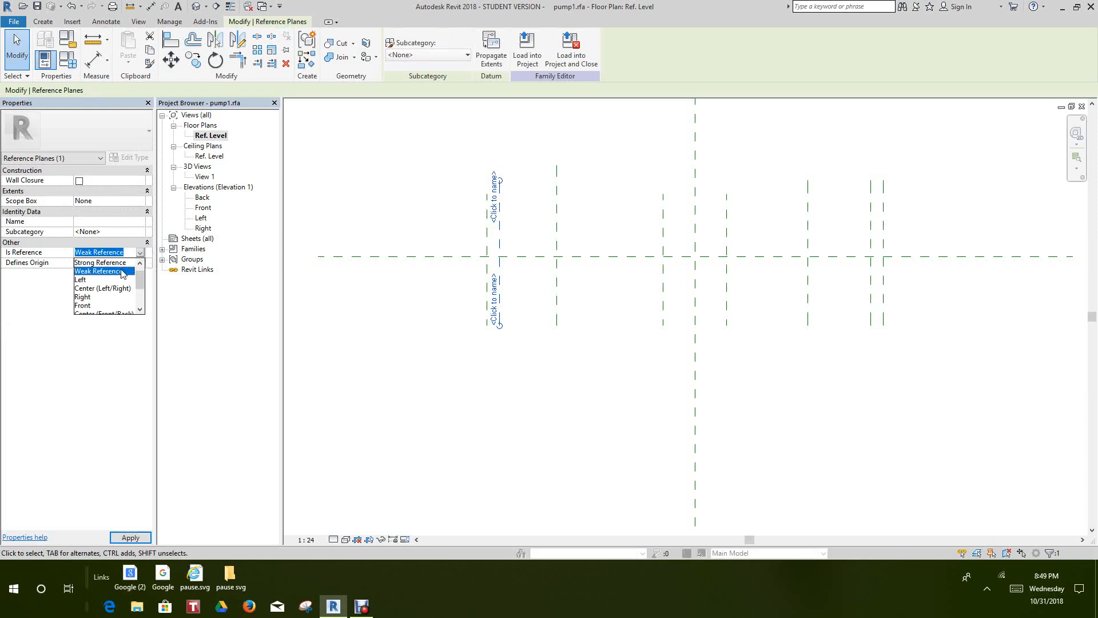
pyautogui.click(142, 300)
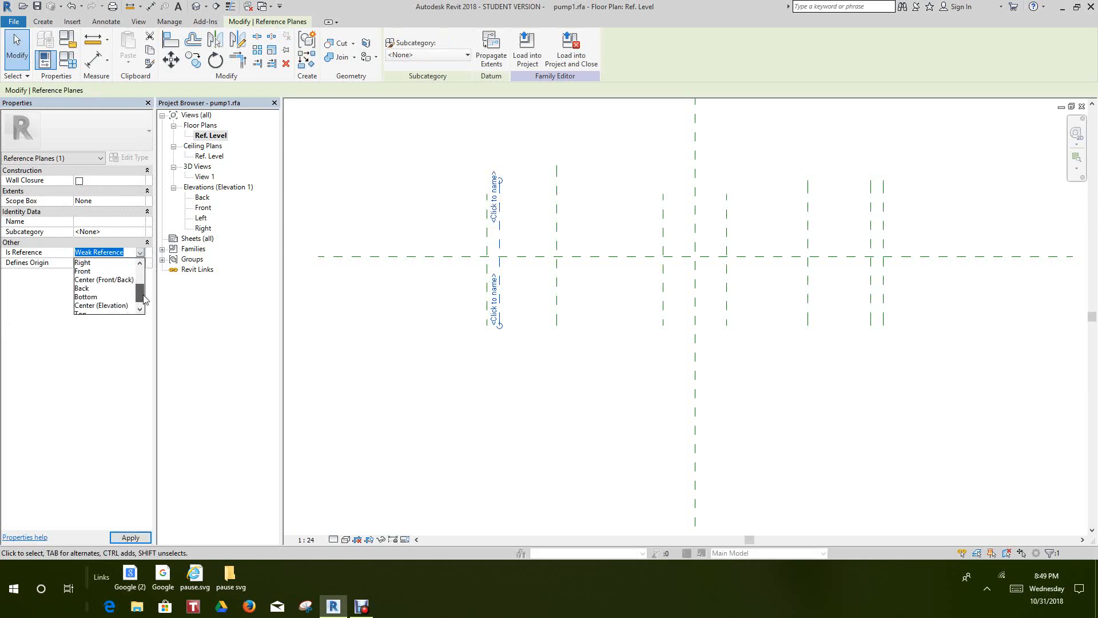
pyautogui.scroll(2, 137, 281)
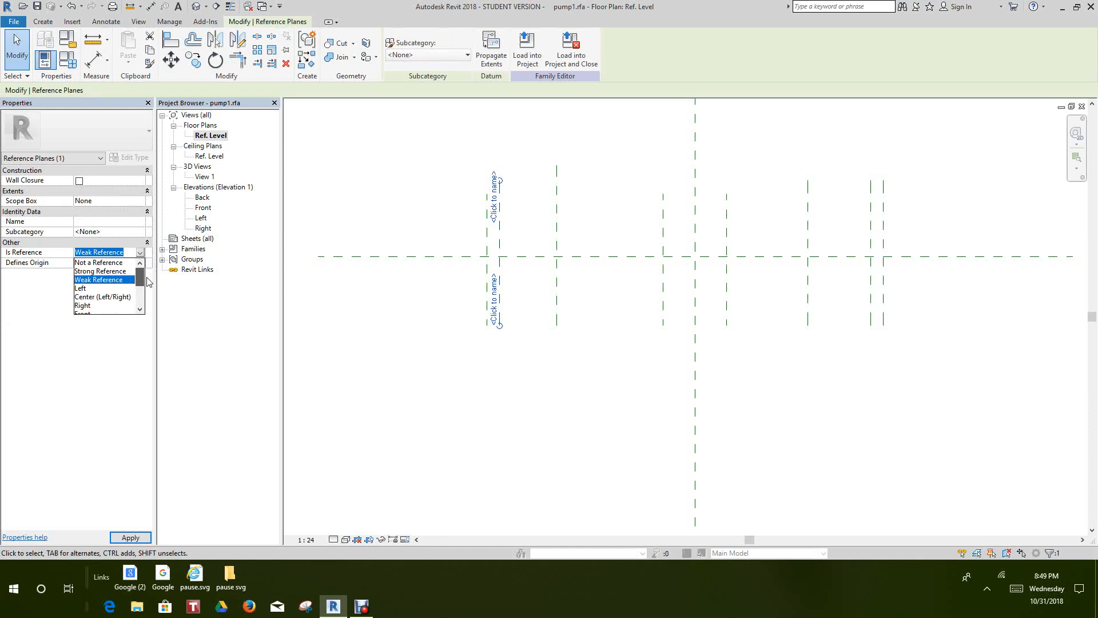
pyautogui.click(99, 263)
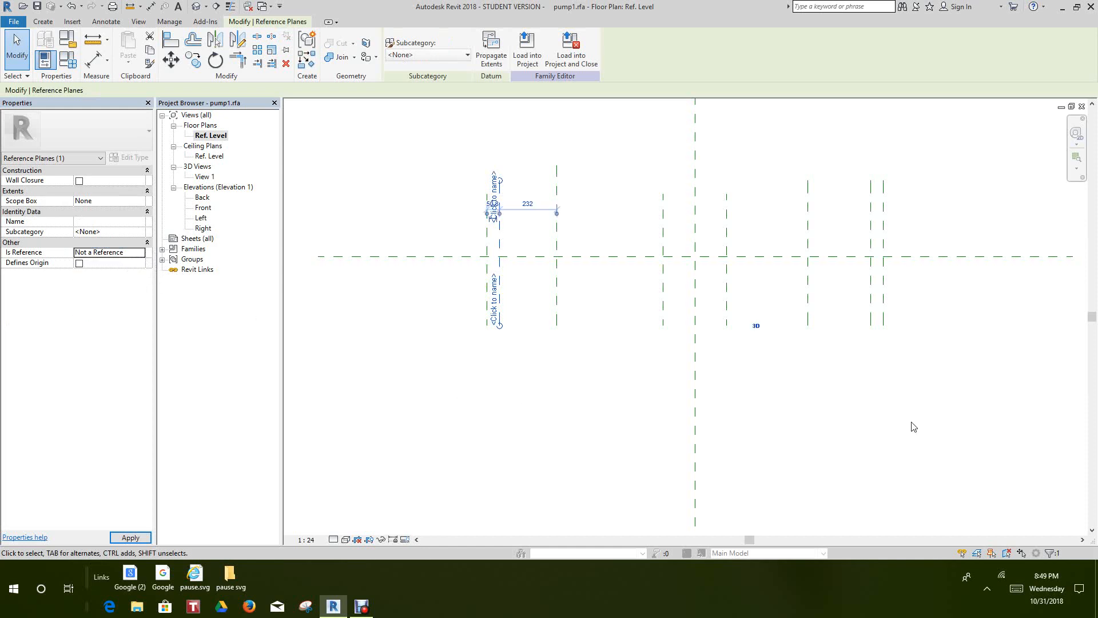
pyautogui.moveTo(891, 433); pyautogui.dragTo(806, 461, button='middle')
pyautogui.click(824, 439)
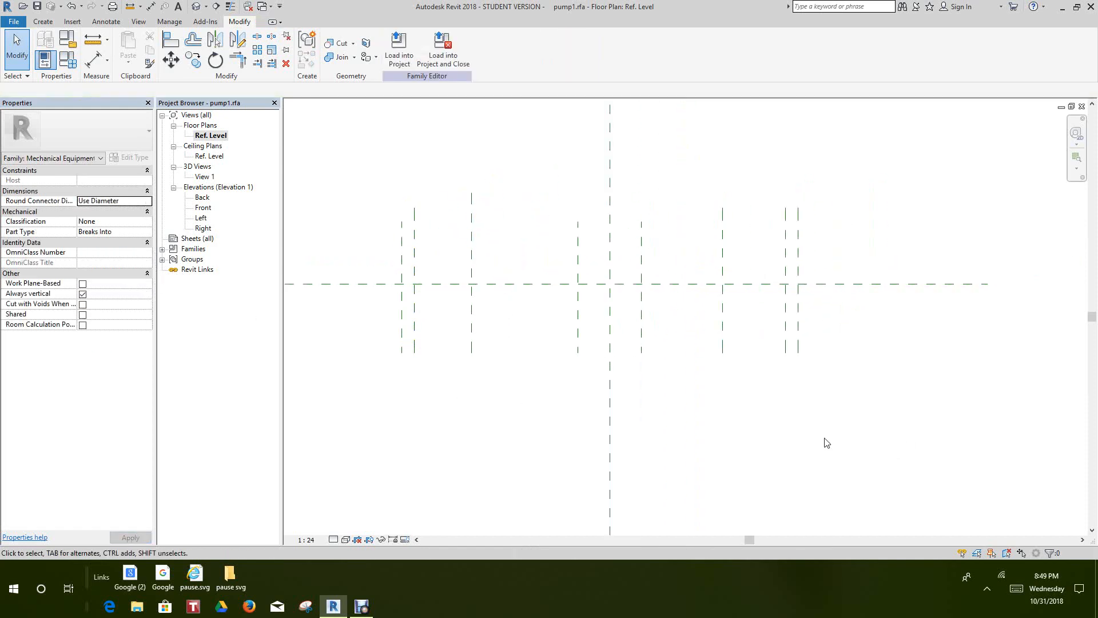
# - Name the rightmost vertical reference plane "Flange Right" and set its Is Reference property to Right
pyautogui.click(799, 339)
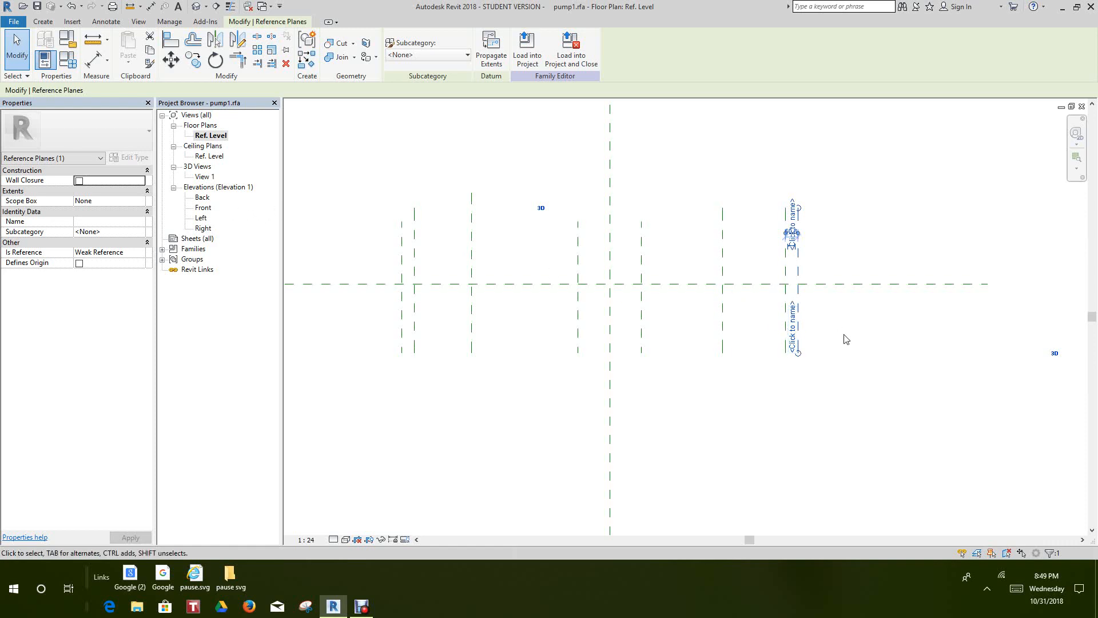
pyautogui.click(105, 223)
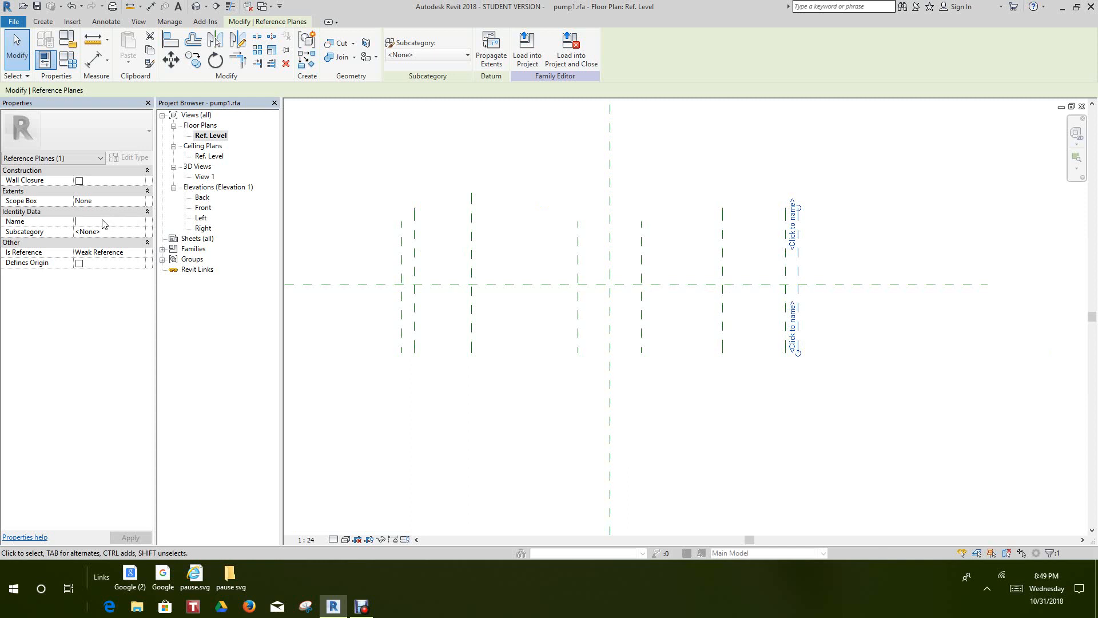
pyautogui.write('Flange Right')
pyautogui.click(143, 254)
pyautogui.click(140, 252)
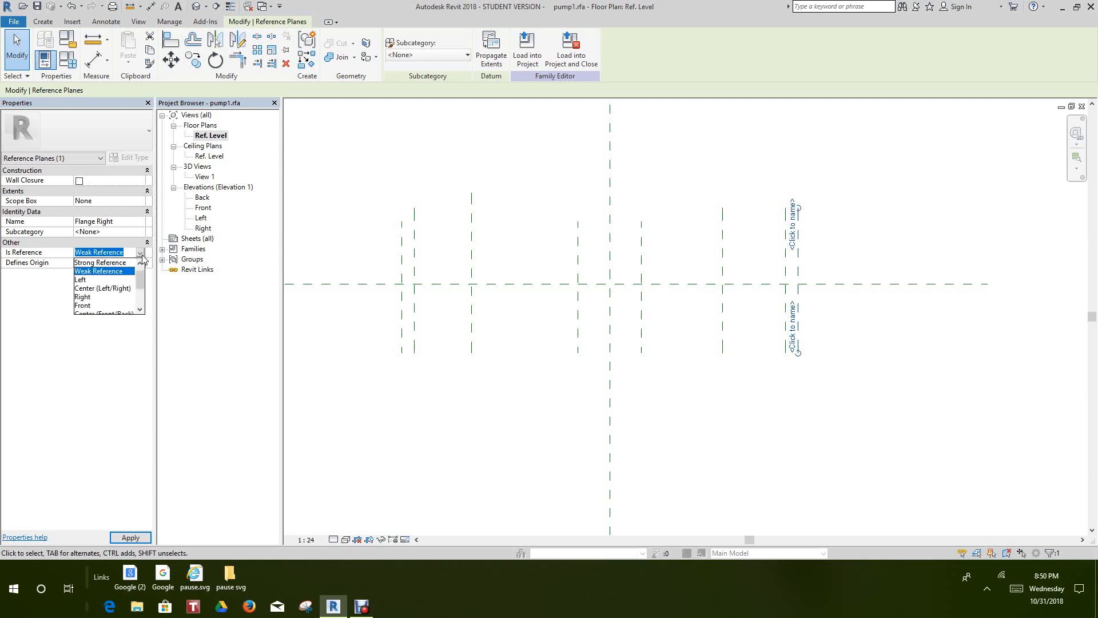
pyautogui.click(94, 296)
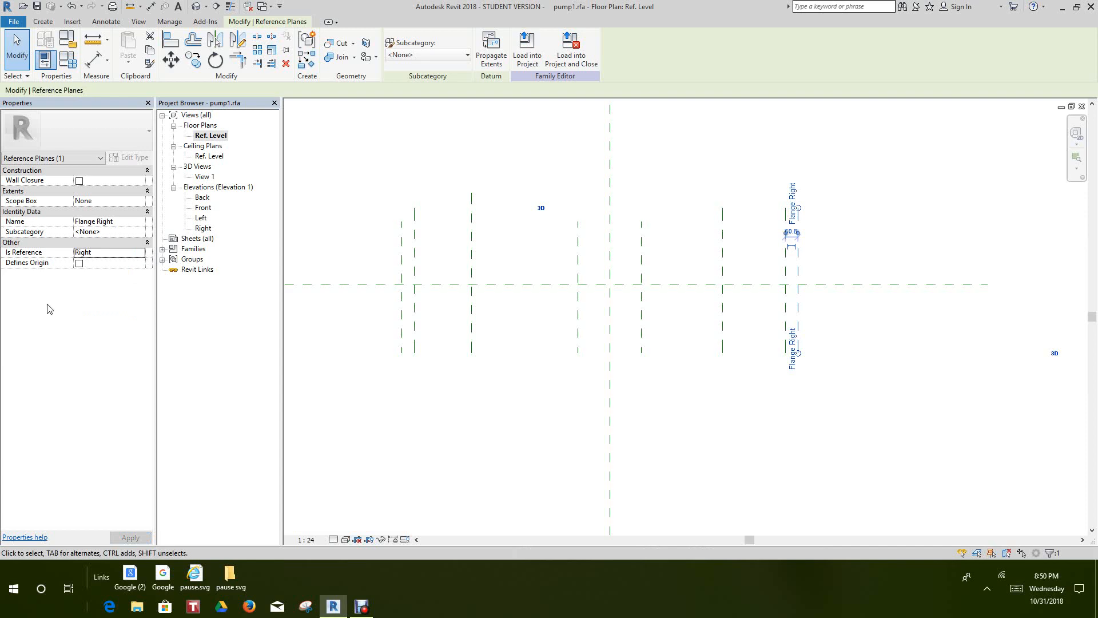
pyautogui.click(668, 451)
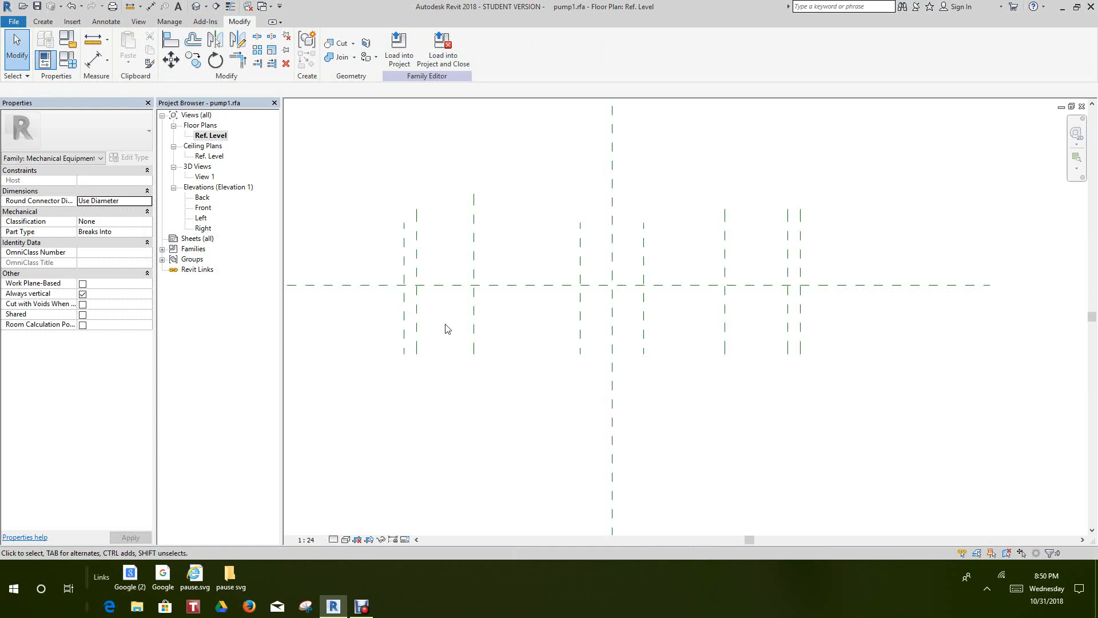
# - Set Is Reference to Not a Reference for the six off-center vertical reference planes between Flange Left and Flange Right
pyautogui.scroll(-1, 447, 328)
pyautogui.click(421, 349)
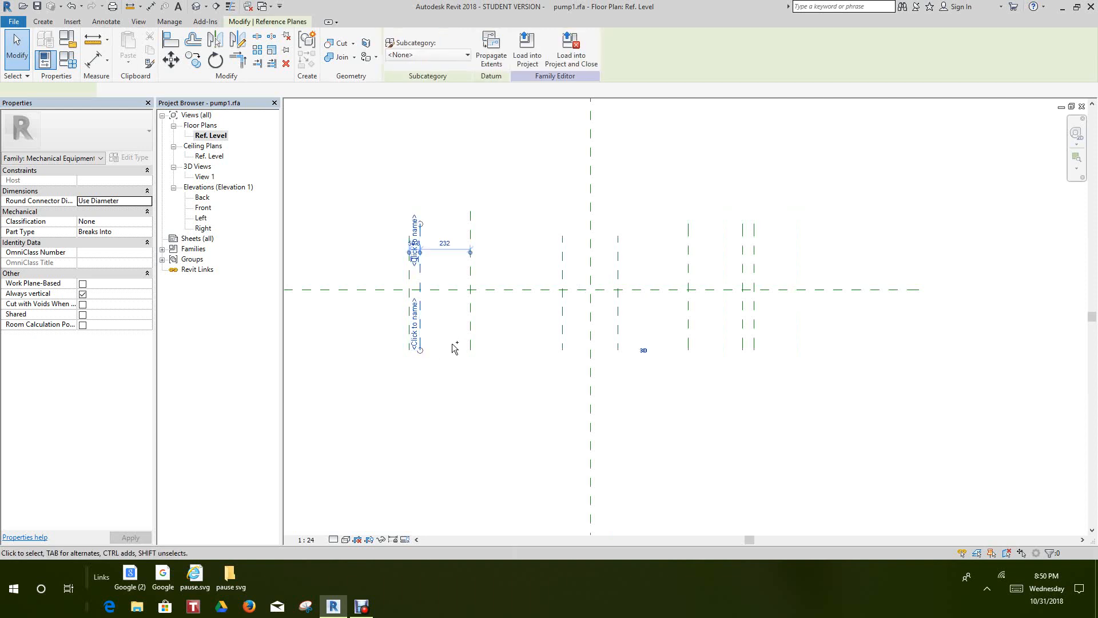
pyautogui.keyDown('ctrl'); pyautogui.click(472, 342); pyautogui.keyUp('ctrl')
pyautogui.keyDown('ctrl'); pyautogui.click(563, 331); pyautogui.keyUp('ctrl')
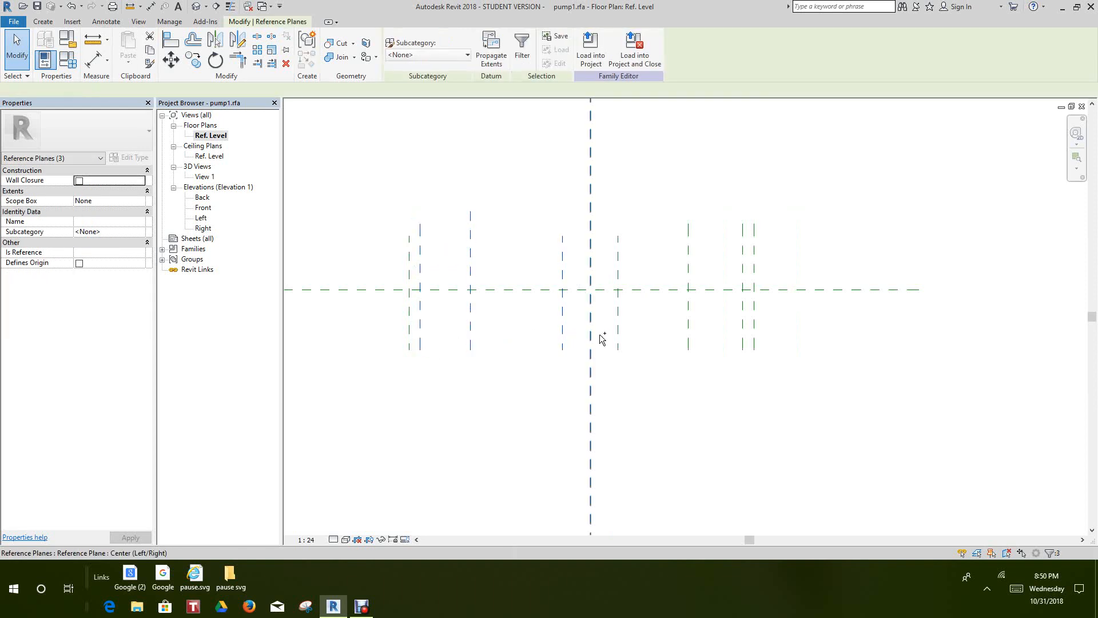
pyautogui.keyDown('ctrl'); pyautogui.click(618, 341); pyautogui.keyUp('ctrl')
pyautogui.keyDown('ctrl'); pyautogui.click(688, 342); pyautogui.keyUp('ctrl')
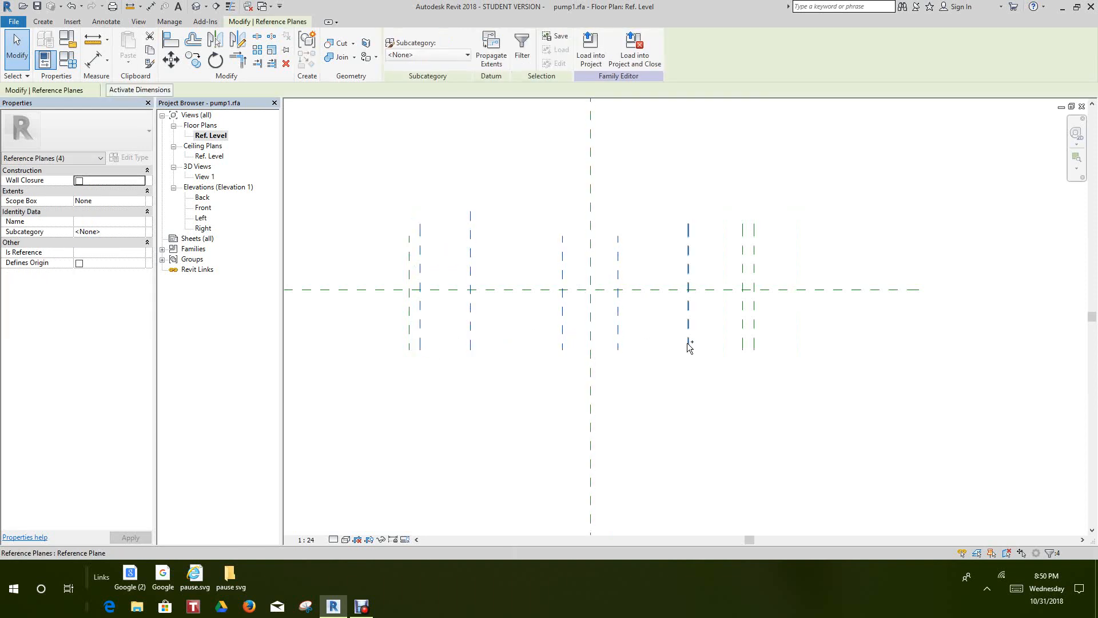
pyautogui.keyDown('ctrl'); pyautogui.click(742, 343); pyautogui.keyUp('ctrl')
pyautogui.click(141, 253)
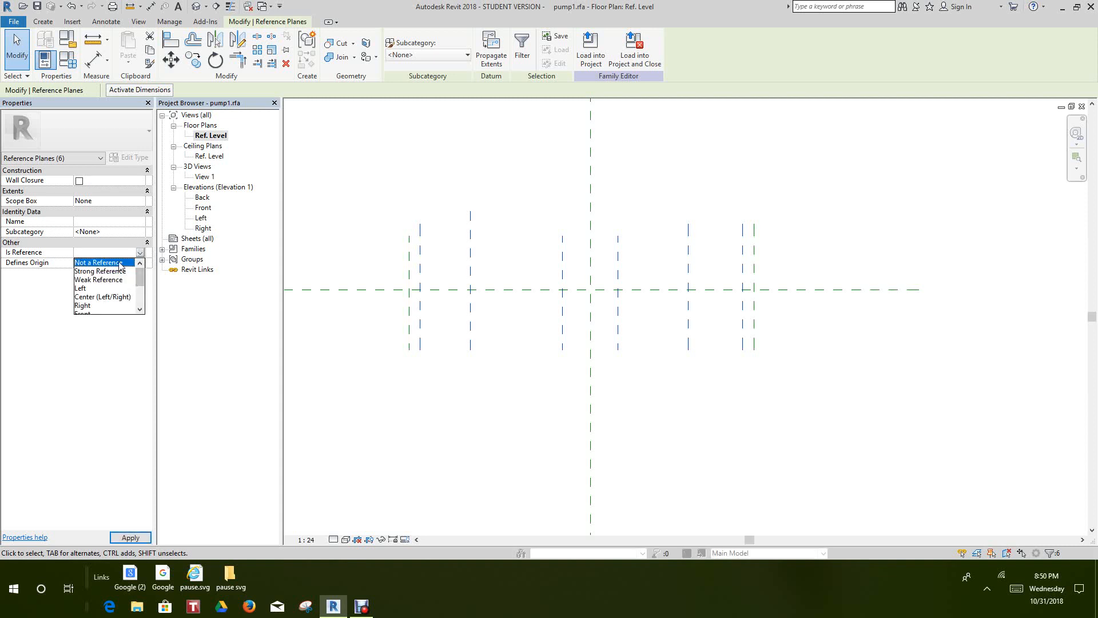
pyautogui.click(117, 263)
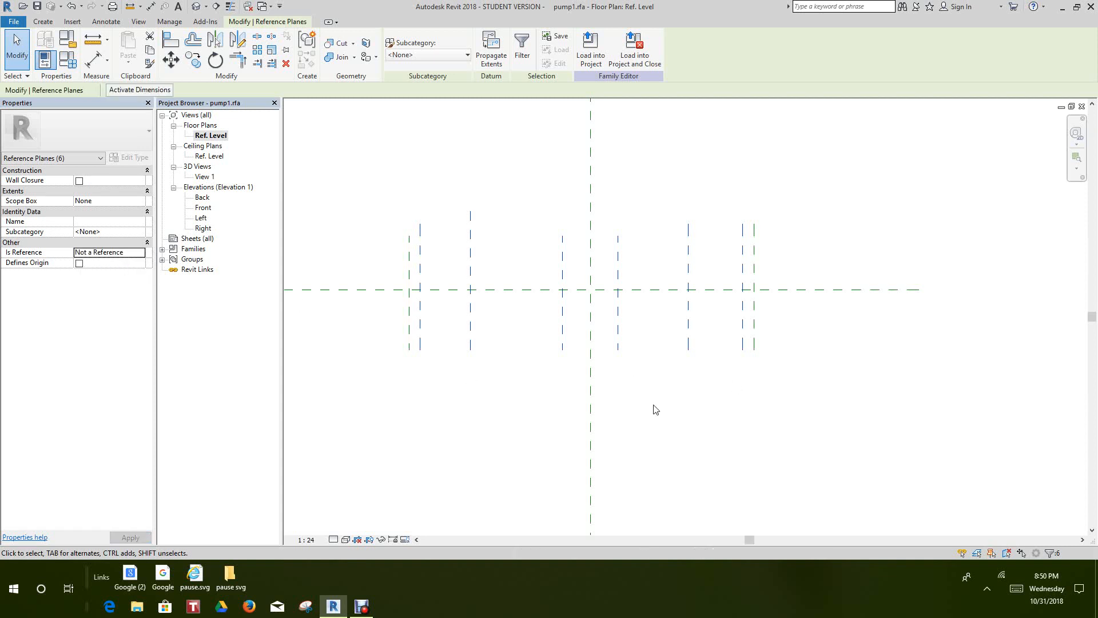
pyautogui.click(691, 414)
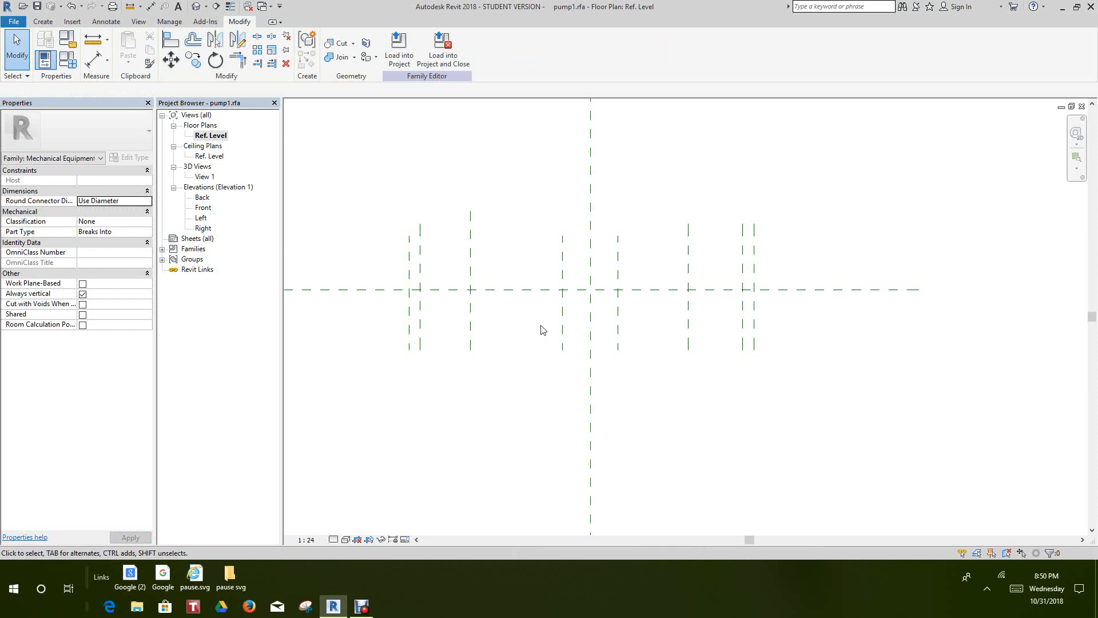
# - In the Front elevation, name the uppermost horizontal reference plane "Top" and set its Is Reference property to Top
pyautogui.doubleClick(204, 209)
pyautogui.scroll(-2, 677, 329)
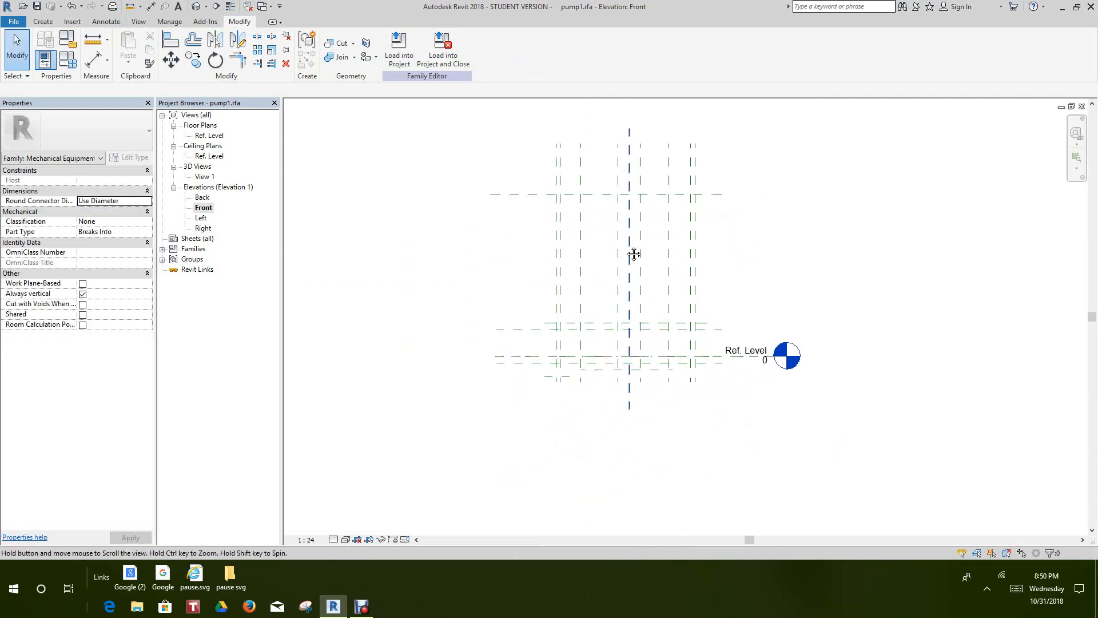
pyautogui.moveTo(708, 302); pyautogui.dragTo(713, 360, button='middle')
pyautogui.scroll(4, 721, 275)
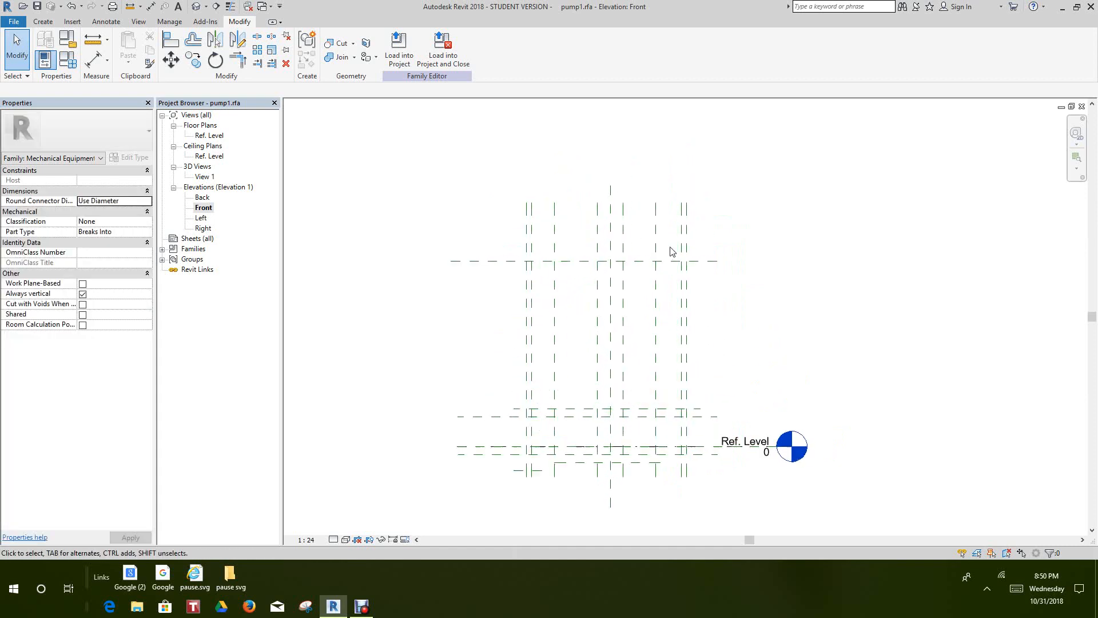
pyautogui.click(722, 267)
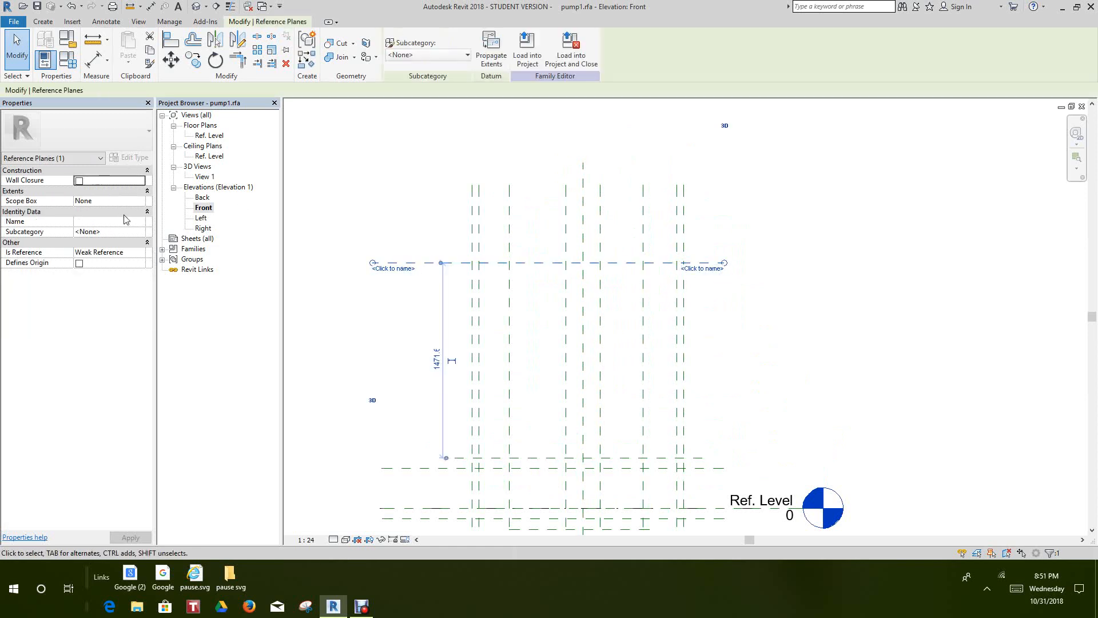
pyautogui.click(112, 223)
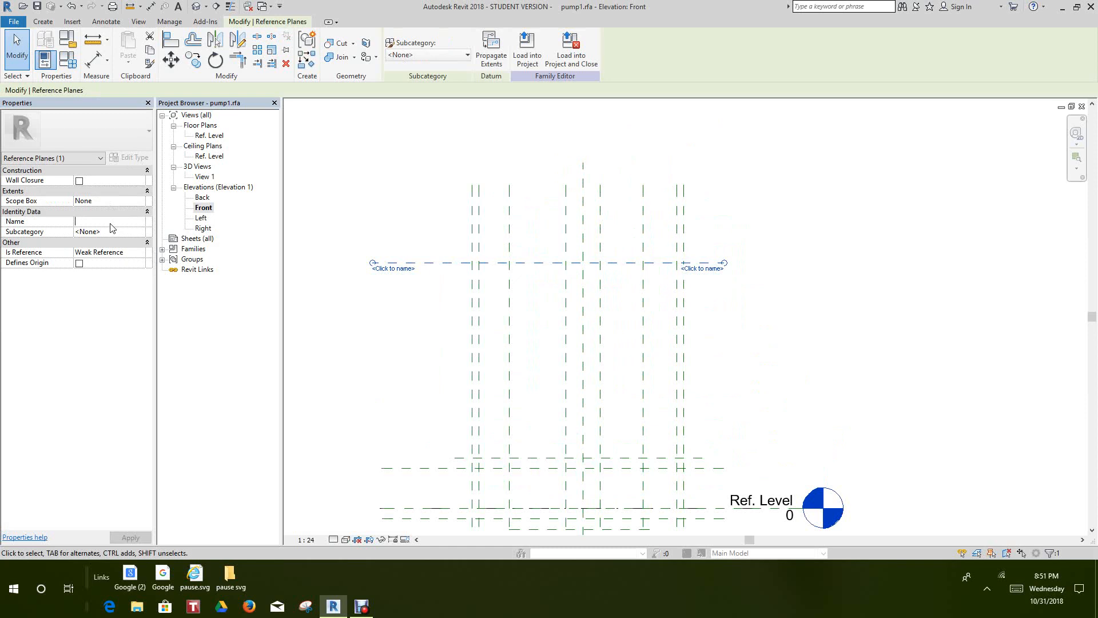
pyautogui.write('Top')
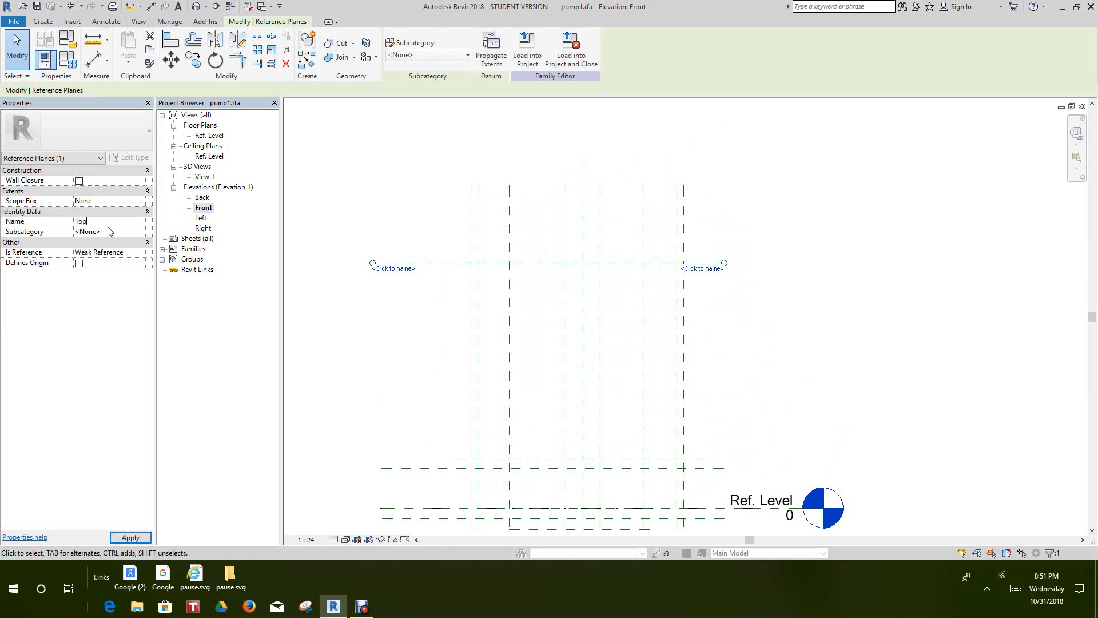
pyautogui.click(145, 253)
pyautogui.click(139, 310)
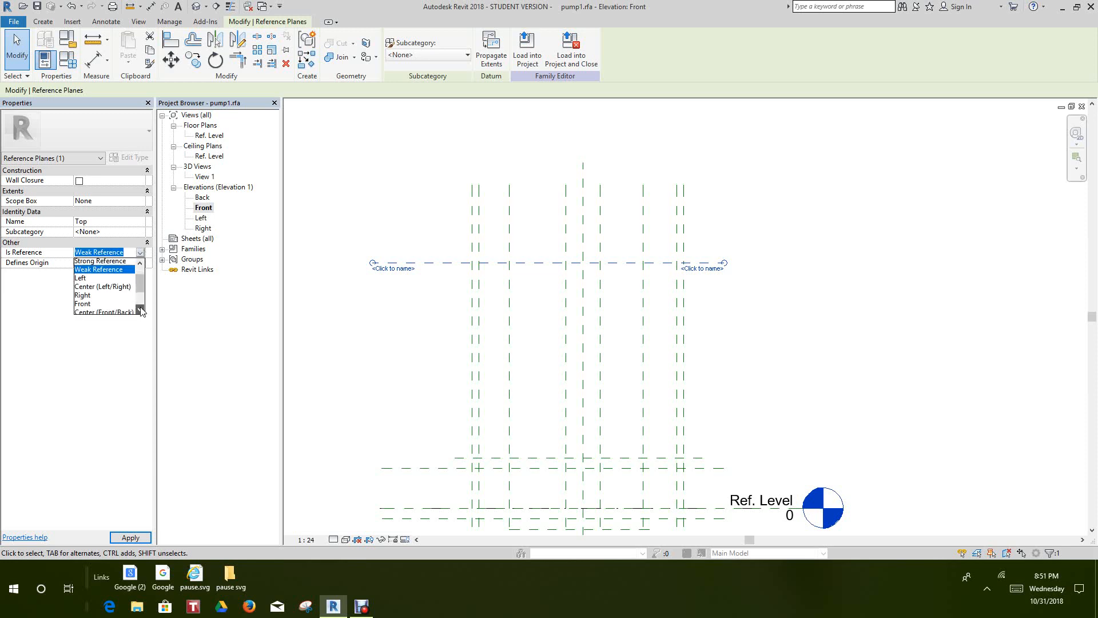
pyautogui.click(139, 309)
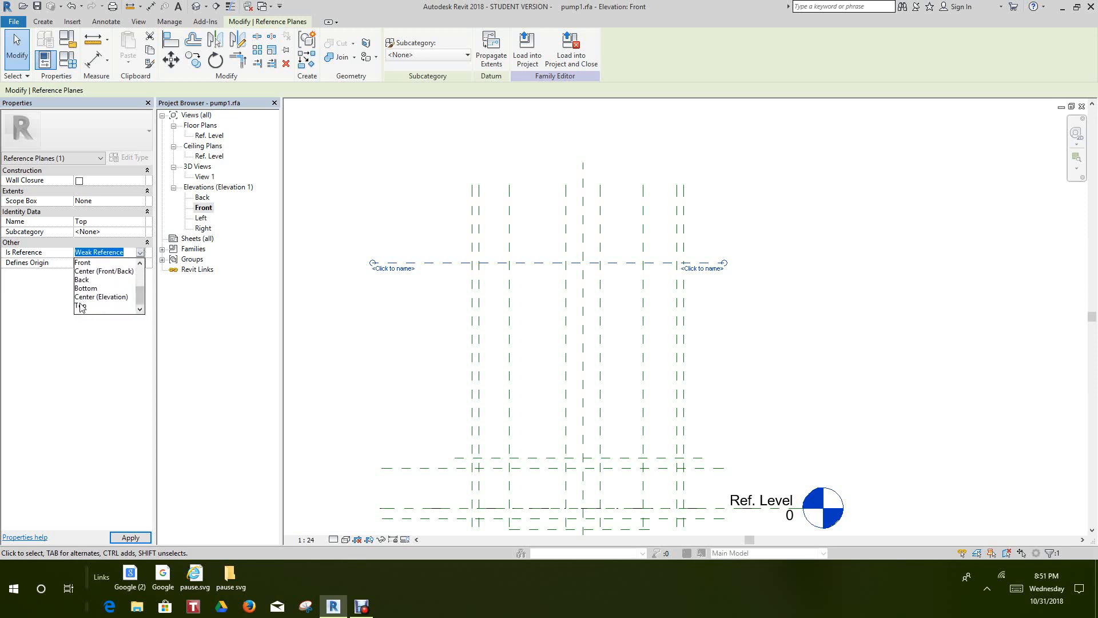
pyautogui.click(83, 307)
pyautogui.click(131, 537)
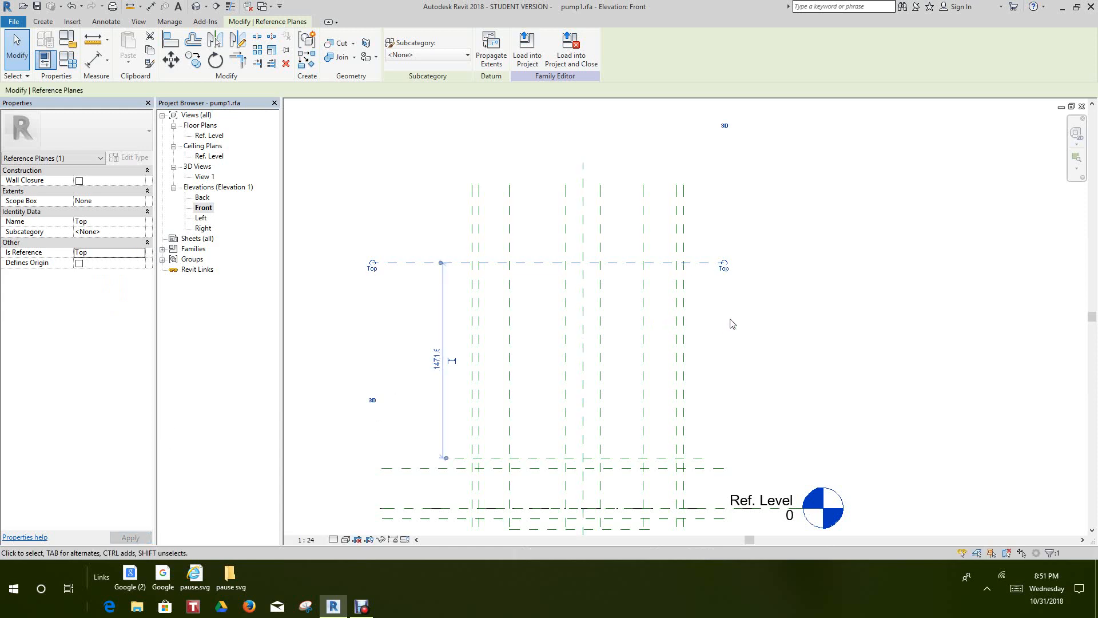
pyautogui.click(771, 334)
pyautogui.moveTo(770, 330)
pyautogui.mouseDown(button='middle')
pyautogui.moveTo(821, 339)
pyautogui.moveTo(814, 282)
pyautogui.mouseUp(button='middle')
pyautogui.scroll(-1, 819, 316)
pyautogui.scroll(2, 814, 282)
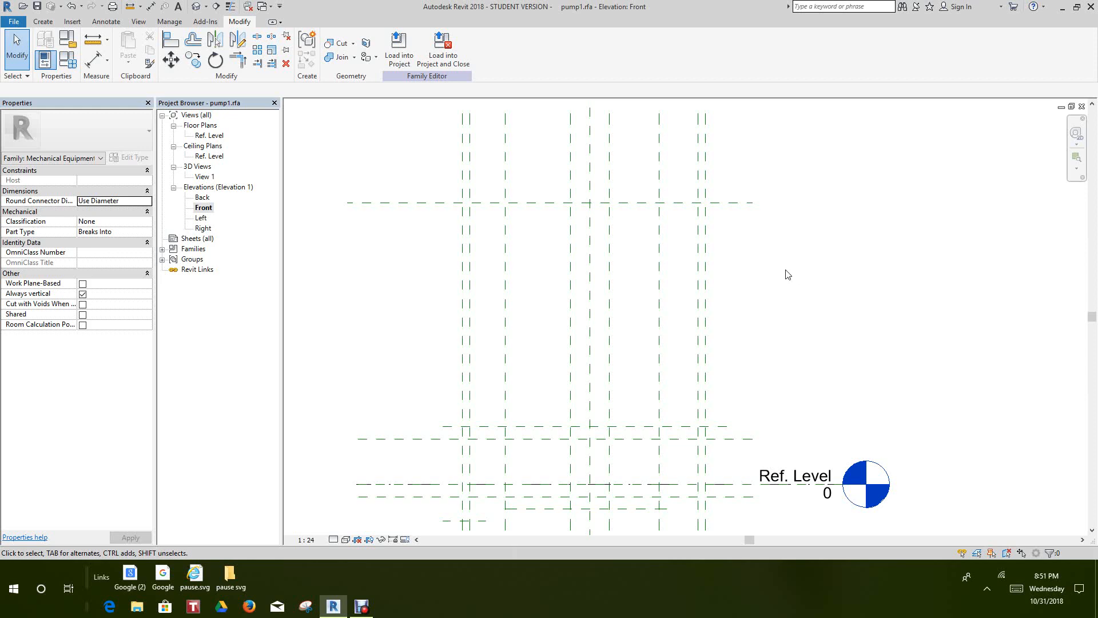
# - In the Ref. Level floor plan, add an aligned dimension across the innermost pair of vertical planes and the center plane, with equal segments
pyautogui.doubleClick(211, 136)
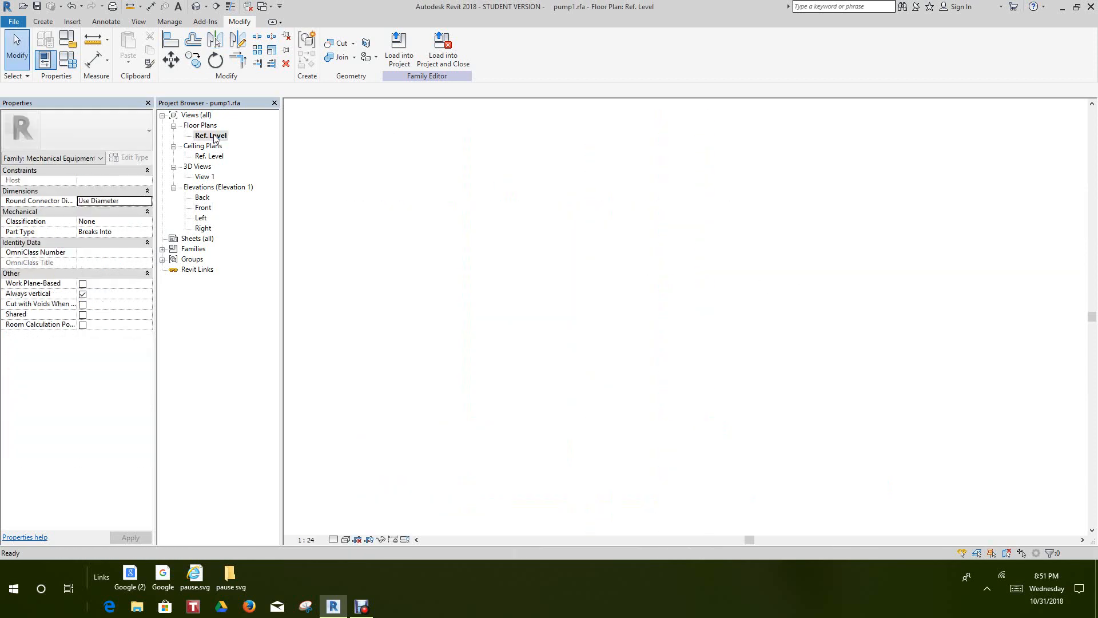
pyautogui.moveTo(588, 314); pyautogui.dragTo(664, 363, button='middle')
pyautogui.scroll(-2, 704, 349)
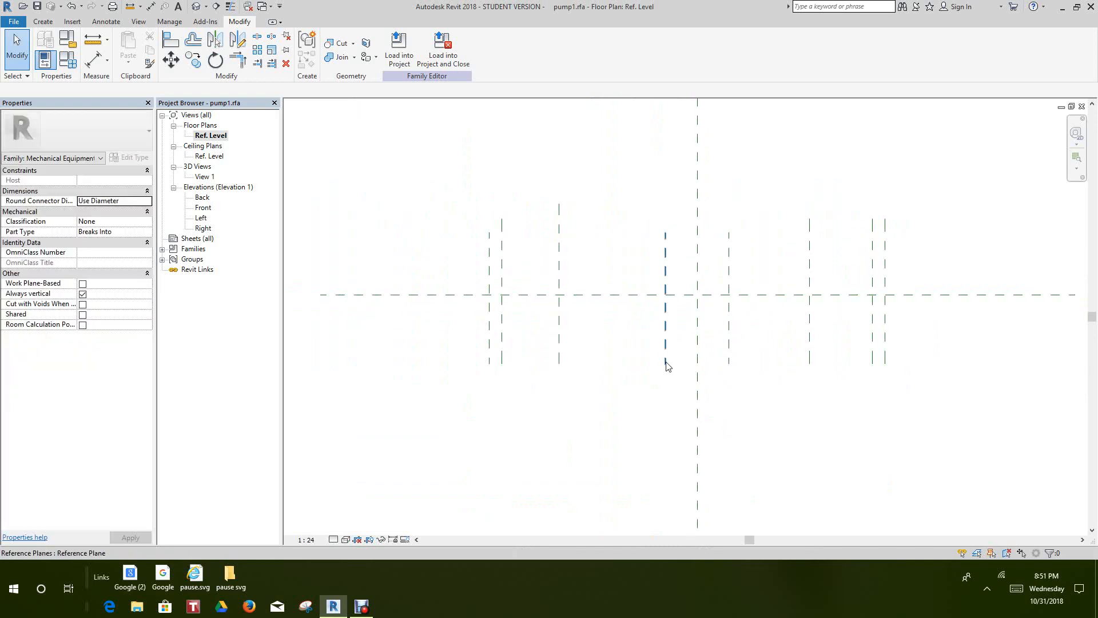
pyautogui.scroll(2, 672, 385)
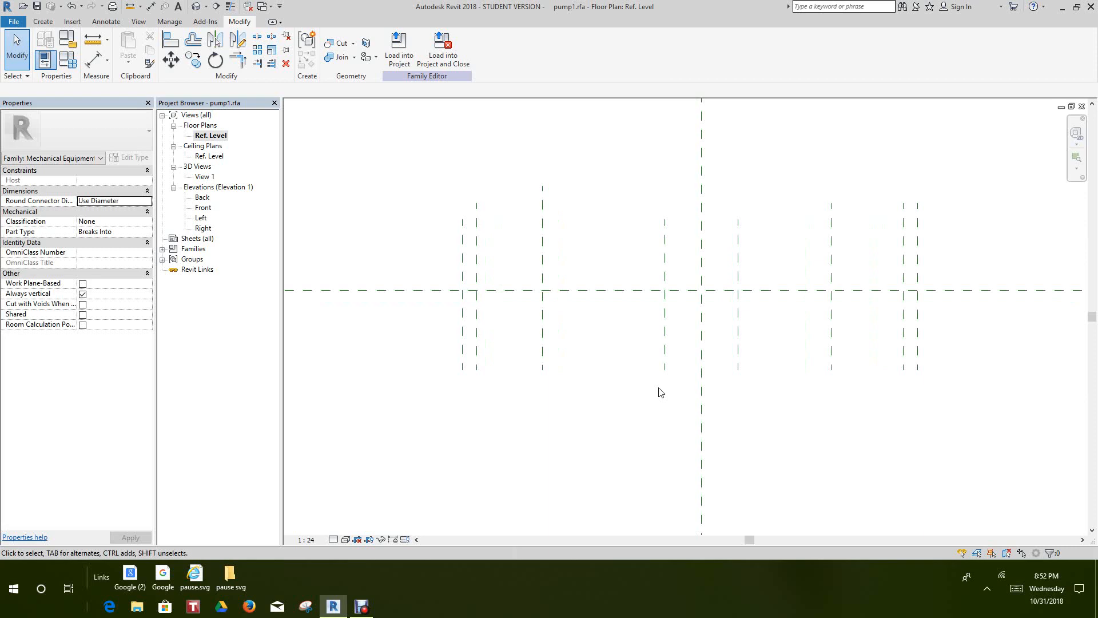
pyautogui.click(100, 23)
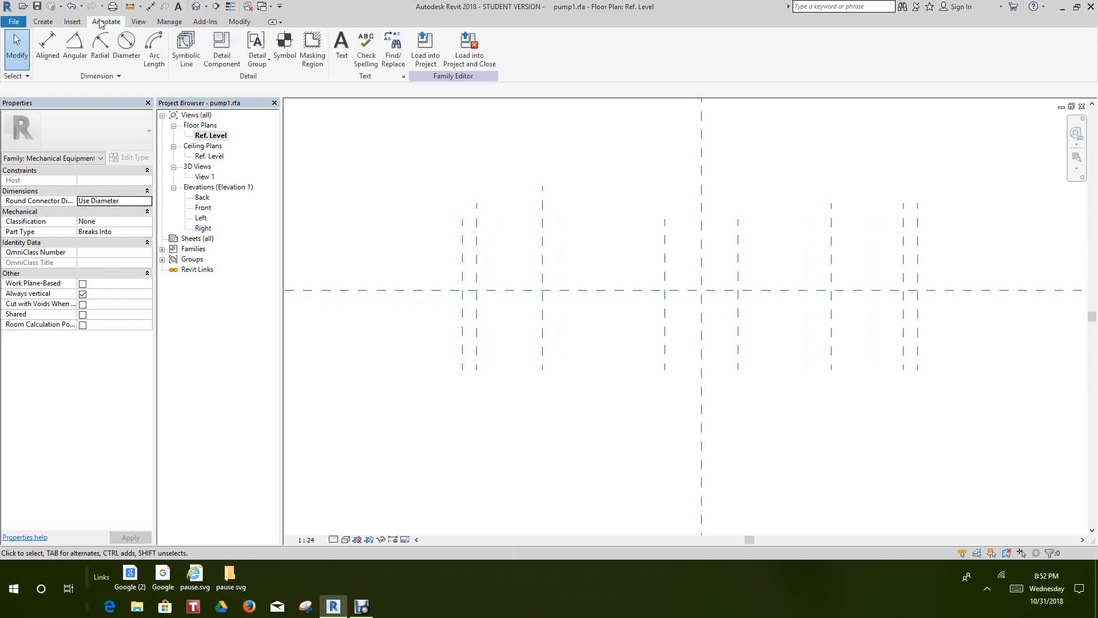
pyautogui.click(51, 45)
pyautogui.scroll(1, 724, 300)
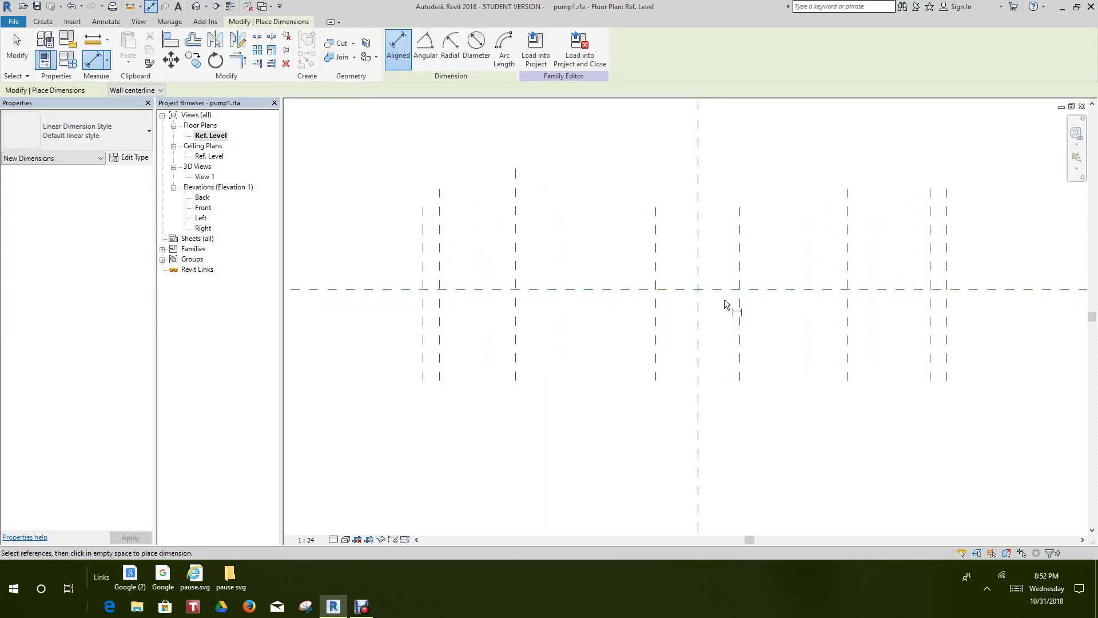
pyautogui.moveTo(728, 319); pyautogui.dragTo(608, 272, button='middle')
pyautogui.scroll(1, 574, 304)
pyautogui.click(513, 294)
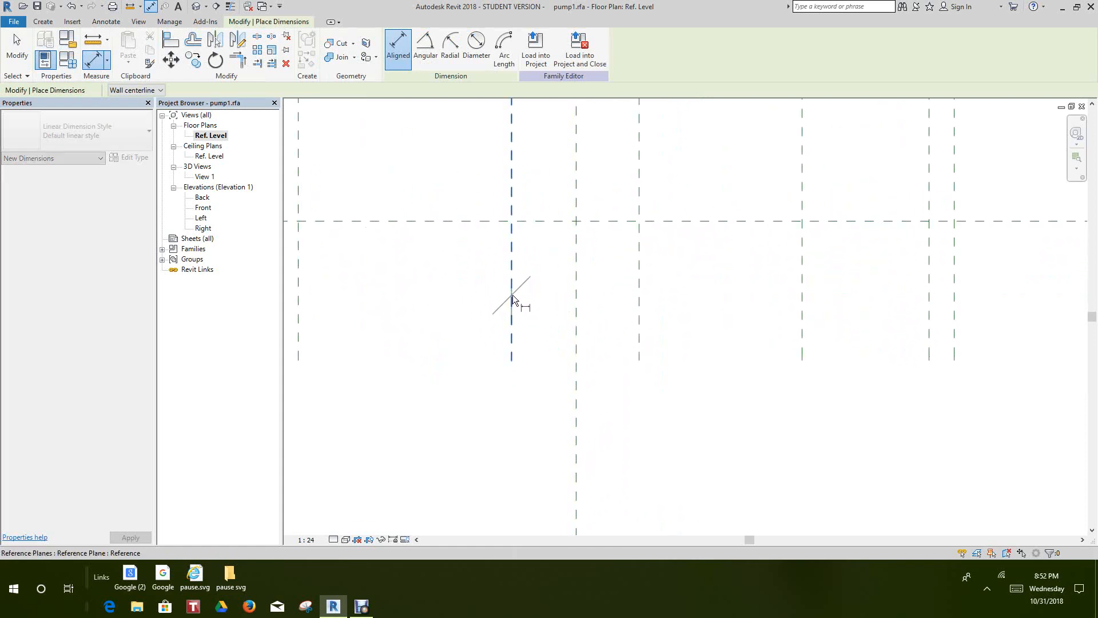
pyautogui.click(575, 300)
pyautogui.click(640, 301)
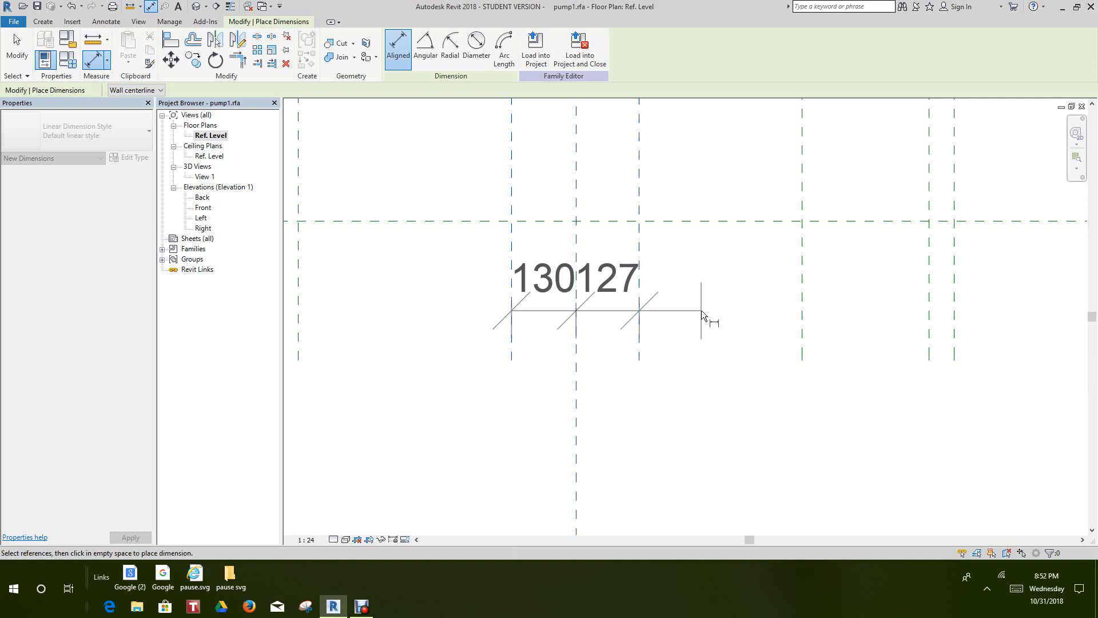
pyautogui.click(687, 324)
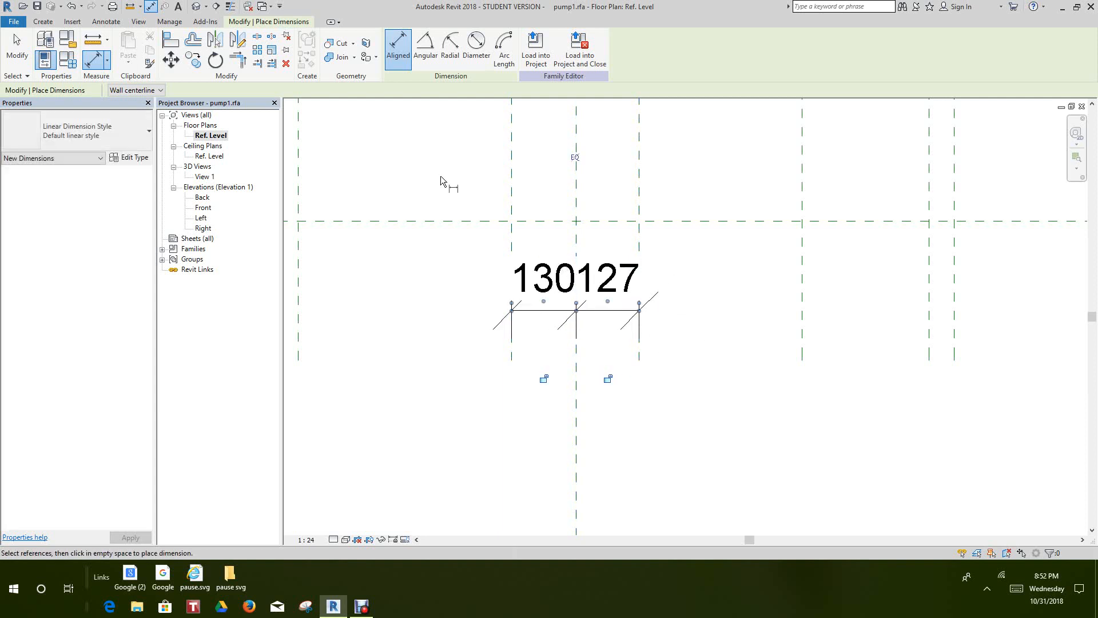
pyautogui.click(575, 158)
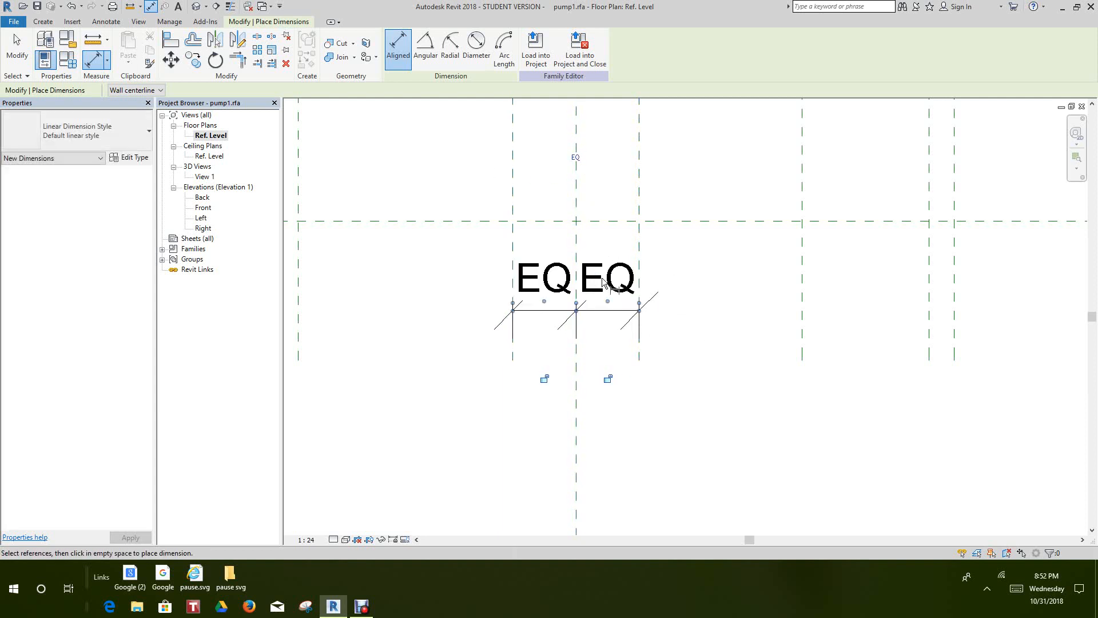
# - Add an aligned dimension from the third vertical plane on the left through the center plane to its right-hand counterpart, with equal segments
pyautogui.scroll(-1, 605, 300)
pyautogui.scroll(-2, 606, 301)
pyautogui.click(453, 276)
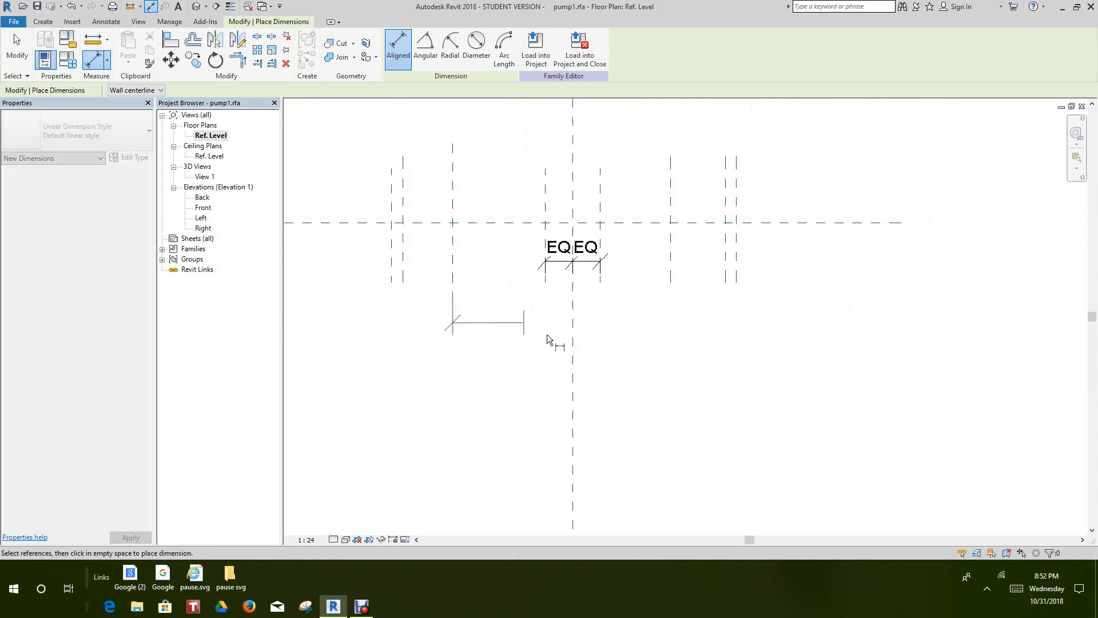
pyautogui.click(574, 372)
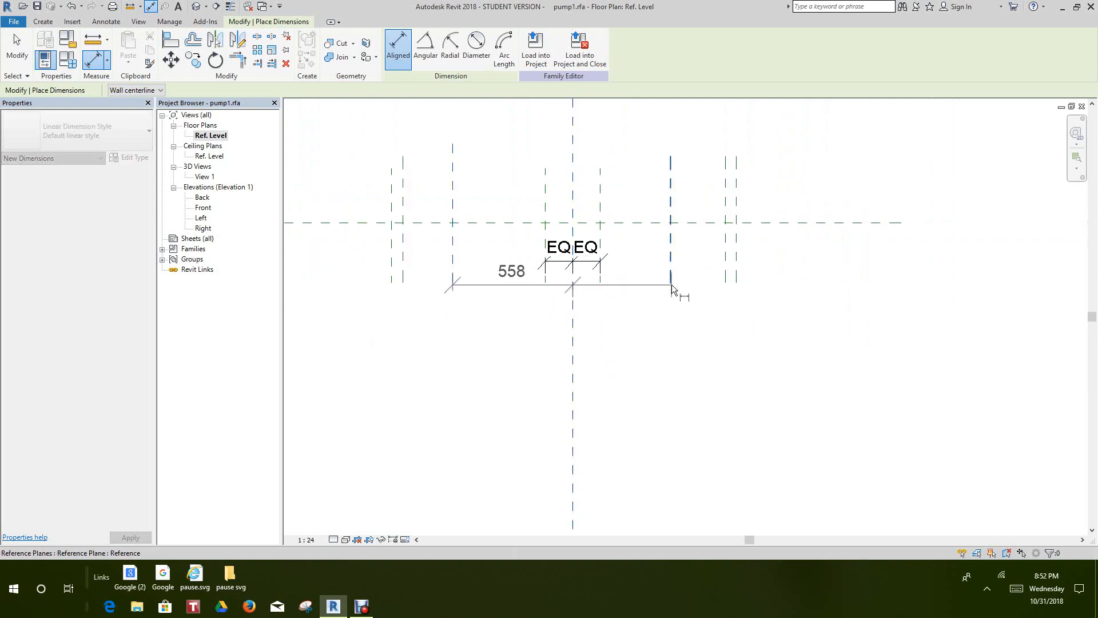
pyautogui.click(671, 284)
pyautogui.click(716, 385)
pyautogui.click(572, 316)
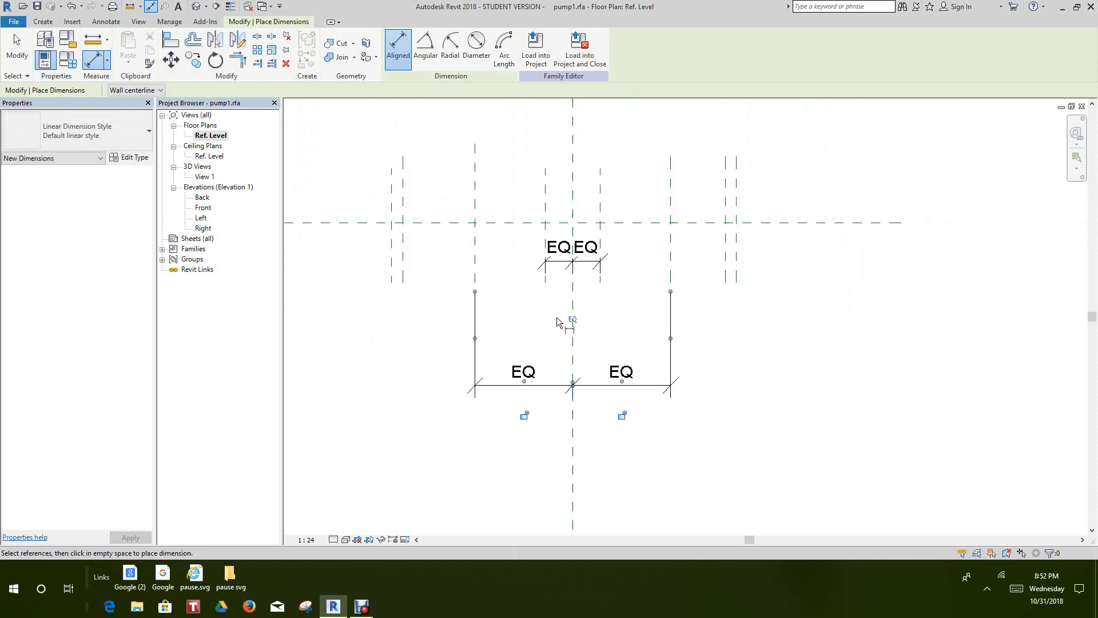
# - Add an aligned dimension from the Flange Left plane through the center plane to the Flange Right plane and make its segments equal
pyautogui.scroll(-1, 612, 318)
pyautogui.moveTo(613, 317); pyautogui.dragTo(618, 318, button='middle')
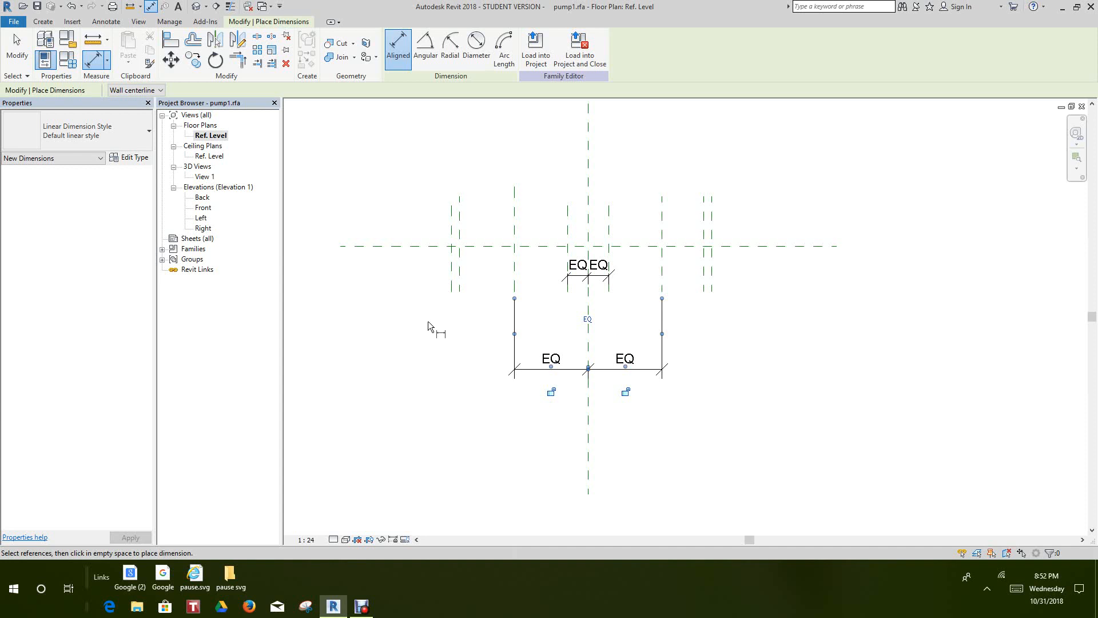
pyautogui.click(451, 291)
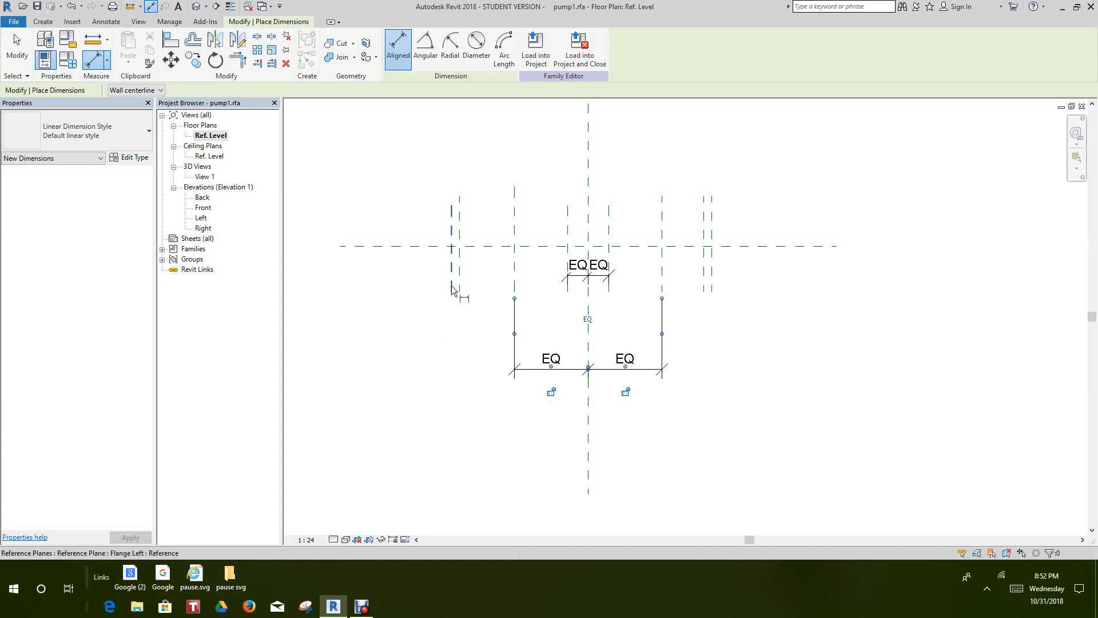
pyautogui.click(590, 448)
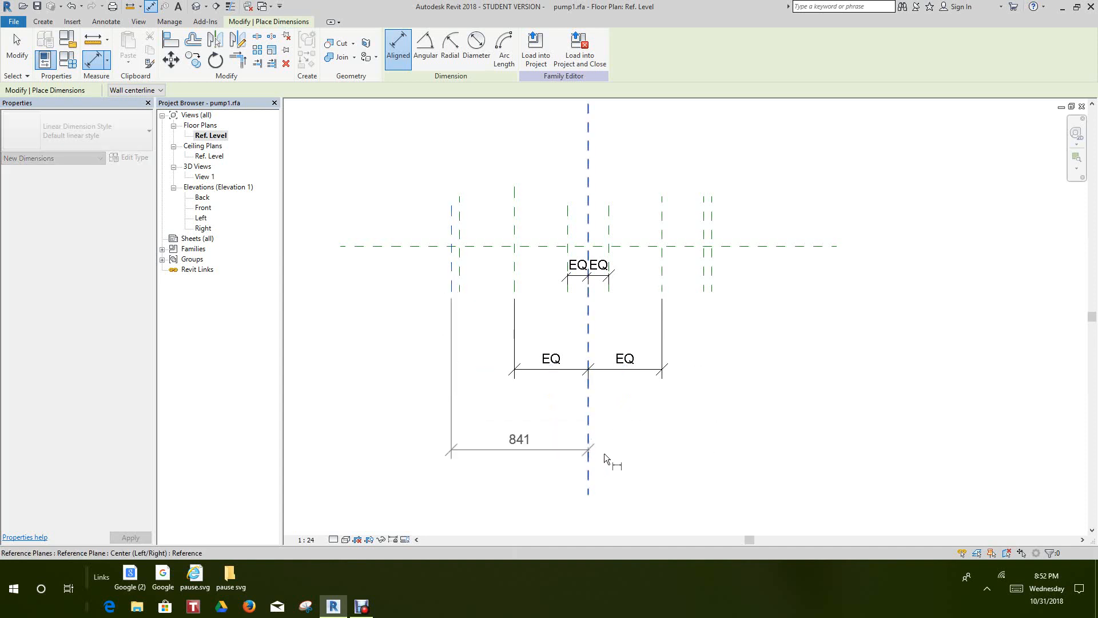
pyautogui.click(712, 293)
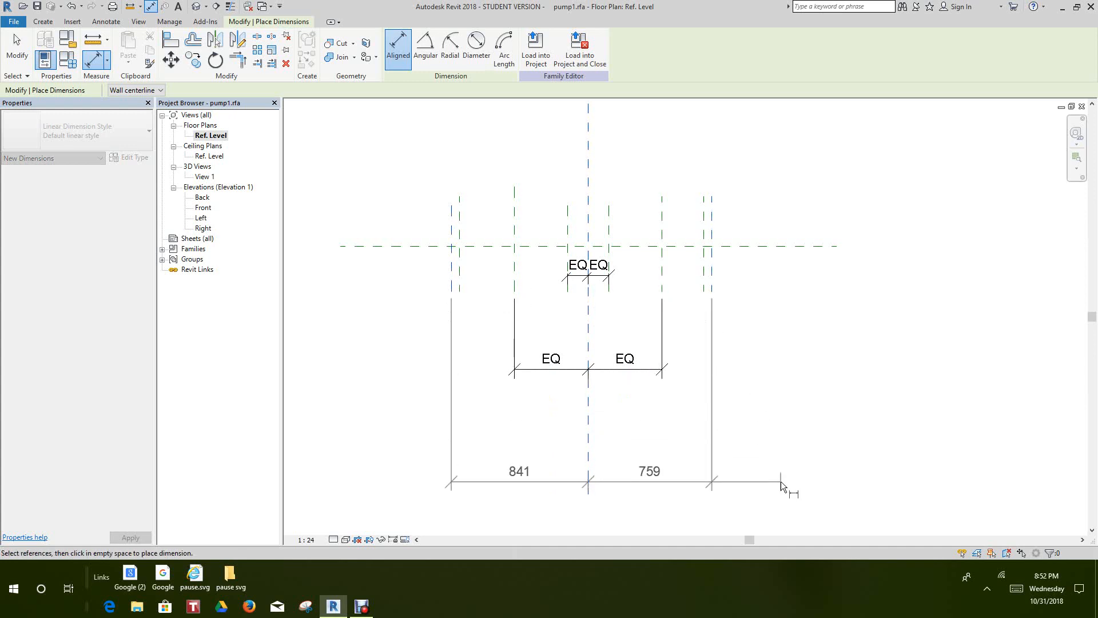
pyautogui.click(784, 461)
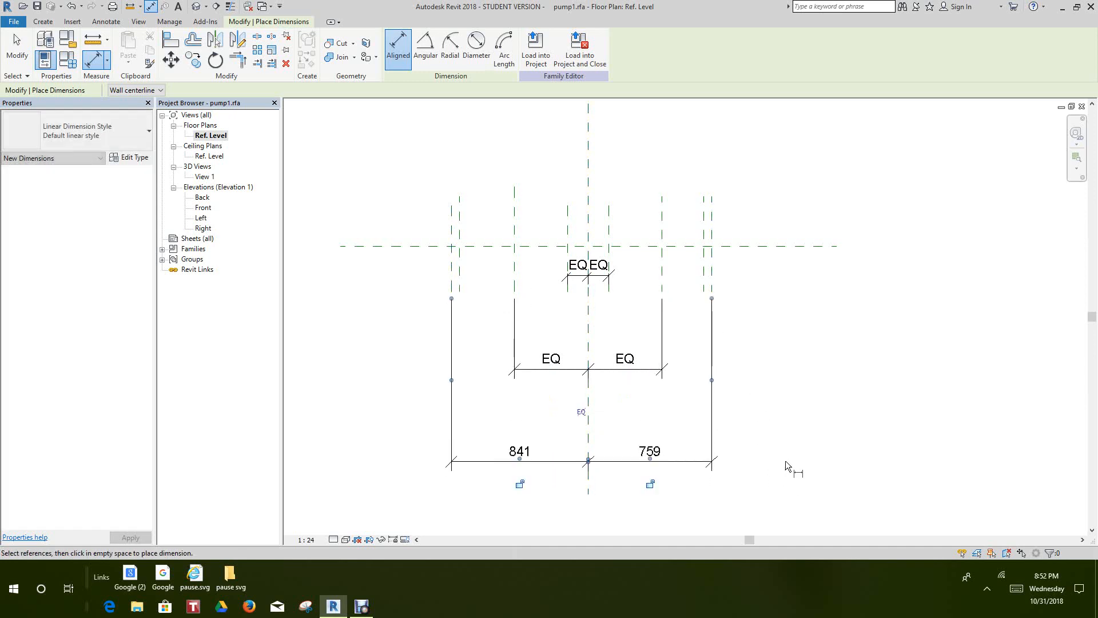
pyautogui.click(581, 411)
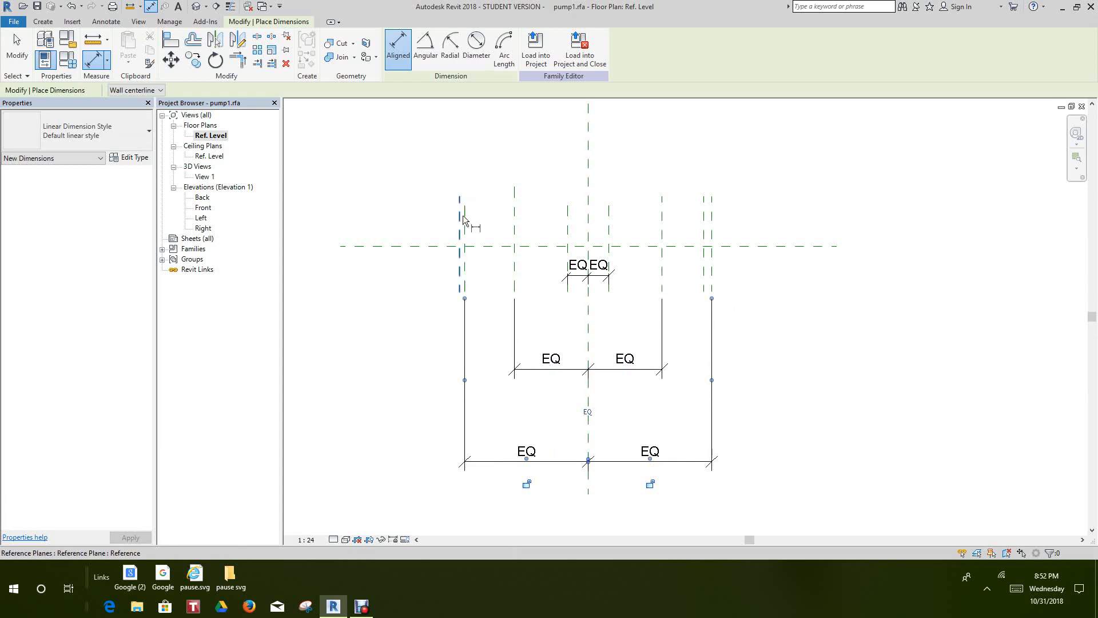
# - Add an aligned dimension between the two closely spaced vertical reference planes at the far left
pyautogui.scroll(4, 455, 230)
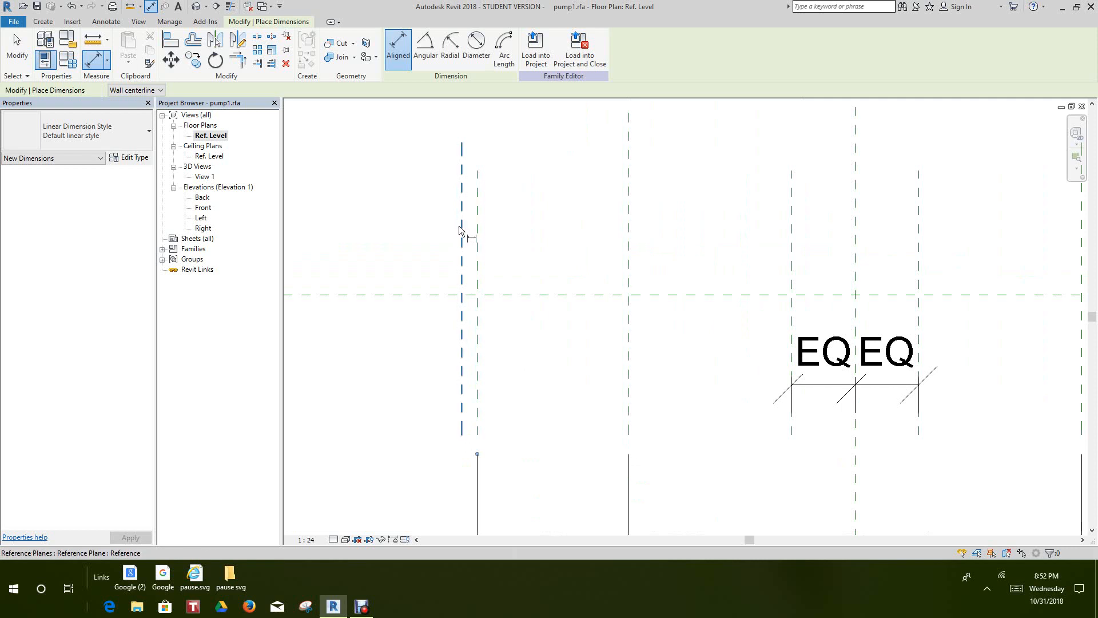
pyautogui.click(461, 230)
pyautogui.click(481, 229)
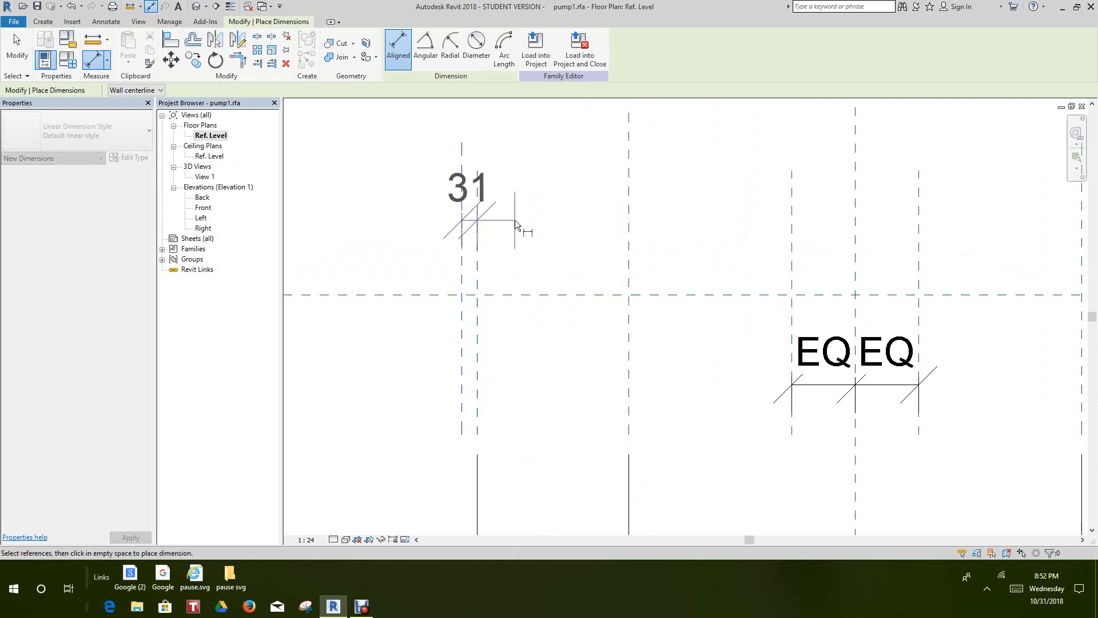
pyautogui.click(519, 228)
# - Add an aligned dimension between the two closely spaced vertical reference planes at the far right
pyautogui.scroll(-2, 419, 241)
pyautogui.scroll(1, 774, 249)
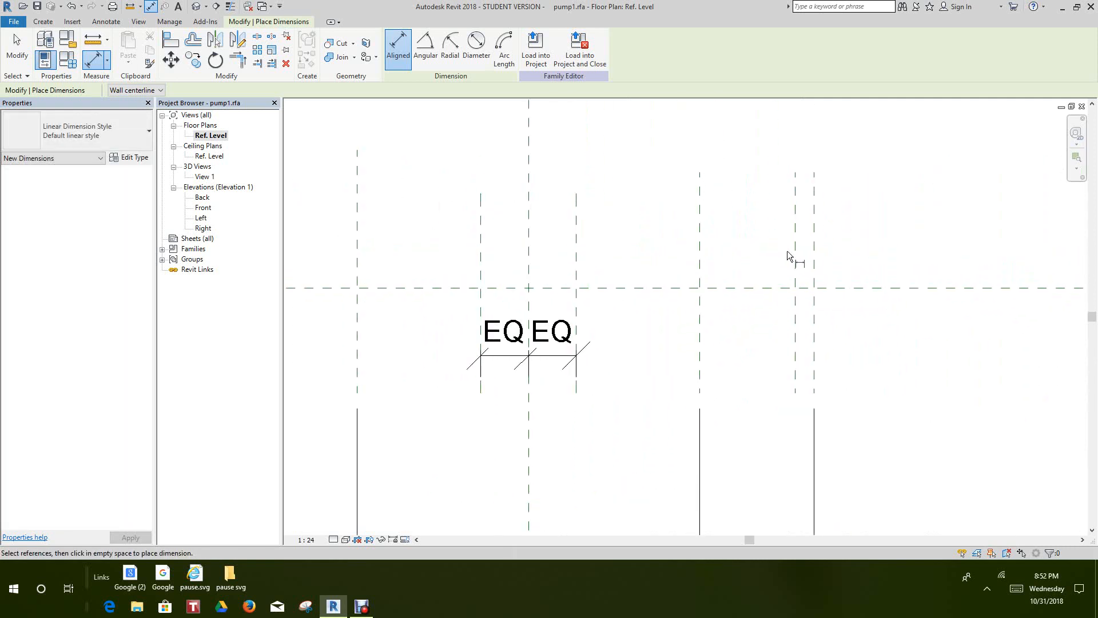
pyautogui.click(795, 252)
pyautogui.click(815, 260)
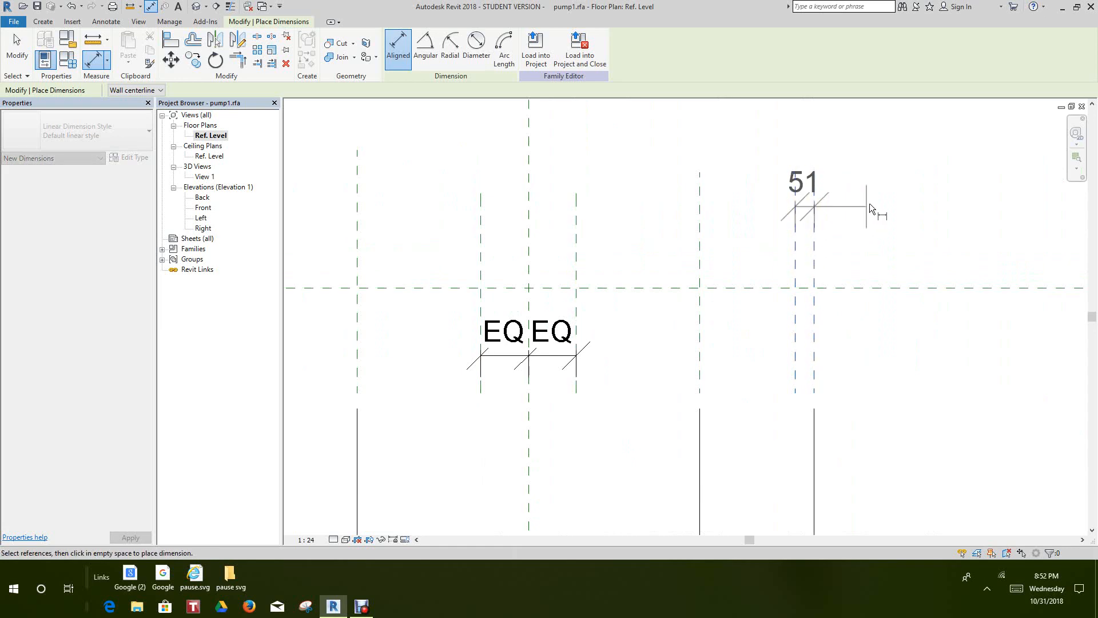
pyautogui.click(870, 202)
pyautogui.scroll(-2, 892, 206)
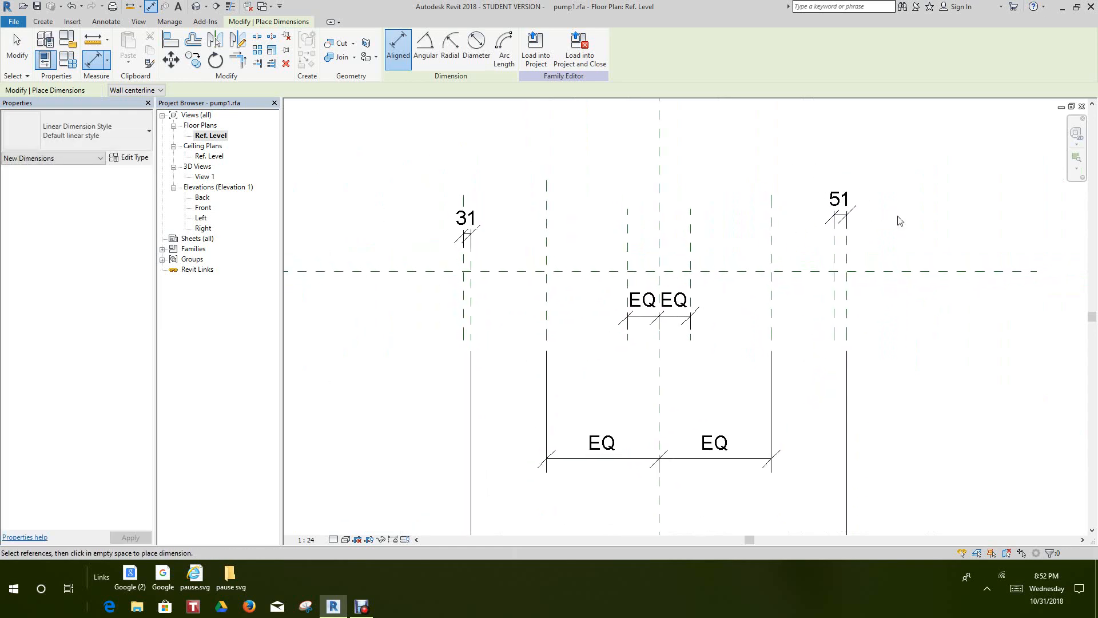
pyautogui.scroll(-2, 900, 220)
pyautogui.moveTo(891, 229); pyautogui.dragTo(793, 211, button='middle')
pyautogui.moveTo(827, 284); pyautogui.dragTo(780, 305, button='middle')
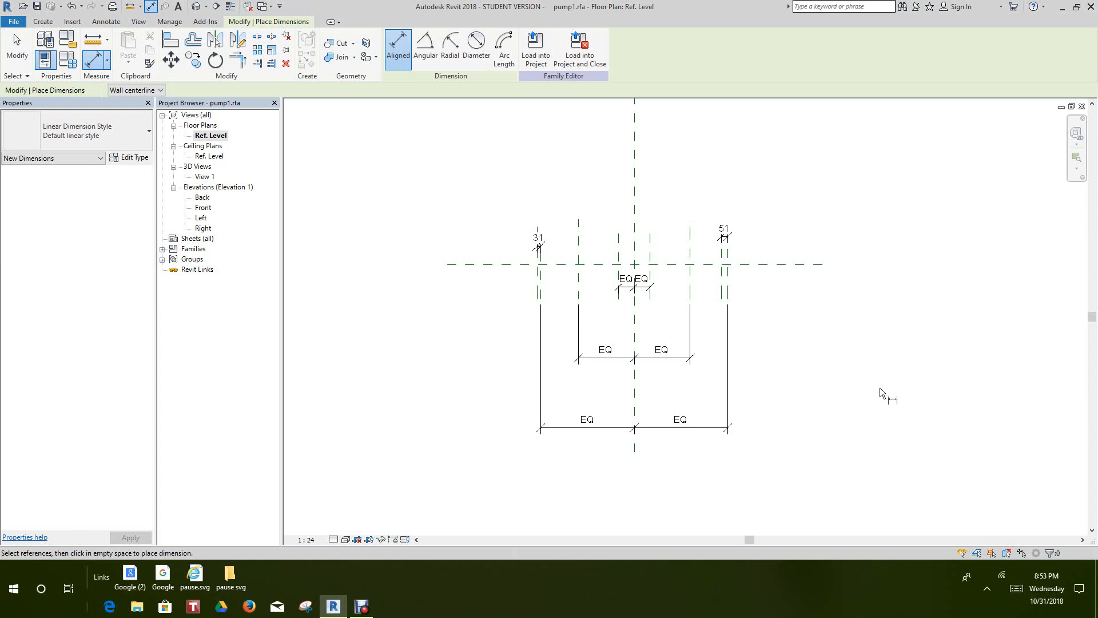
# - Above the planes, add an overall aligned dimension across the middle pair of vertical planes and another across the innermost pair
pyautogui.click(580, 232)
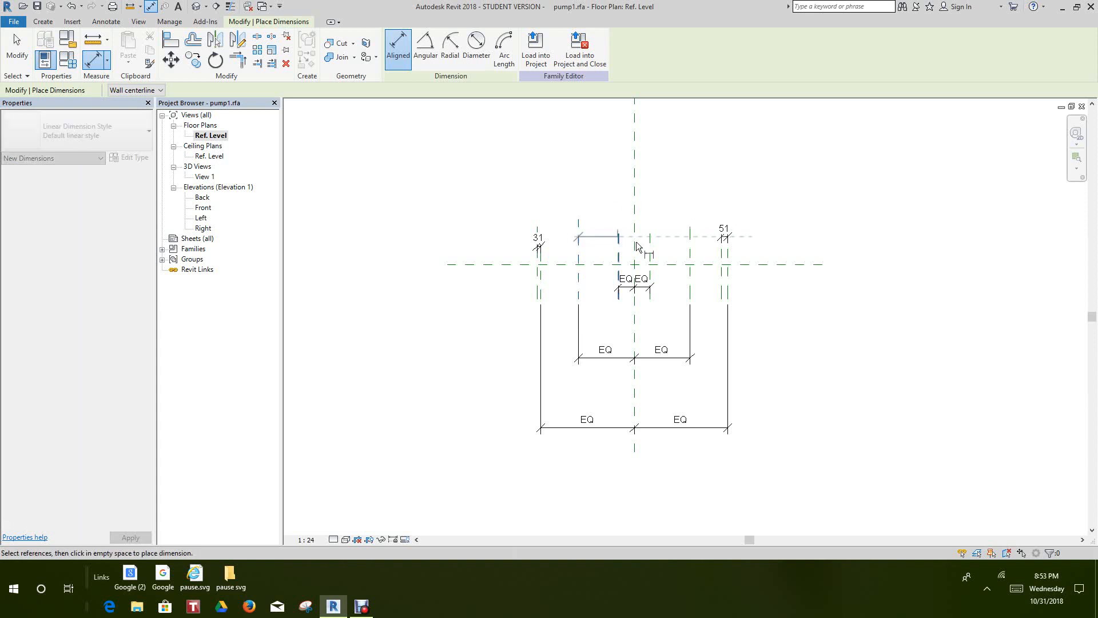
pyautogui.click(691, 243)
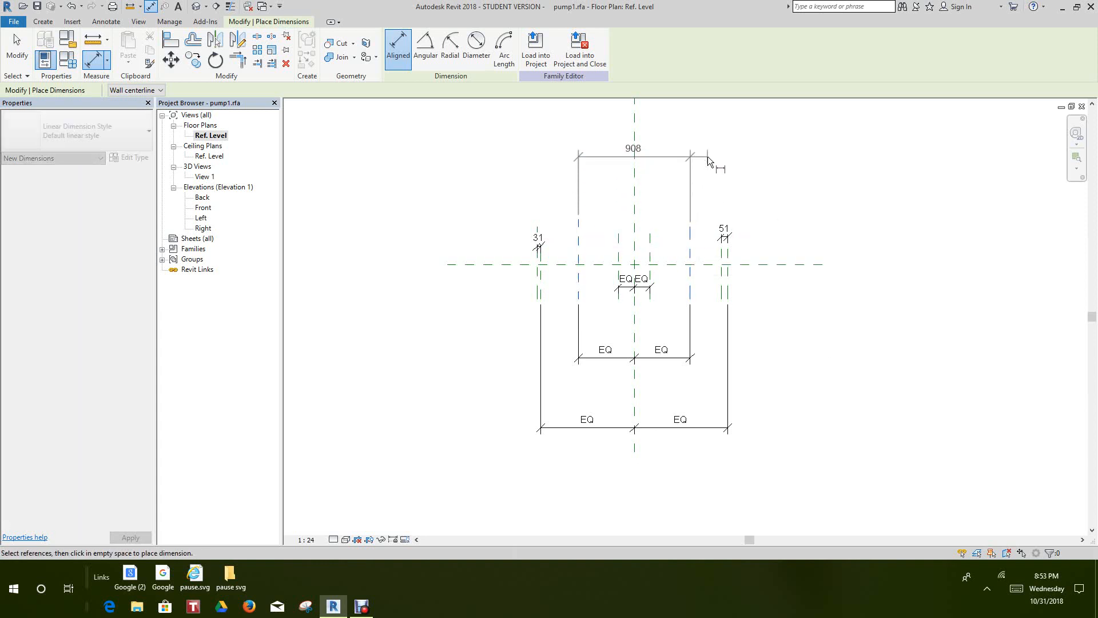
pyautogui.click(708, 156)
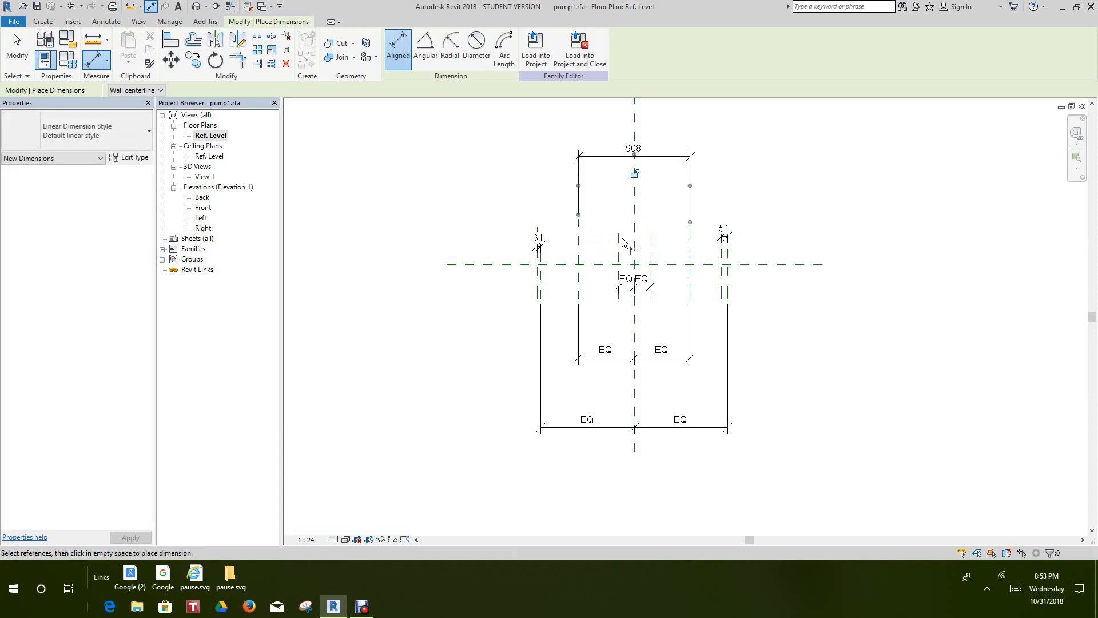
pyautogui.scroll(2, 622, 238)
pyautogui.click(619, 255)
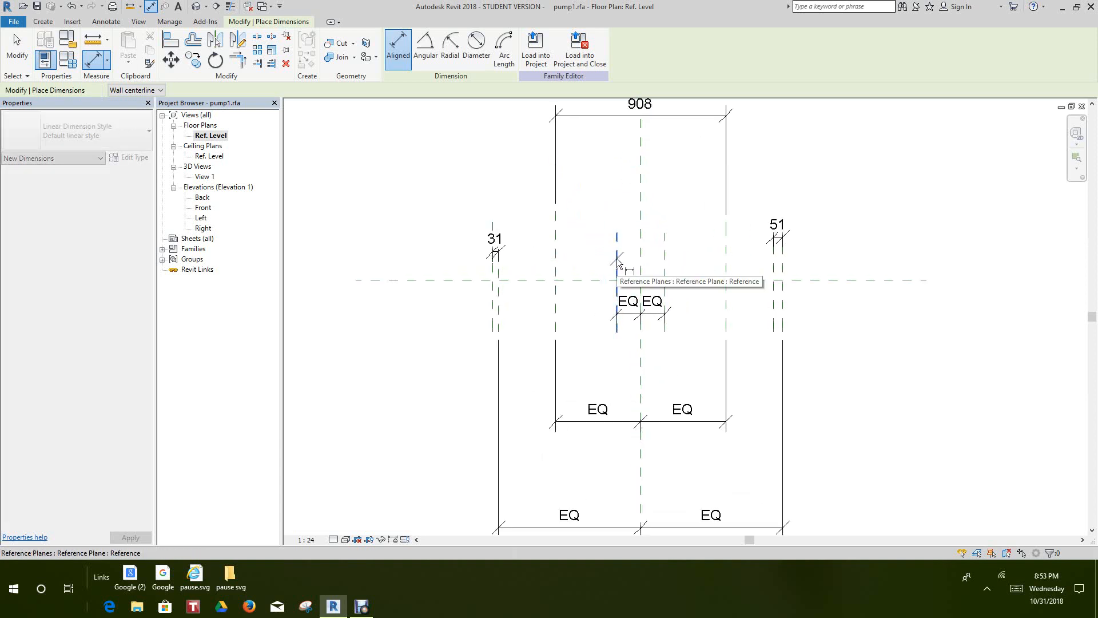
pyautogui.click(665, 252)
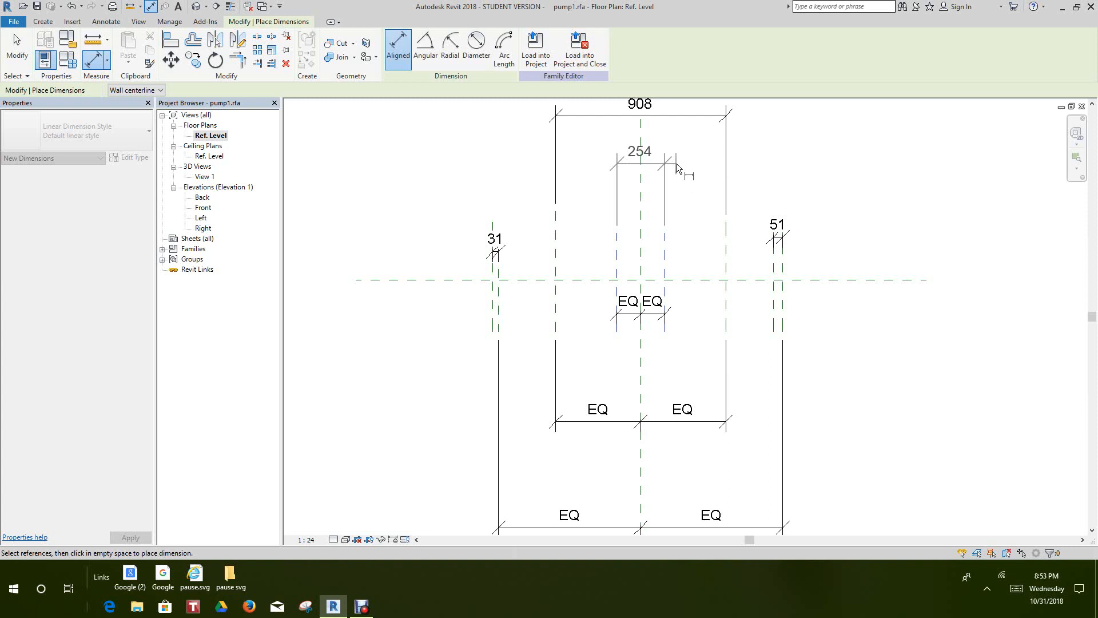
pyautogui.click(676, 164)
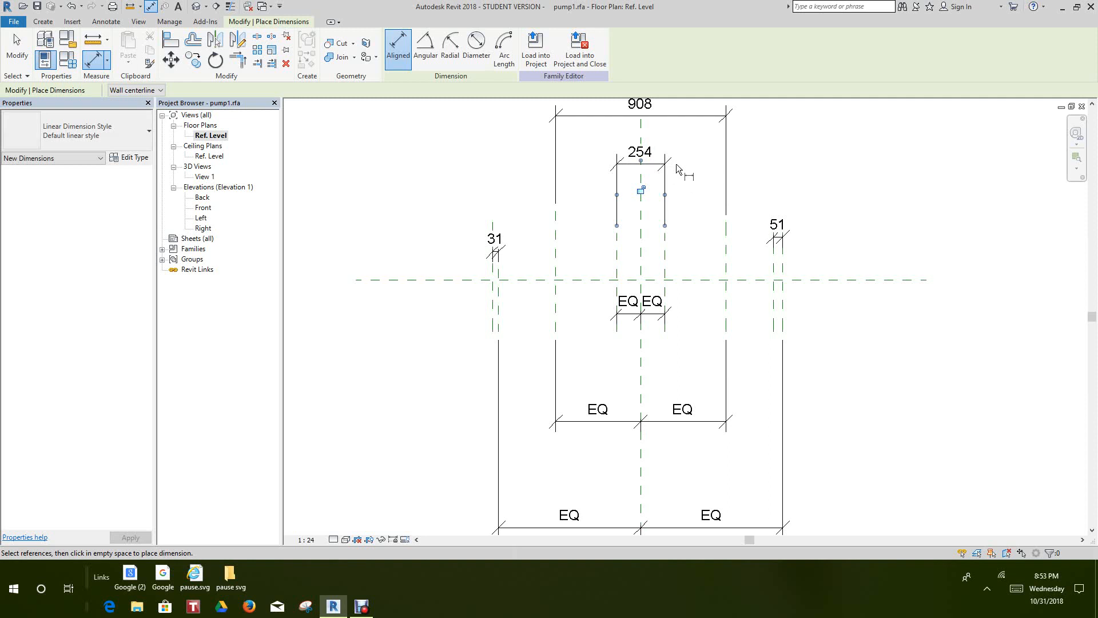
pyautogui.scroll(-3, 672, 234)
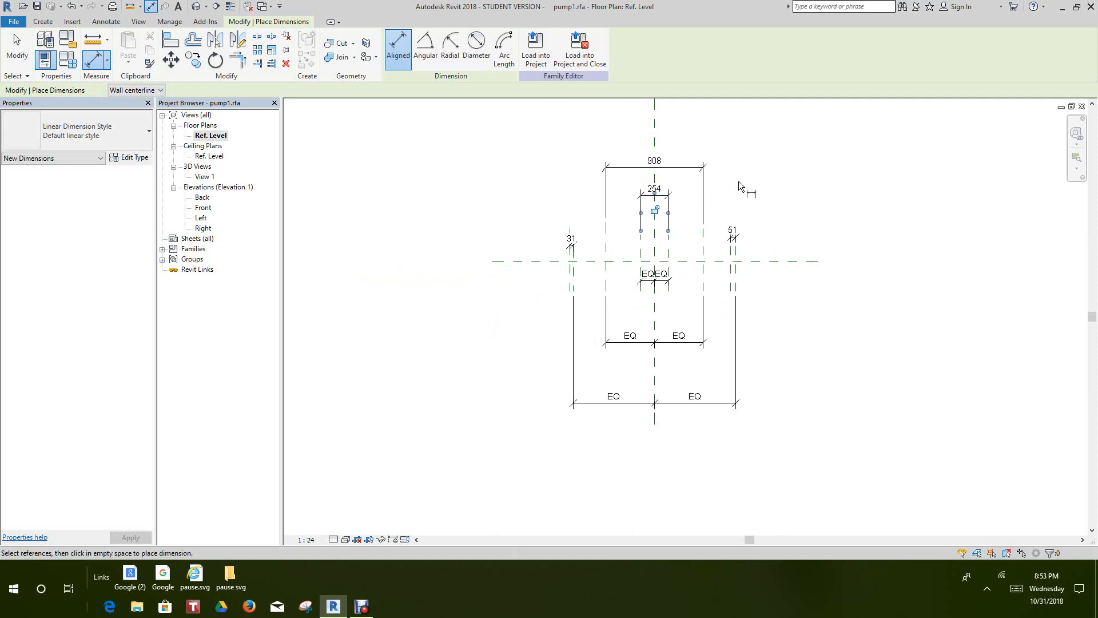
pyautogui.scroll(-2, 739, 181)
pyautogui.moveTo(742, 192); pyautogui.dragTo(659, 206, button='middle')
pyautogui.scroll(3, 666, 192)
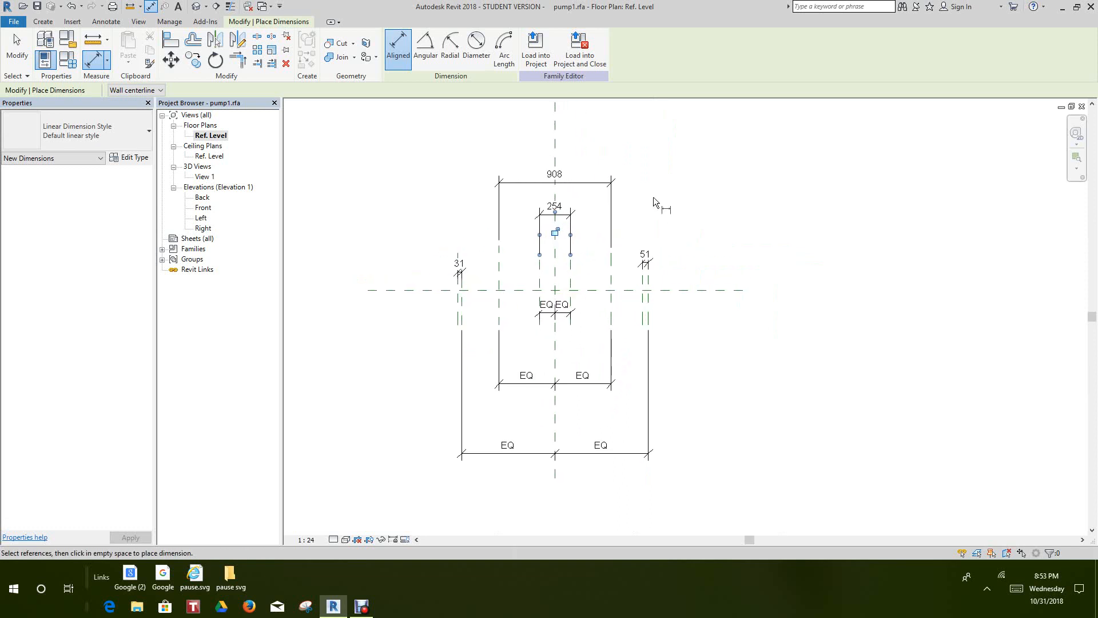
pyautogui.scroll(-1, 654, 196)
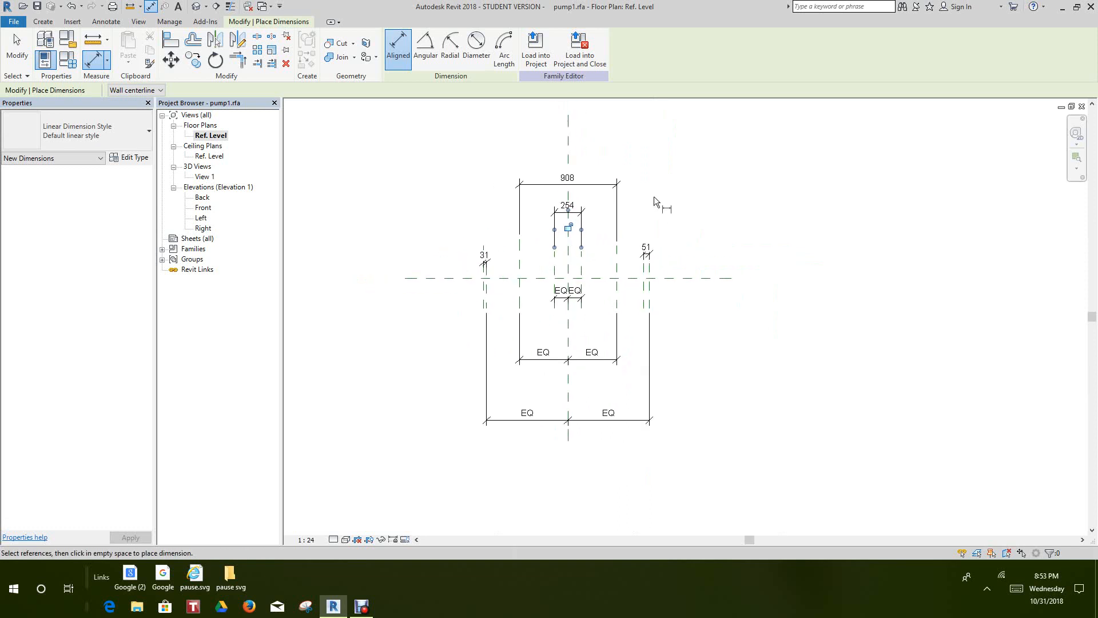
pyautogui.moveTo(654, 196); pyautogui.dragTo(617, 133, button='middle')
pyautogui.scroll(1, 589, 380)
pyautogui.scroll(-1, 589, 379)
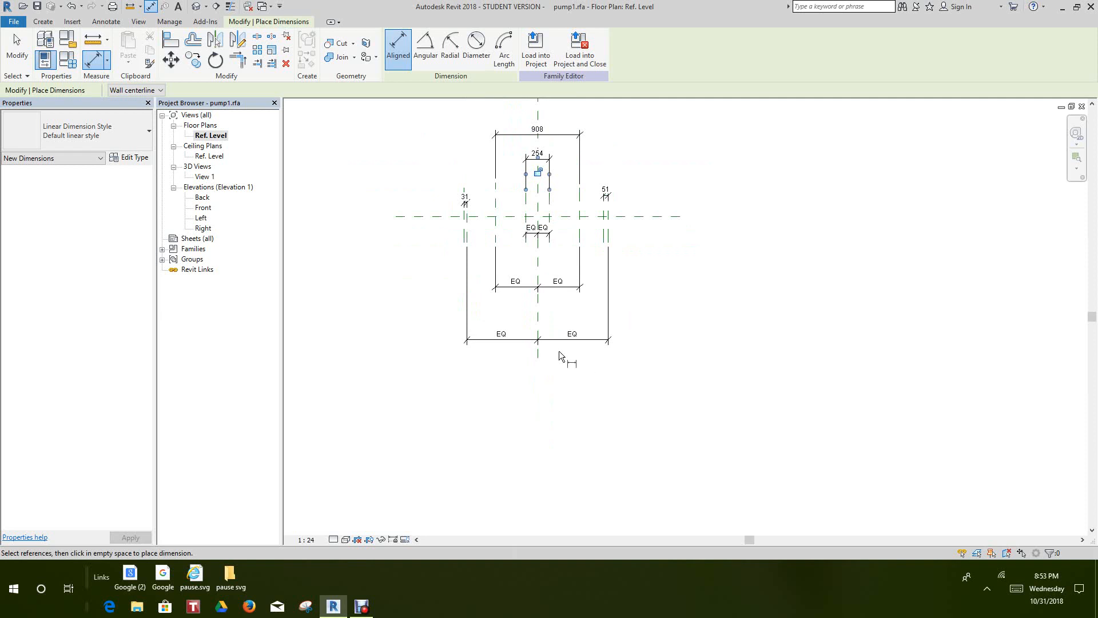
# - End dimensioning and move the left witness line of the outer equalized dimension to the leftmost vertical reference plane
pyautogui.scroll(1, 530, 344)
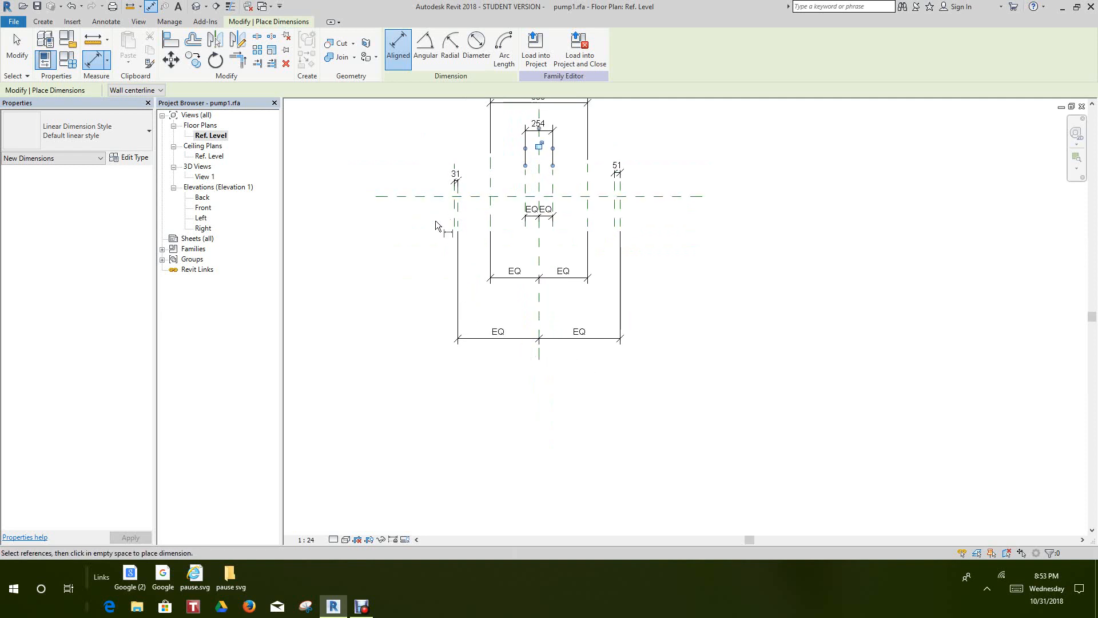
pyautogui.scroll(1, 435, 221)
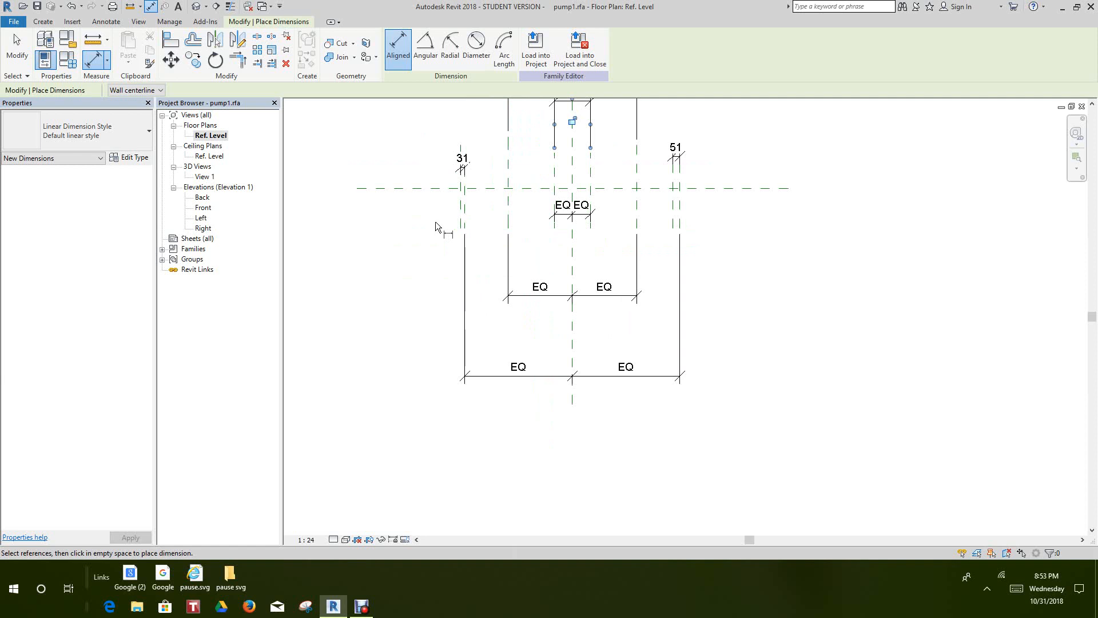
pyautogui.rightClick(483, 321)
pyautogui.click(502, 331)
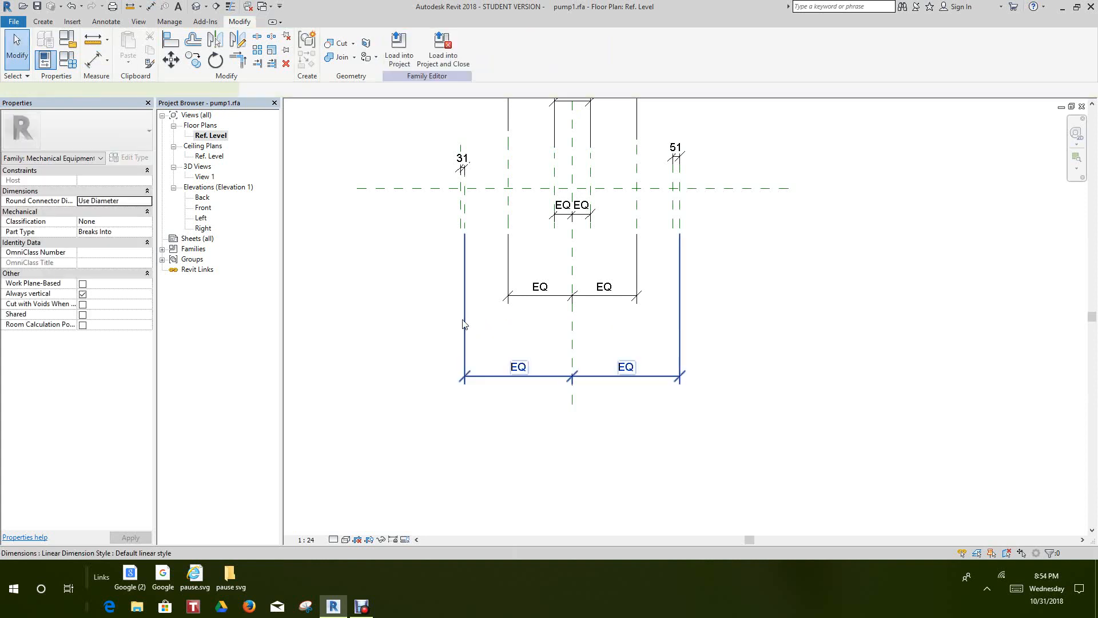
pyautogui.moveTo(463, 306); pyautogui.dragTo(460, 213)
pyautogui.click(414, 273)
pyautogui.moveTo(509, 363)
pyautogui.mouseDown(button='middle')
pyautogui.moveTo(495, 333)
pyautogui.moveTo(509, 344)
pyautogui.mouseUp(button='middle')
pyautogui.scroll(1, 469, 362)
pyautogui.scroll(-1, 469, 361)
pyautogui.scroll(-1, 508, 355)
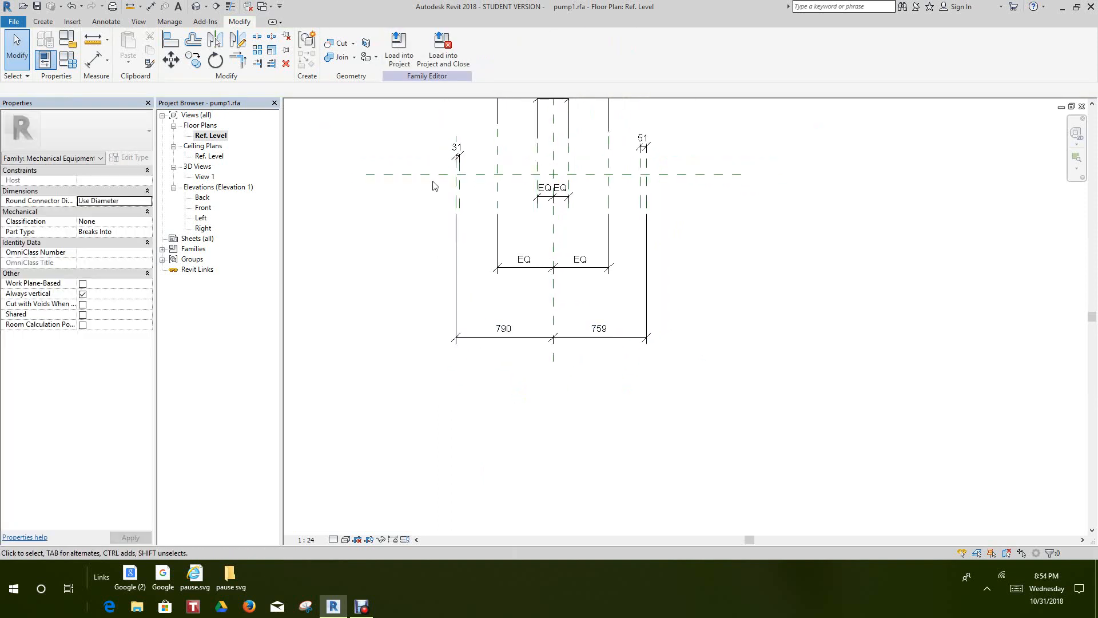
pyautogui.scroll(1, 435, 184)
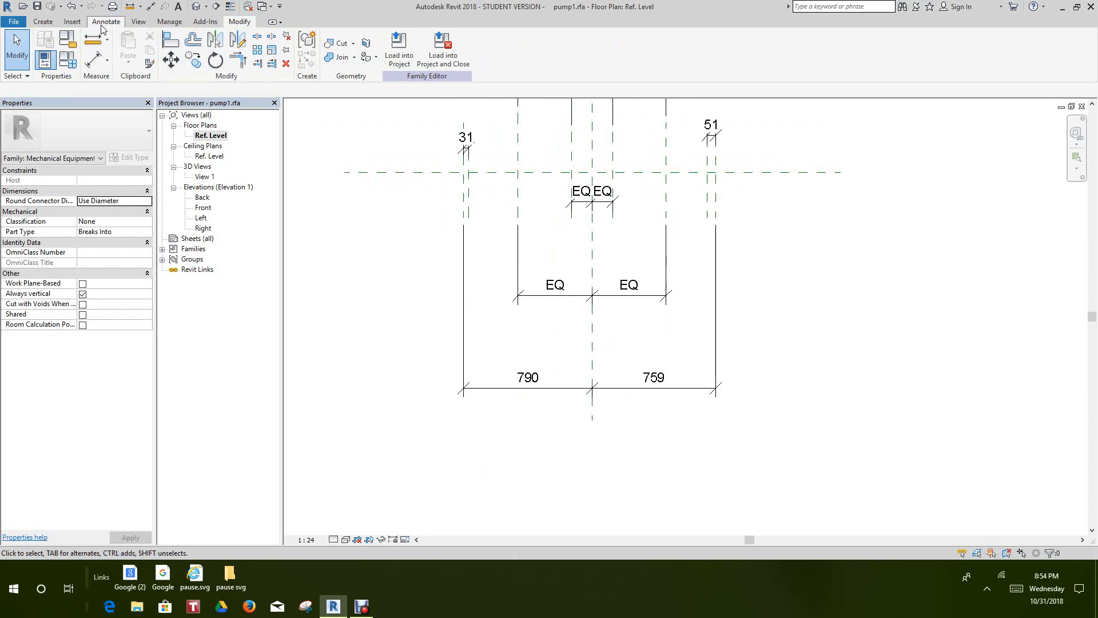
# - Below the existing dimensions, add an overall aligned dimension from the leftmost vertical plane to the Flange Right plane, and end dimensioning
pyautogui.click(95, 59)
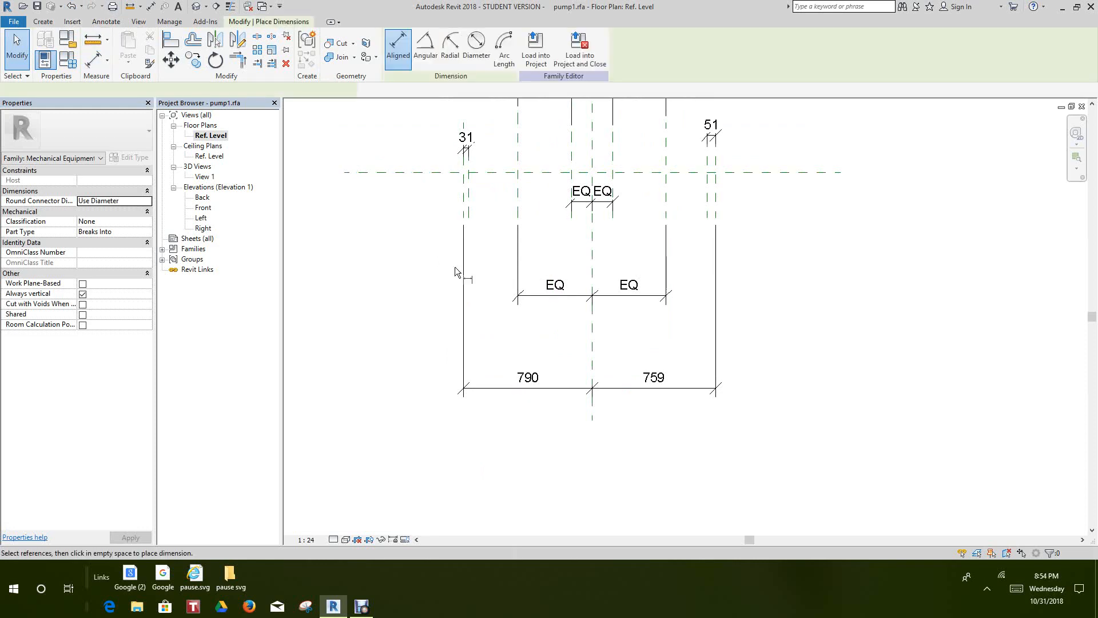
pyautogui.click(461, 208)
pyautogui.click(715, 223)
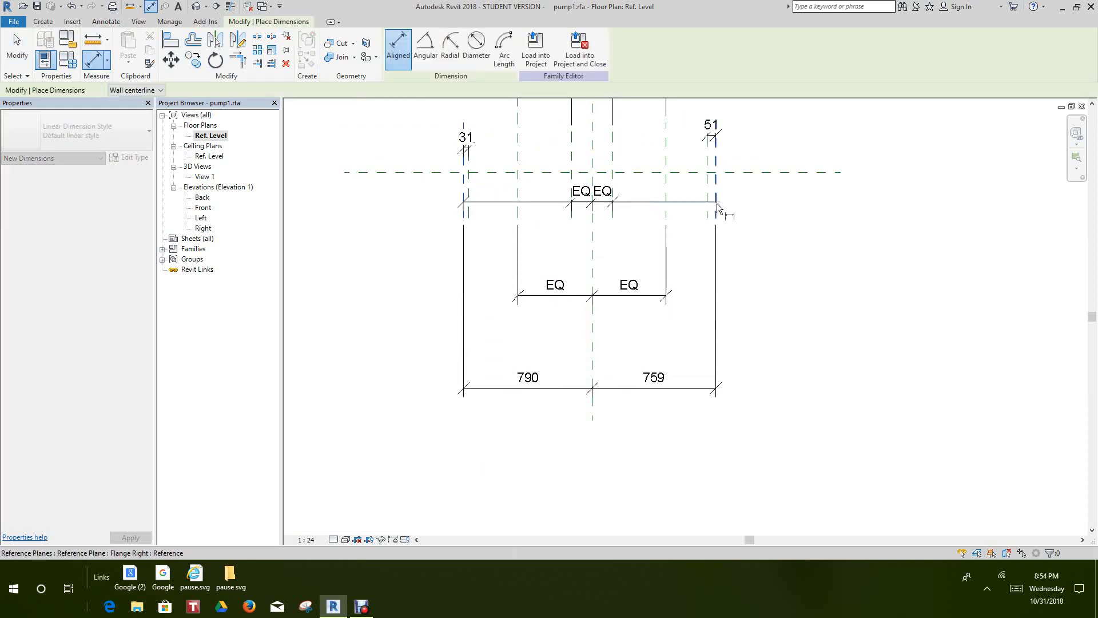
pyautogui.click(829, 460)
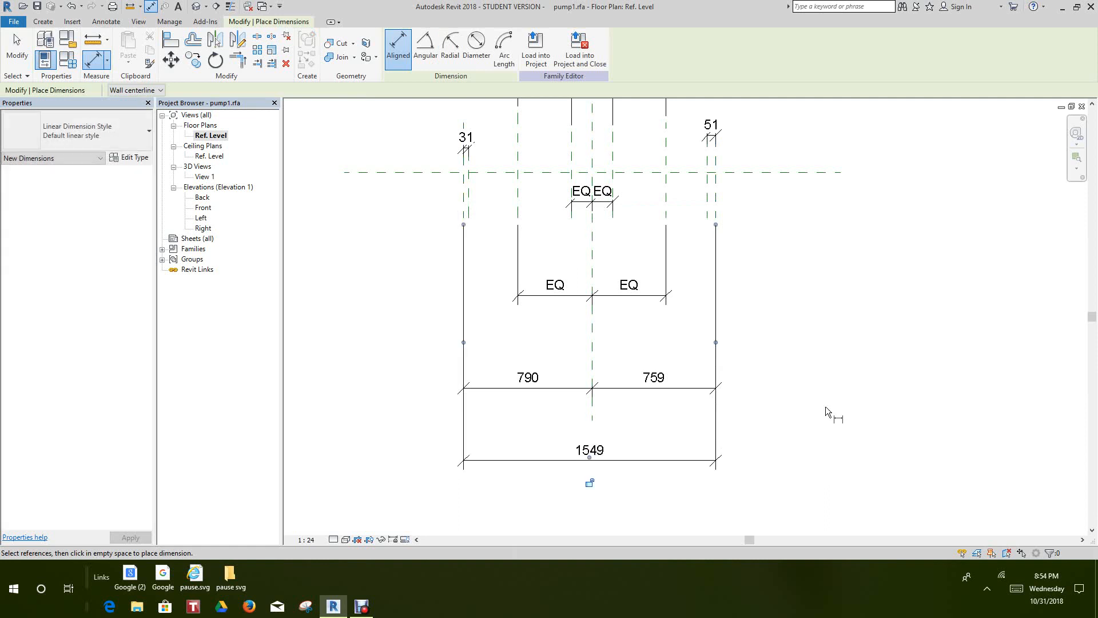
pyautogui.scroll(-3, 827, 400)
pyautogui.scroll(1, 805, 334)
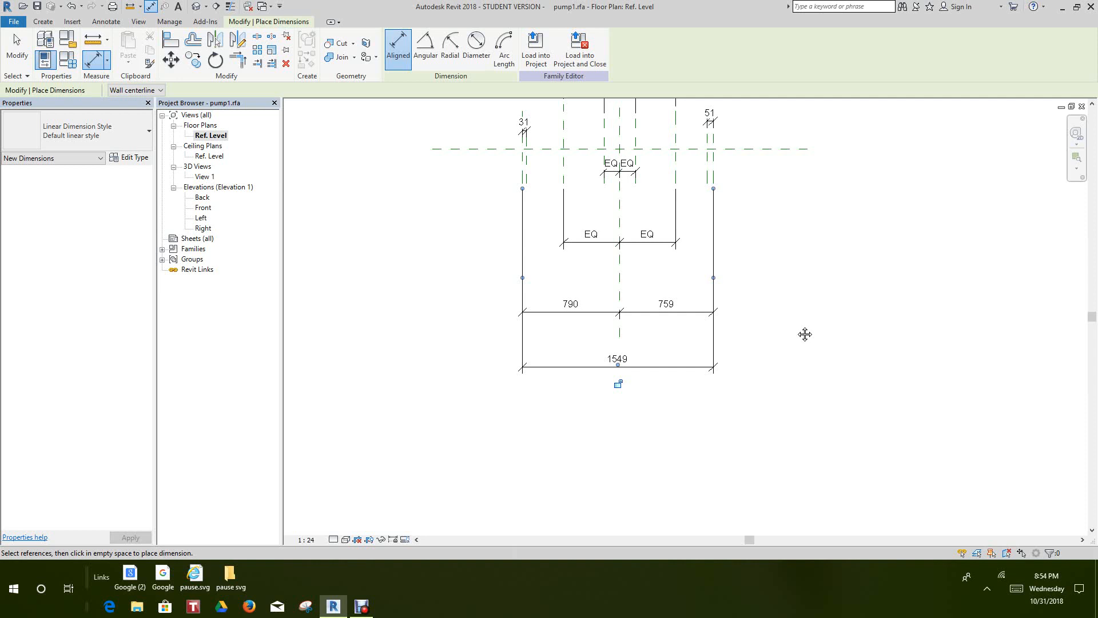
pyautogui.scroll(1, 673, 378)
pyautogui.rightClick(674, 396)
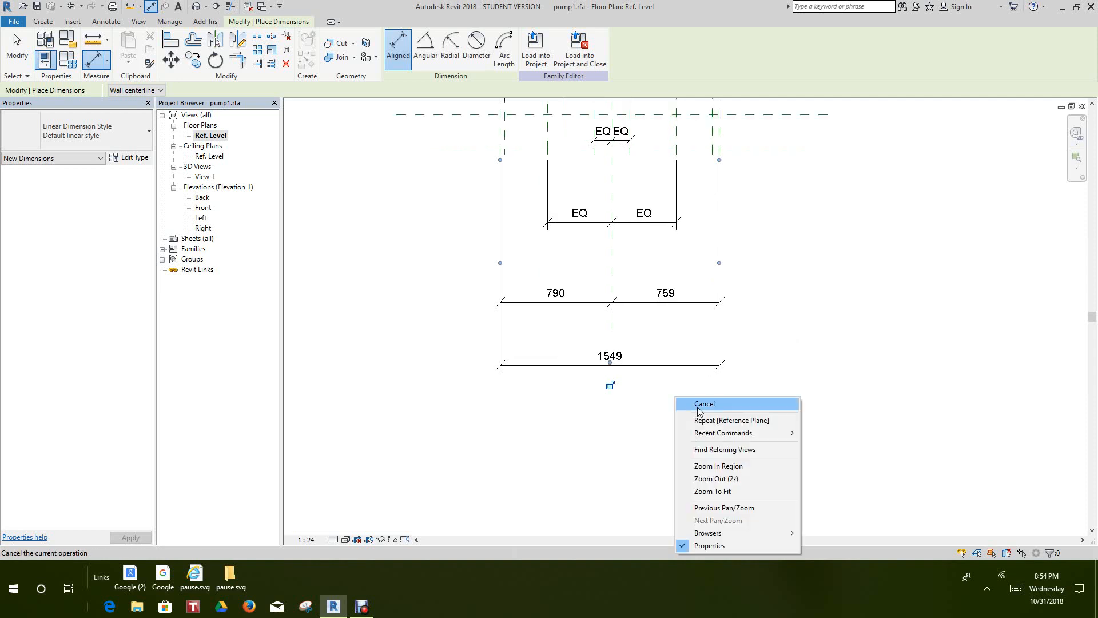
pyautogui.click(700, 406)
pyautogui.rightClick(660, 379)
pyautogui.click(676, 385)
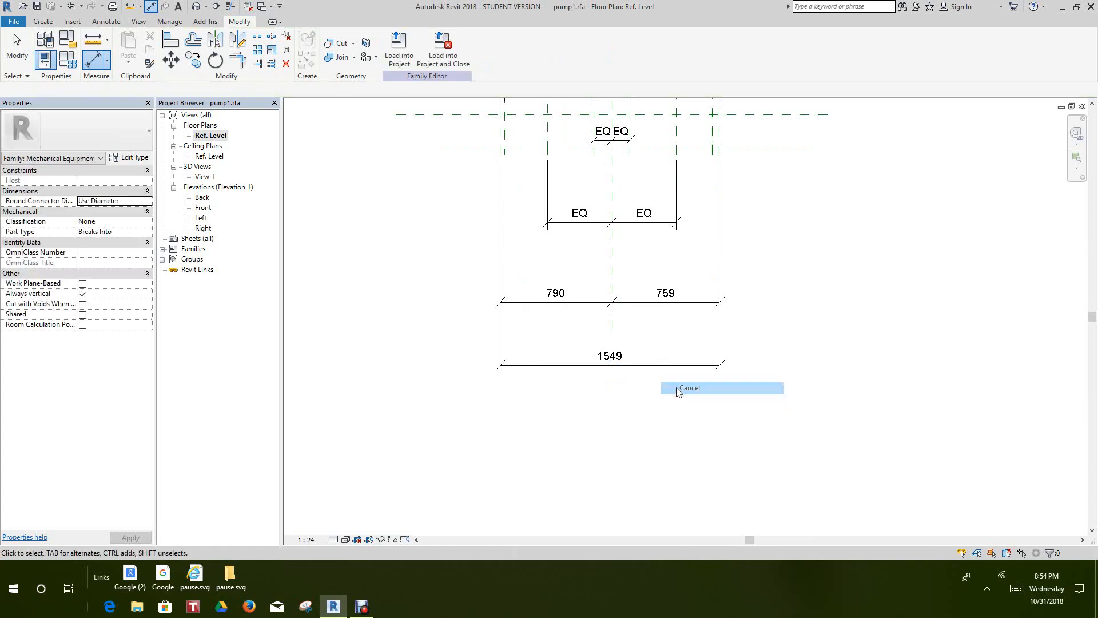
# - Label the overall flange-to-flange dimension with a new type family parameter named A, grouped under Dimensions
pyautogui.click(658, 361)
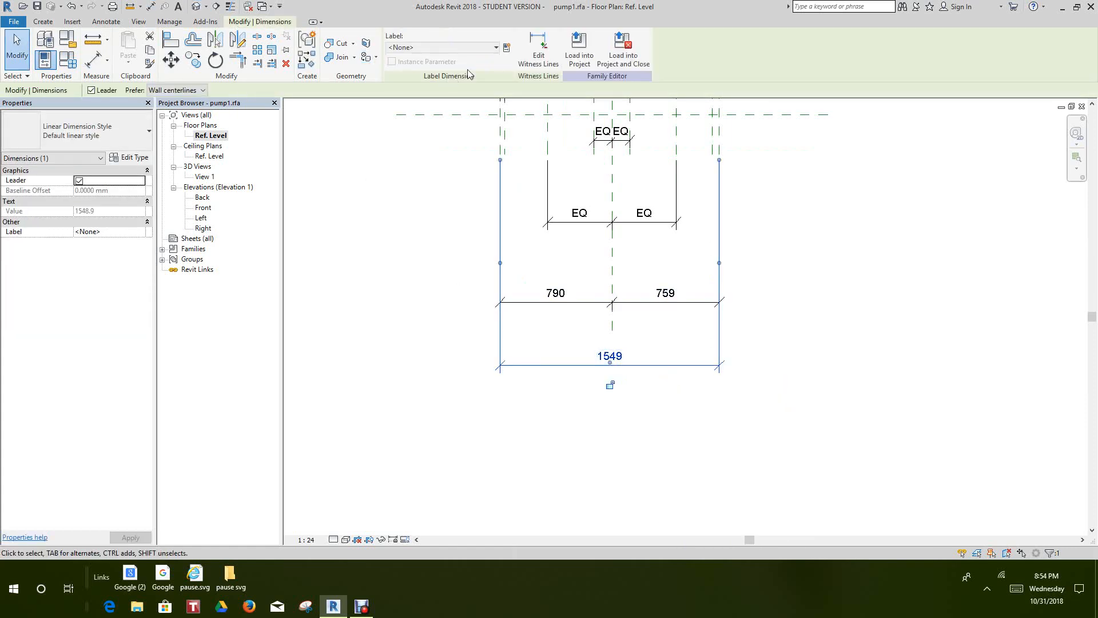
pyautogui.click(507, 48)
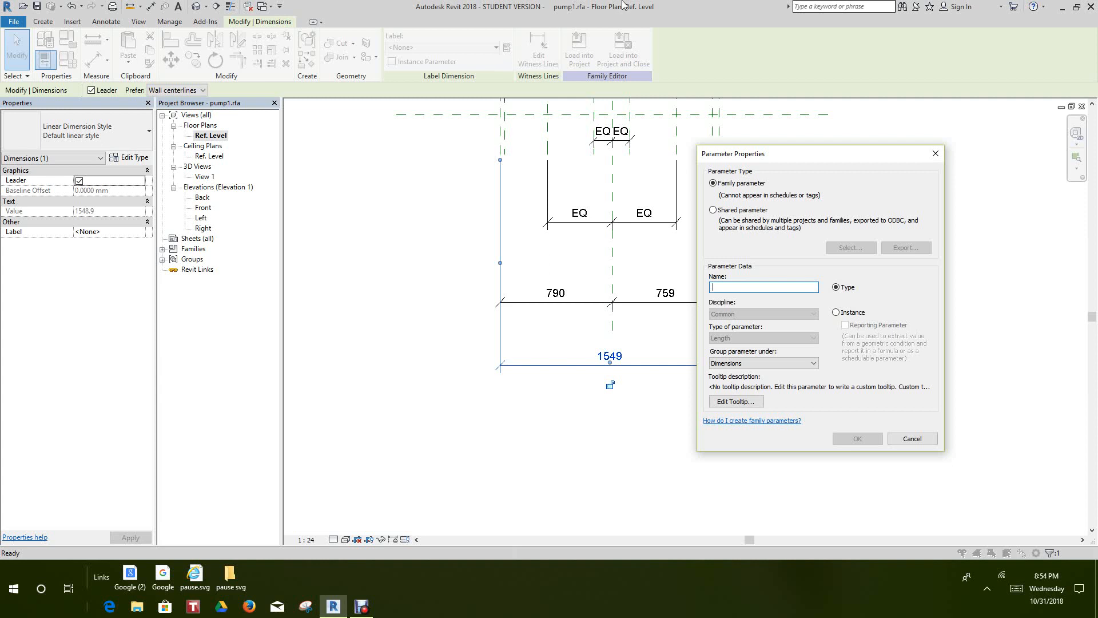
pyautogui.write('A')
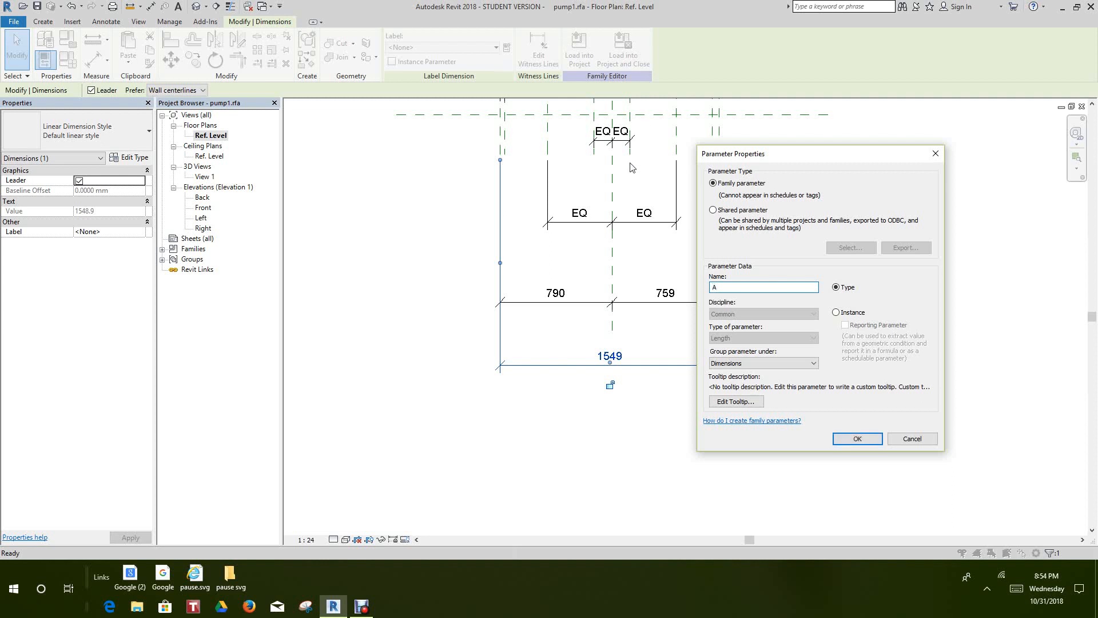
pyautogui.click(866, 444)
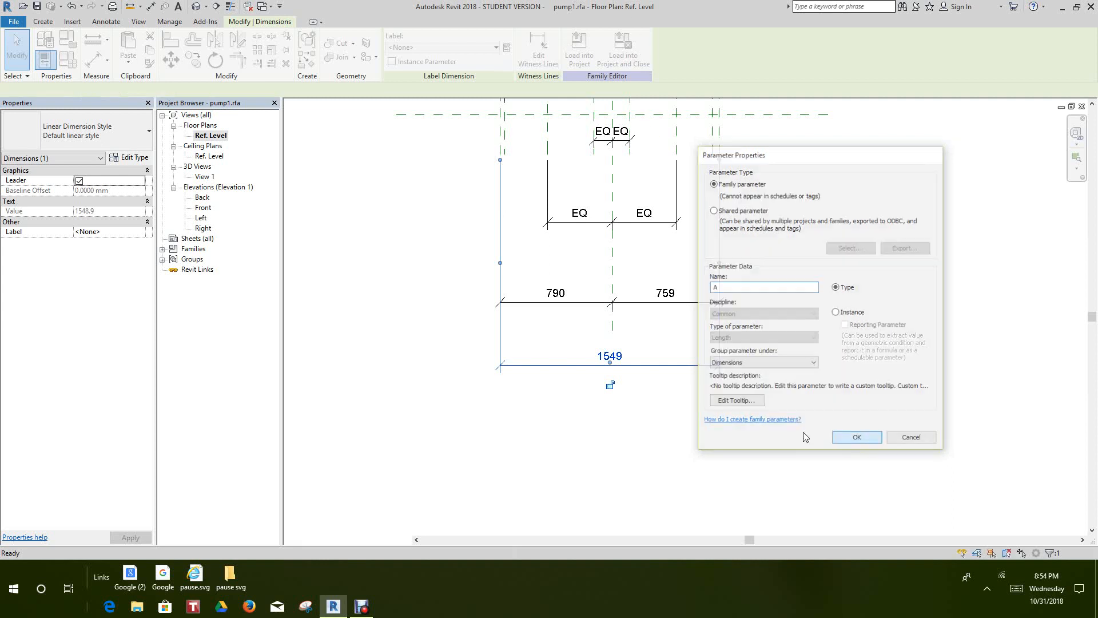
pyautogui.click(678, 394)
# - Label the wider overall dimension above the planes with a new type family parameter named B, grouped under Dimensions
pyautogui.moveTo(684, 375); pyautogui.dragTo(685, 392, button='middle')
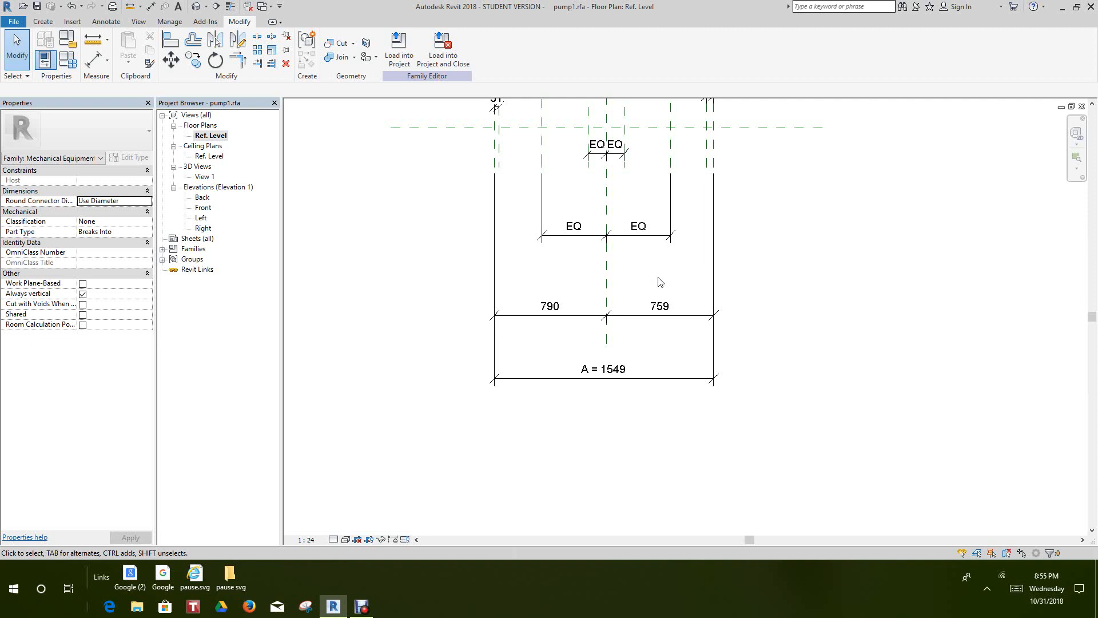
pyautogui.scroll(-2, 659, 283)
pyautogui.moveTo(666, 334); pyautogui.dragTo(672, 493, button='middle')
pyautogui.scroll(3, 608, 246)
pyautogui.click(621, 230)
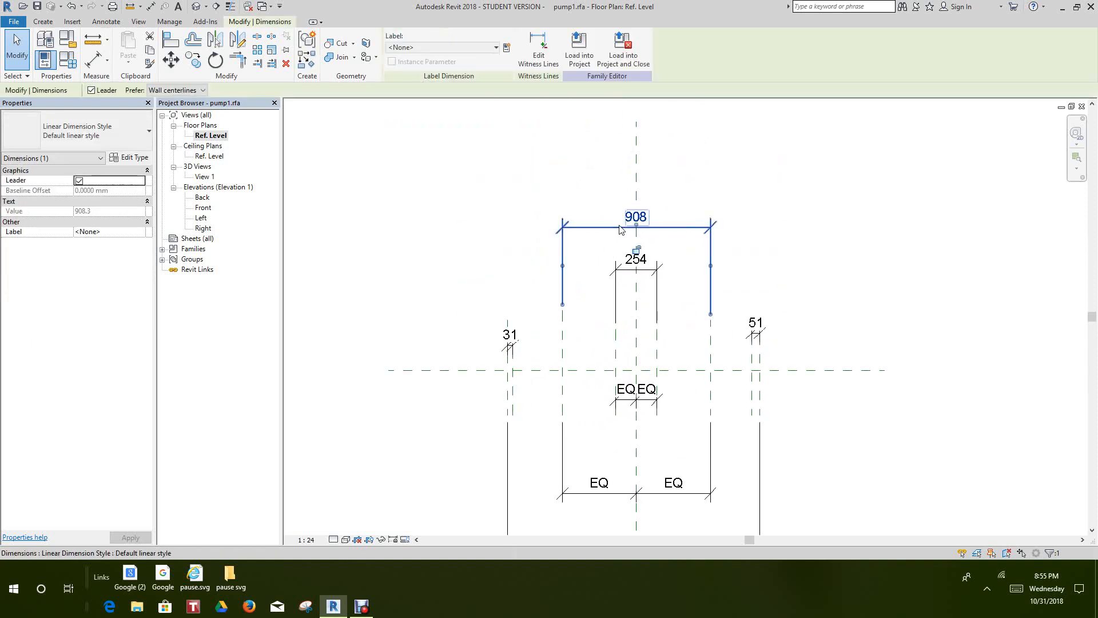
pyautogui.click(505, 49)
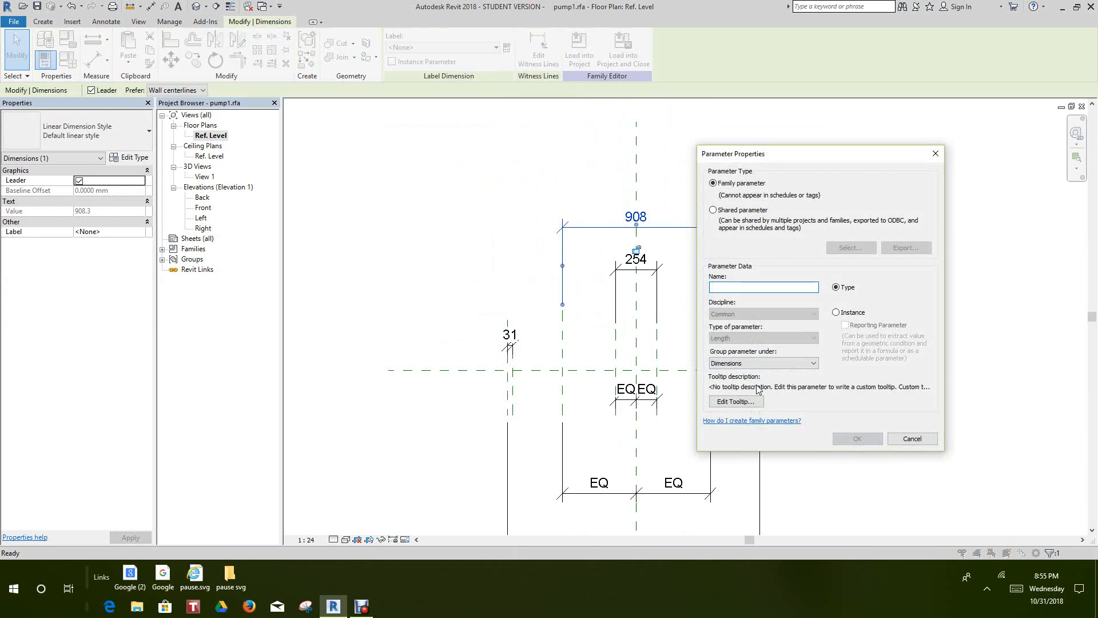
pyautogui.write('B')
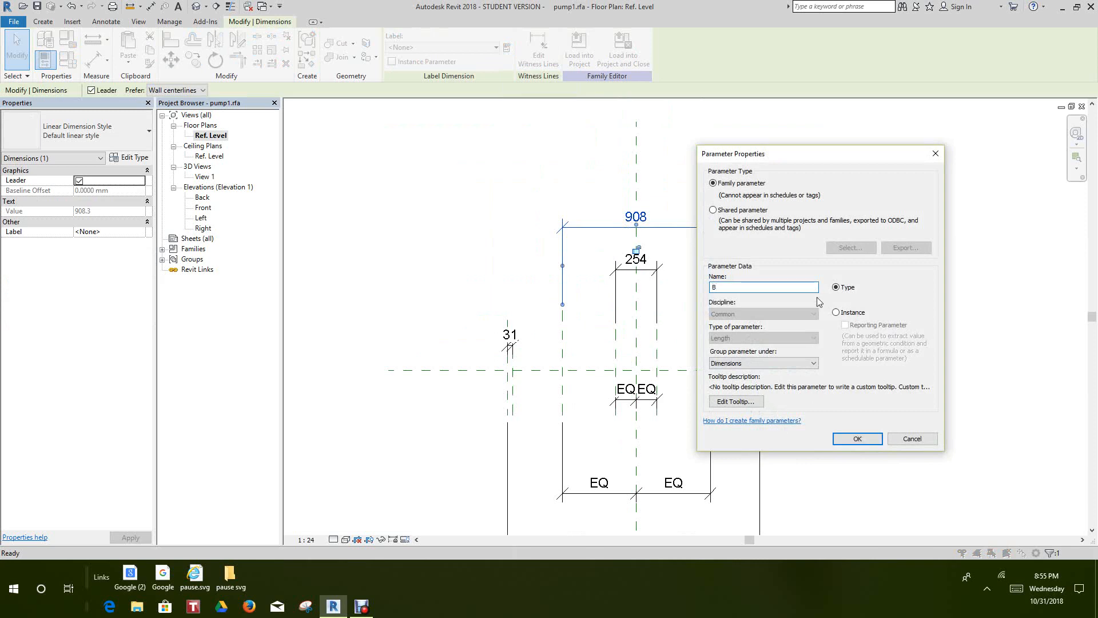
pyautogui.click(876, 443)
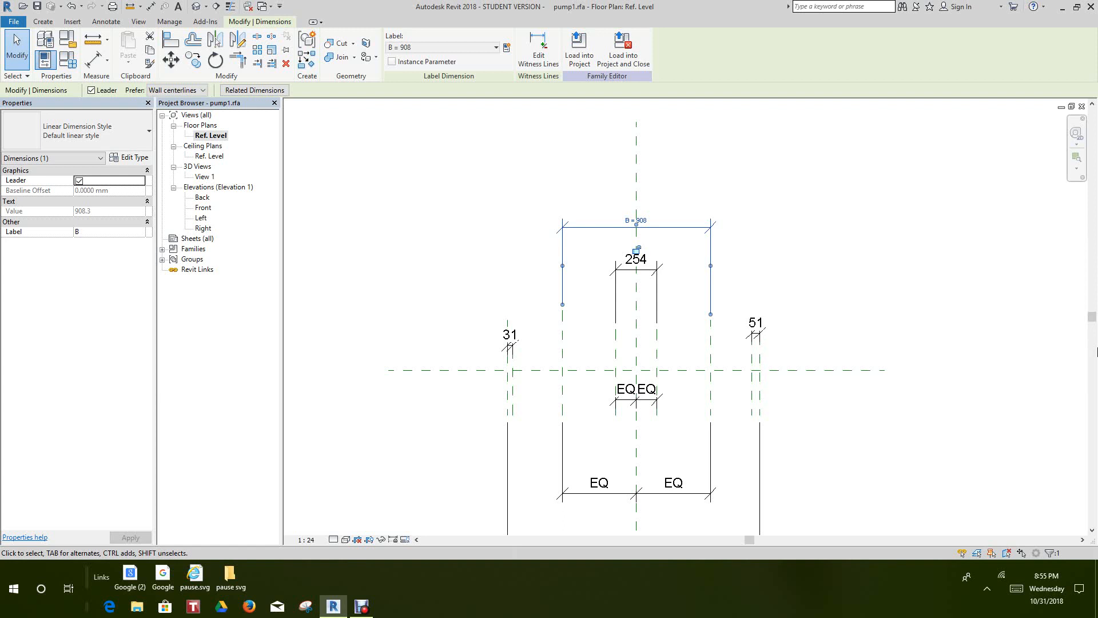
# - Label the overall dimension across the innermost pair of vertical planes with a new type family parameter named C, grouped under Dimensions
pyautogui.scroll(1, 647, 266)
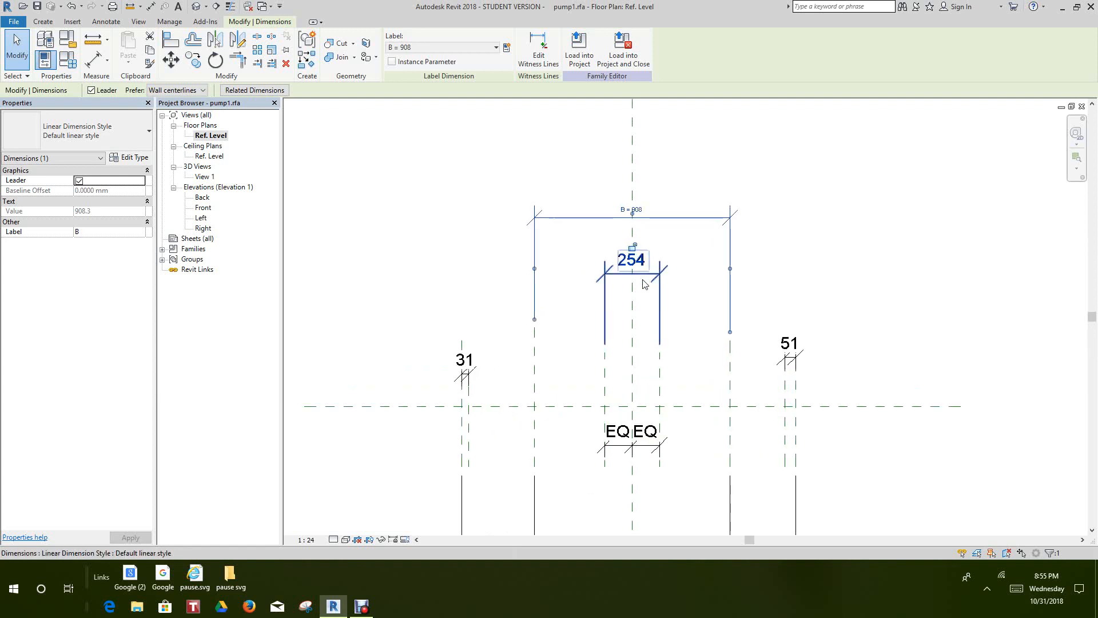
pyautogui.scroll(1, 644, 284)
pyautogui.click(645, 284)
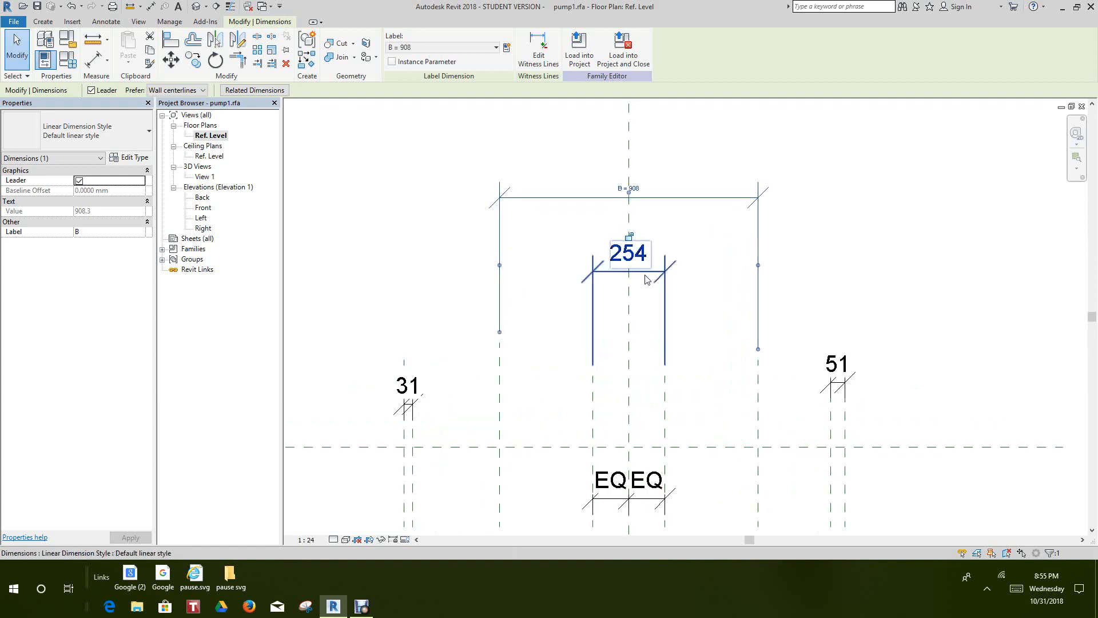
pyautogui.click(497, 47)
pyautogui.click(506, 49)
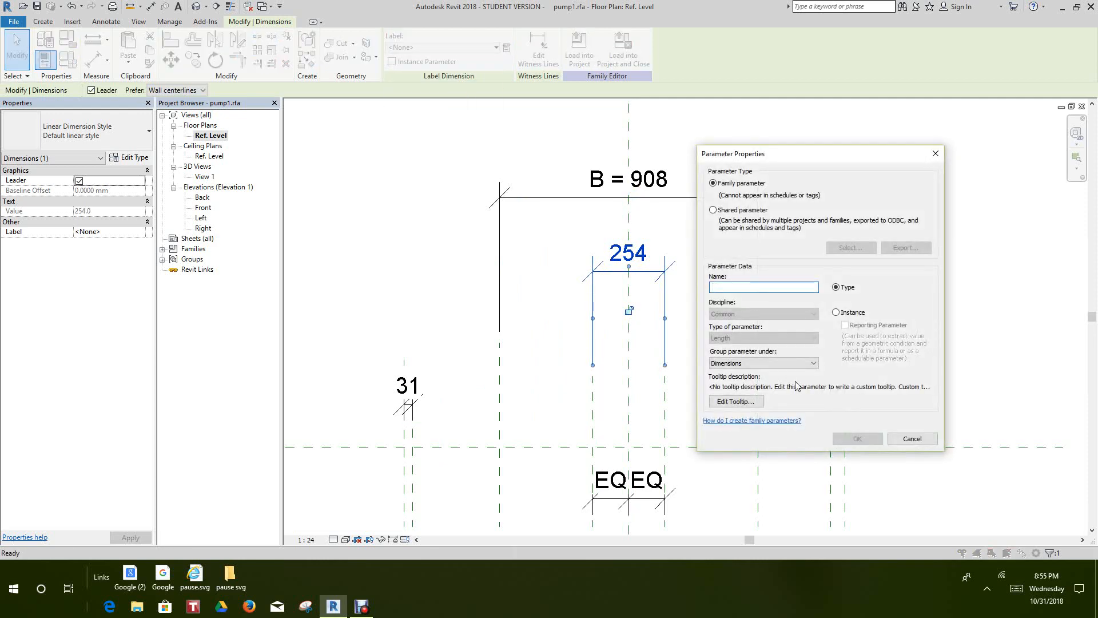
pyautogui.write('C')
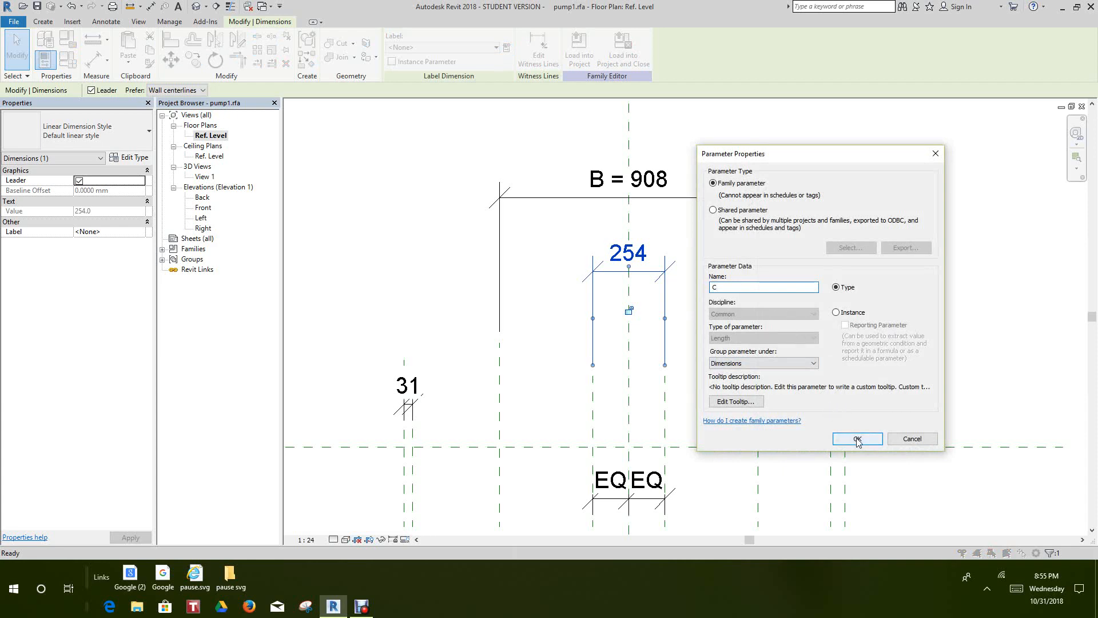
pyautogui.click(855, 437)
pyautogui.scroll(-1, 708, 371)
pyautogui.moveTo(707, 371); pyautogui.dragTo(709, 212, button='middle')
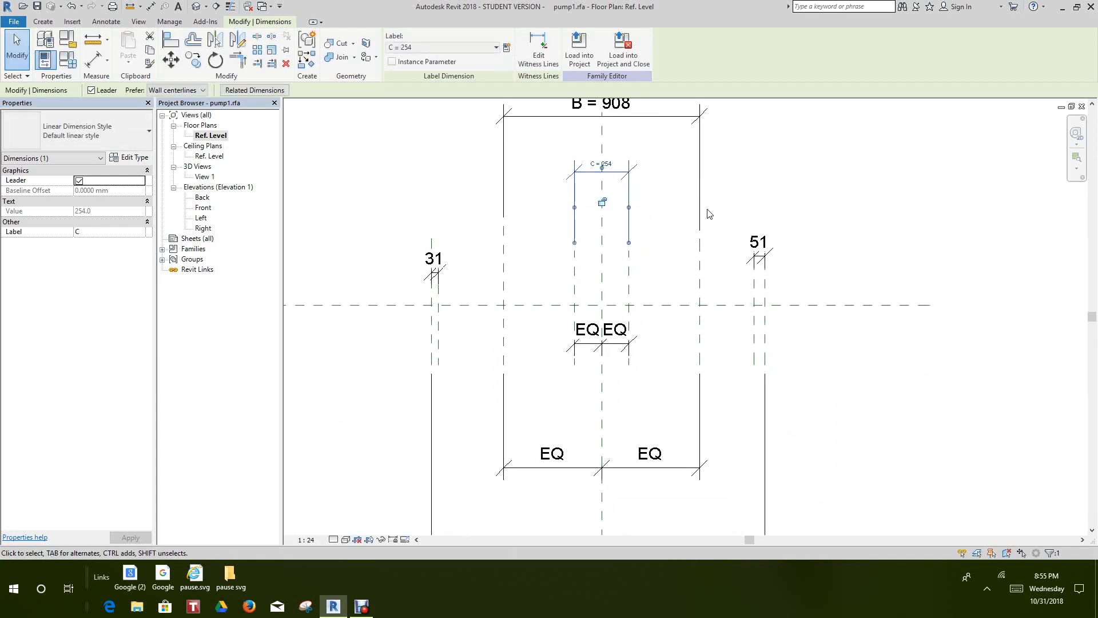
pyautogui.click(773, 207)
# - Label the small dimension between the two leftmost vertical planes with a new type family parameter named D, grouped under Dimensions
pyautogui.scroll(-2, 789, 210)
pyautogui.scroll(-2, 804, 212)
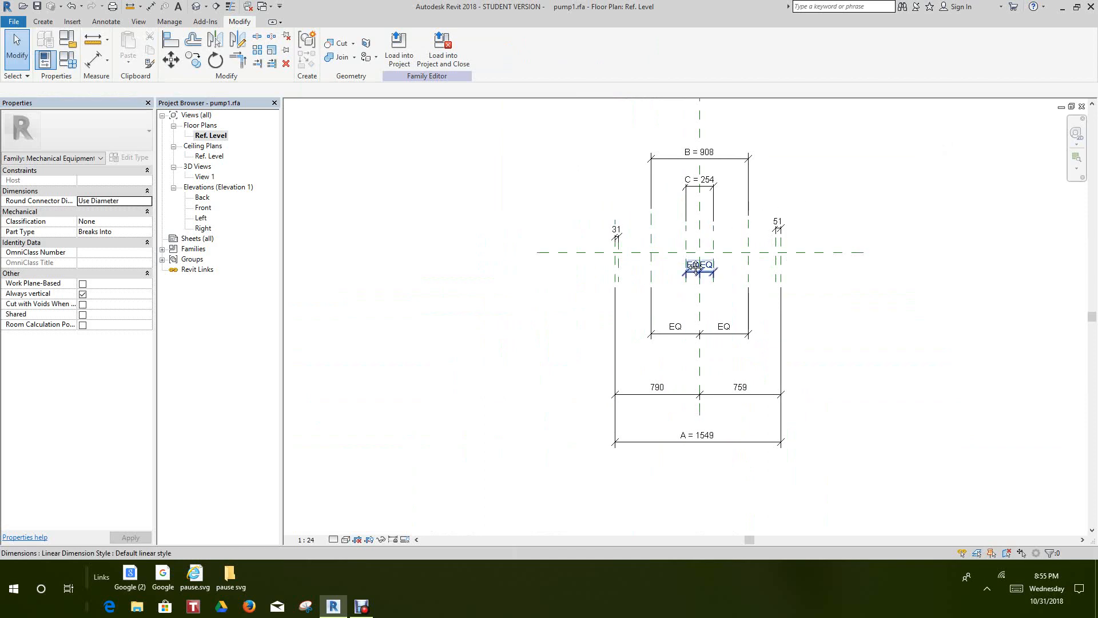
pyautogui.scroll(1, 678, 268)
pyautogui.scroll(5, 629, 275)
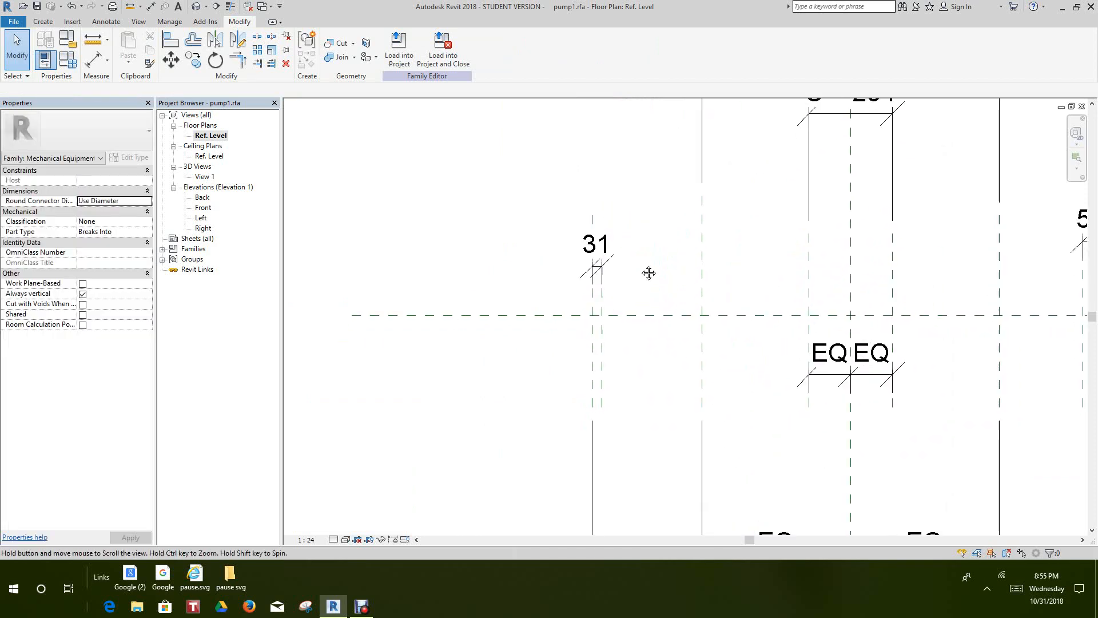
pyautogui.scroll(1, 595, 281)
pyautogui.scroll(-1, 594, 292)
pyautogui.scroll(3, 606, 304)
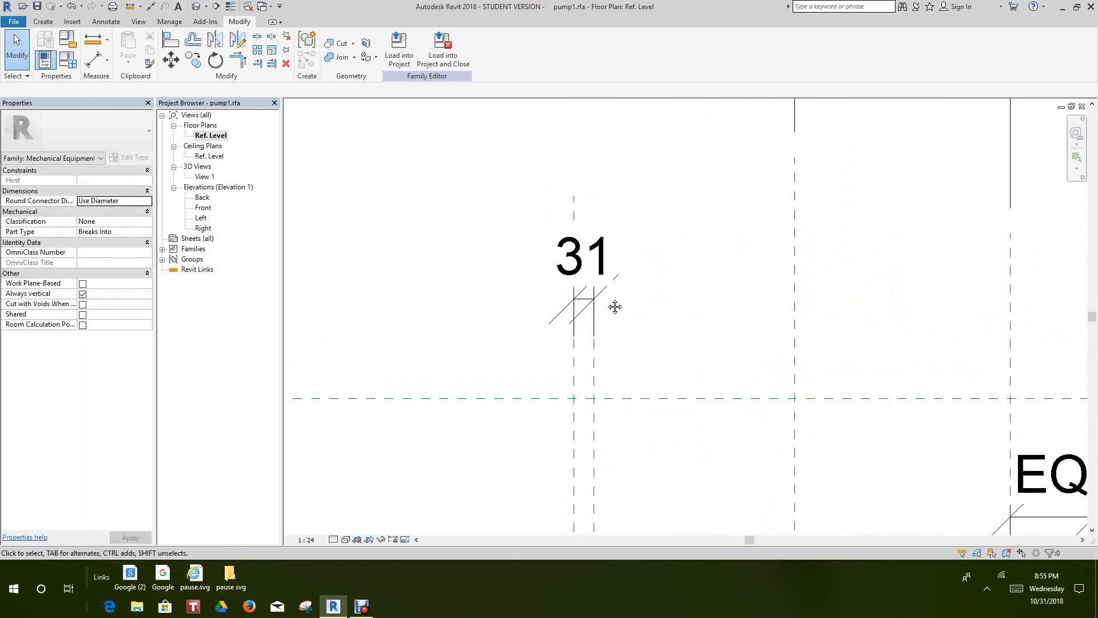
pyautogui.click(601, 300)
pyautogui.scroll(-3, 612, 291)
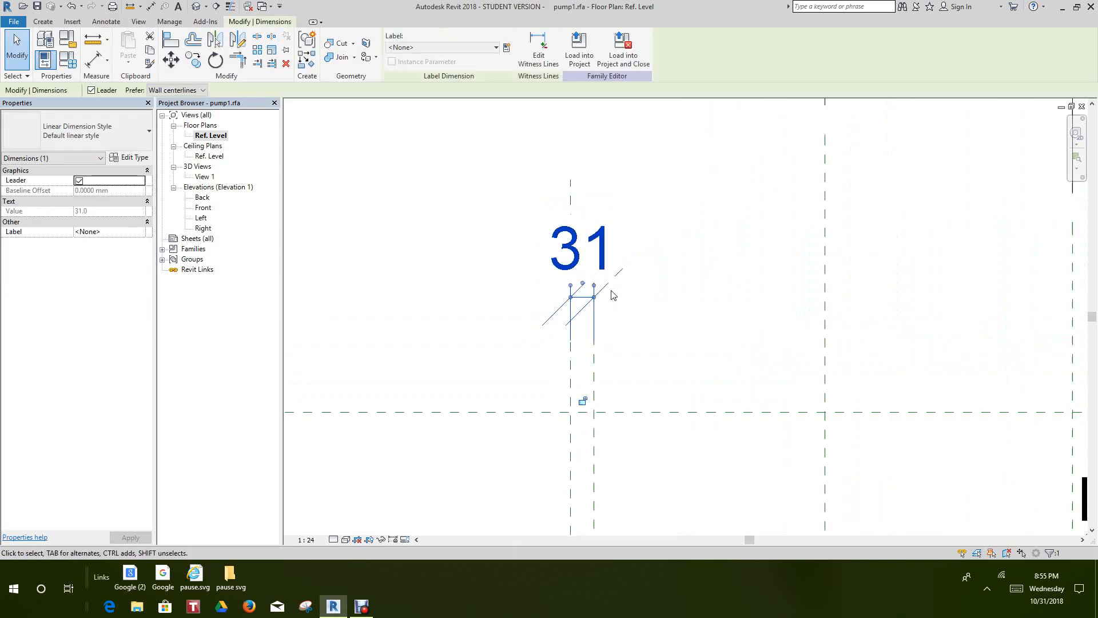
pyautogui.scroll(-3, 620, 283)
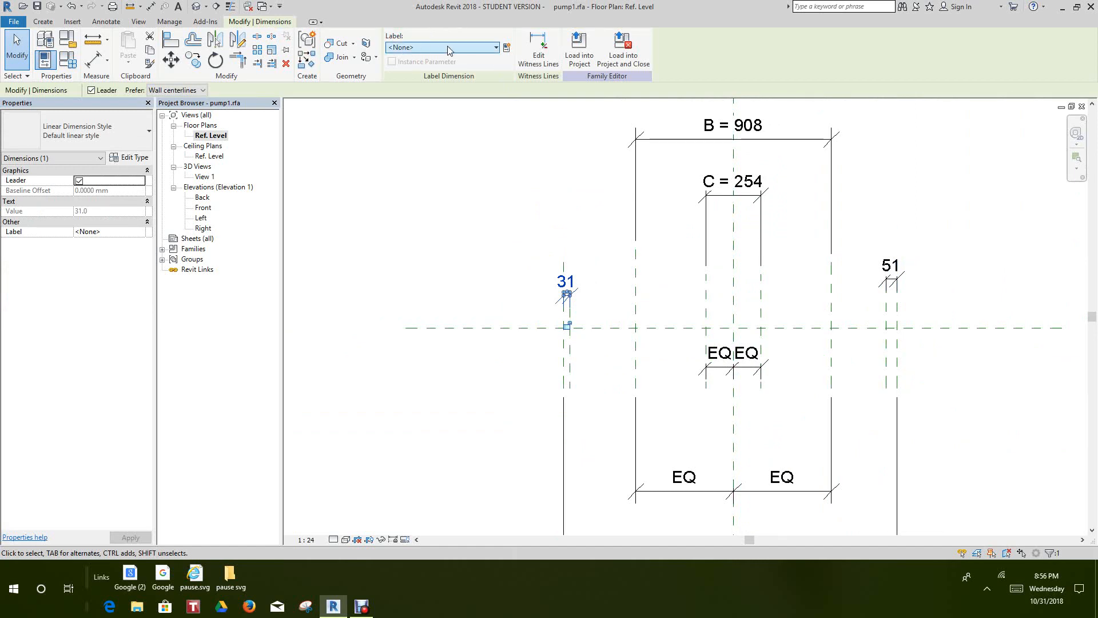
pyautogui.click(512, 50)
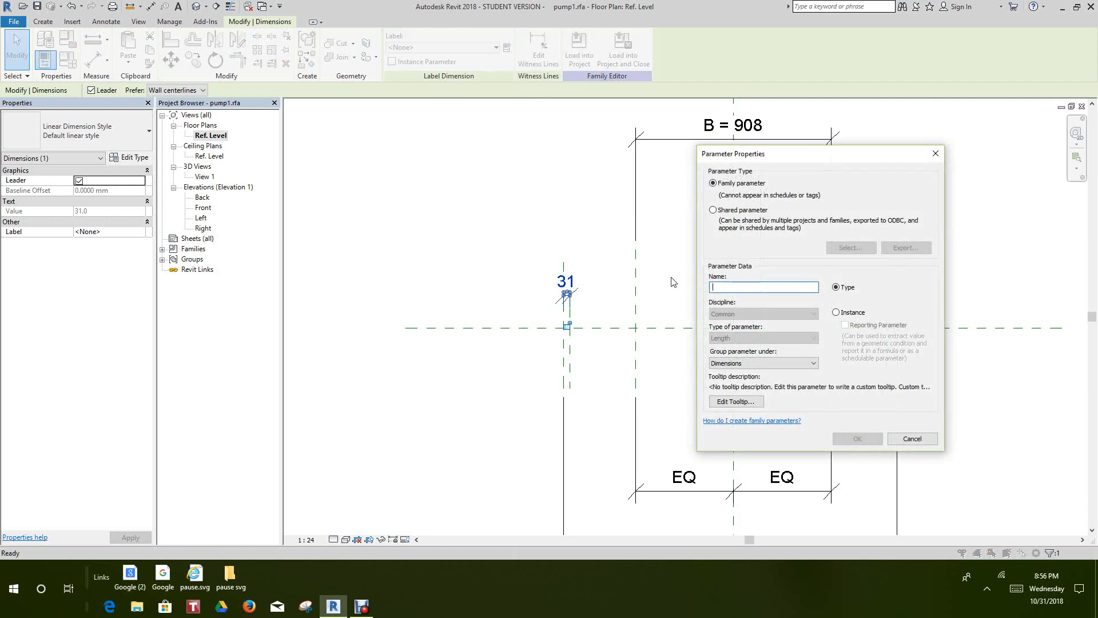
pyautogui.write('D')
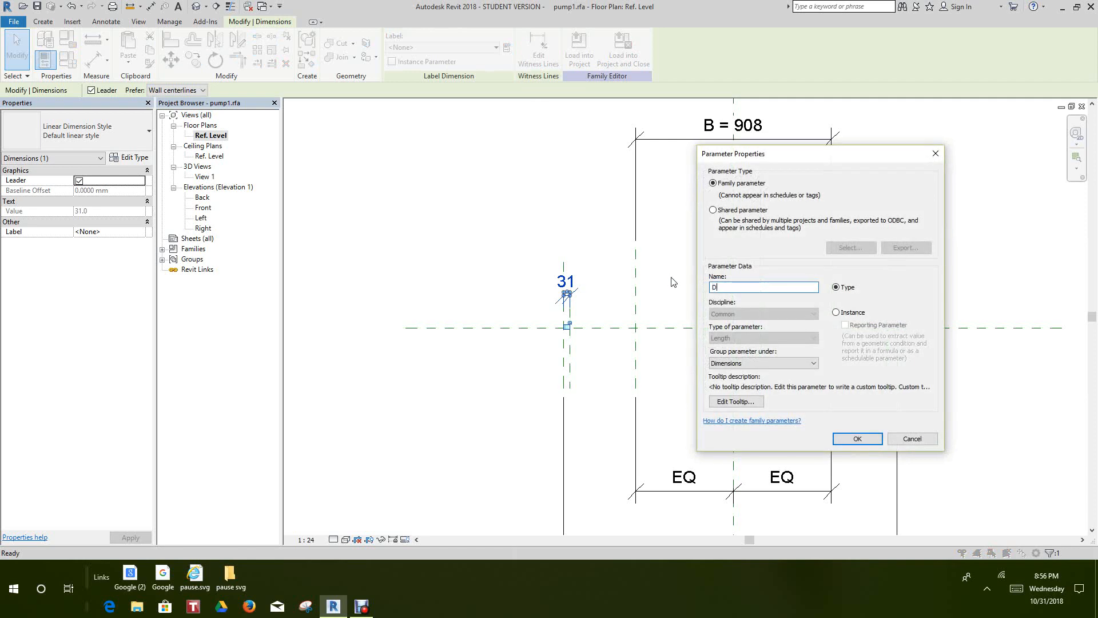
pyautogui.click(858, 439)
pyautogui.click(493, 380)
pyautogui.moveTo(648, 340); pyautogui.dragTo(648, 344, button='middle')
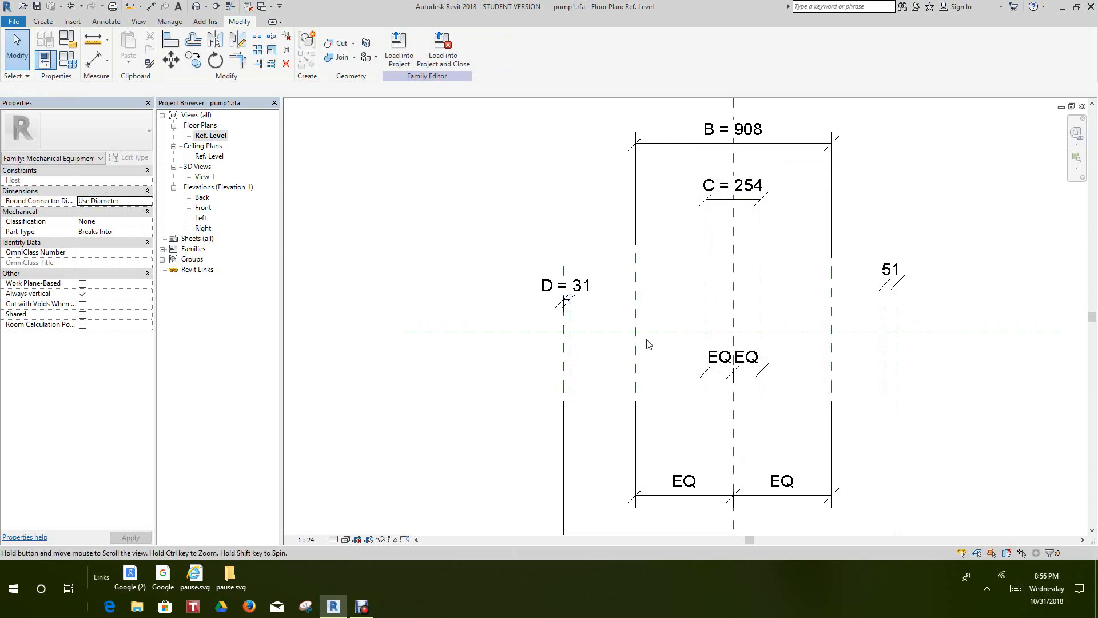
# - Label the small dimension between the two rightmost vertical planes with the existing parameter D
pyautogui.scroll(2, 884, 297)
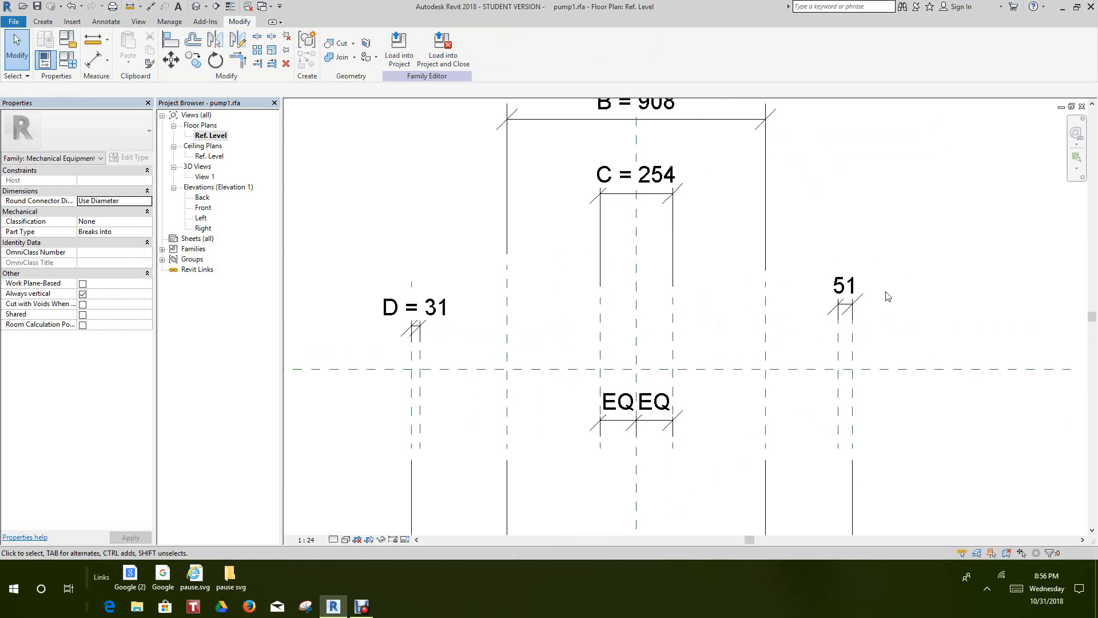
pyautogui.click(849, 312)
pyautogui.click(497, 47)
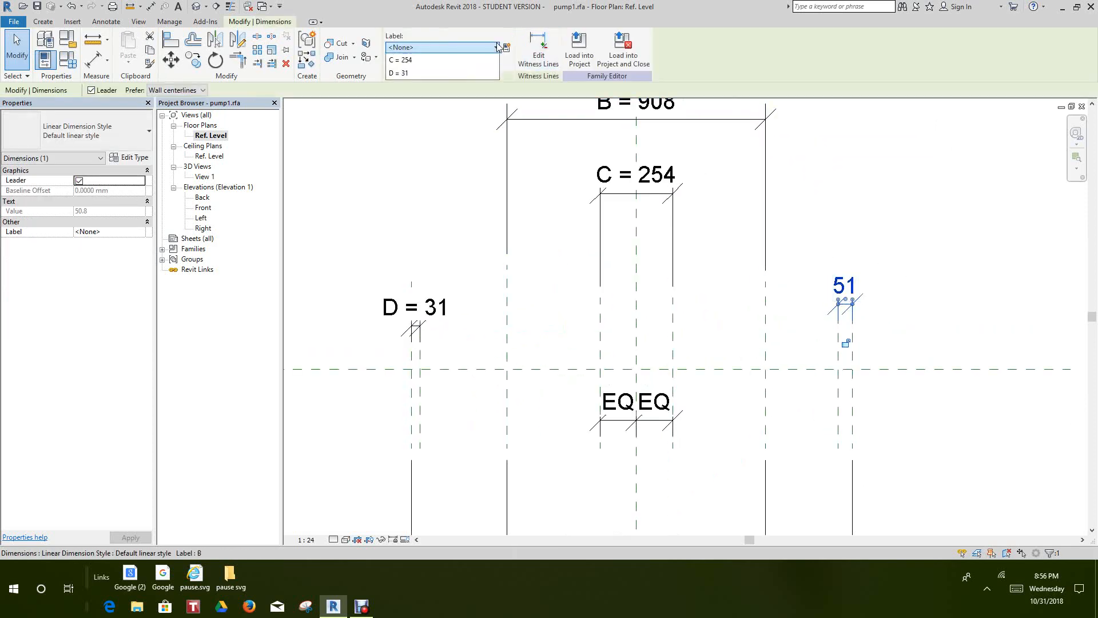
pyautogui.click(412, 130)
pyautogui.click(919, 278)
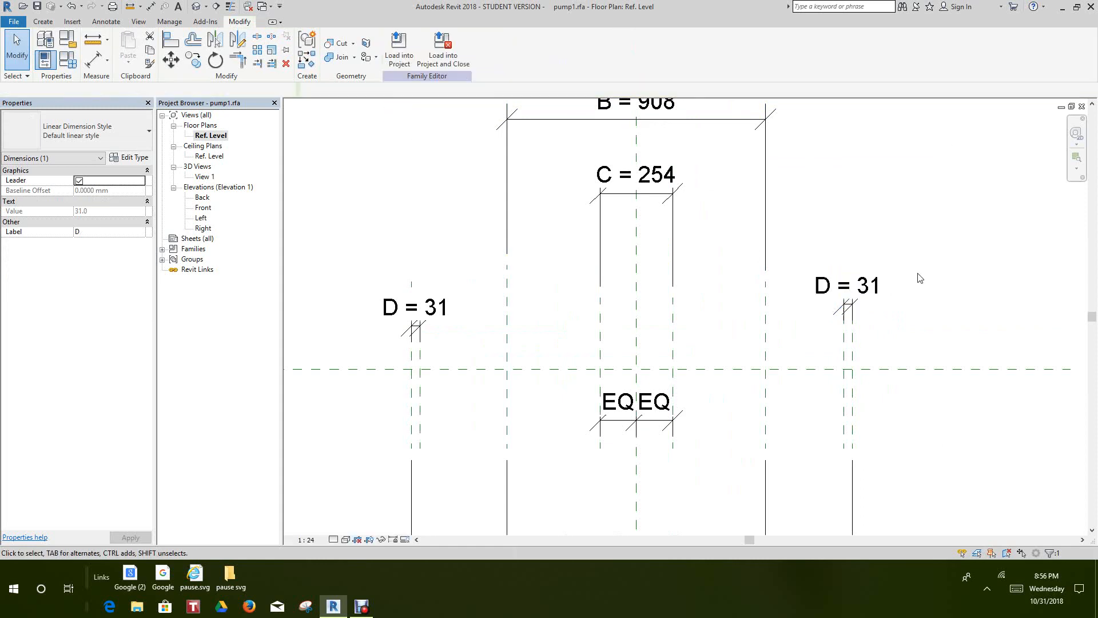
# - In the family types, set parameter D to 220 and parameter C to 75
pyautogui.scroll(-2, 916, 277)
pyautogui.moveTo(912, 277); pyautogui.dragTo(776, 196, button='middle')
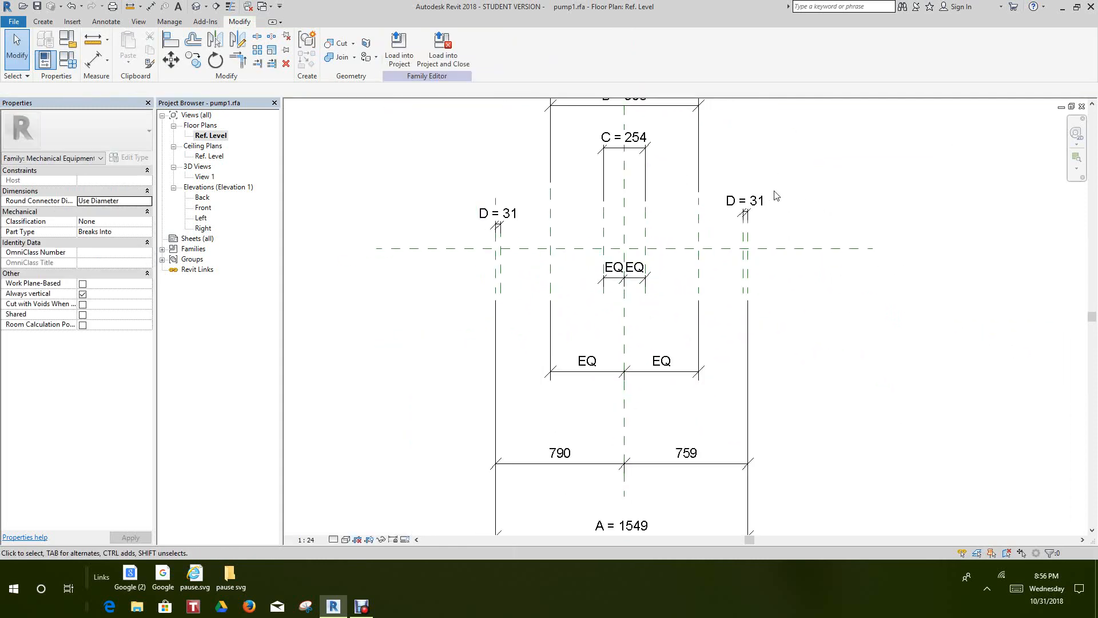
pyautogui.scroll(-3, 907, 304)
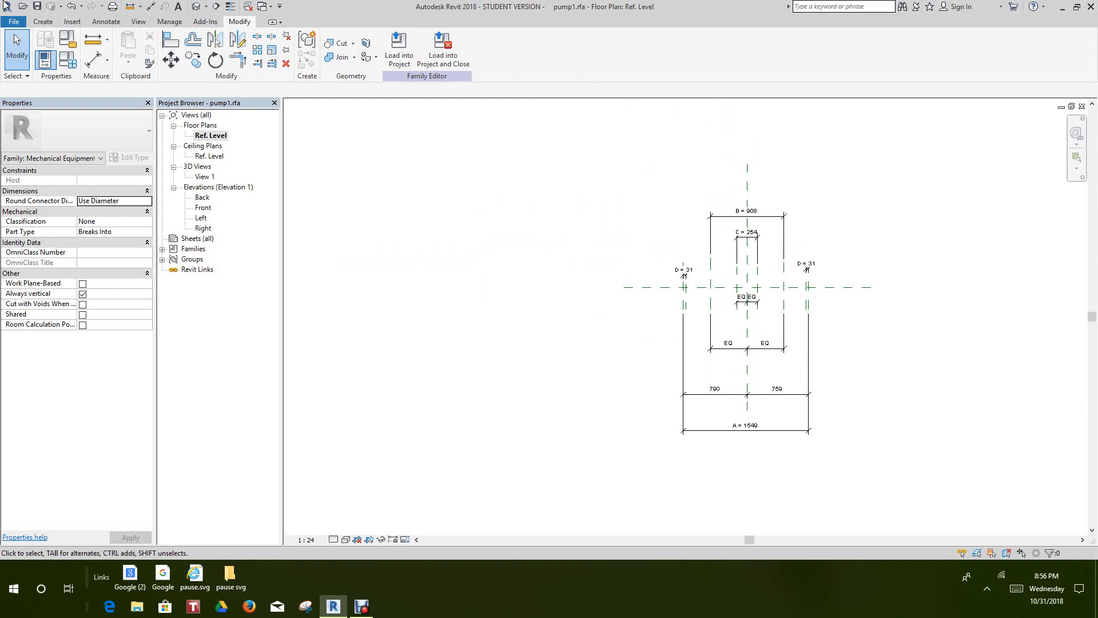
pyautogui.click(74, 66)
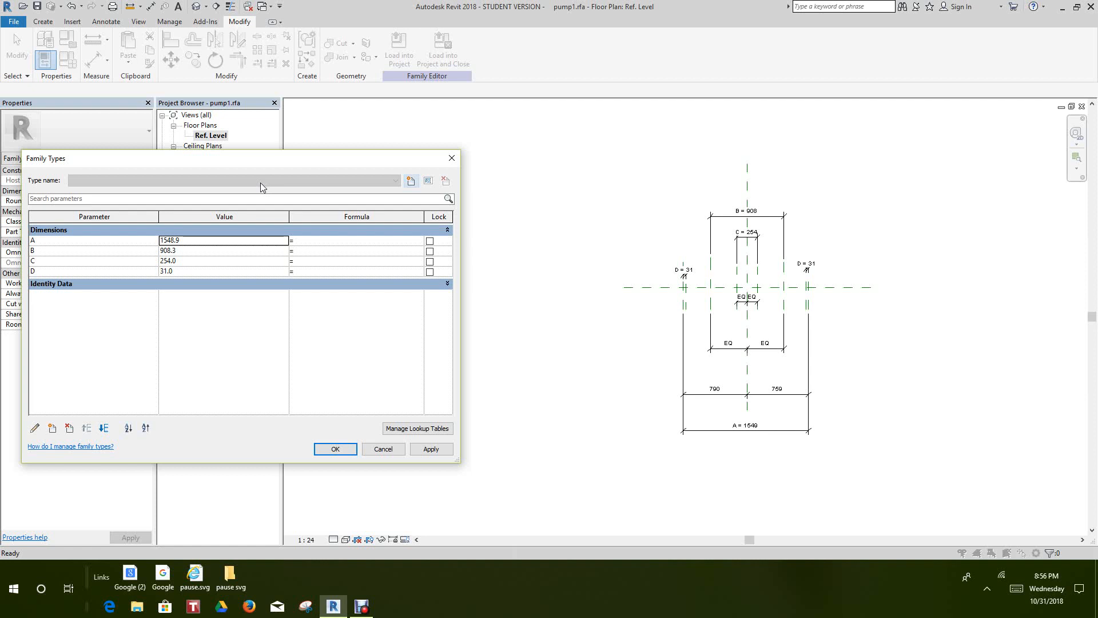
pyautogui.click(182, 269)
pyautogui.moveTo(182, 269); pyautogui.dragTo(154, 269)
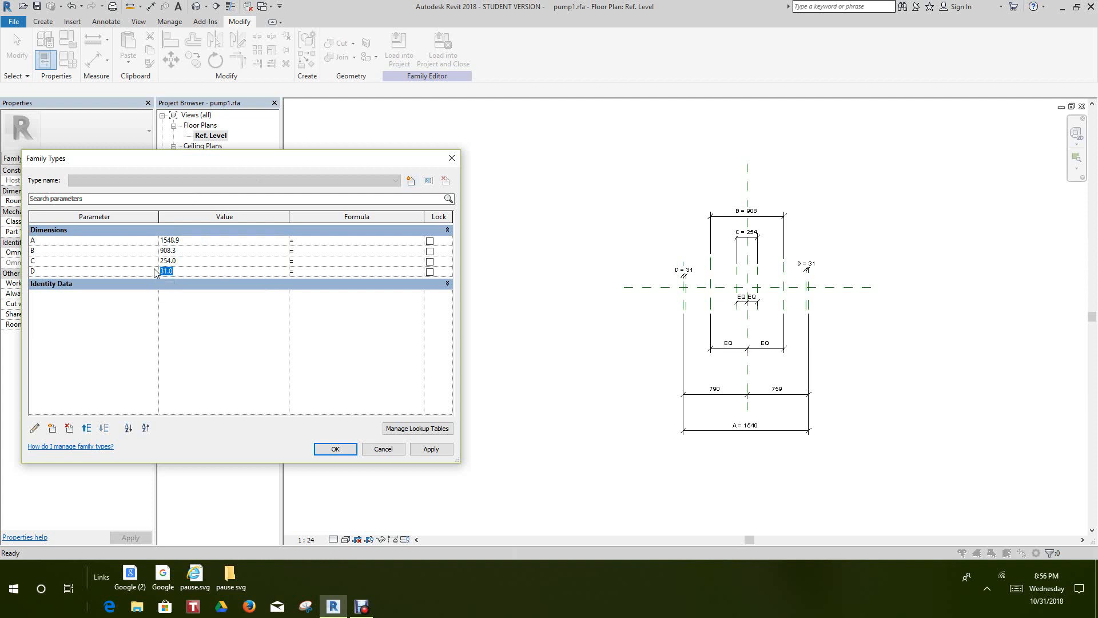
pyautogui.click(179, 271)
pyautogui.moveTo(179, 271); pyautogui.dragTo(162, 268)
pyautogui.write('220')
pyautogui.click(190, 265)
pyautogui.write('140')
pyautogui.moveTo(183, 263); pyautogui.dragTo(160, 262)
pyautogui.write('75')
# - Set parameter B to 140 and A to 220, apply the values, and undo the parameter changes
pyautogui.click(172, 251)
pyautogui.moveTo(178, 251); pyautogui.dragTo(151, 252)
pyautogui.write('140')
pyautogui.click(187, 241)
pyautogui.moveTo(188, 241); pyautogui.dragTo(159, 244)
pyautogui.write('220')
pyautogui.click(429, 451)
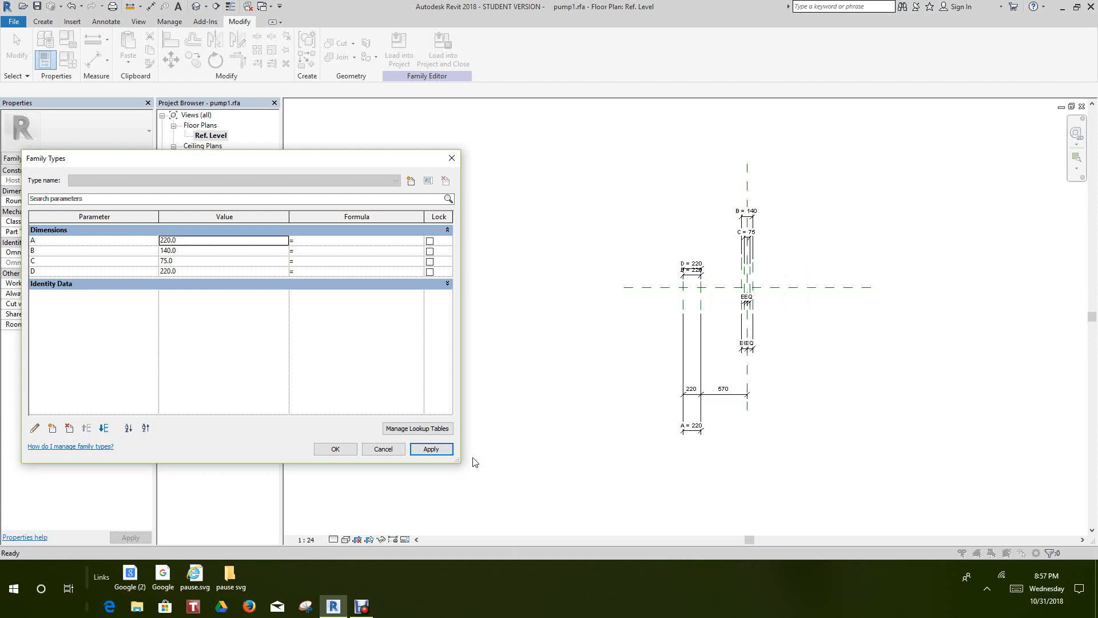
pyautogui.click(379, 449)
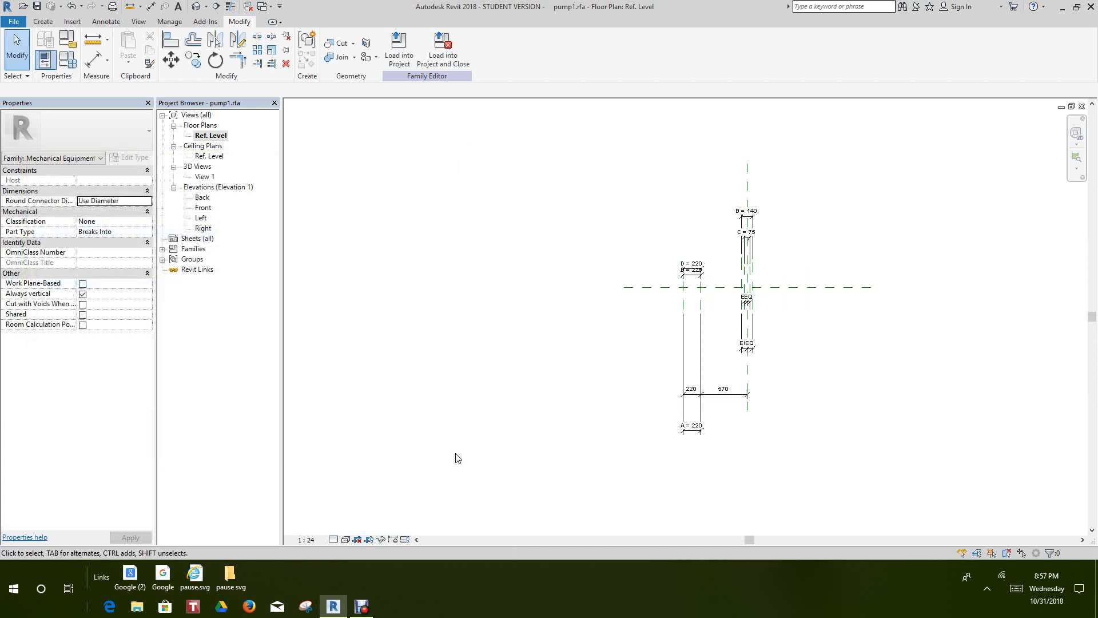
pyautogui.click(73, 7)
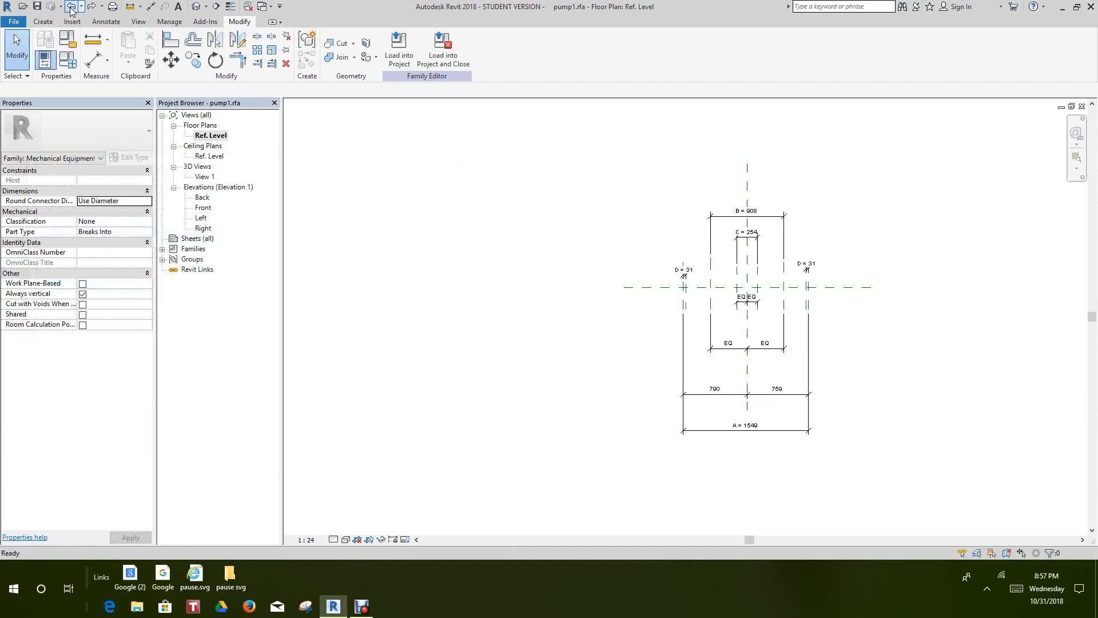
# - Equalize the lower two-segment dimension between the outermost vertical planes and the centre plane
pyautogui.scroll(2, 732, 406)
pyautogui.moveTo(730, 404); pyautogui.dragTo(724, 394, button='middle')
pyautogui.scroll(3, 840, 418)
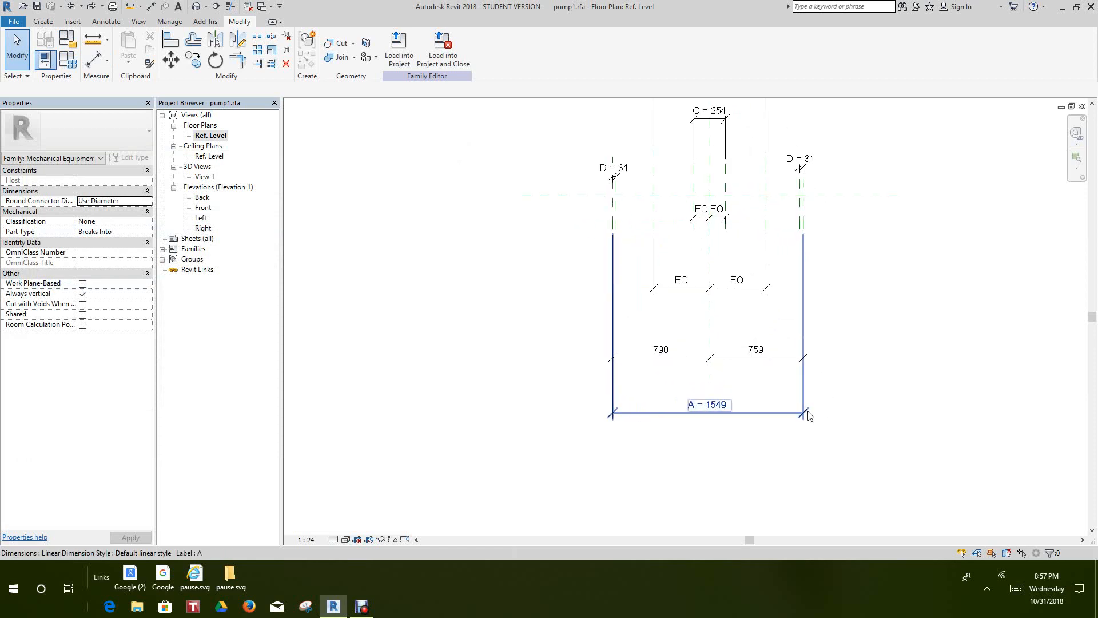
pyautogui.moveTo(784, 370); pyautogui.dragTo(752, 415, button='middle')
pyautogui.scroll(-1, 760, 437)
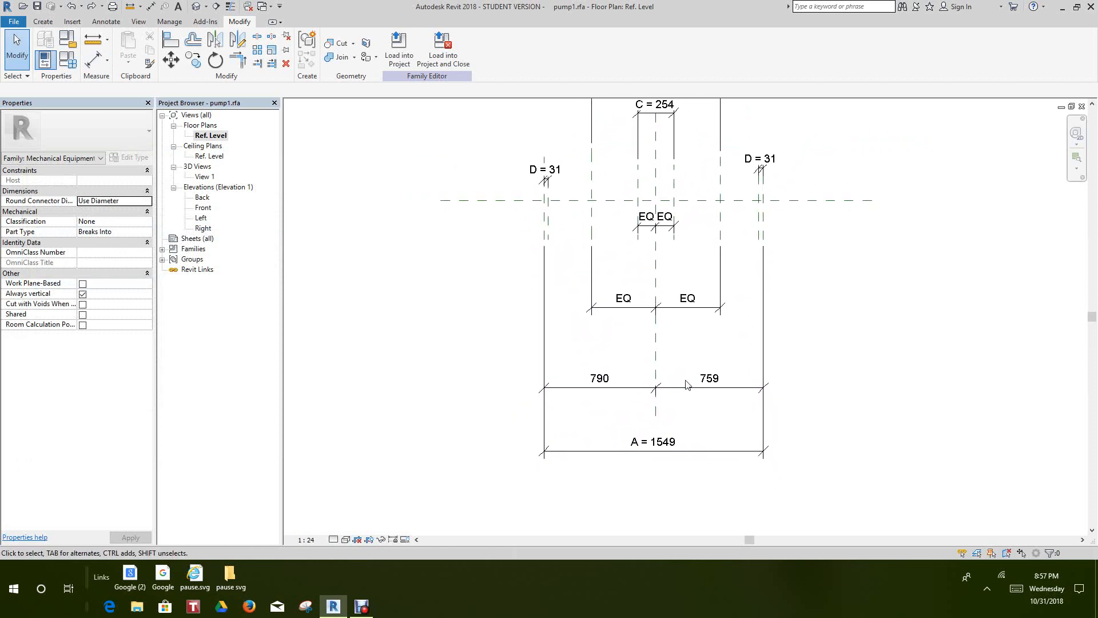
pyautogui.click(686, 389)
pyautogui.click(654, 345)
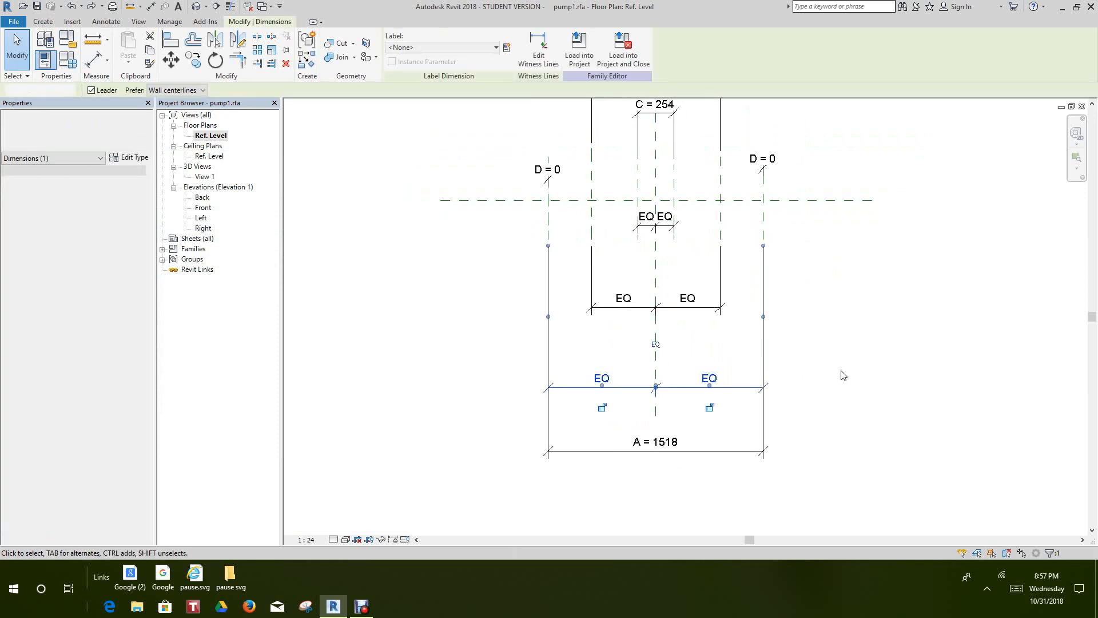
pyautogui.click(842, 372)
# - In the family types, set parameter D to 10, C to 75 and B to 140
pyautogui.scroll(-2, 842, 369)
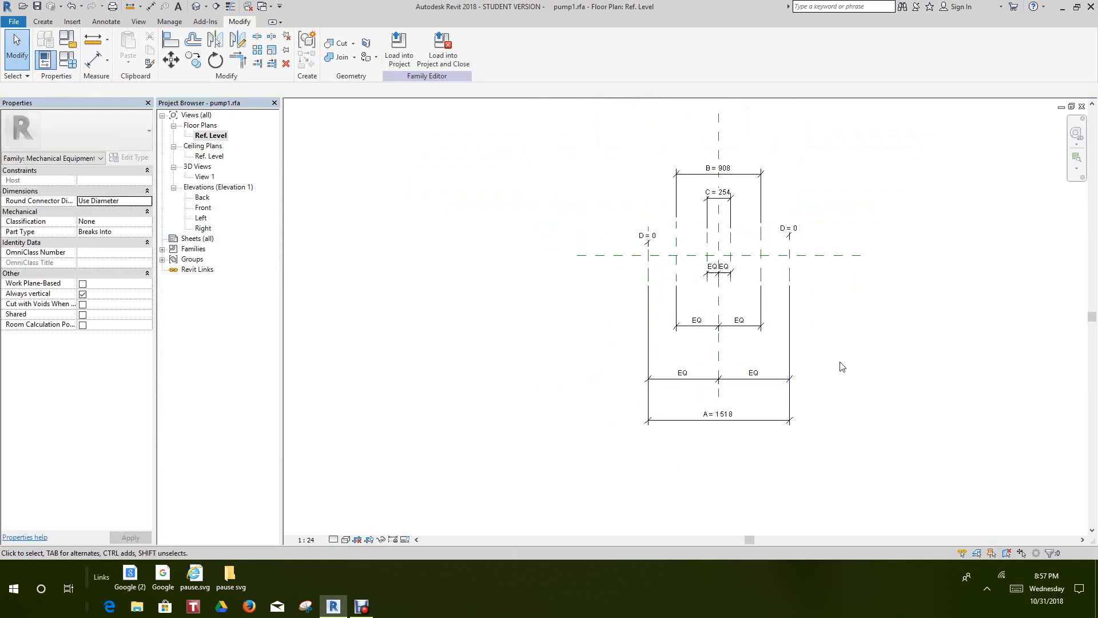
pyautogui.click(72, 62)
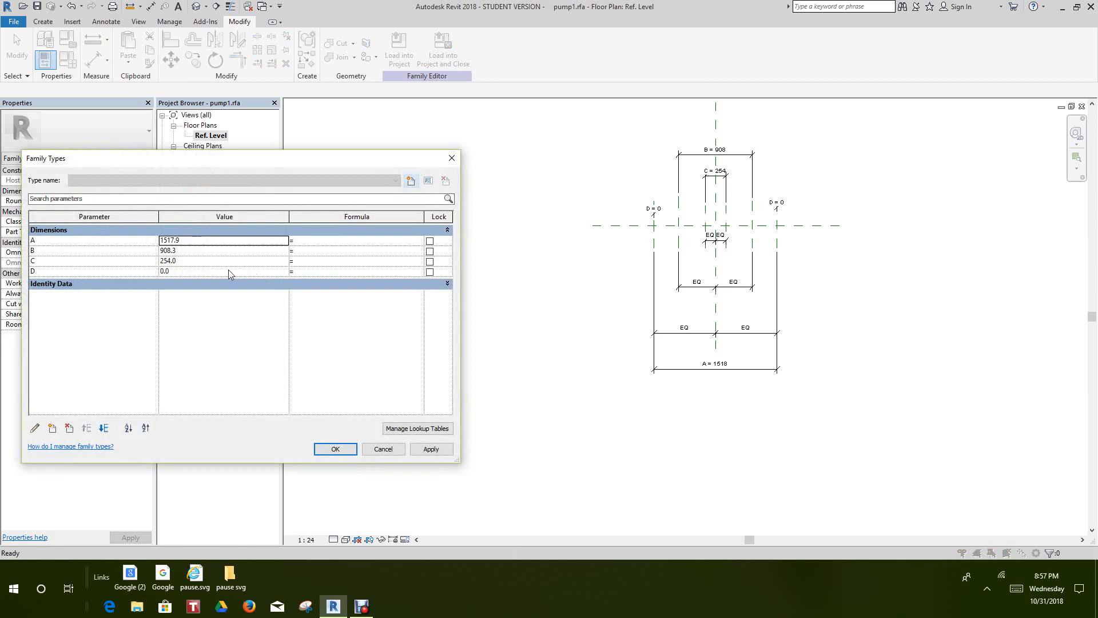
pyautogui.click(185, 271)
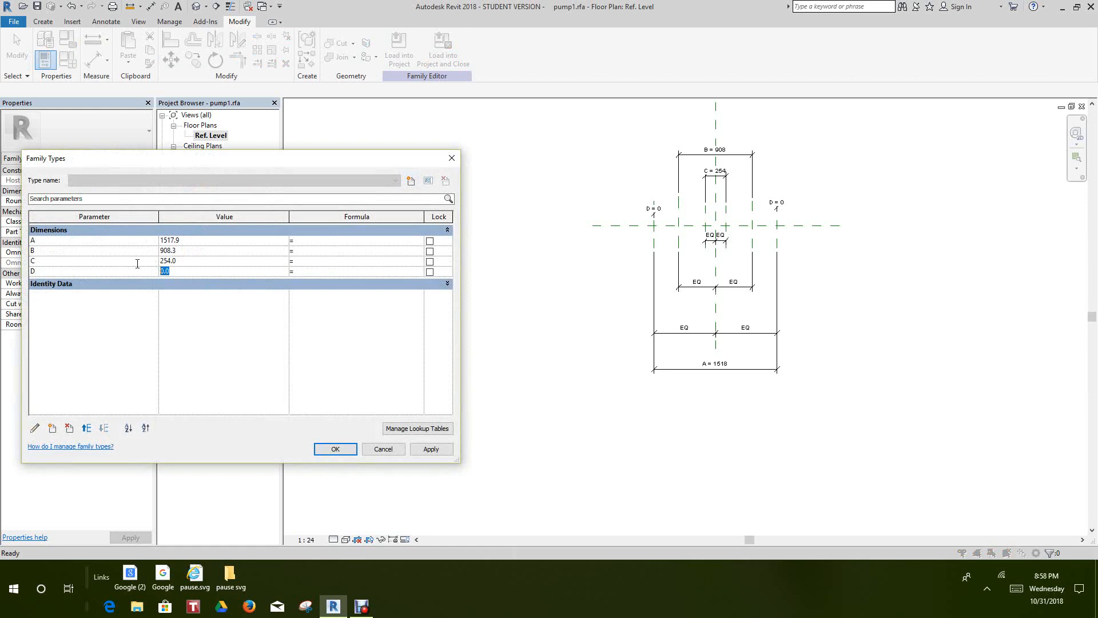
pyautogui.write('10')
pyautogui.click(185, 262)
pyautogui.write('75')
pyautogui.click(185, 254)
pyautogui.write('1')
# - Set parameter A to 220 and apply the family type values
pyautogui.click(178, 231)
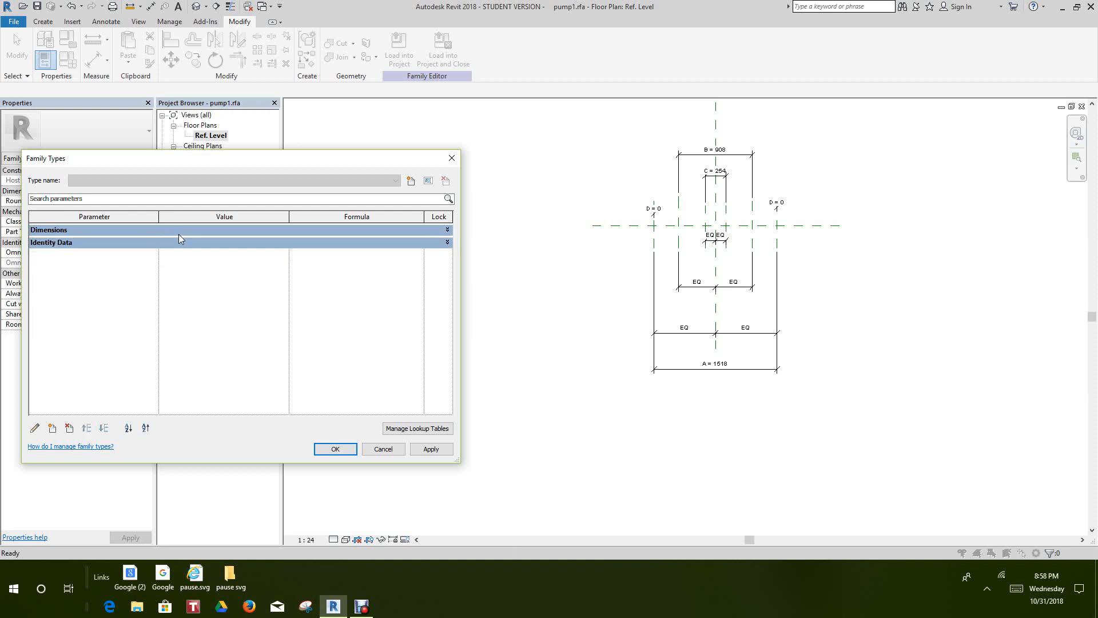
pyautogui.click(181, 239)
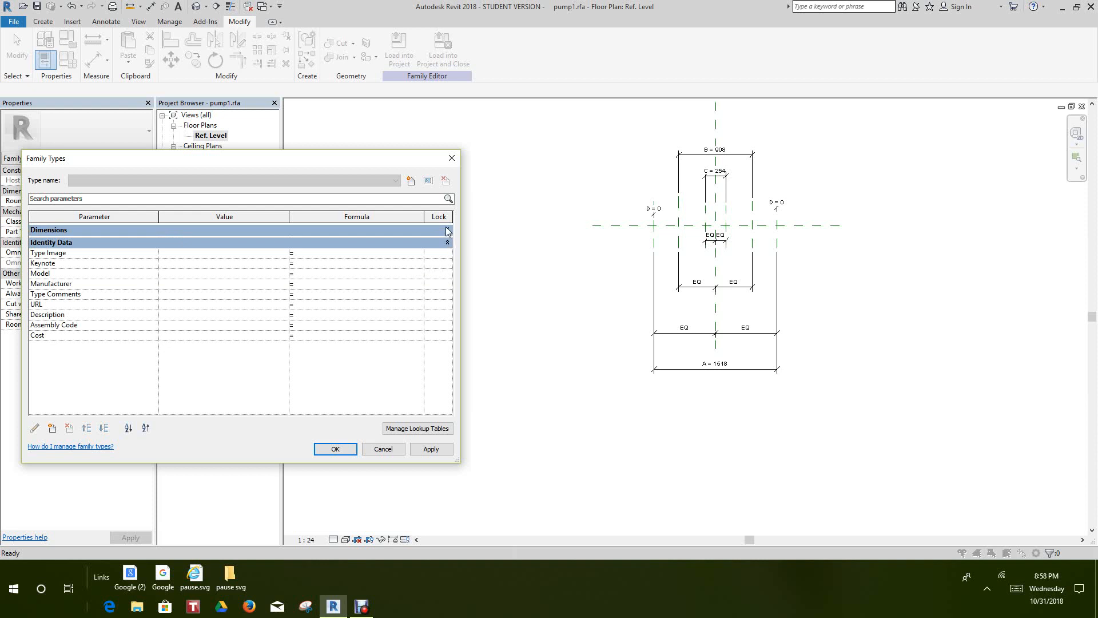
pyautogui.click(447, 230)
pyautogui.click(189, 243)
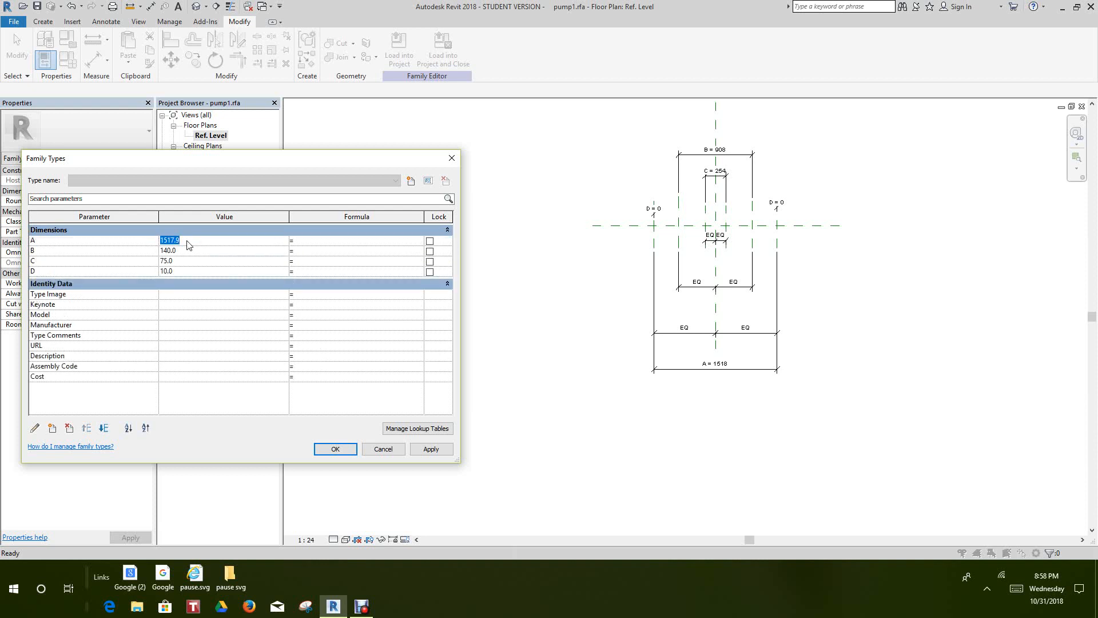
pyautogui.write('220')
pyautogui.click(441, 451)
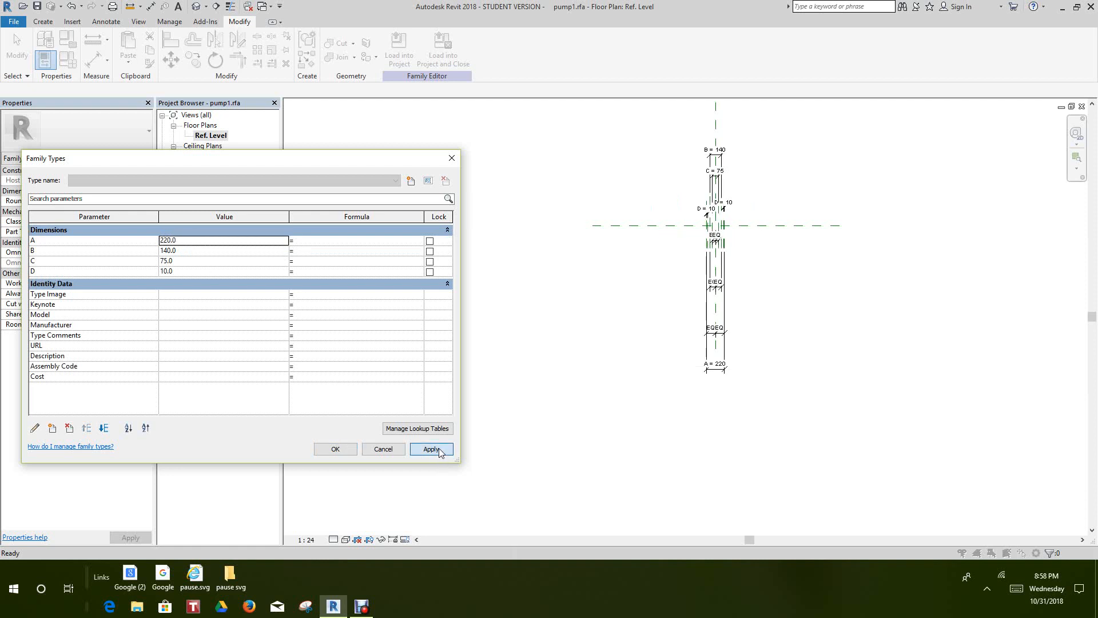
pyautogui.click(336, 449)
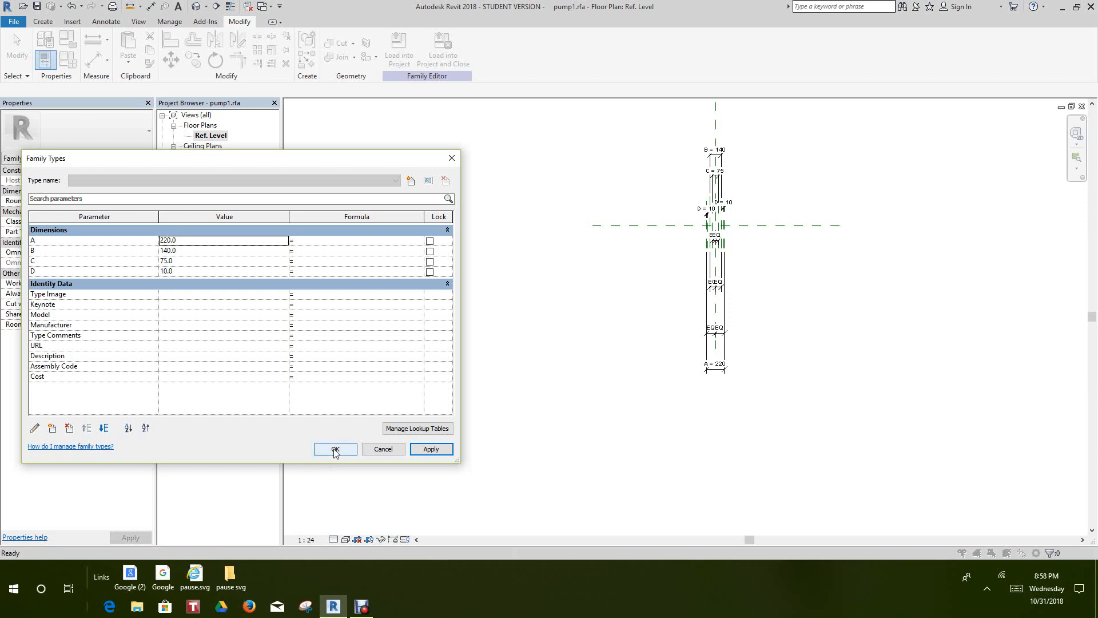
# - Open the Front elevation view to work on the horizontal reference planes
pyautogui.scroll(5, 726, 246)
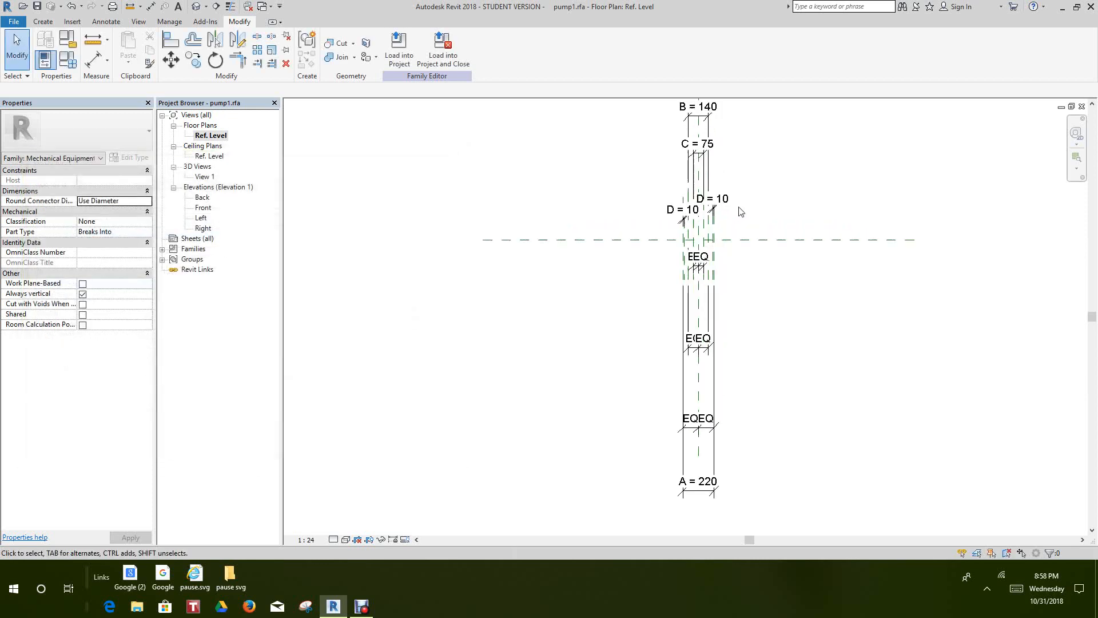
pyautogui.scroll(-3, 706, 303)
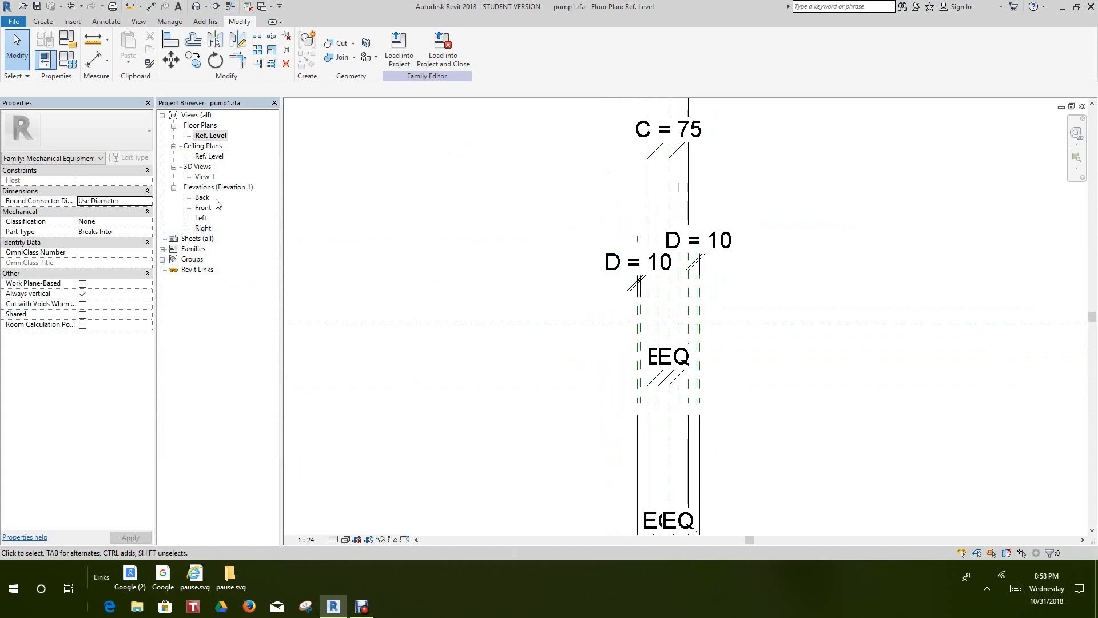
pyautogui.doubleClick(204, 208)
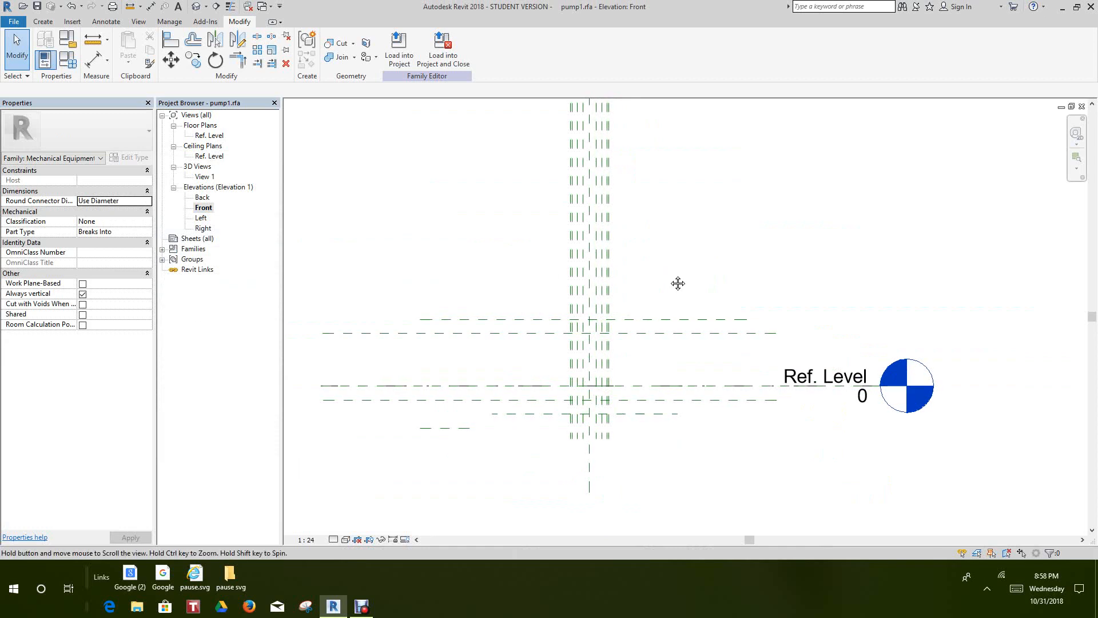
pyautogui.scroll(2, 629, 280)
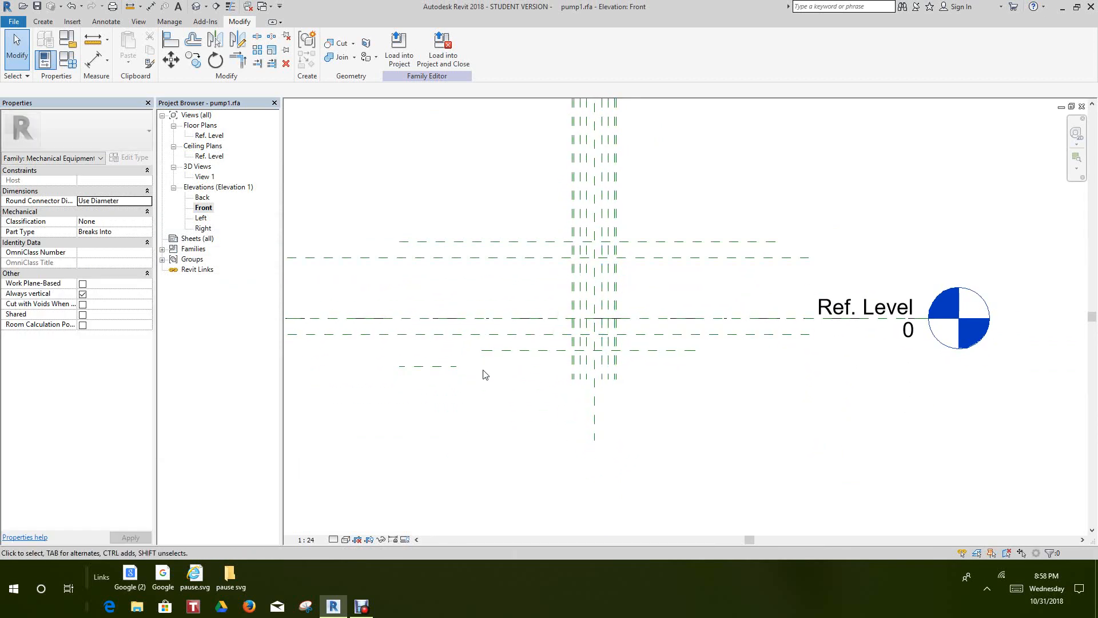
pyautogui.moveTo(483, 372); pyautogui.dragTo(568, 363, button='middle')
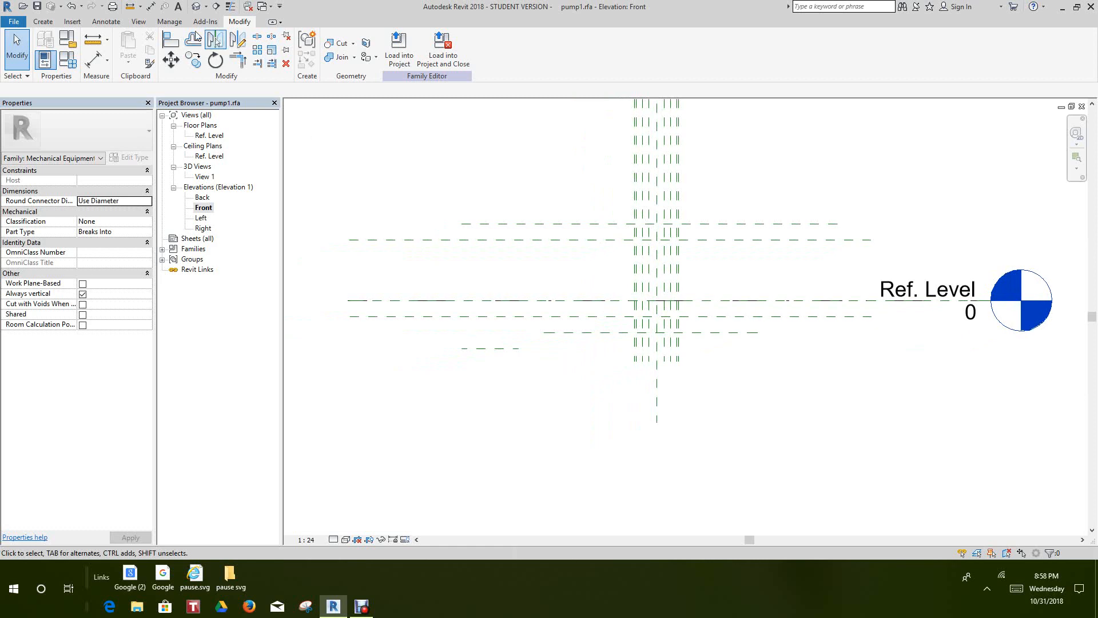
# - Place a two-segment aligned dimension from the lowest horizontal plane through the Ref. Level to the topmost horizontal plane
pyautogui.click(93, 59)
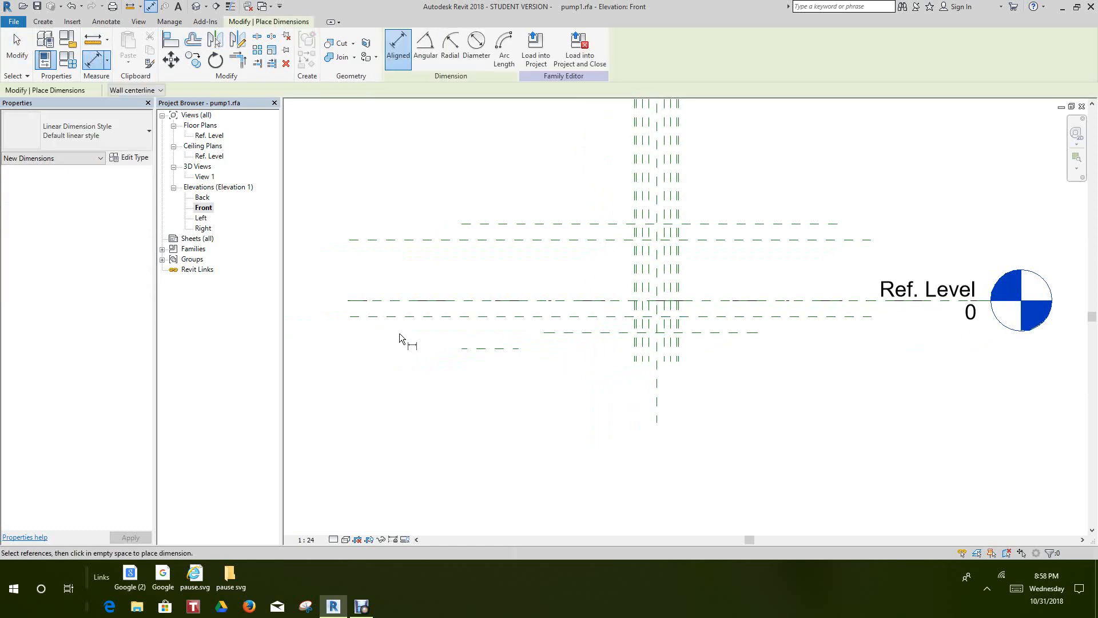
pyautogui.click(472, 351)
pyautogui.click(449, 300)
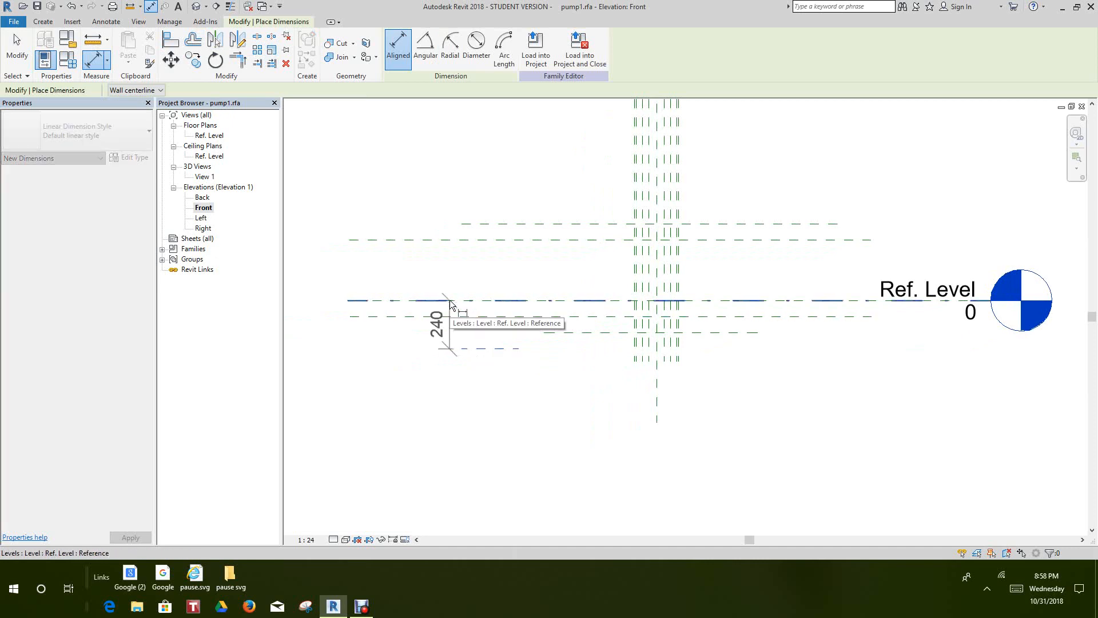
pyautogui.click(462, 226)
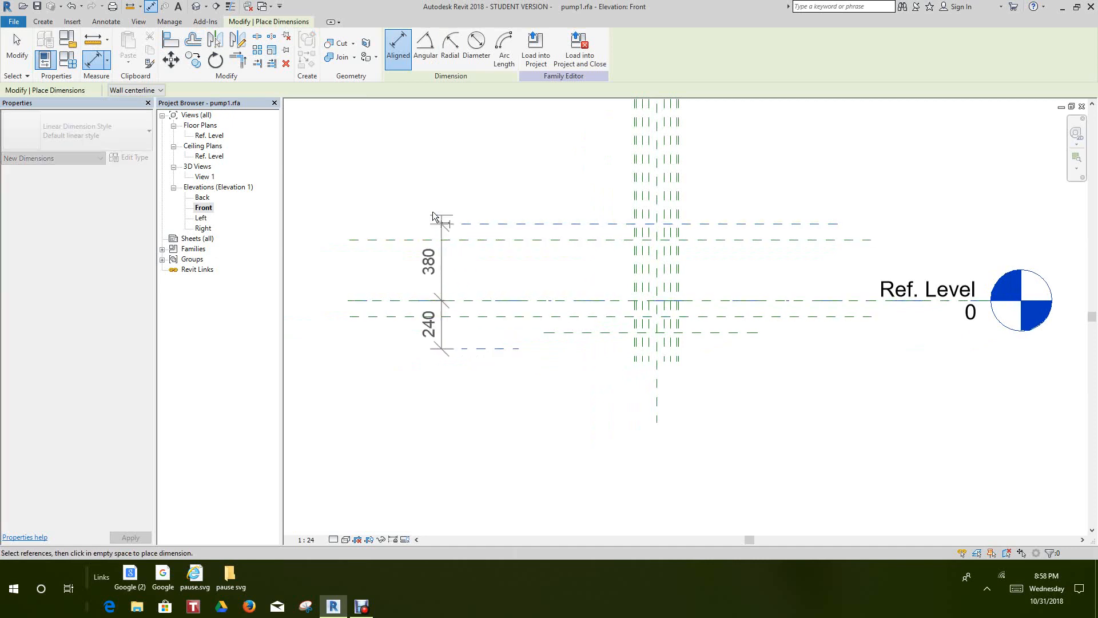
pyautogui.click(359, 192)
pyautogui.scroll(2, 412, 236)
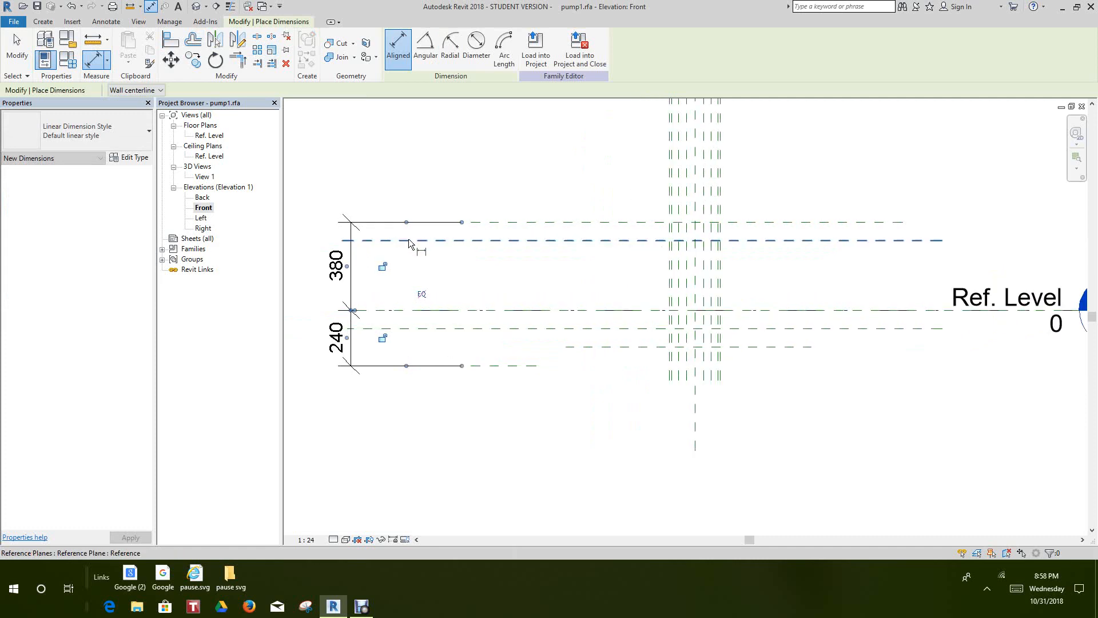
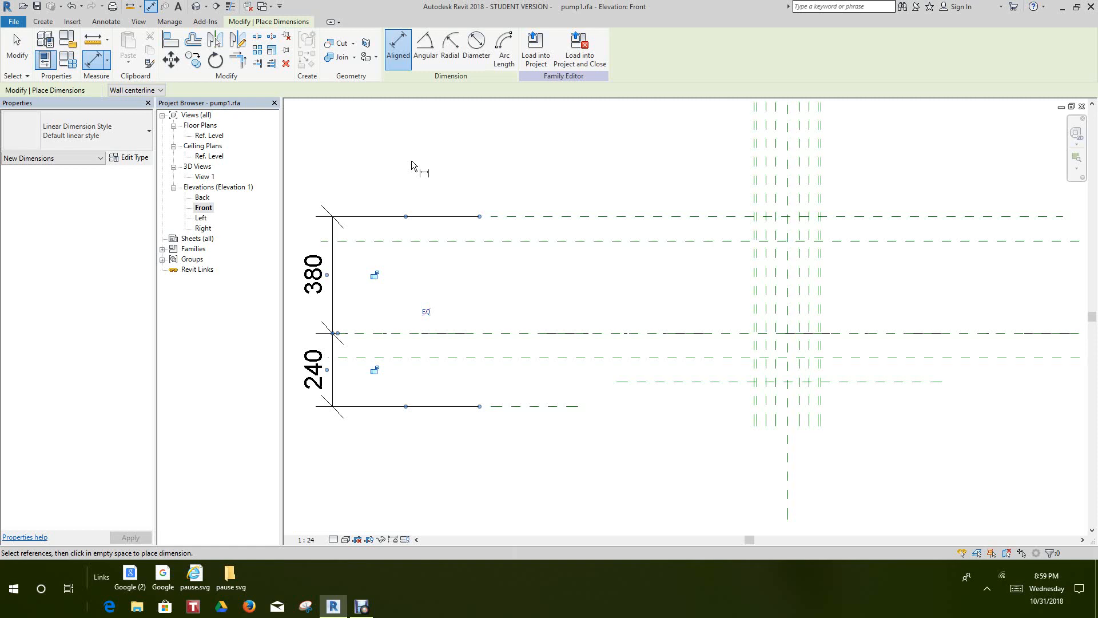
pyautogui.scroll(-3, 429, 183)
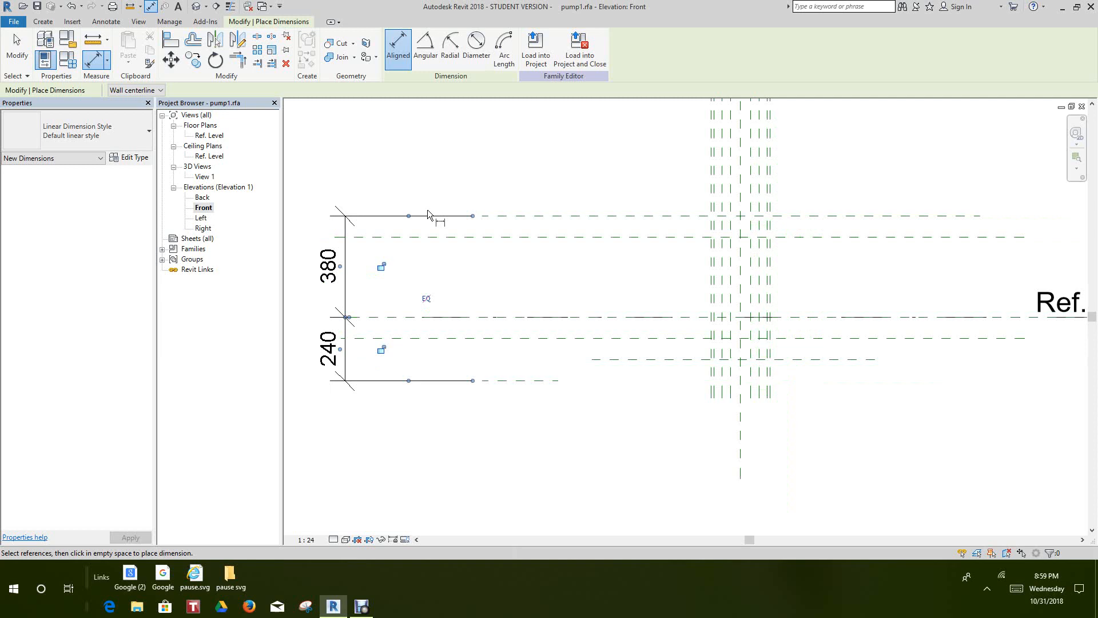
pyautogui.rightClick(439, 179)
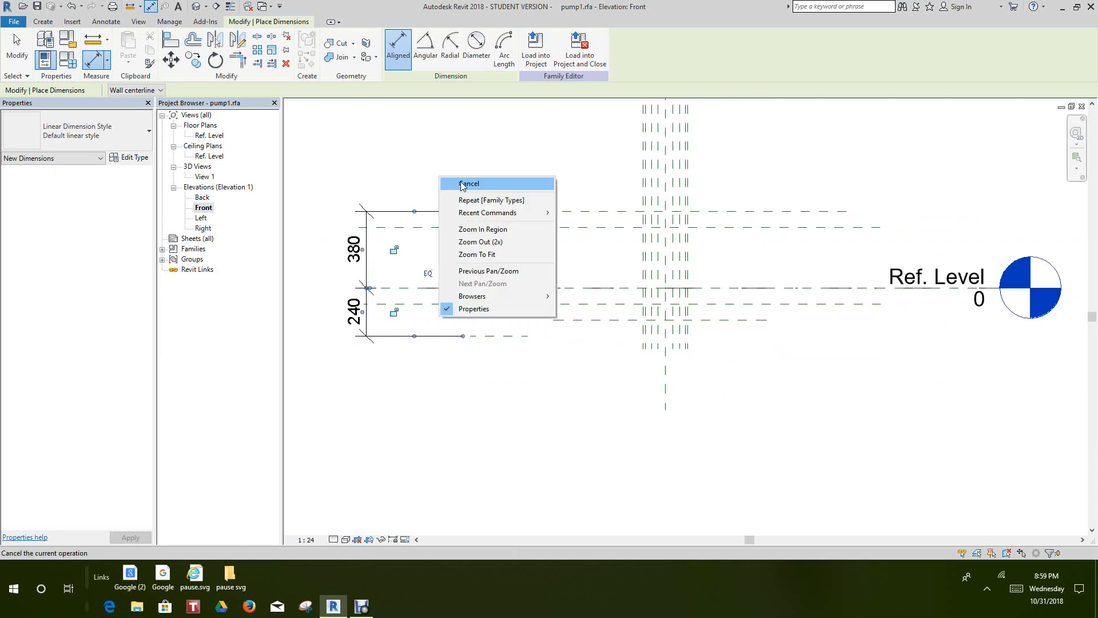
pyautogui.click(455, 182)
# - Move the upper witness line of the two-segment dimension to the horizontal plane just below the topmost one
pyautogui.scroll(1, 413, 219)
pyautogui.scroll(1, 413, 219)
pyautogui.rightClick(405, 179)
pyautogui.click(415, 183)
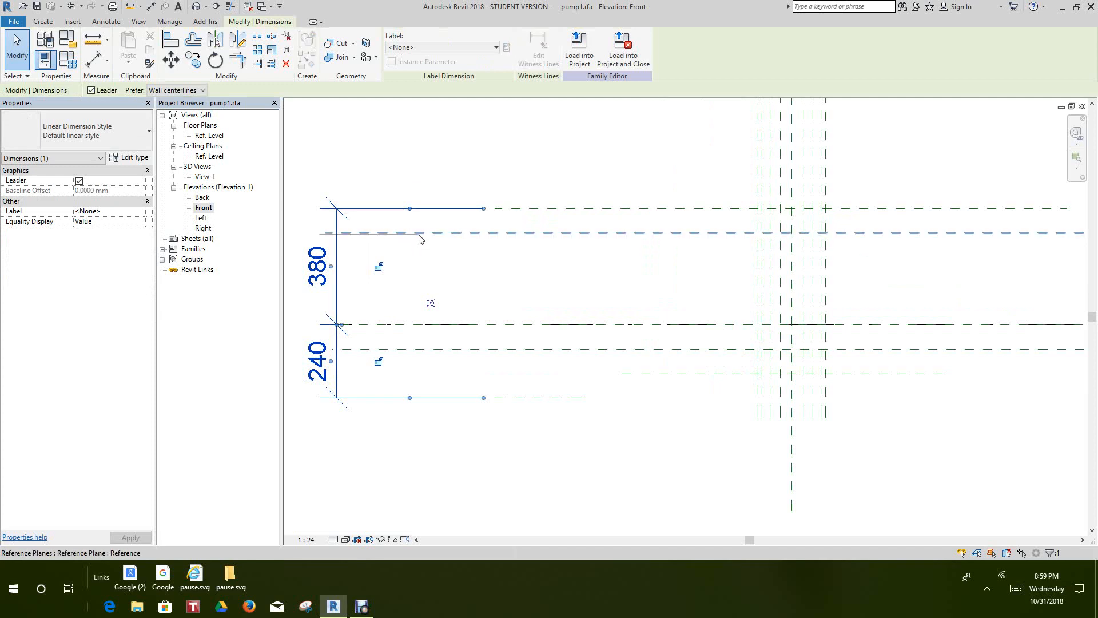
pyautogui.click(465, 270)
pyautogui.scroll(-1, 473, 272)
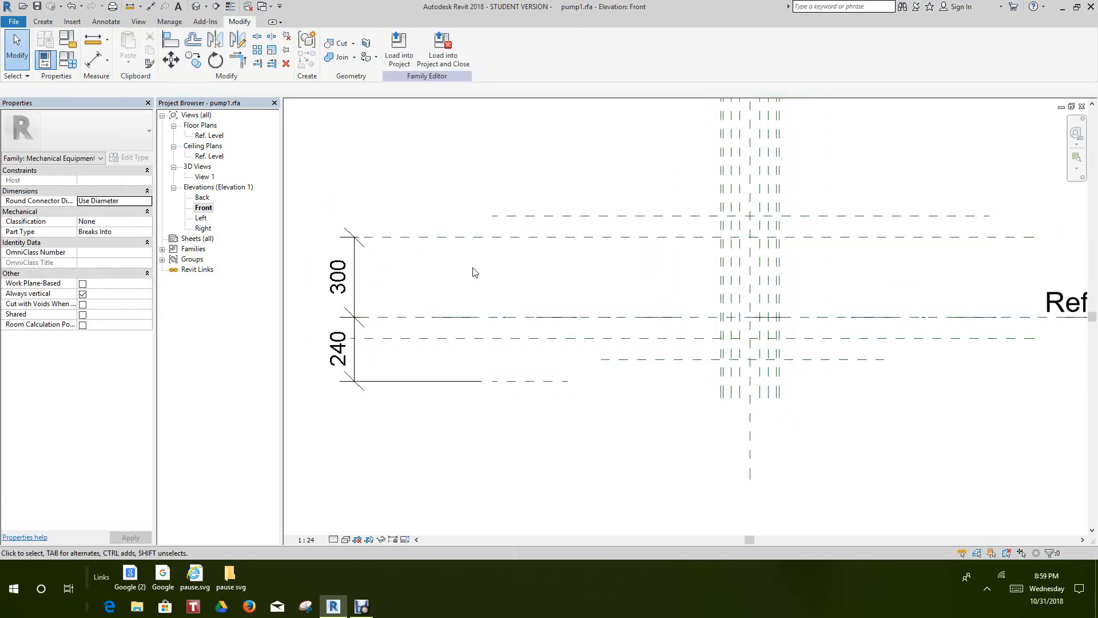
# - Draw a horizontal reference plane across the vertical planes, about 95 mm above the Ref. Level
pyautogui.scroll(-3, 564, 346)
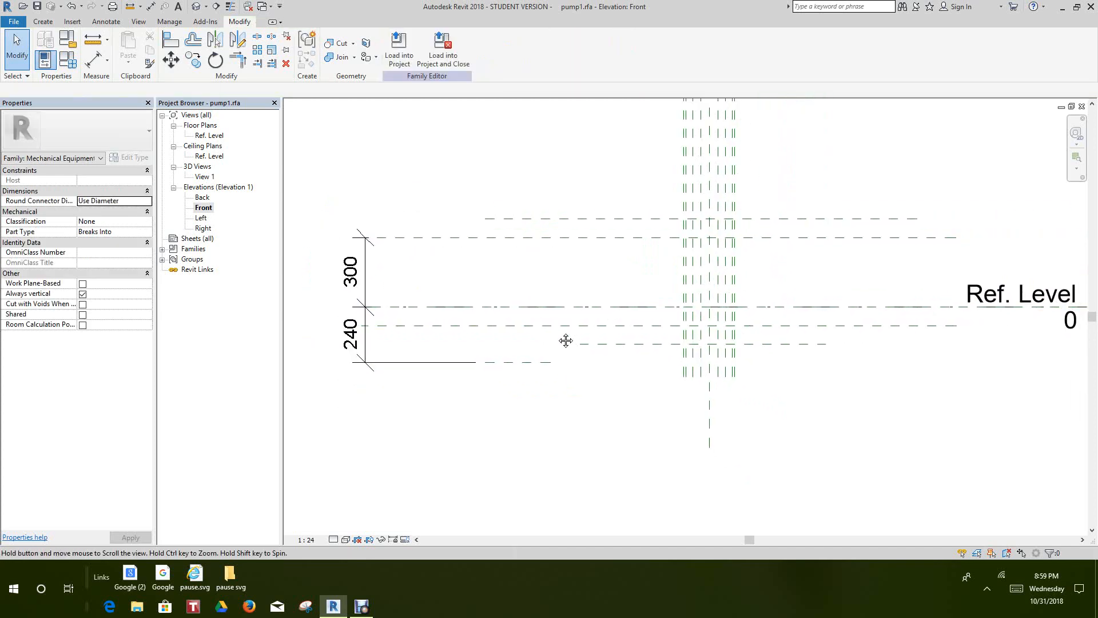
pyautogui.moveTo(568, 334); pyautogui.dragTo(555, 314, button='middle')
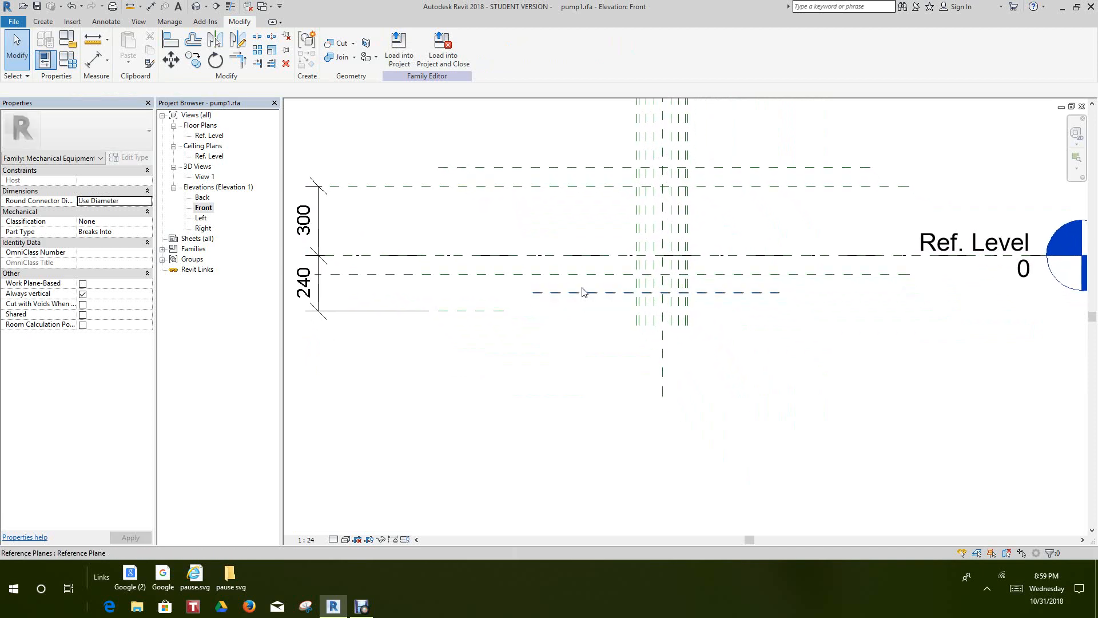
pyautogui.scroll(2, 582, 287)
pyautogui.moveTo(581, 287); pyautogui.dragTo(566, 332, button='middle')
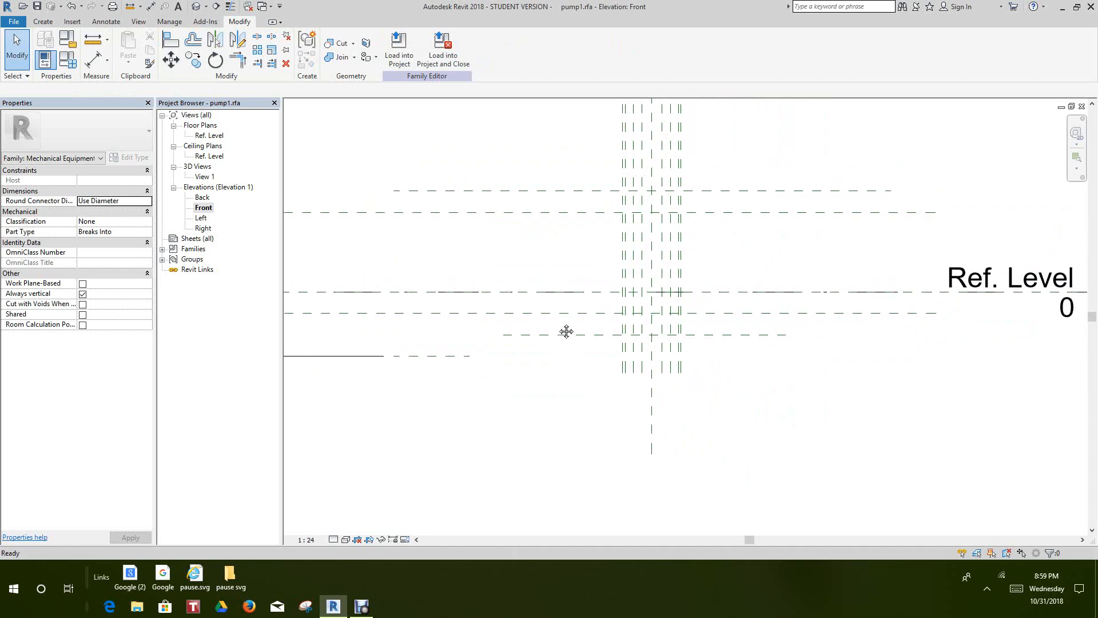
pyautogui.scroll(-2, 558, 324)
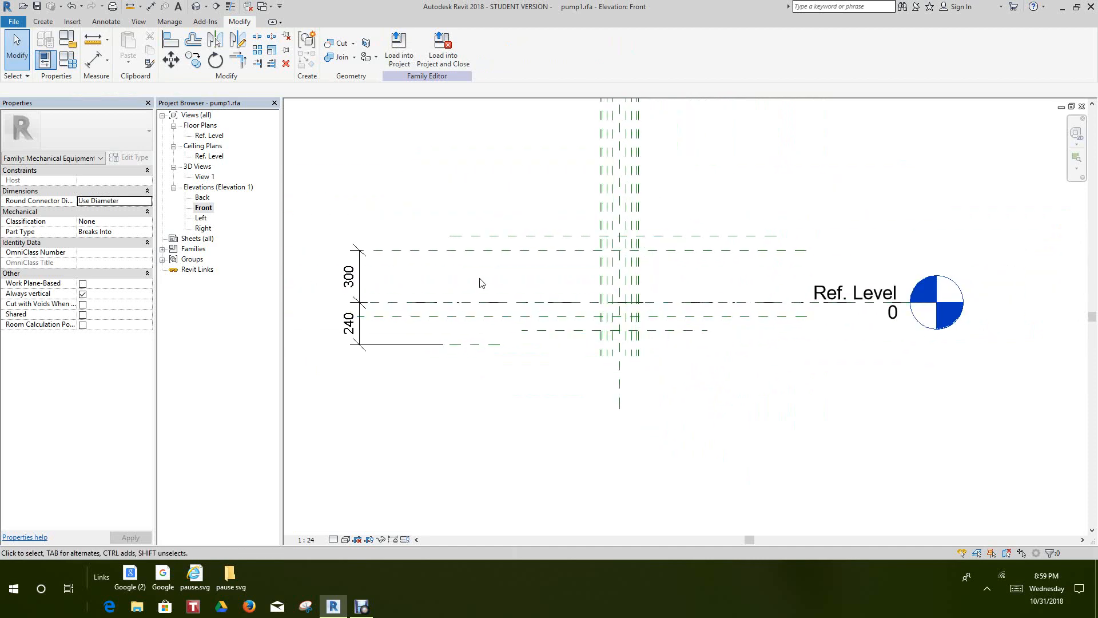
pyautogui.click(46, 22)
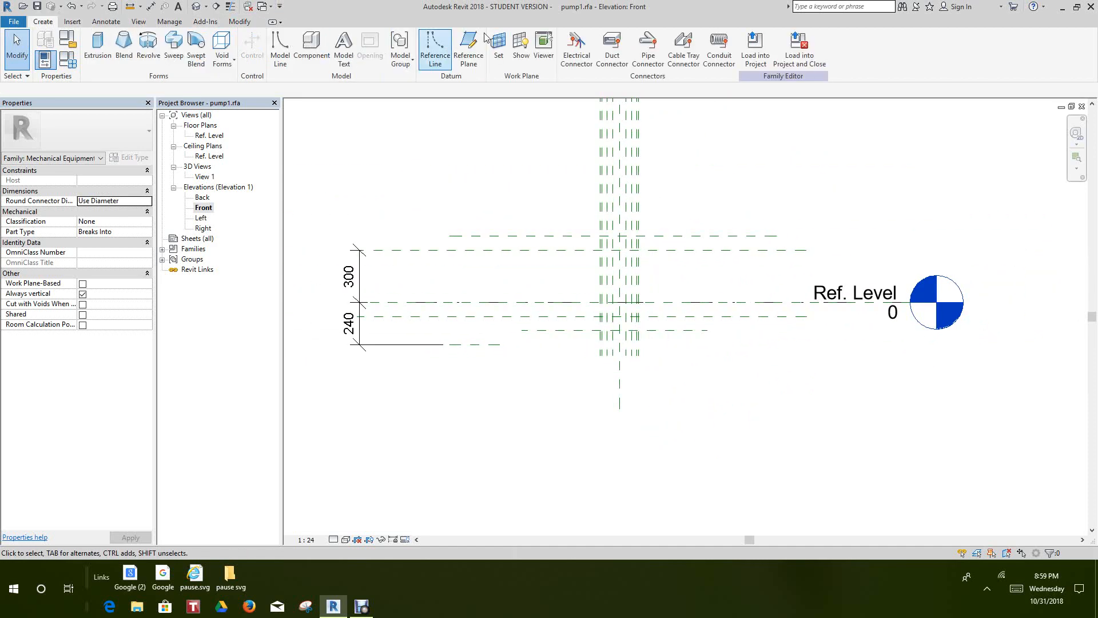
pyautogui.click(464, 42)
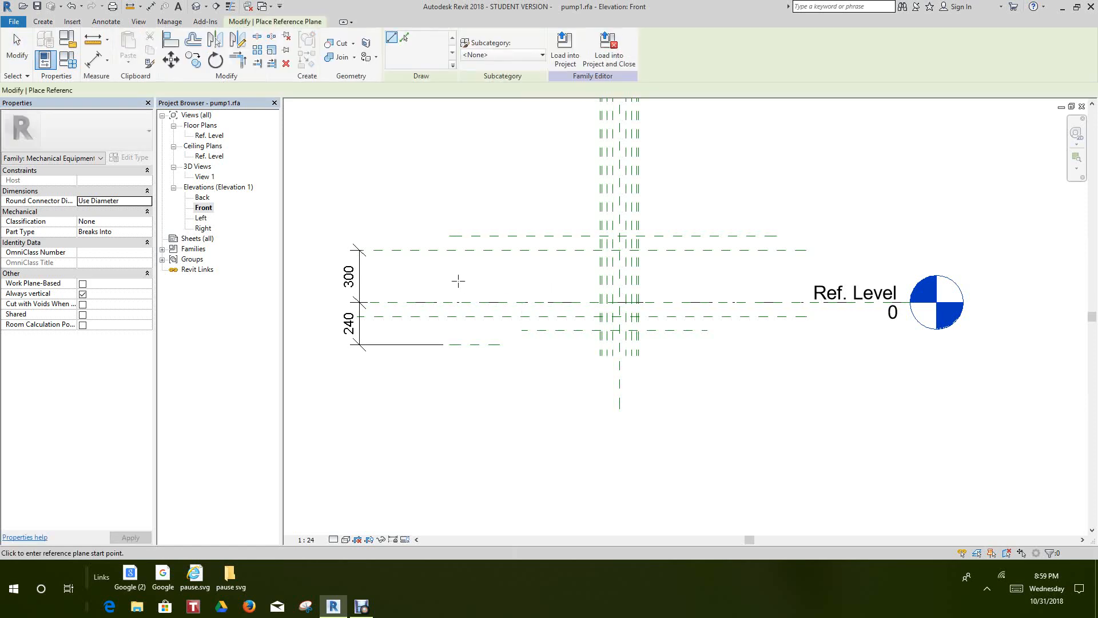
pyautogui.click(437, 285)
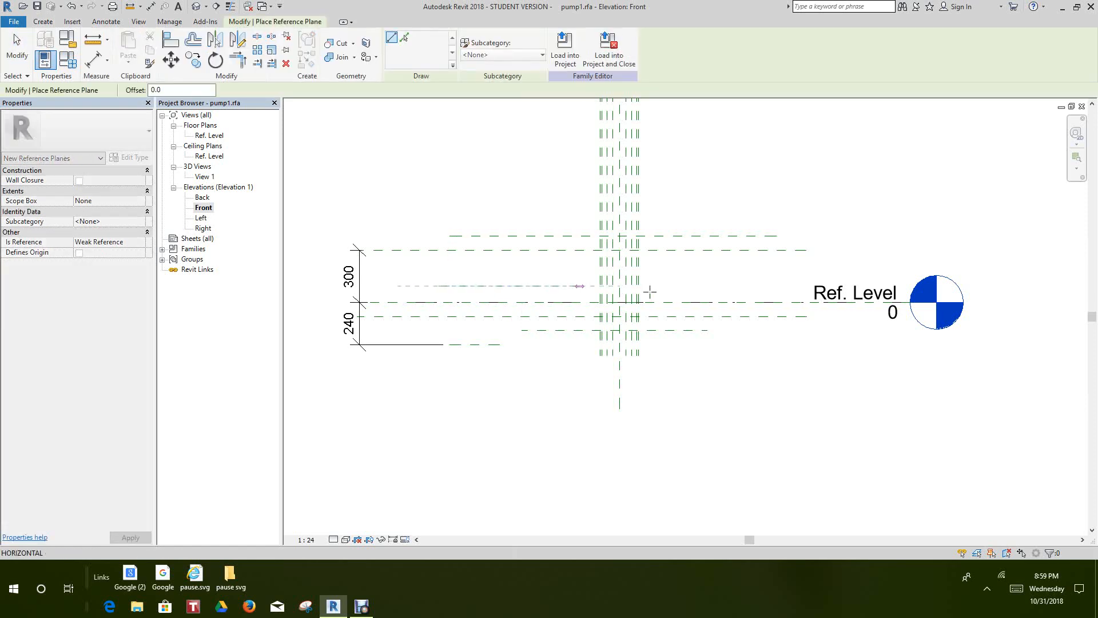
pyautogui.click(788, 284)
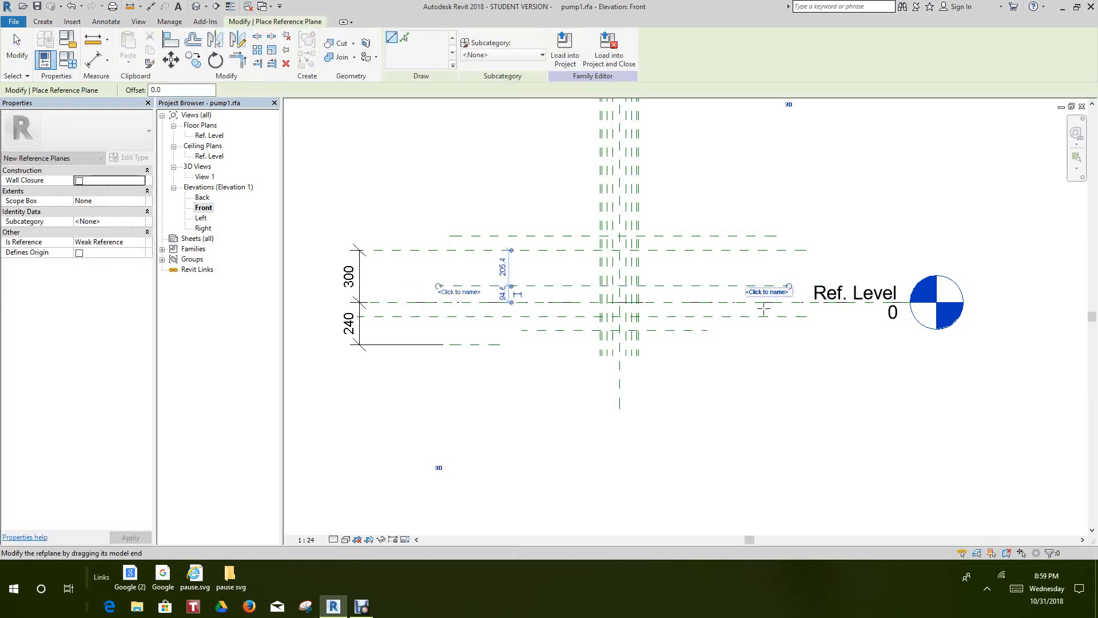
pyautogui.scroll(3, 642, 343)
pyautogui.scroll(-1, 506, 309)
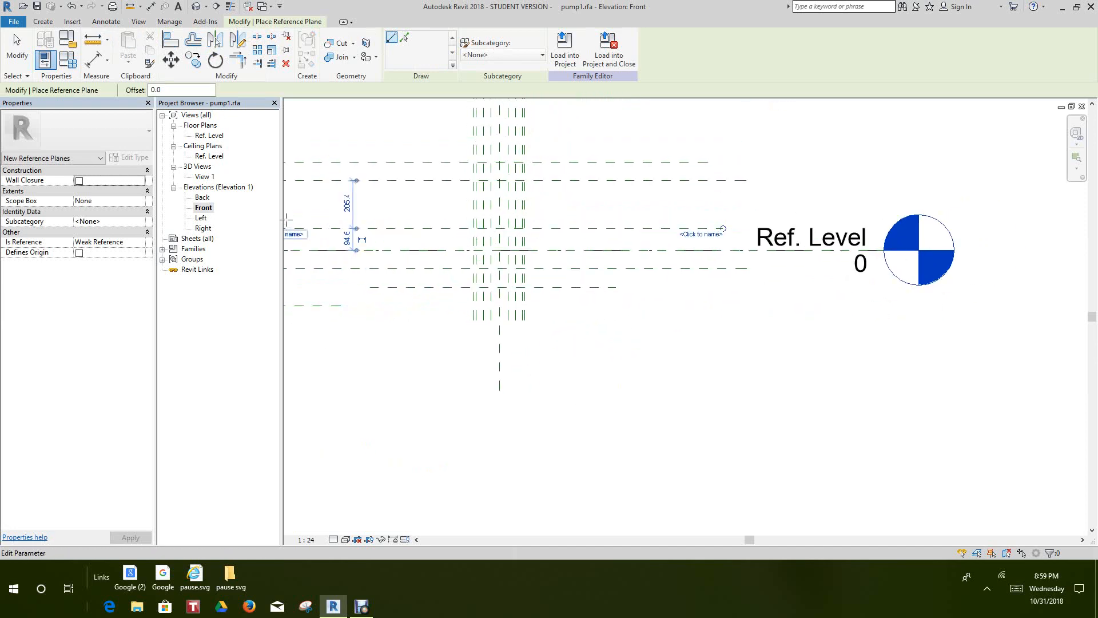
pyautogui.moveTo(300, 223); pyautogui.dragTo(480, 346, button='middle')
pyautogui.scroll(1, 508, 342)
pyautogui.scroll(-2, 507, 342)
pyautogui.rightClick(436, 159)
pyautogui.click(456, 166)
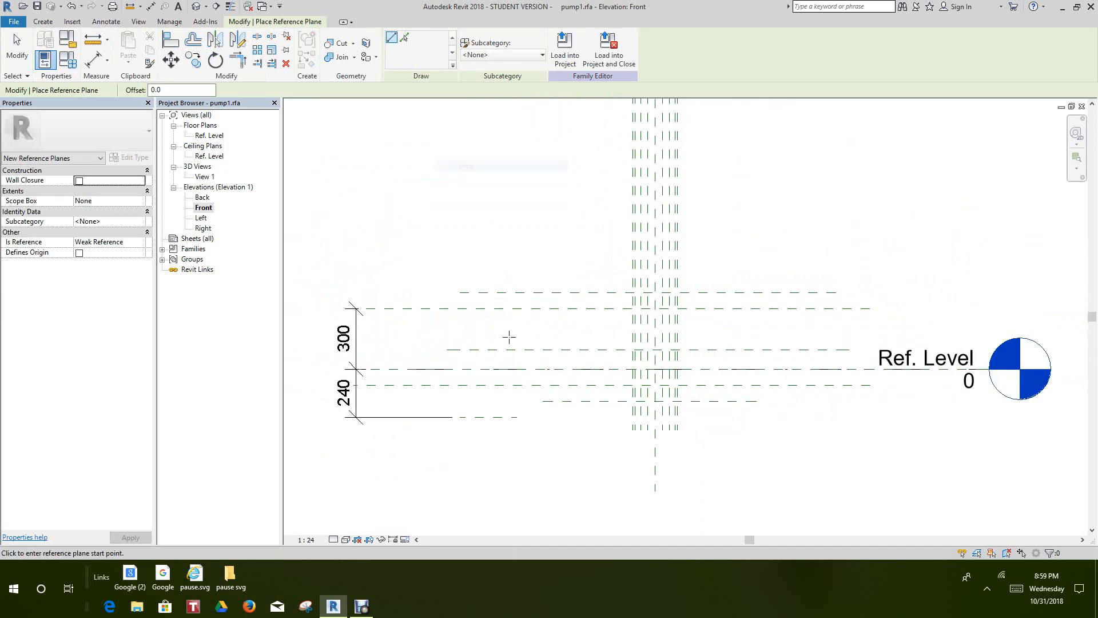
# - Place a two-segment aligned dimension across the Ref. Level and the horizontal planes immediately below and above it, and set the segments equal
pyautogui.scroll(2, 483, 286)
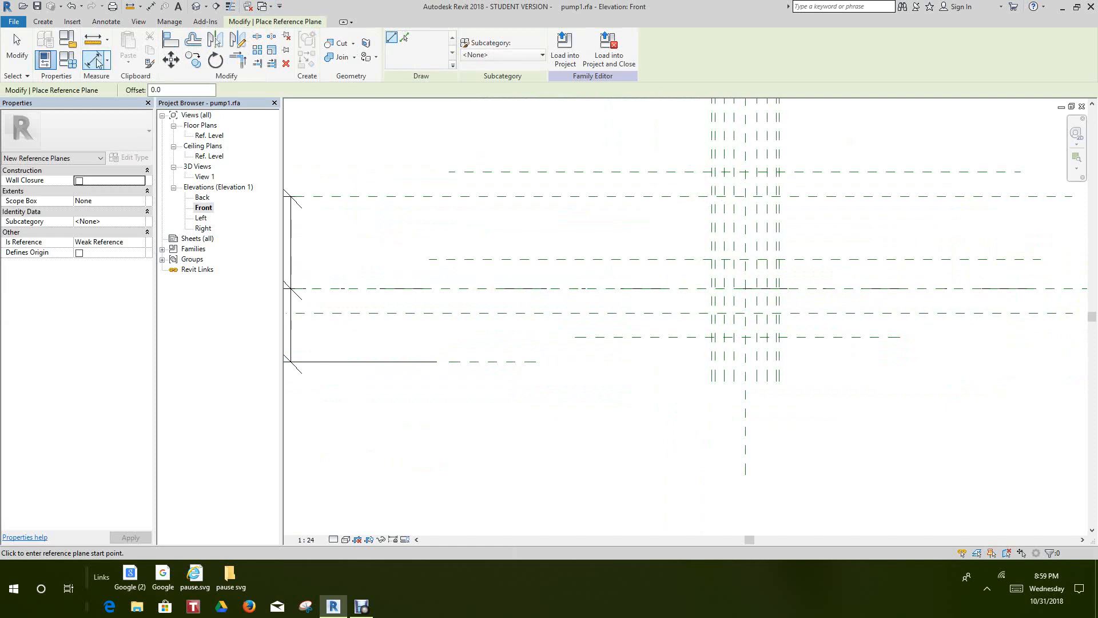
pyautogui.click(105, 21)
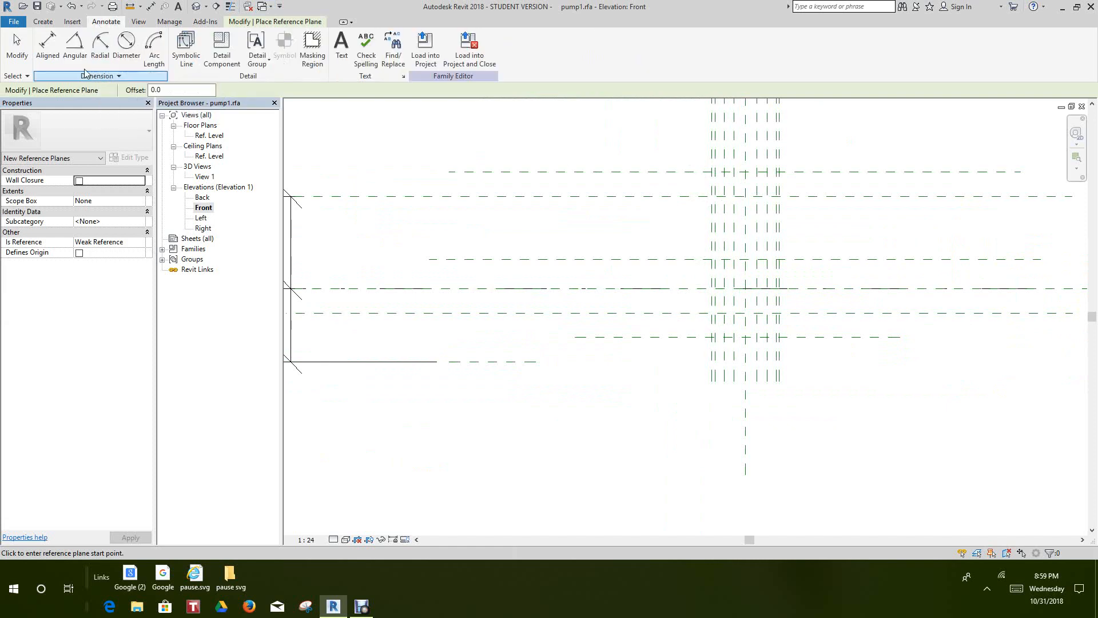
pyautogui.click(48, 44)
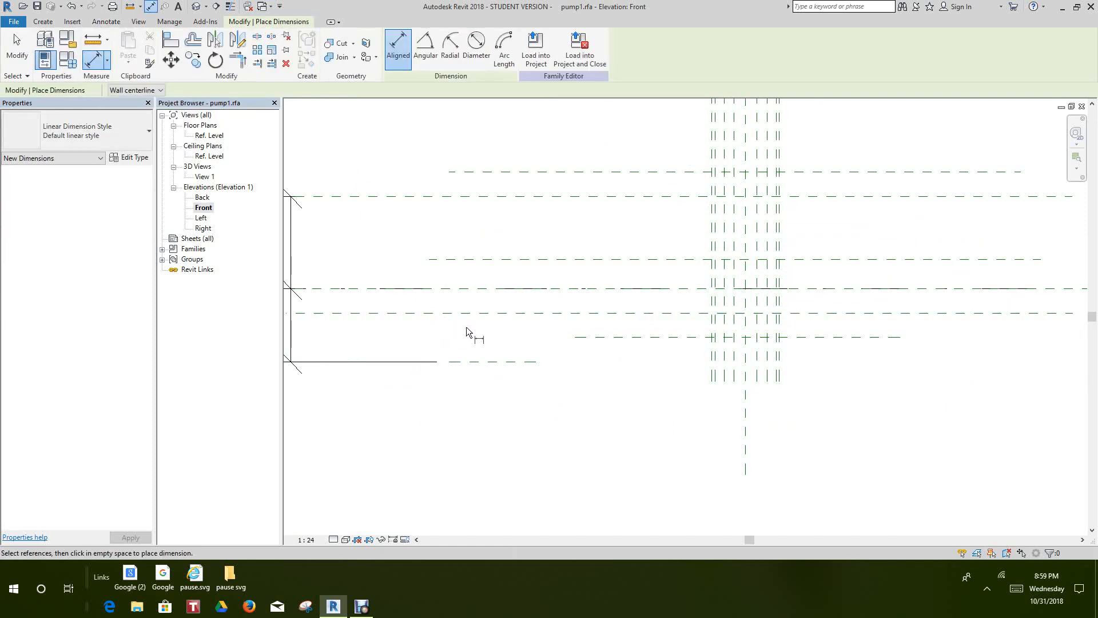
pyautogui.click(483, 314)
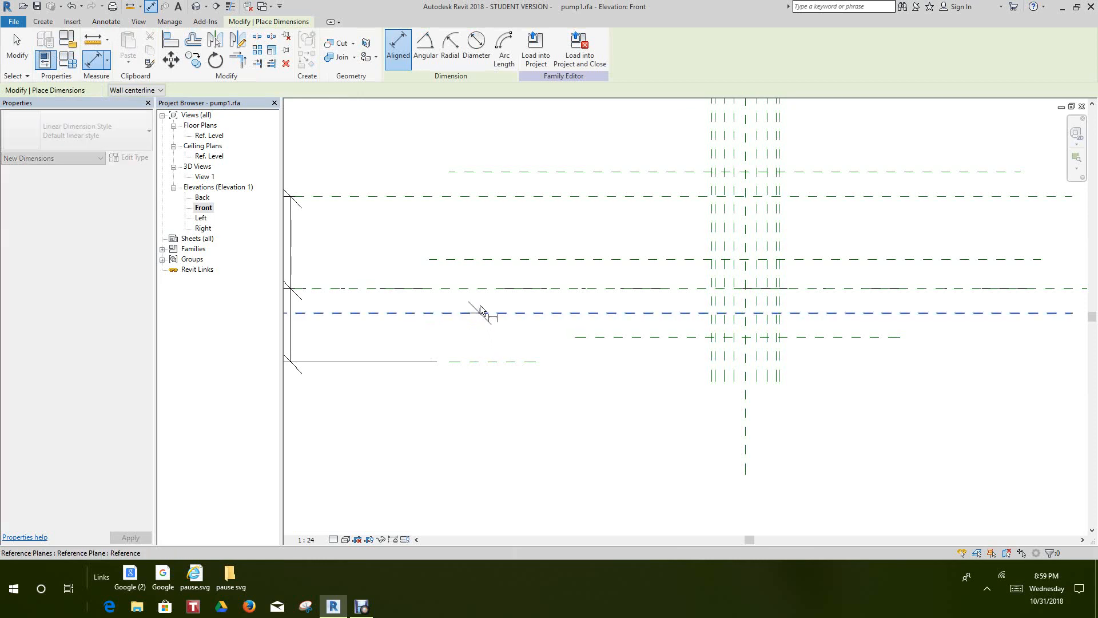
pyautogui.click(478, 289)
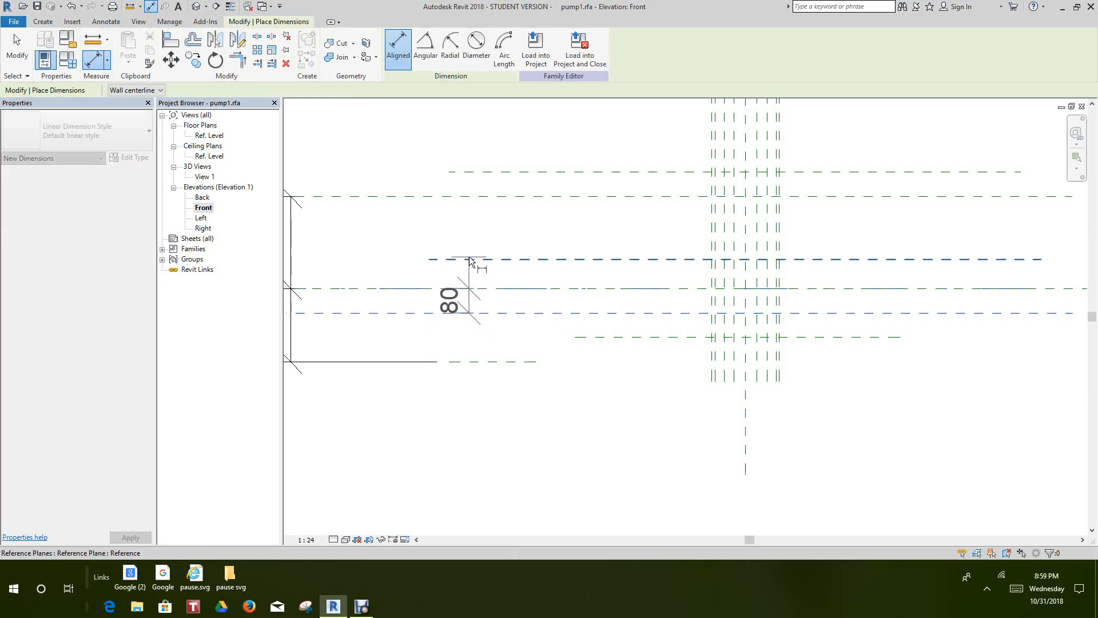
pyautogui.click(469, 259)
pyautogui.click(445, 212)
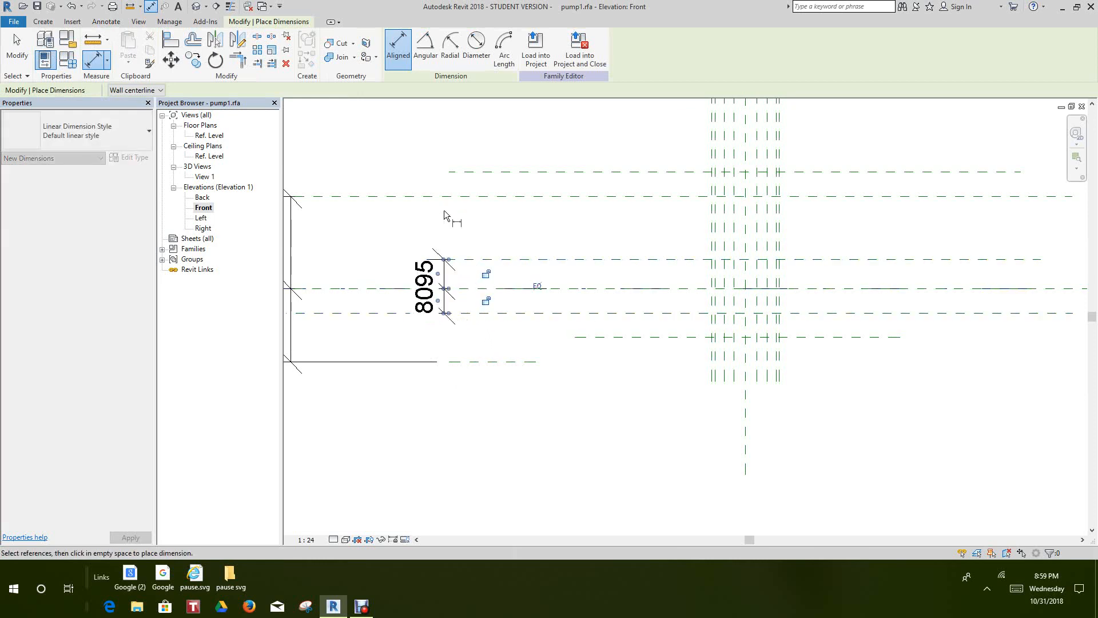
pyautogui.click(538, 285)
# - Add an aligned dimension between the Ref. Level and the second horizontal plane below it, just right of the vertical planes
pyautogui.scroll(-2, 550, 322)
pyautogui.scroll(-1, 552, 336)
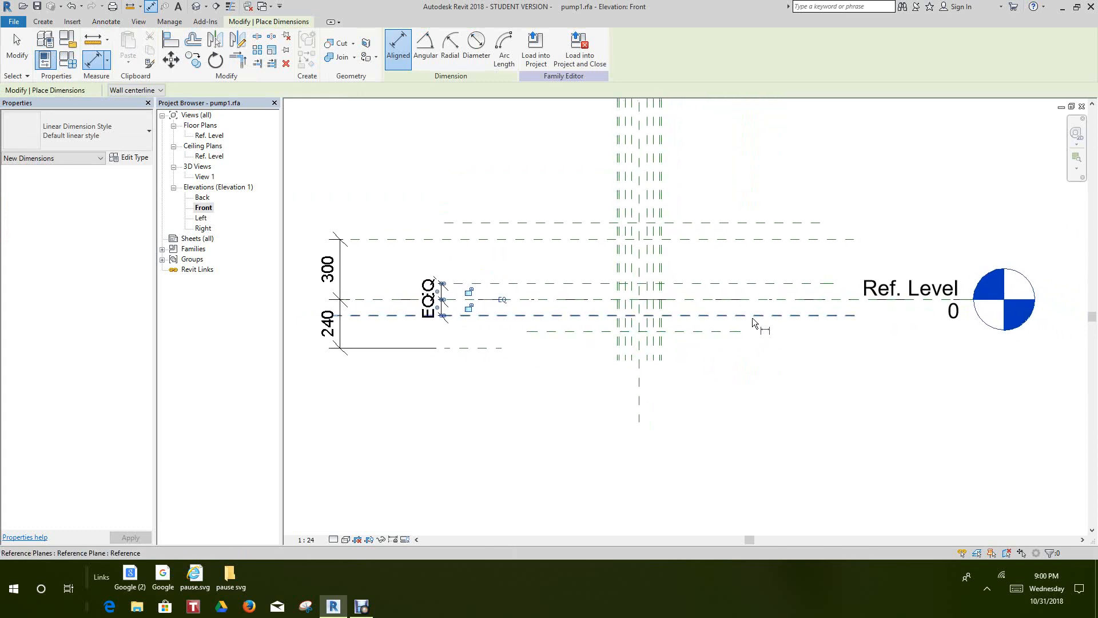
pyautogui.scroll(2, 732, 329)
pyautogui.moveTo(730, 335); pyautogui.dragTo(667, 287, button='middle')
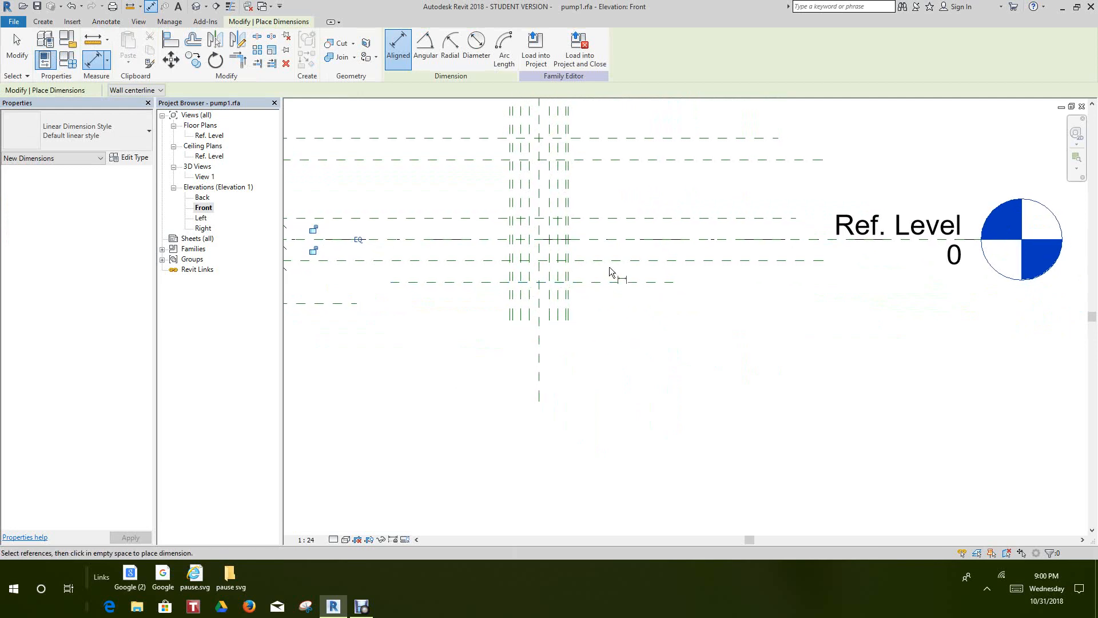
pyautogui.scroll(1, 606, 263)
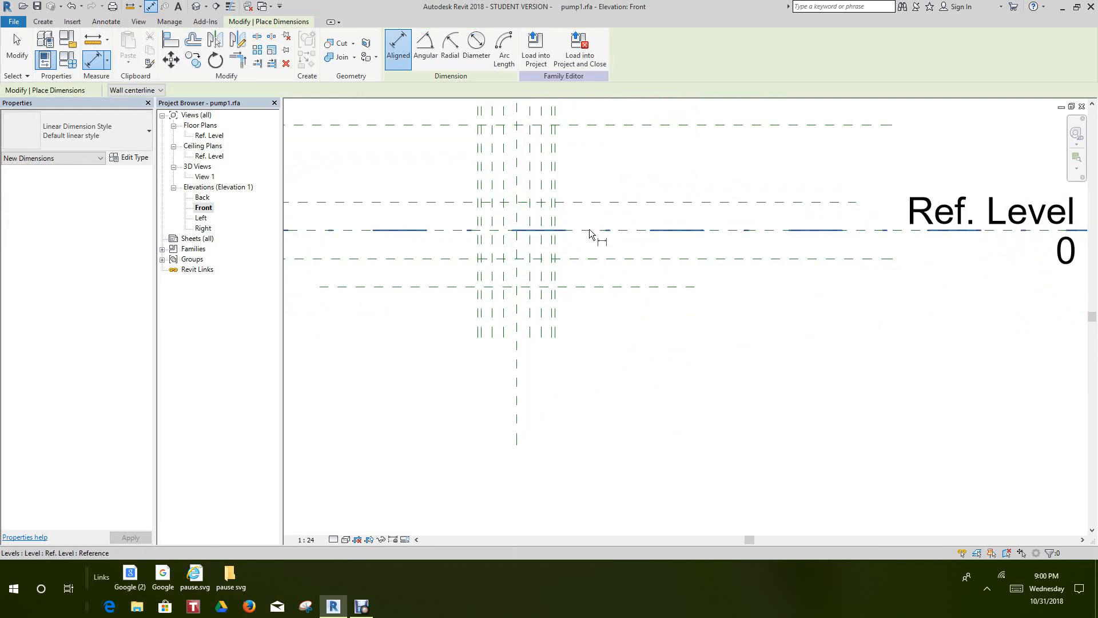
pyautogui.click(589, 231)
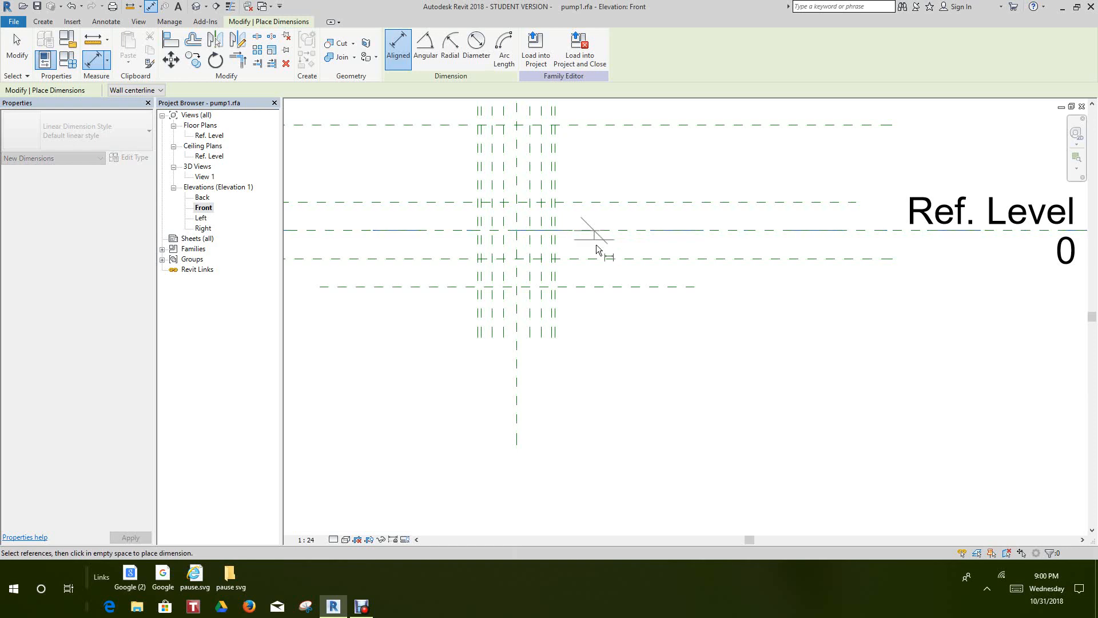
pyautogui.click(607, 286)
pyautogui.click(636, 375)
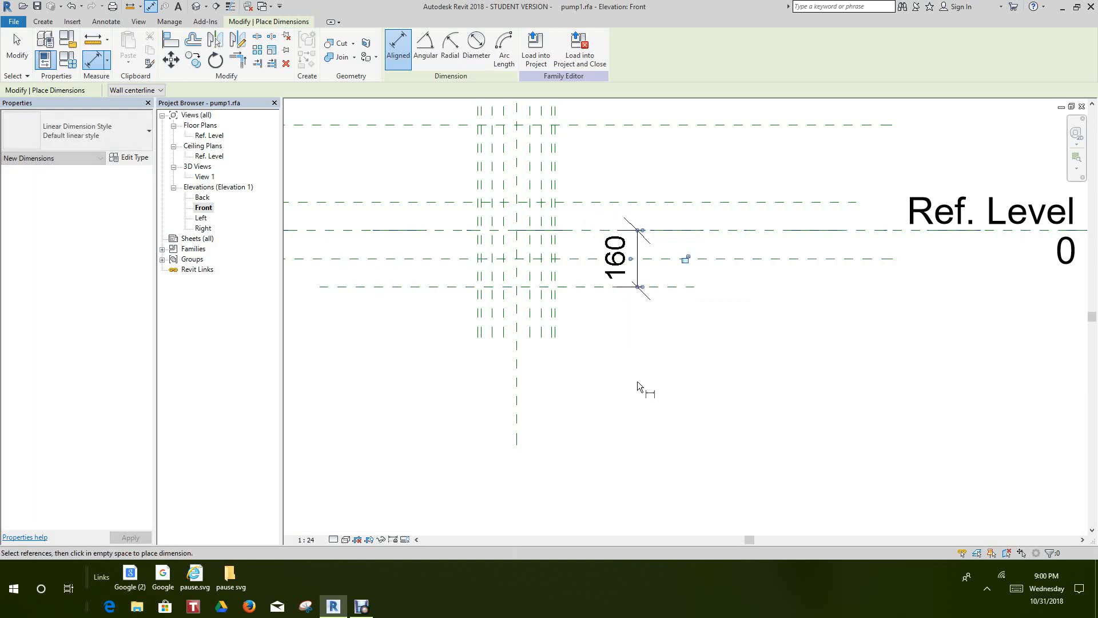
# - Add an aligned dimension from the horizontal plane just above the Ref. Level to the second plane below it
pyautogui.moveTo(703, 358); pyautogui.dragTo(657, 374, button='middle')
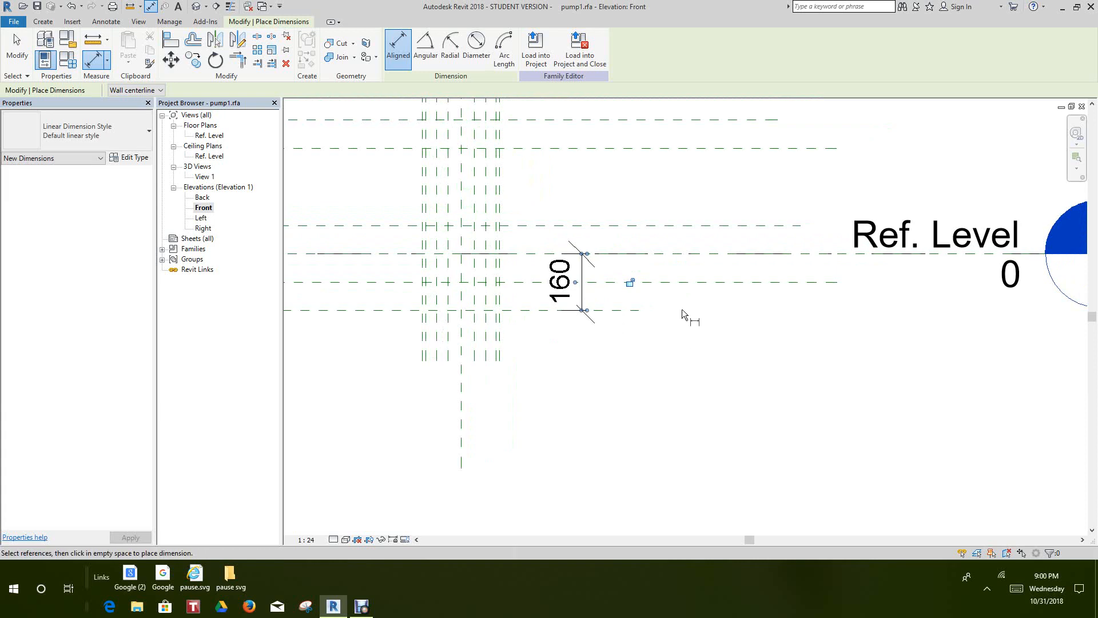
pyautogui.click(654, 224)
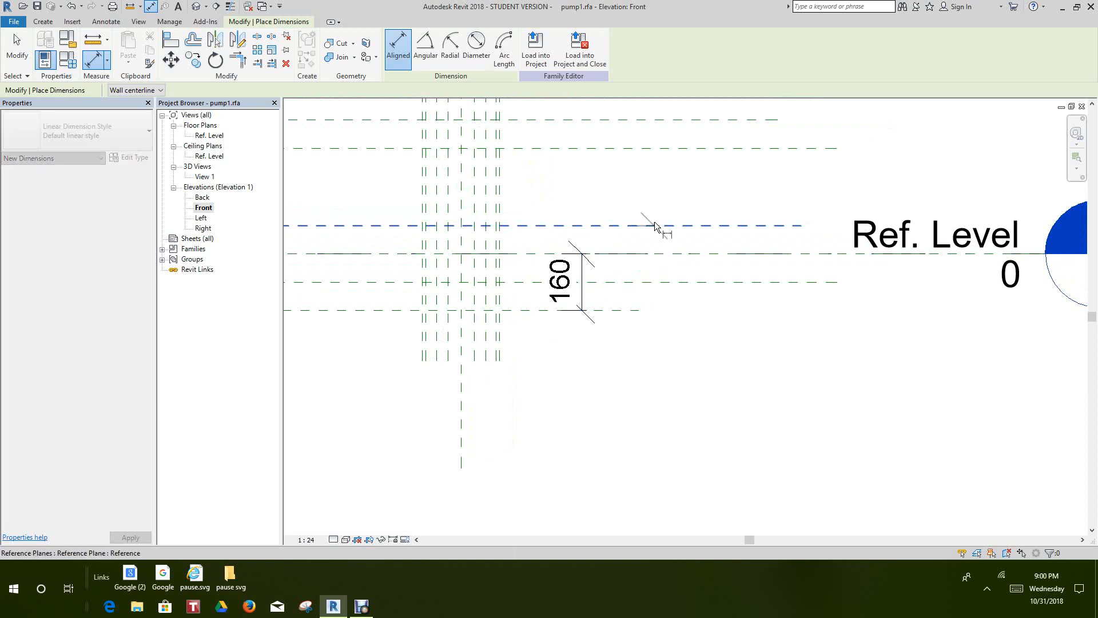
pyautogui.click(633, 310)
pyautogui.click(684, 343)
# - Dimension from the horizontal plane just below the Ref. Level to the third plane above the Ref. Level
pyautogui.moveTo(686, 346); pyautogui.dragTo(650, 383, button='middle')
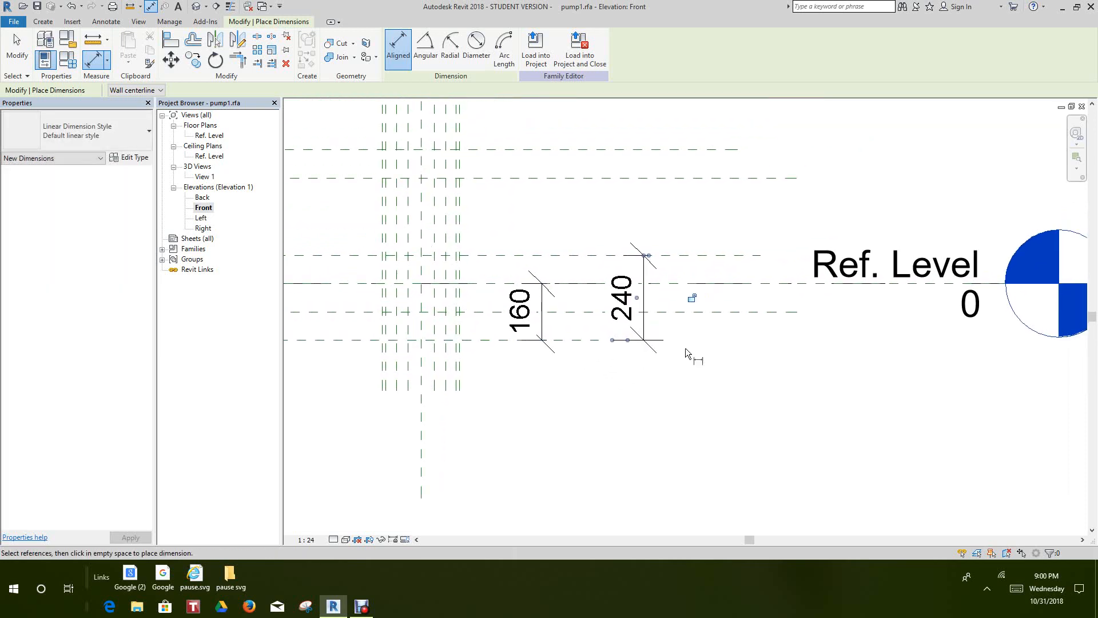
pyautogui.click(716, 314)
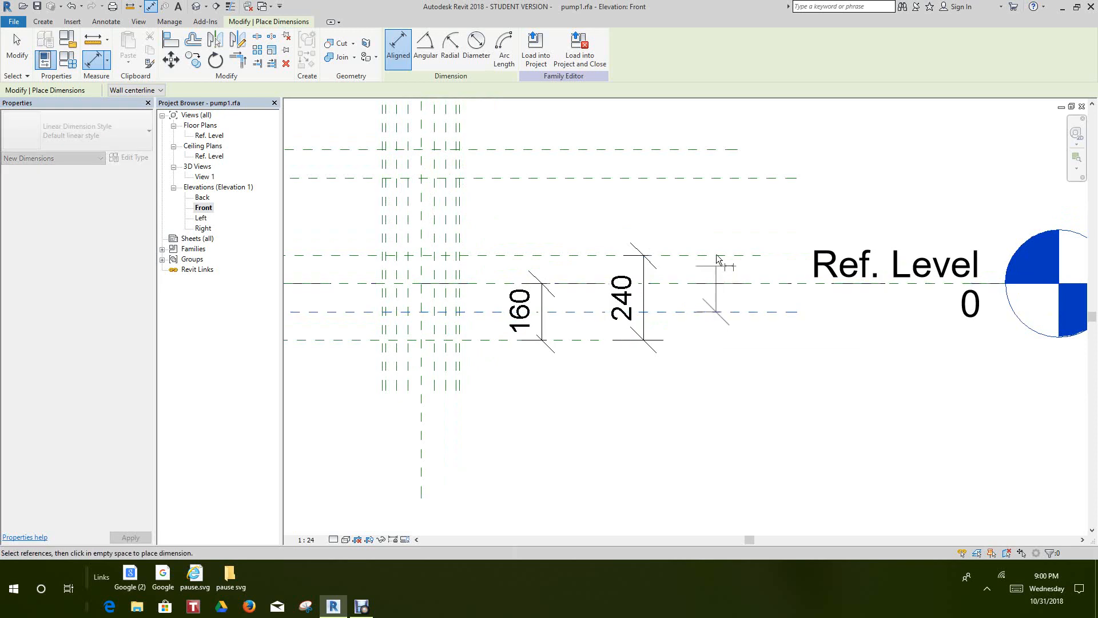
pyautogui.click(710, 150)
pyautogui.click(758, 121)
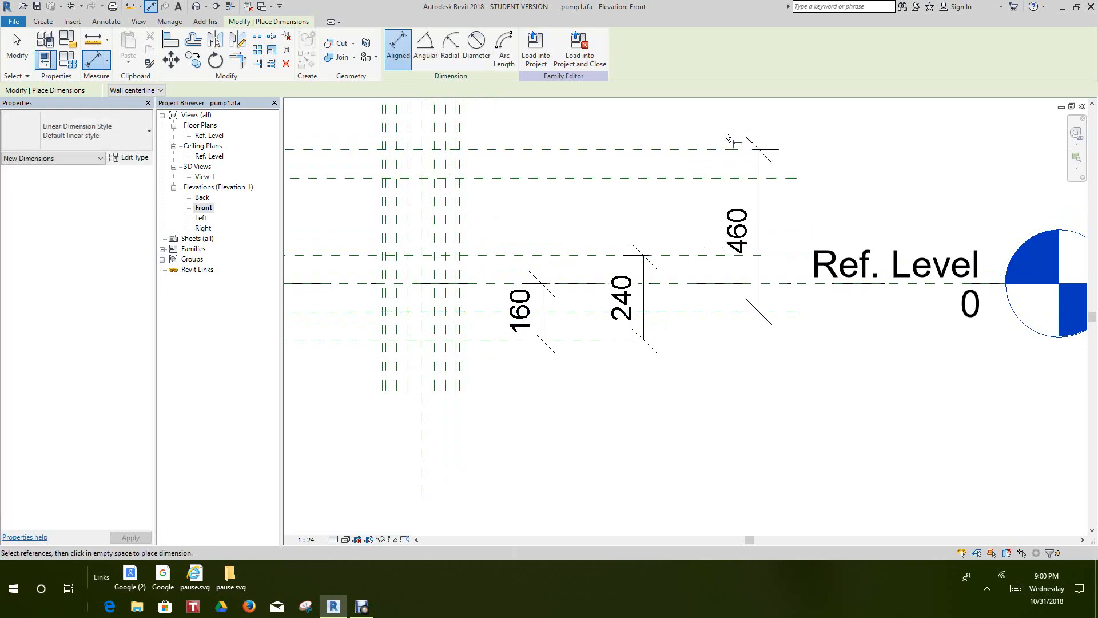
# - Dimension from the horizontal plane just below the Ref. Level to the far upper horizontal plane
pyautogui.scroll(-3, 725, 171)
pyautogui.scroll(-1, 671, 411)
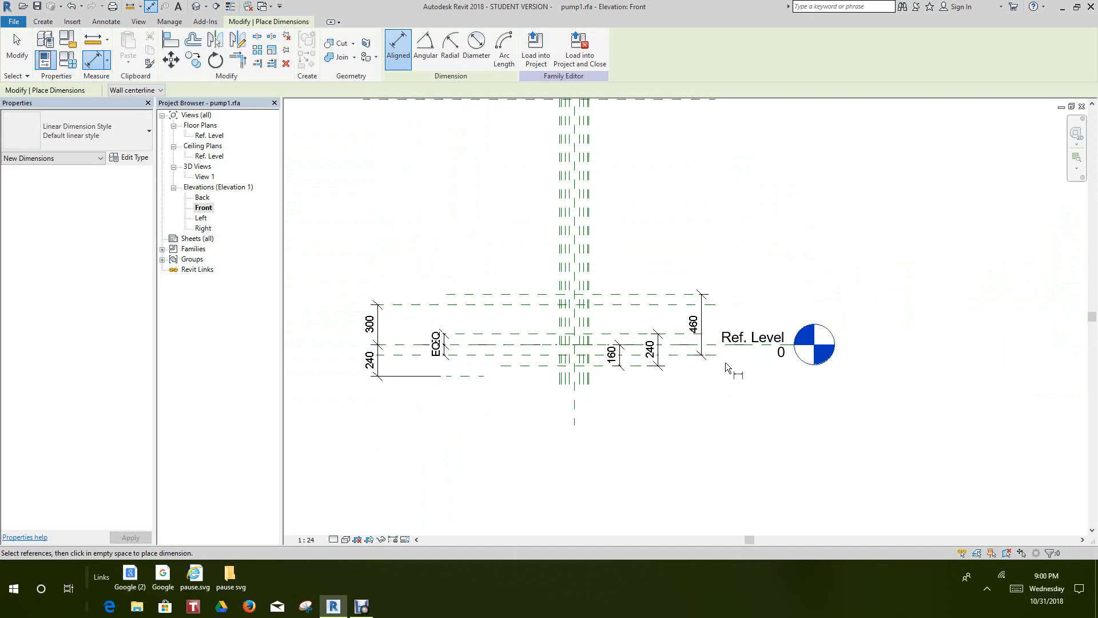
pyautogui.moveTo(726, 362); pyautogui.dragTo(728, 435, button='middle')
pyautogui.click(711, 411)
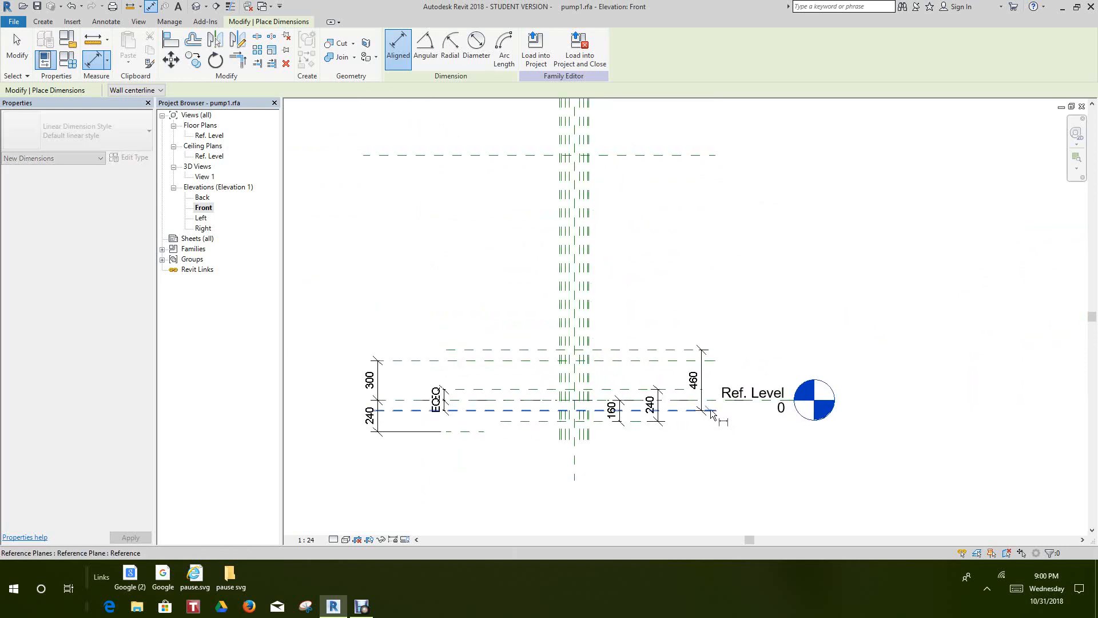
pyautogui.click(697, 156)
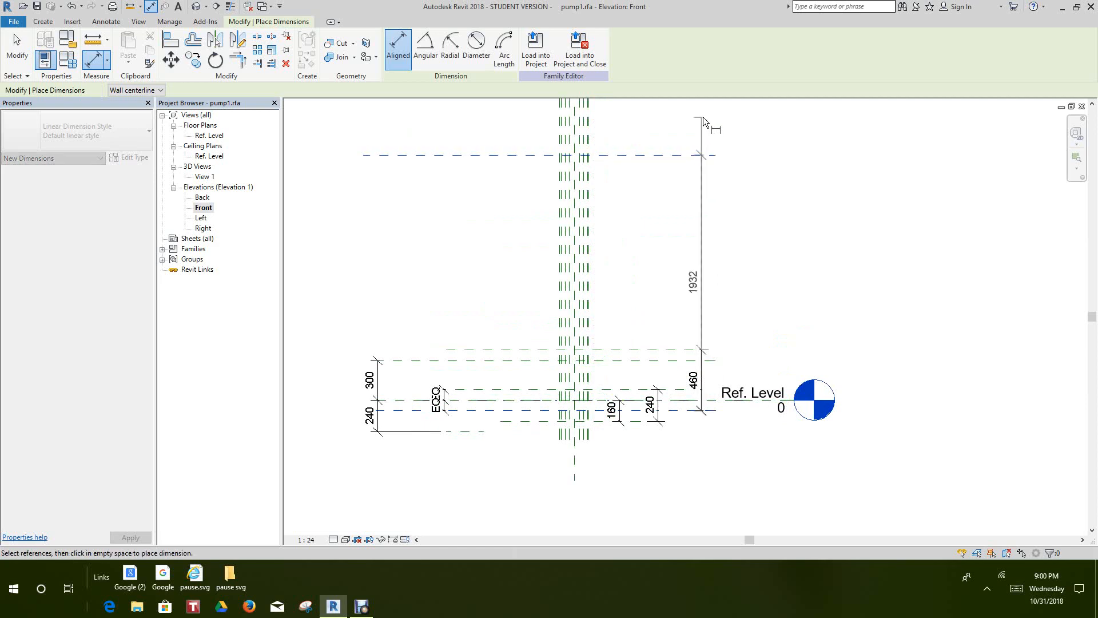
pyautogui.click(703, 116)
# - End the dimension command and delete the 240 dimension on the right of the vertical planes
pyautogui.moveTo(790, 169); pyautogui.dragTo(795, 177, button='middle')
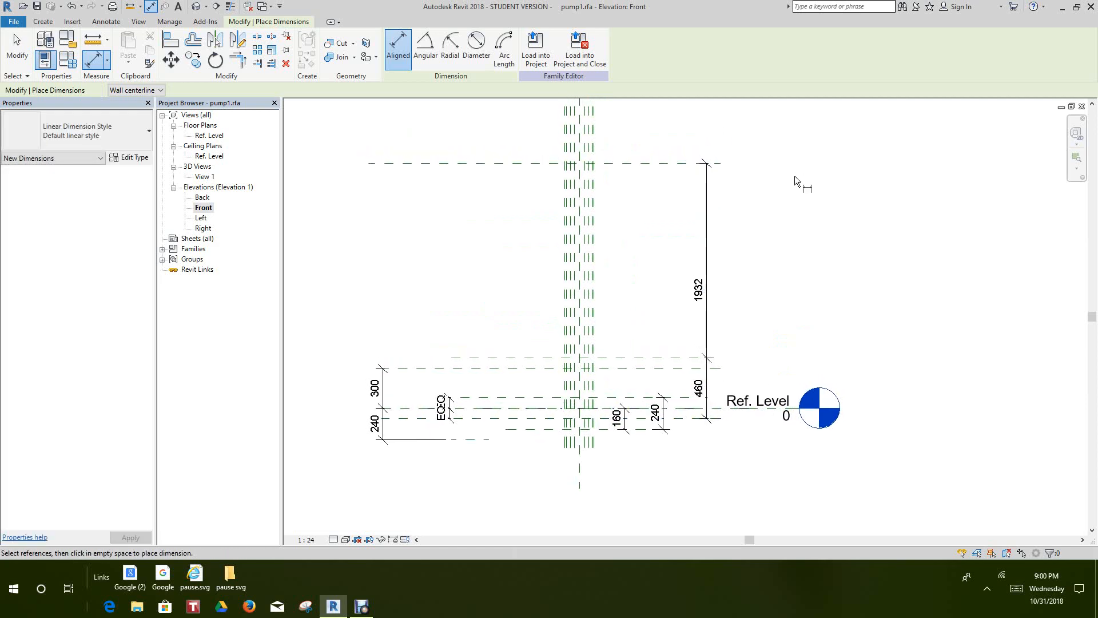
pyautogui.scroll(-1, 804, 266)
pyautogui.moveTo(804, 269); pyautogui.dragTo(780, 218, button='middle')
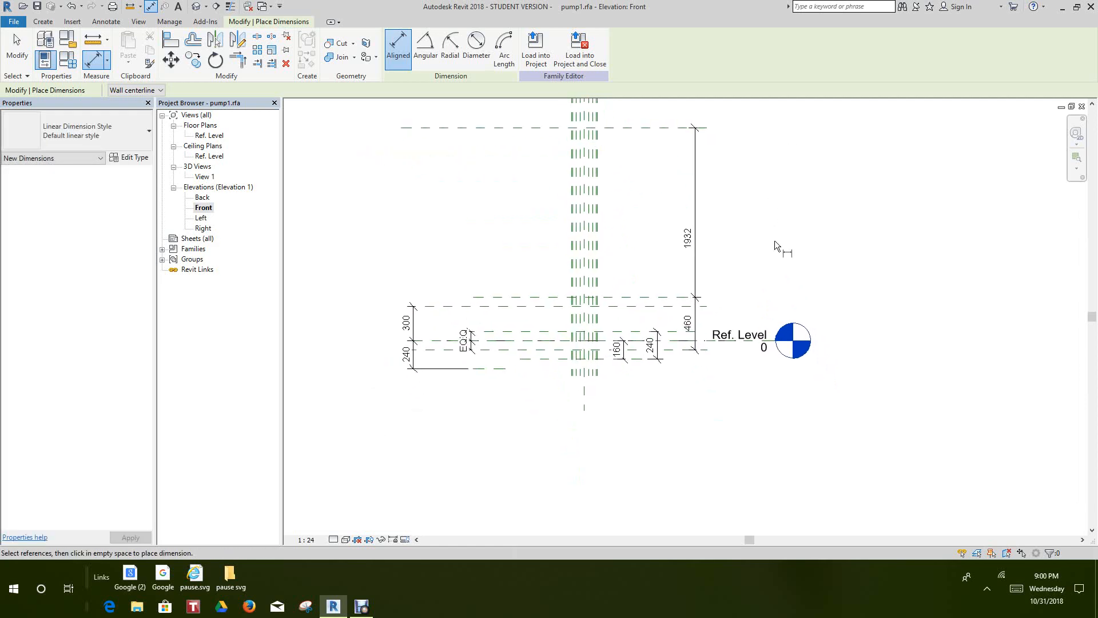
pyautogui.scroll(-1, 760, 255)
pyautogui.scroll(2, 725, 368)
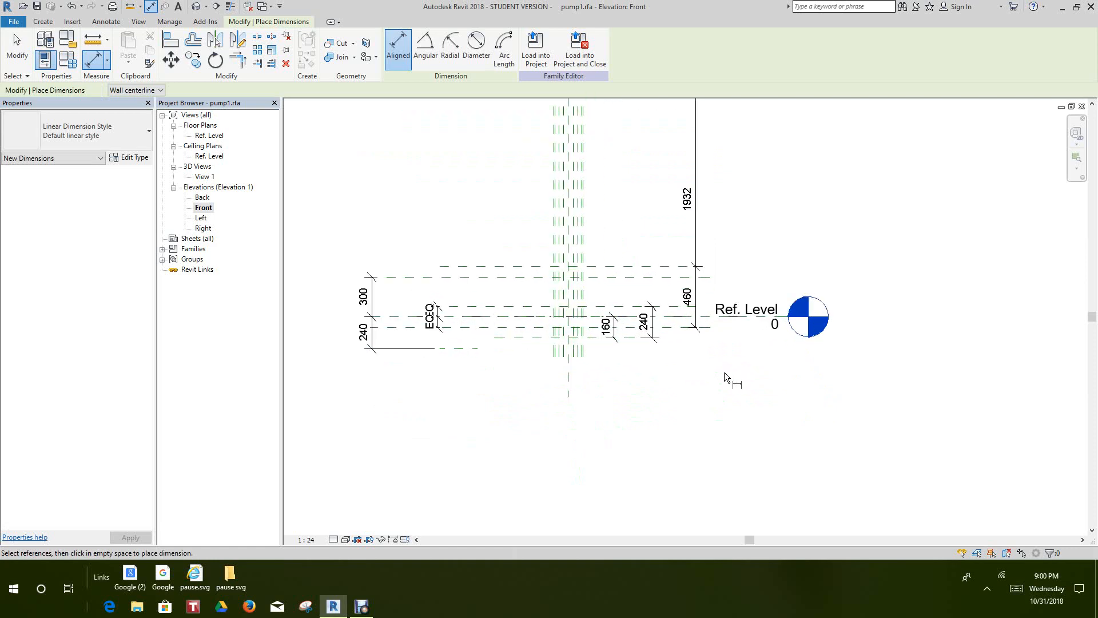
pyautogui.scroll(2, 670, 340)
pyautogui.rightClick(674, 344)
pyautogui.click(701, 352)
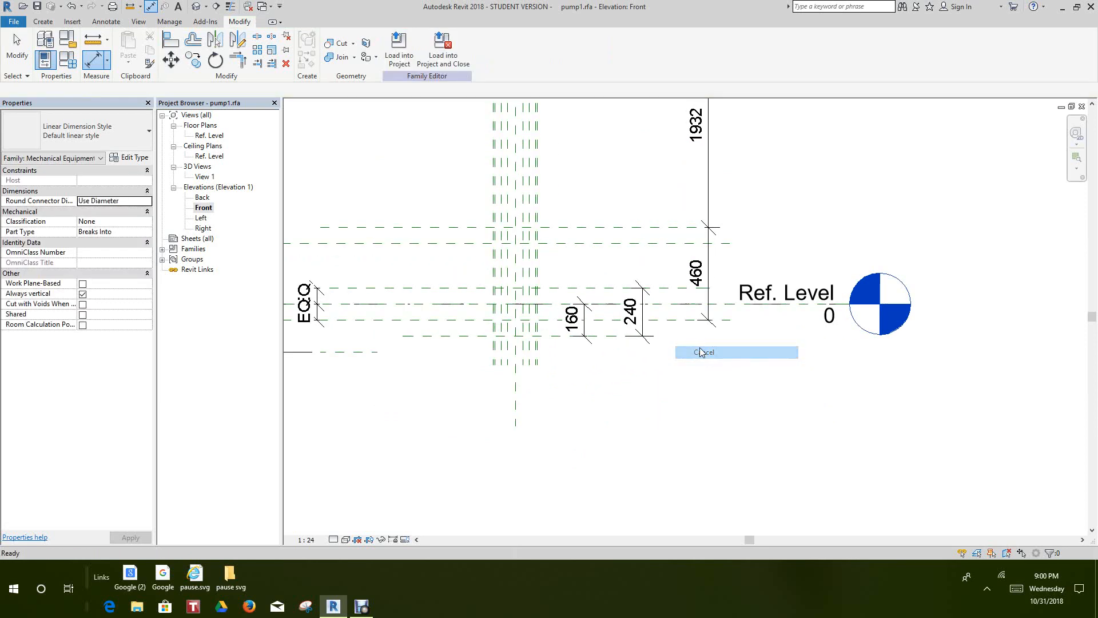
pyautogui.scroll(1, 680, 325)
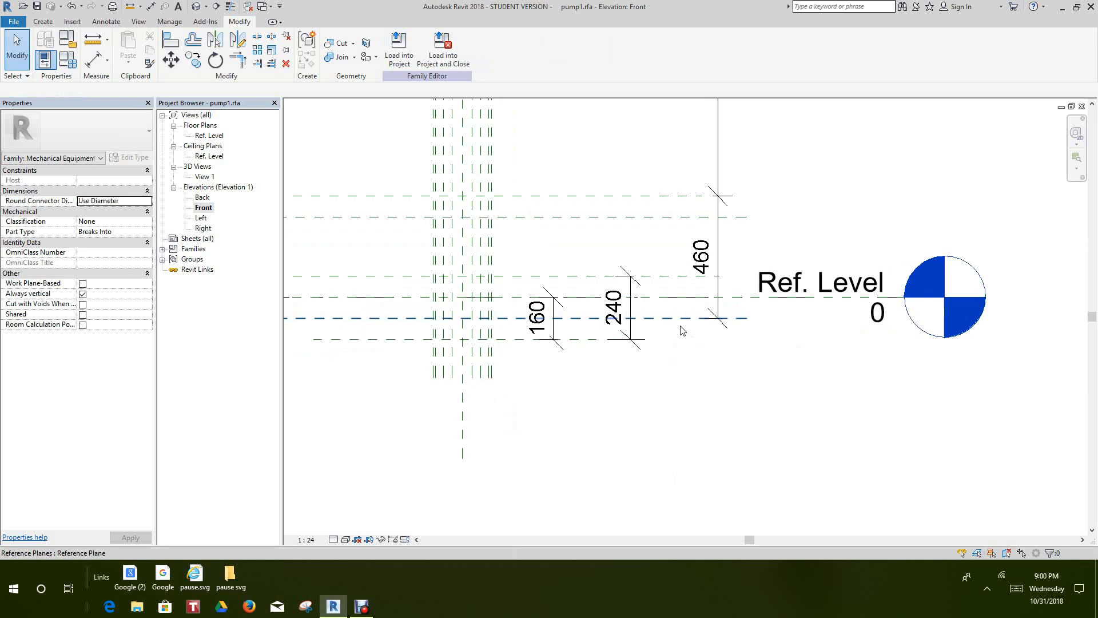
pyautogui.click(638, 310)
pyautogui.rightClick(635, 309)
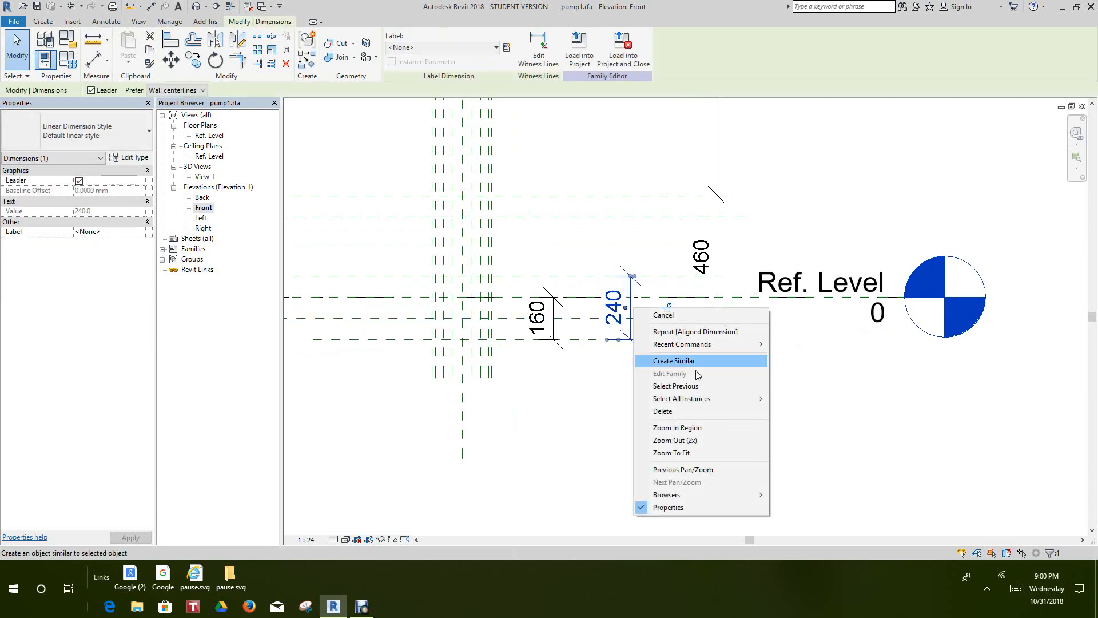
pyautogui.click(693, 411)
# - Add an overall aligned dimension between the two equalized planes around the Ref. Level, placed left of the EQ dimension
pyautogui.scroll(-2, 690, 410)
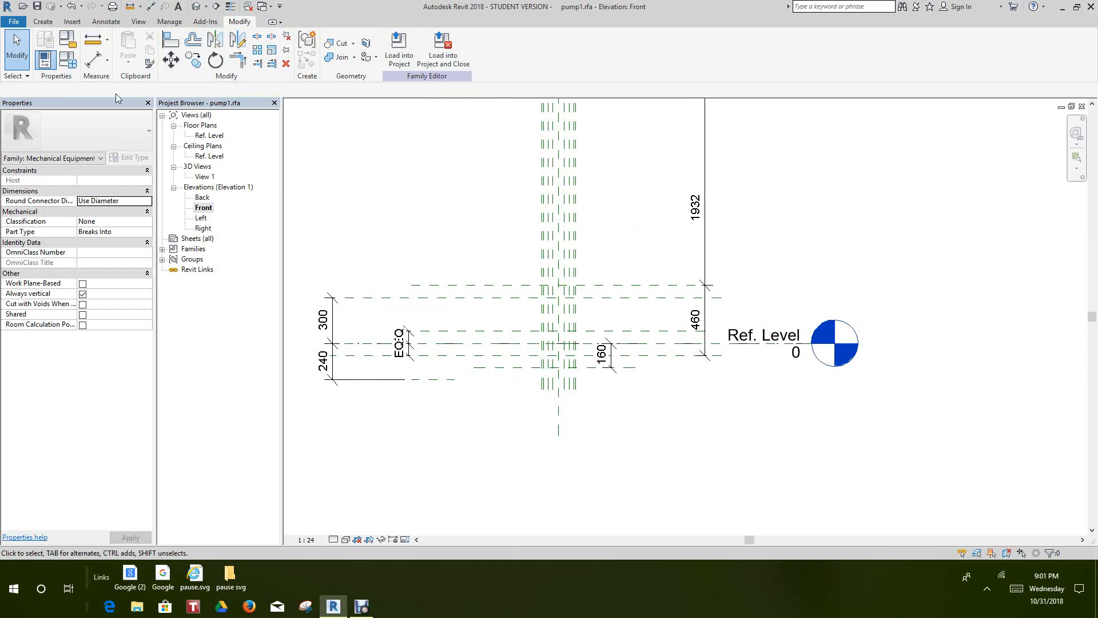
pyautogui.click(93, 59)
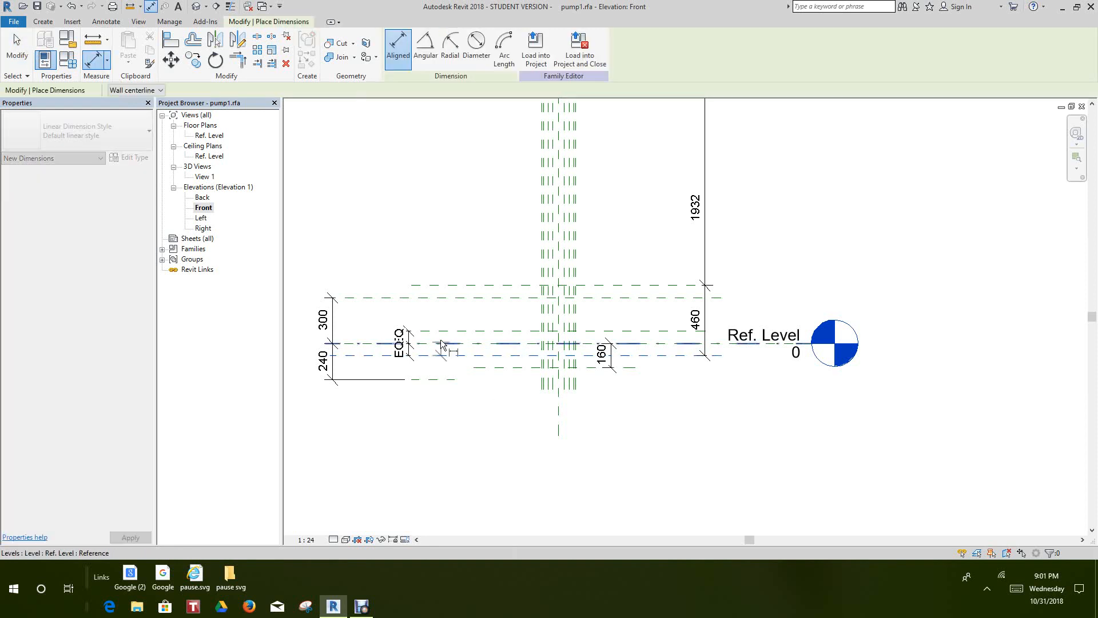
pyautogui.click(441, 331)
pyautogui.click(368, 306)
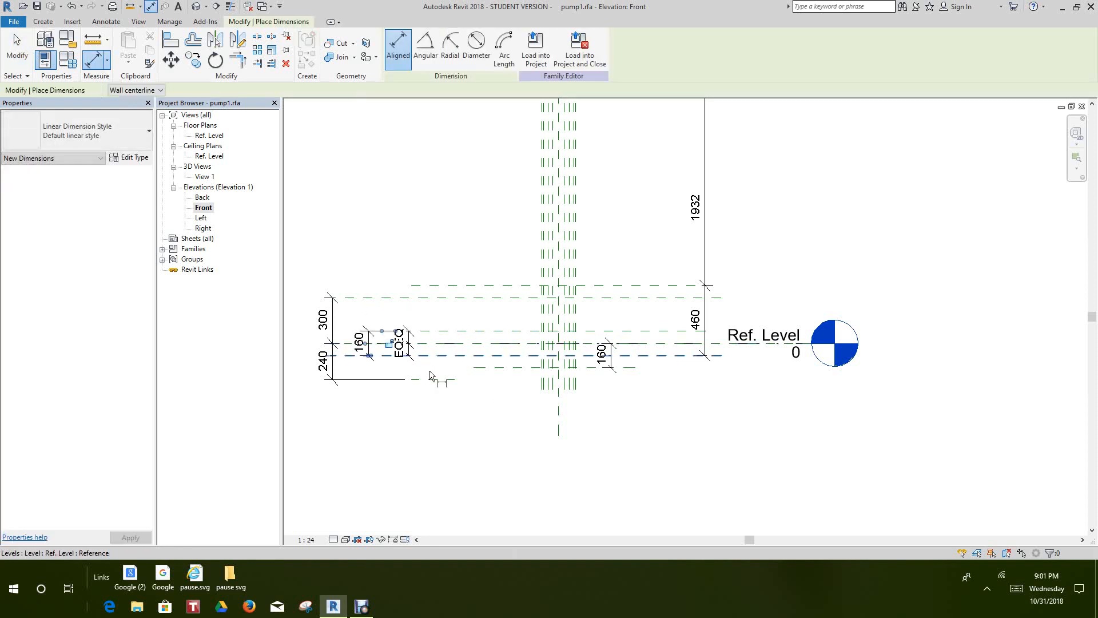
# - Add an overall aligned dimension from the lowest horizontal plane to the second plane above the Ref. Level, outside the 300 and 240 segments
pyautogui.click(431, 379)
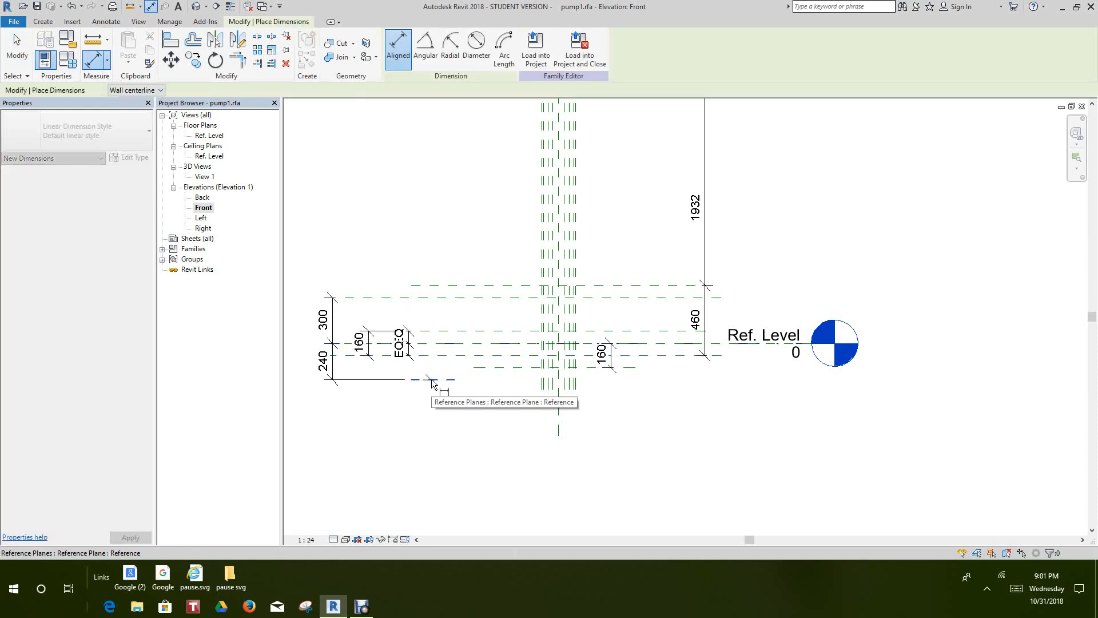
pyautogui.click(422, 298)
pyautogui.moveTo(345, 244); pyautogui.dragTo(443, 243, button='middle')
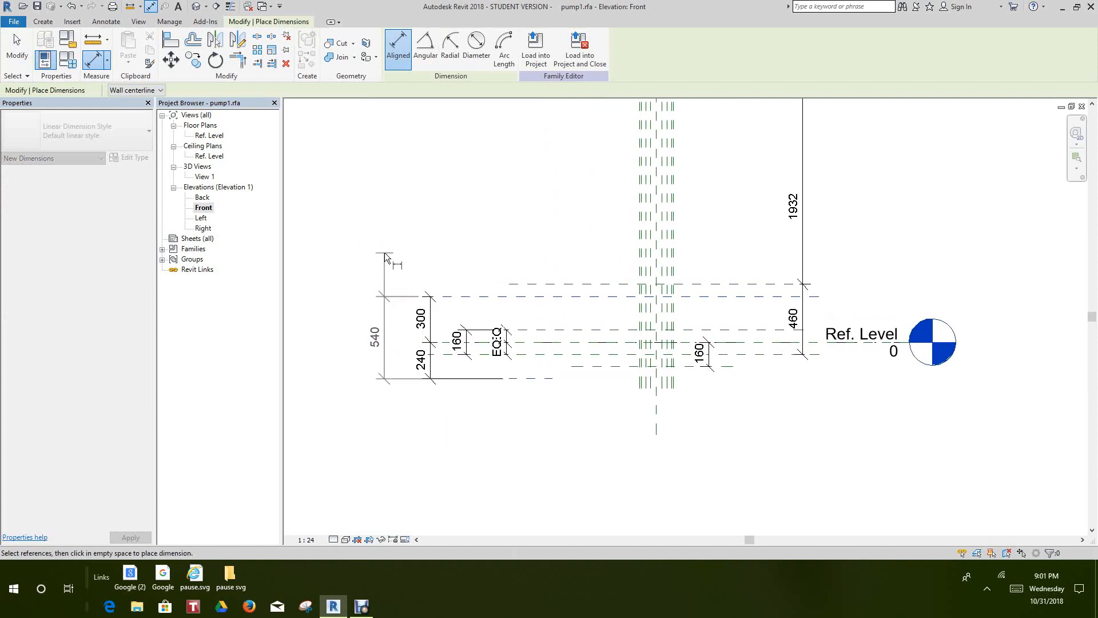
pyautogui.click(385, 252)
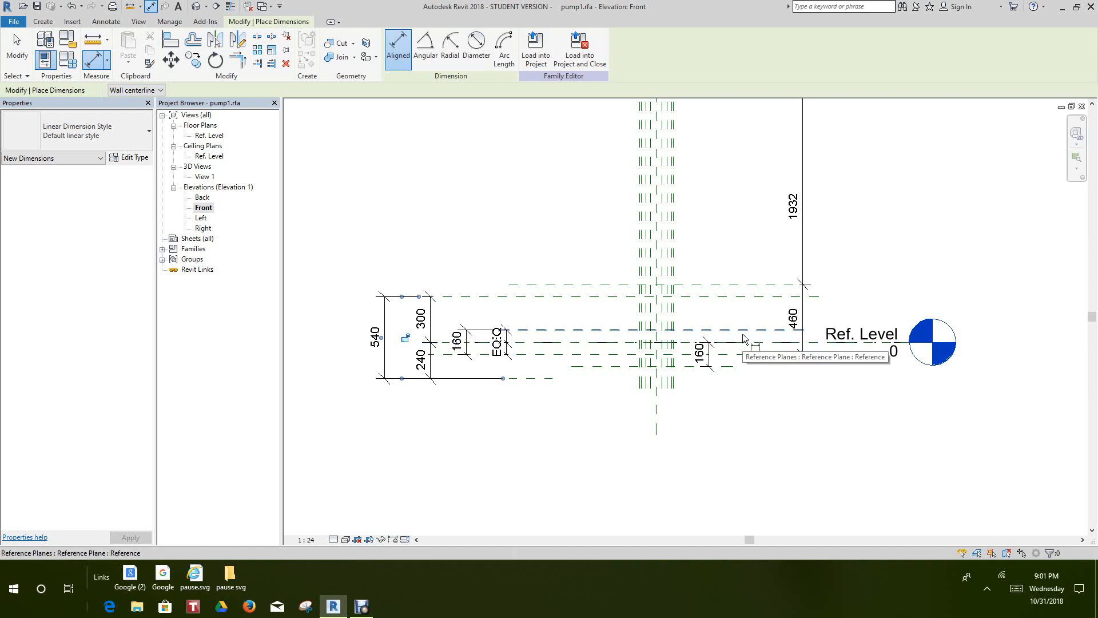
pyautogui.scroll(1, 599, 354)
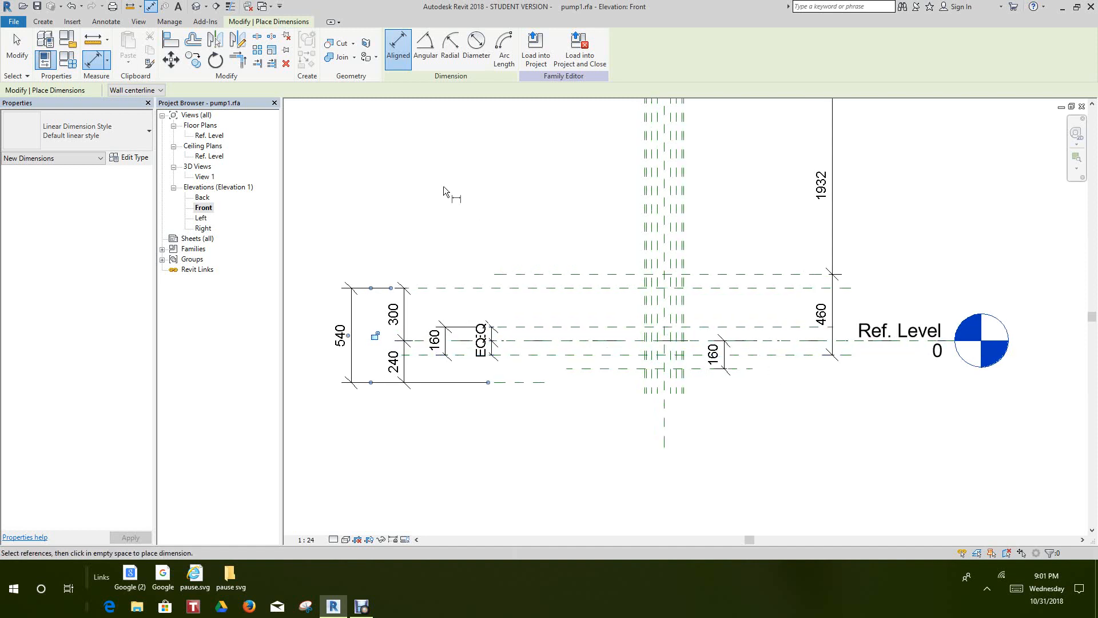
pyautogui.rightClick(444, 187)
pyautogui.click(459, 195)
pyautogui.press('Escape')
pyautogui.press('Escape')
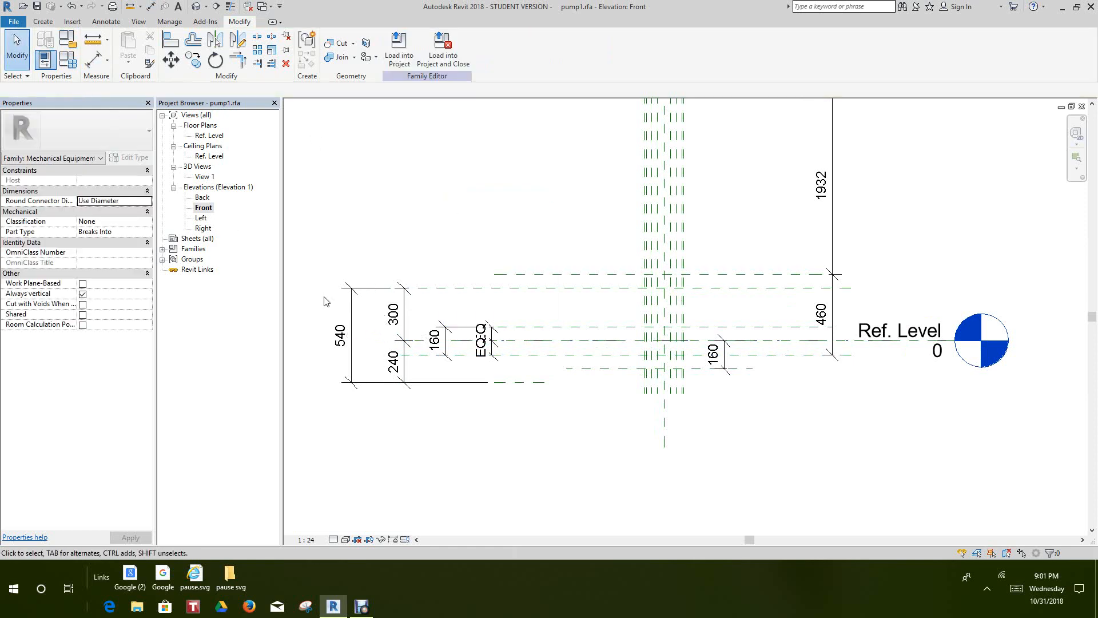
# - Label the overall dimension from the lowest plane to the second plane above the Ref. Level with a new type parameter E
pyautogui.click(348, 322)
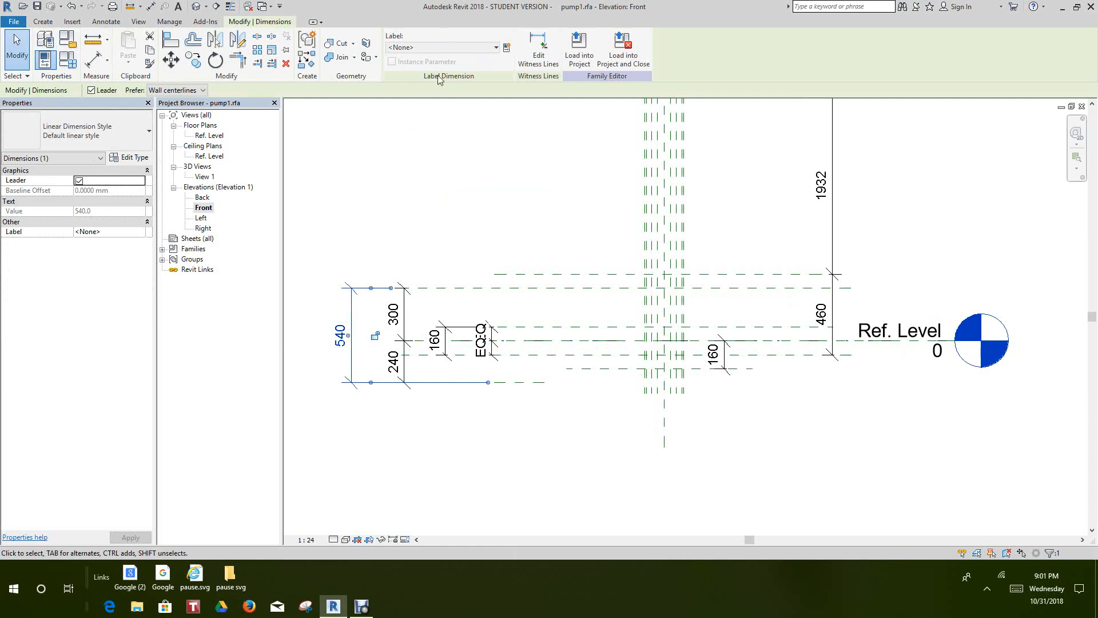
pyautogui.click(505, 50)
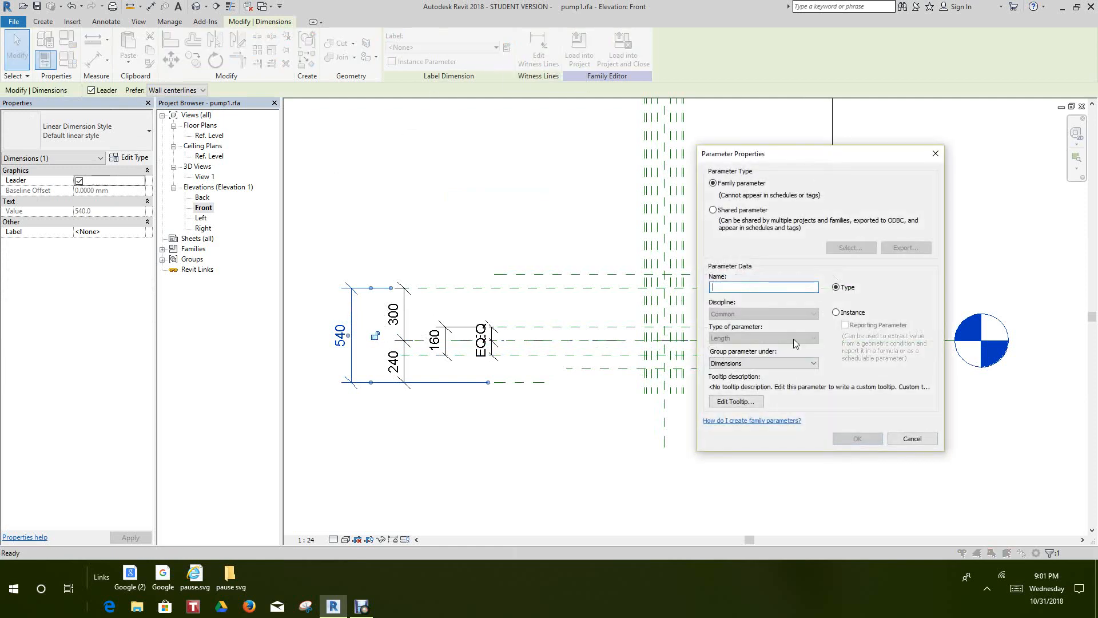
pyautogui.write('E')
pyautogui.click(857, 438)
pyautogui.click(603, 444)
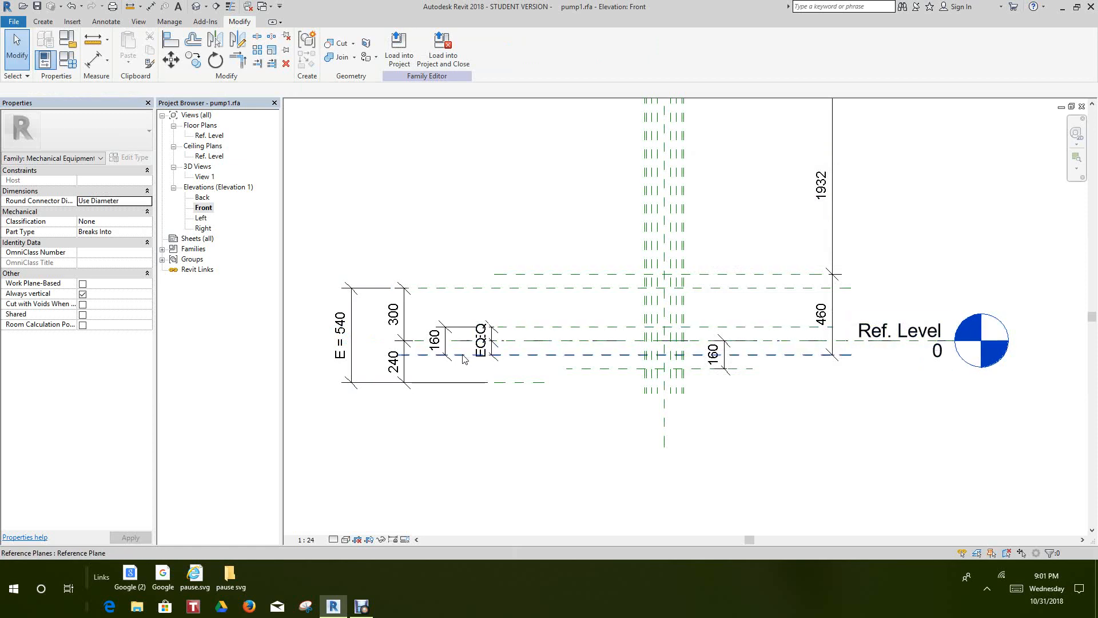
# - Label the overall dimension between the two equalized planes around the Ref. Level with a new type parameter F
pyautogui.scroll(2, 450, 353)
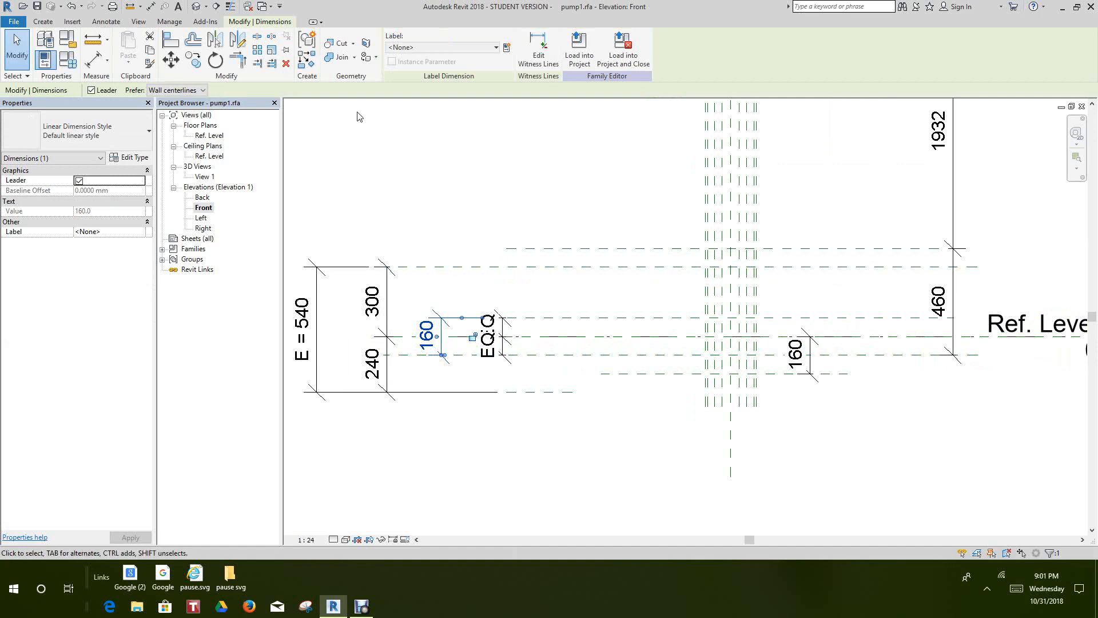
pyautogui.click(508, 50)
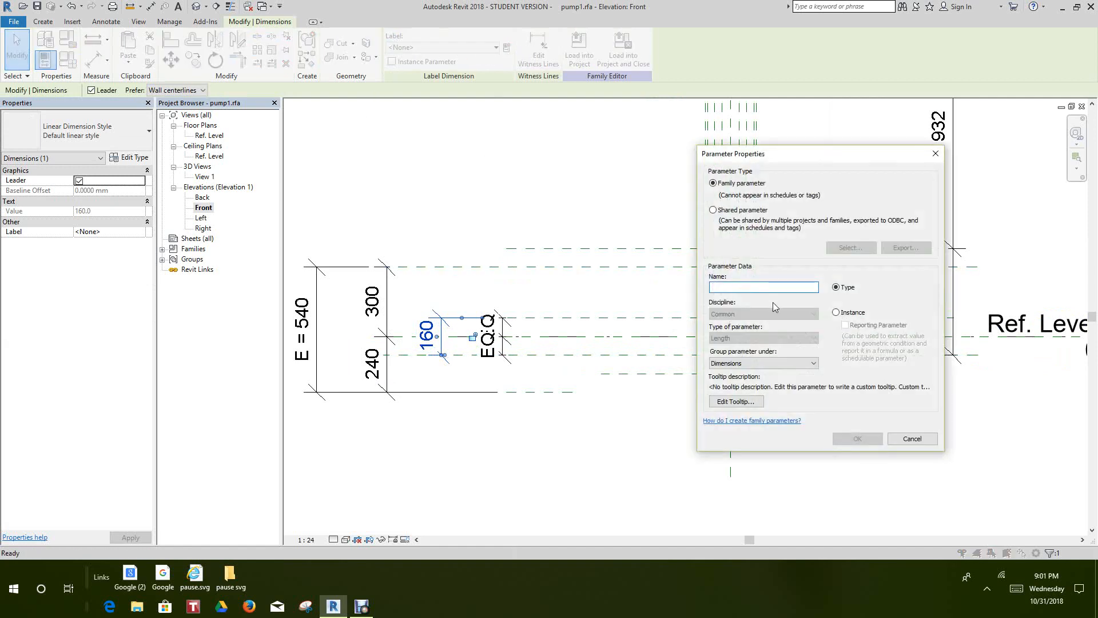
pyautogui.write('F')
pyautogui.click(858, 439)
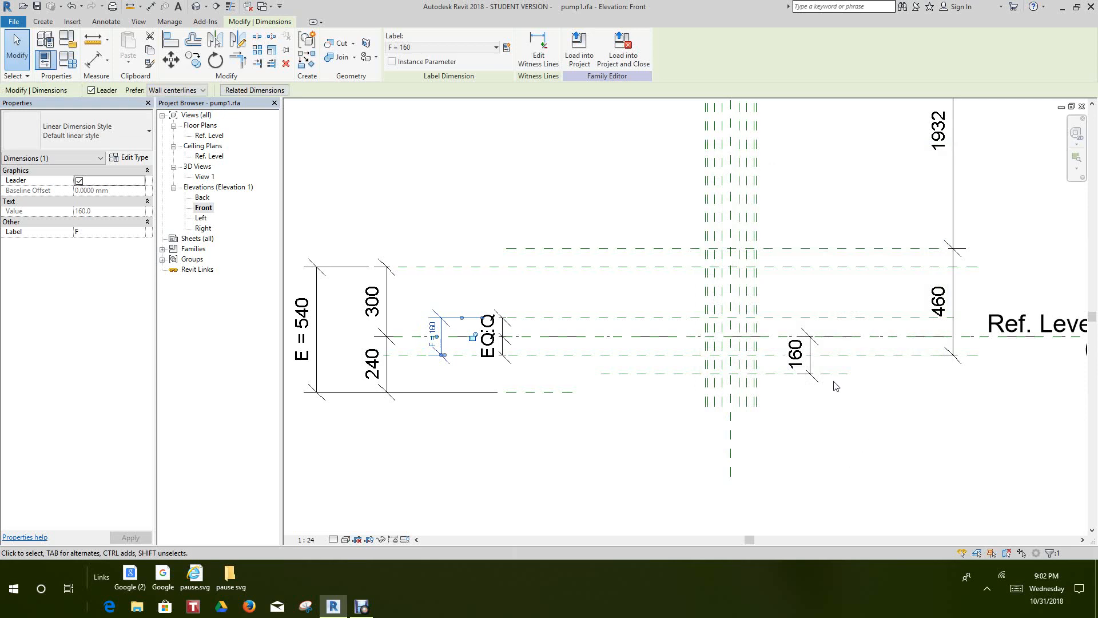
# - Label the dimension from the Ref. Level to the second horizontal plane below it with a new type parameter G
pyautogui.scroll(2, 835, 384)
pyautogui.click(806, 369)
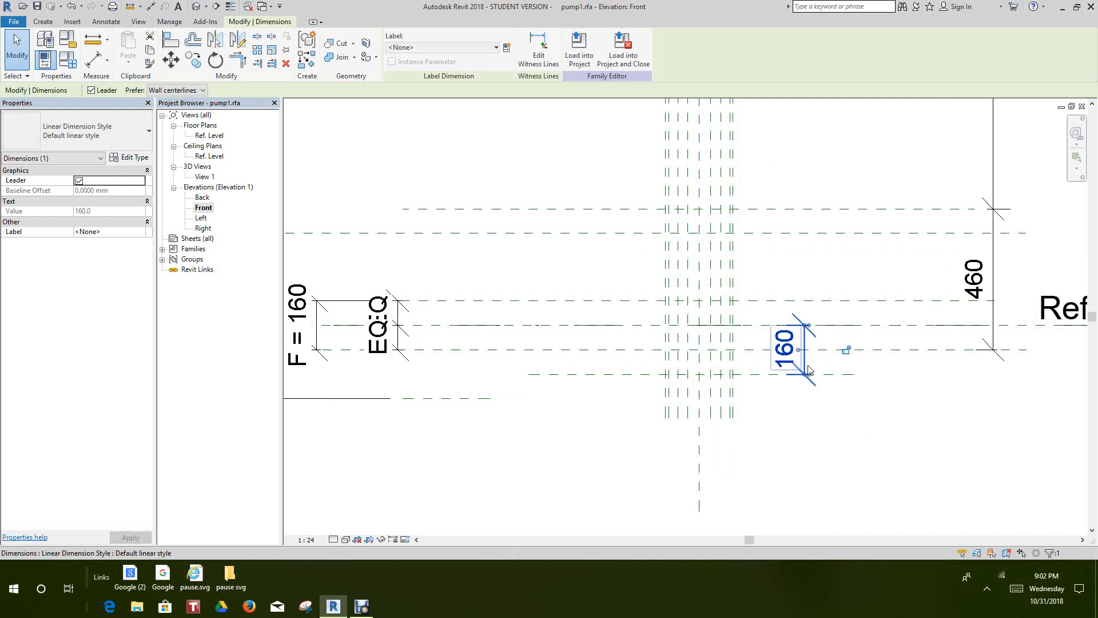
pyautogui.click(506, 47)
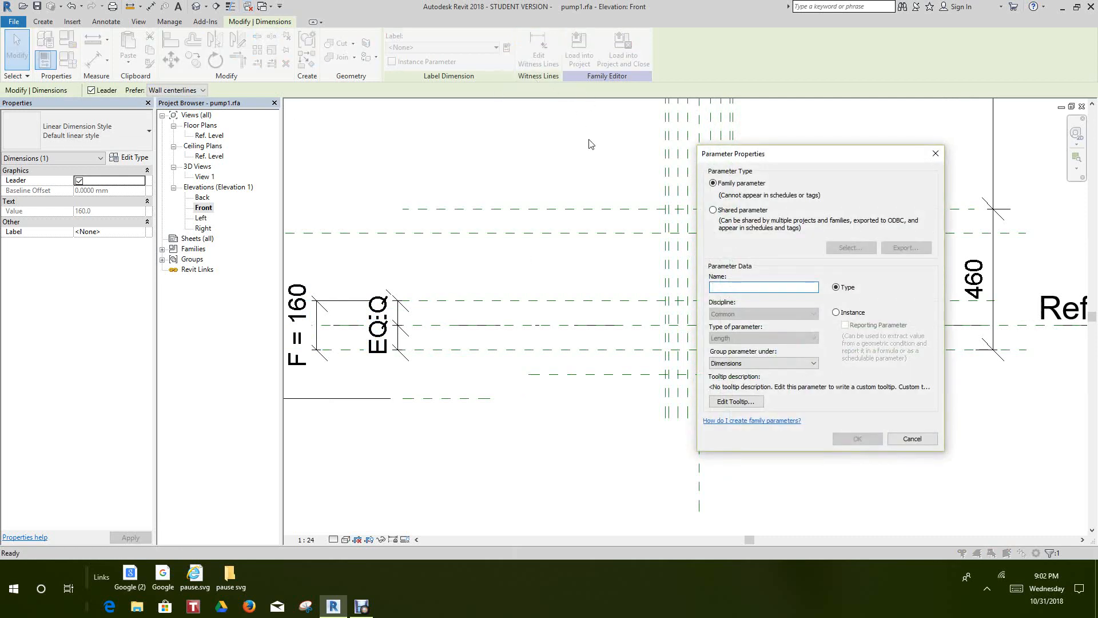
pyautogui.write('G')
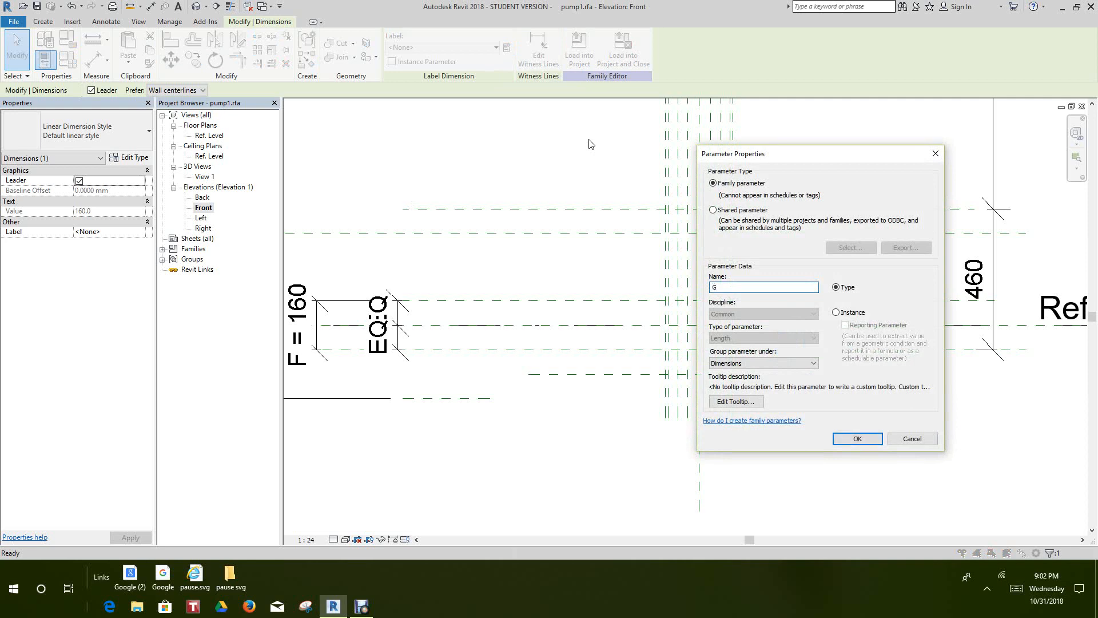
pyautogui.click(861, 439)
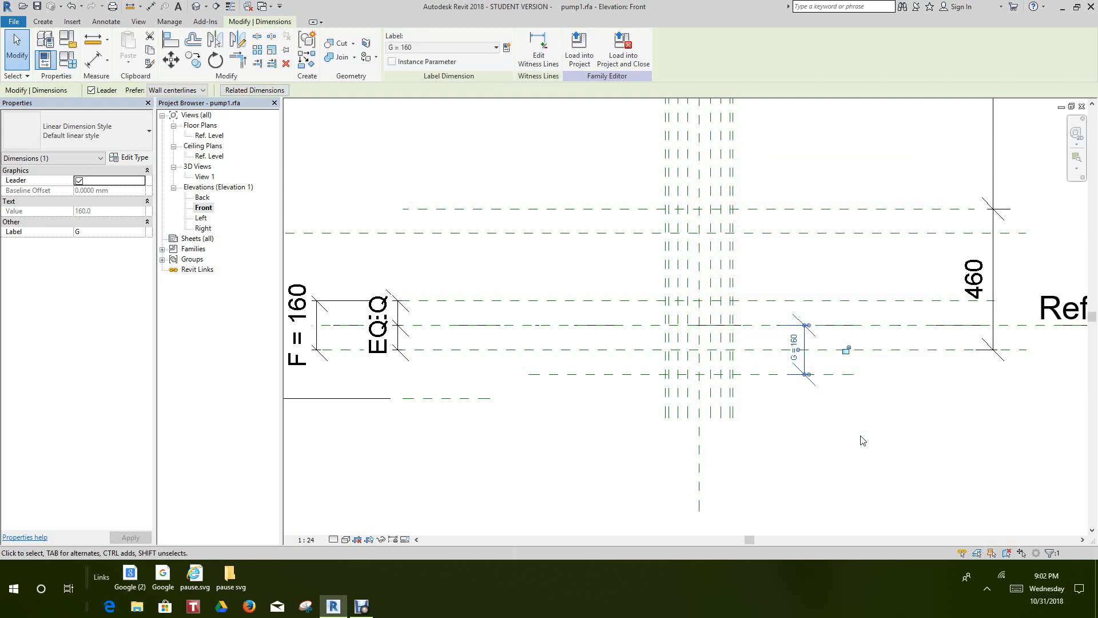
# - Separate the overlapping 1932 and 460 dimensions by moving both toward the vertical planes, with the 460 one placed between G and the 1932 one
pyautogui.scroll(-2, 863, 426)
pyautogui.moveTo(907, 431); pyautogui.dragTo(824, 372, button='middle')
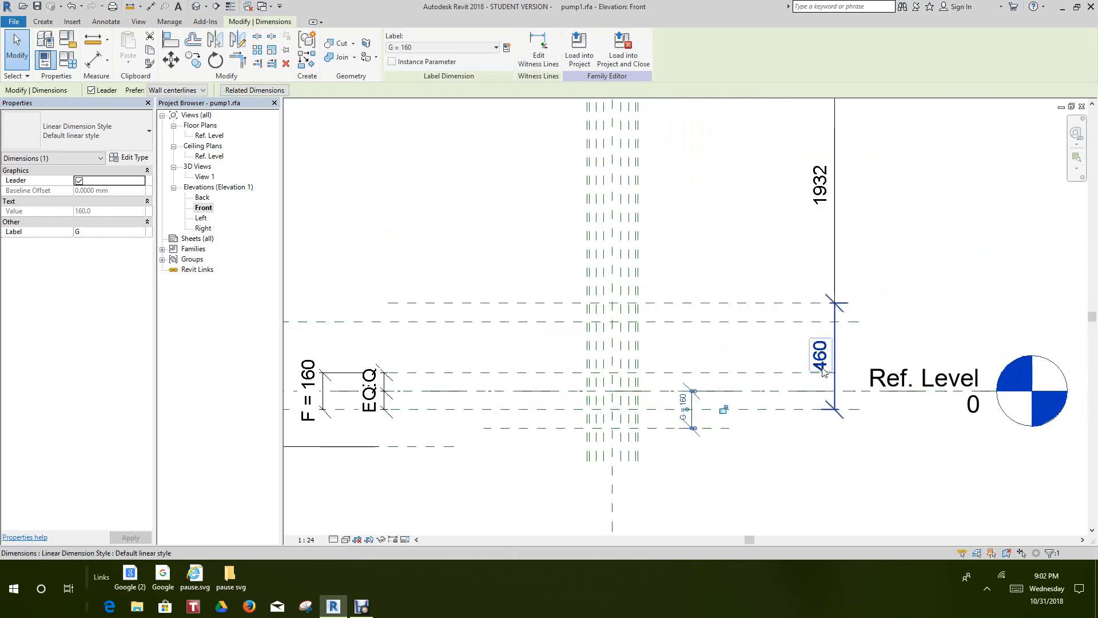
pyautogui.scroll(2, 832, 343)
pyautogui.scroll(-3, 838, 354)
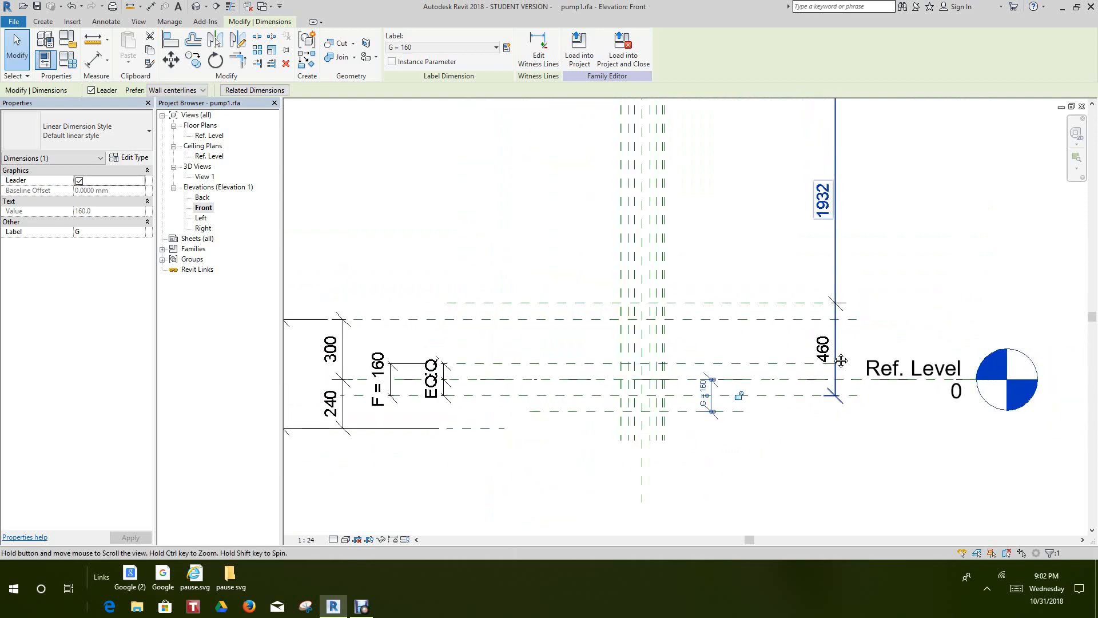
pyautogui.moveTo(841, 360); pyautogui.dragTo(838, 382, button='middle')
pyautogui.press('Escape')
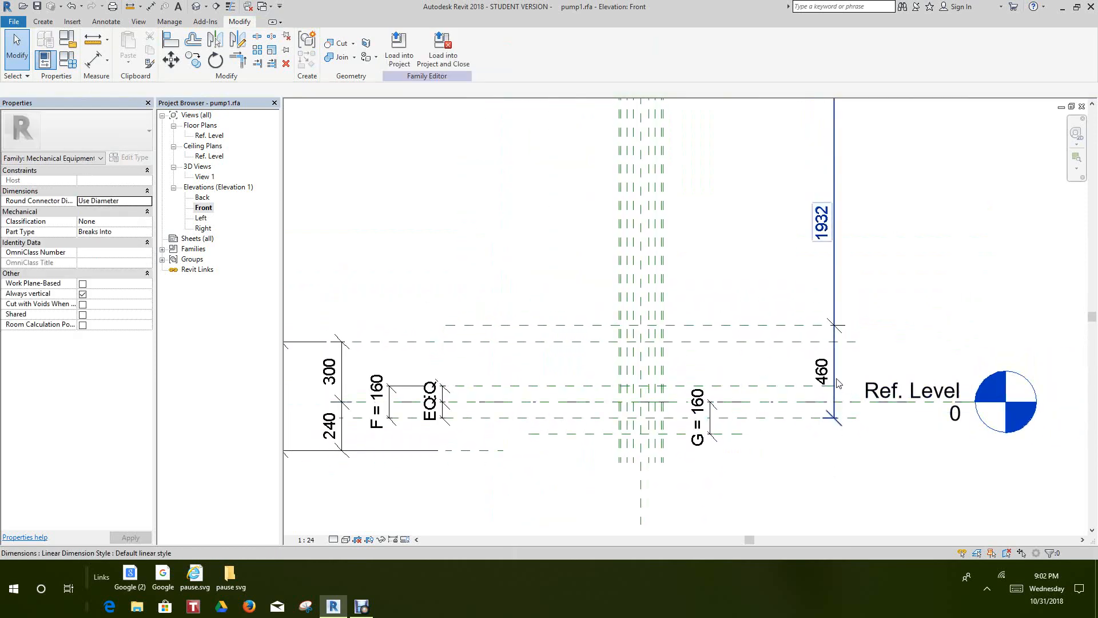
pyautogui.click(829, 222)
pyautogui.moveTo(829, 222); pyautogui.dragTo(799, 224)
pyautogui.click(858, 341)
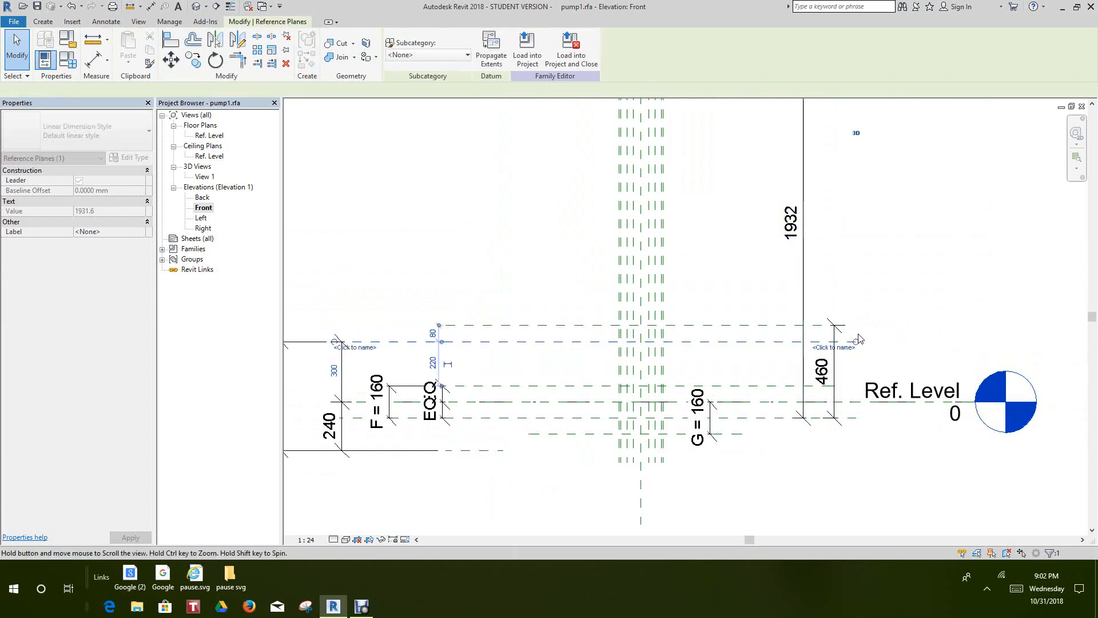
pyautogui.press('Escape')
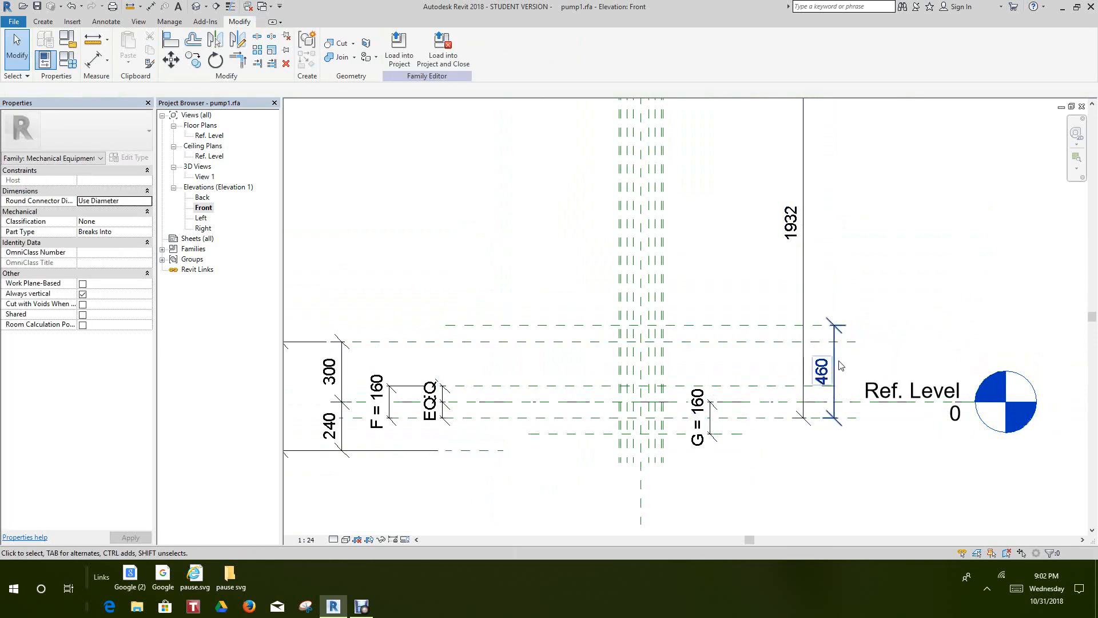
pyautogui.moveTo(838, 366); pyautogui.dragTo(756, 372)
pyautogui.press('Escape')
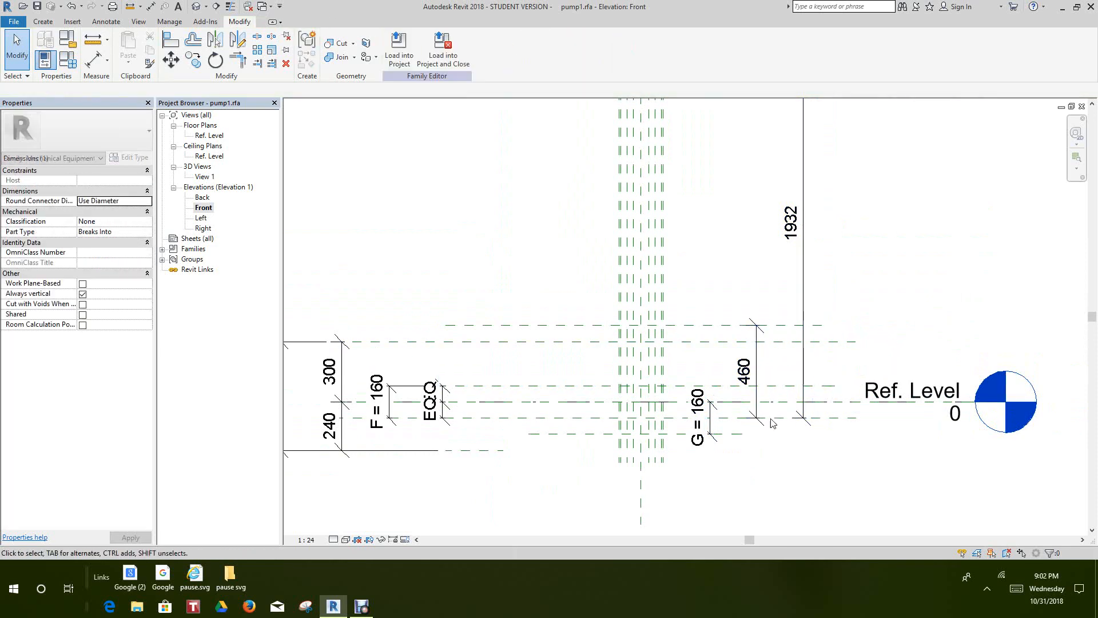
# - Label the 460 dimension with a new type parameter H and clear the selection
pyautogui.click(763, 372)
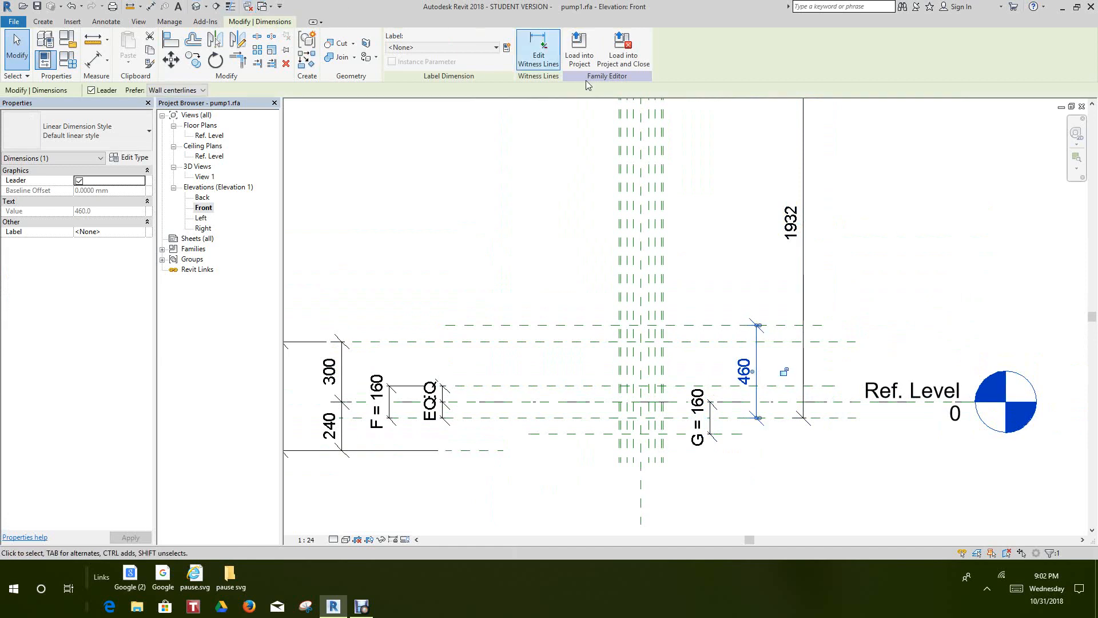
pyautogui.click(507, 47)
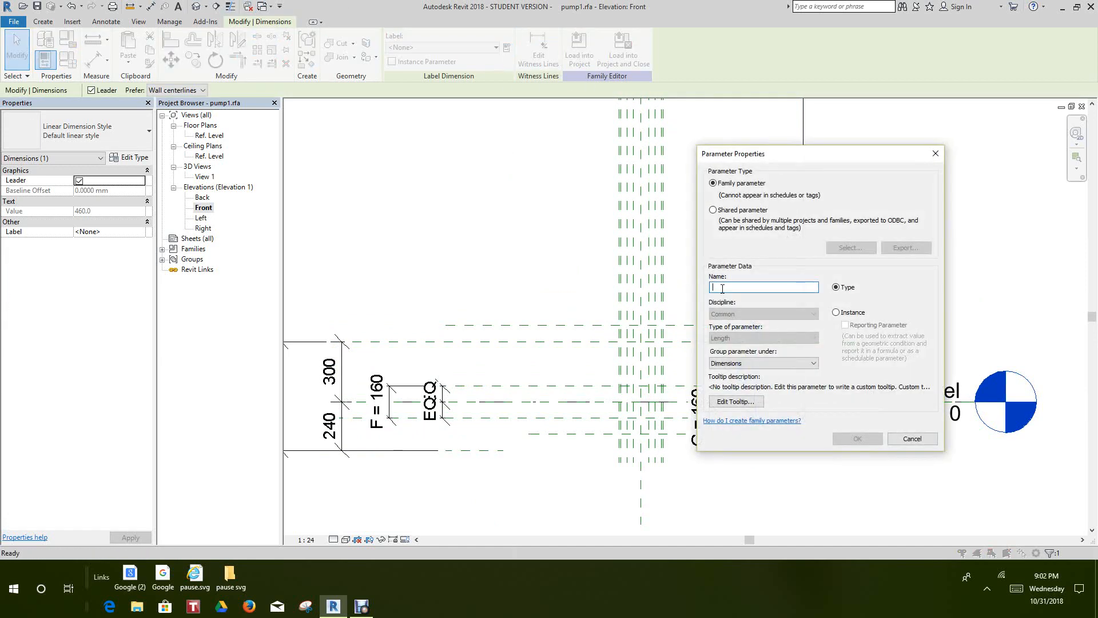
pyautogui.write('H')
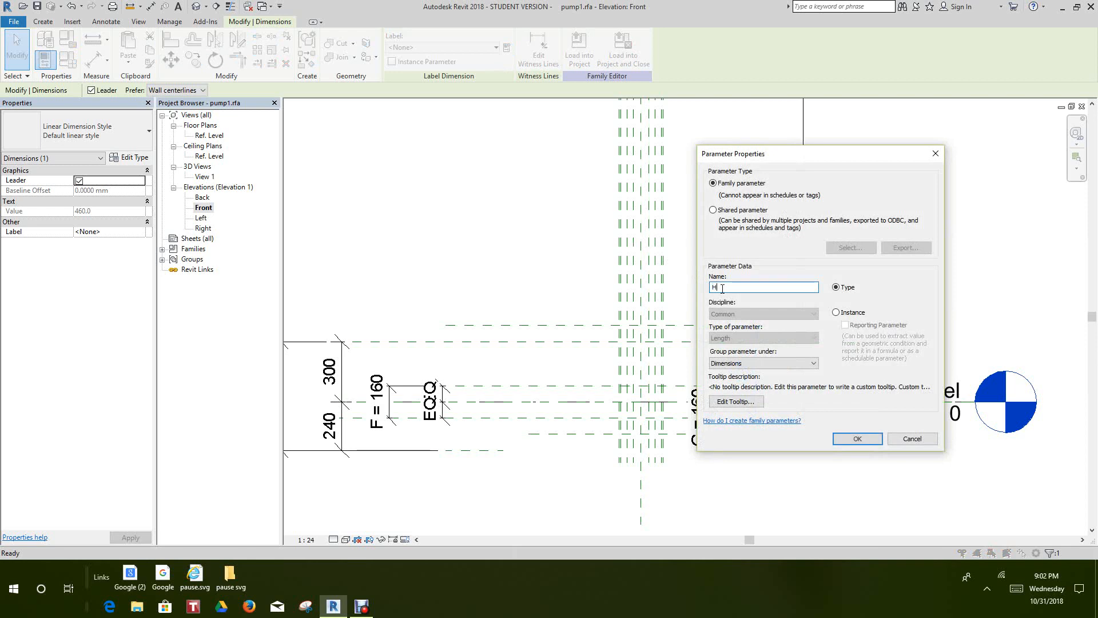
pyautogui.click(873, 444)
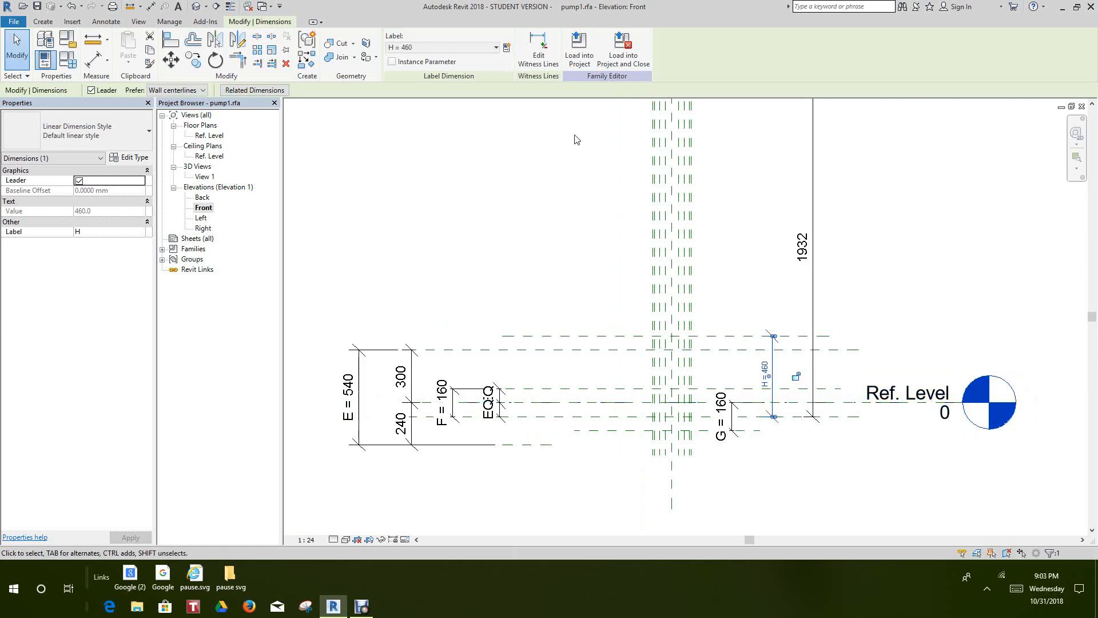
pyautogui.click(921, 289)
pyautogui.rightClick(921, 286)
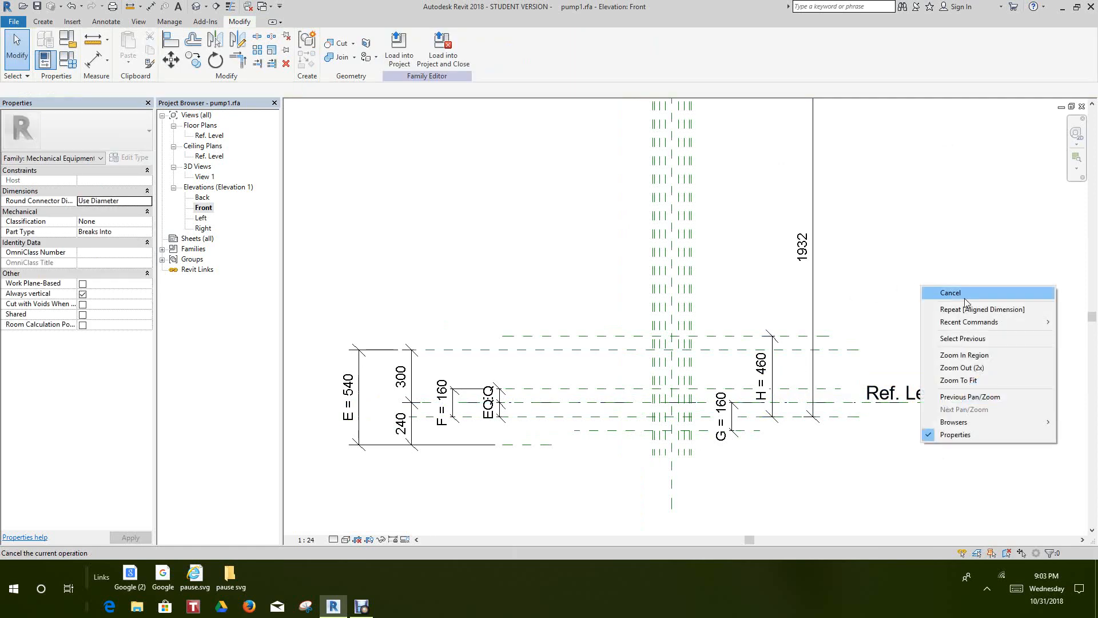
pyautogui.click(966, 297)
# - Label the tall dimension reaching the far upper horizontal plane with a new type parameter J
pyautogui.click(818, 302)
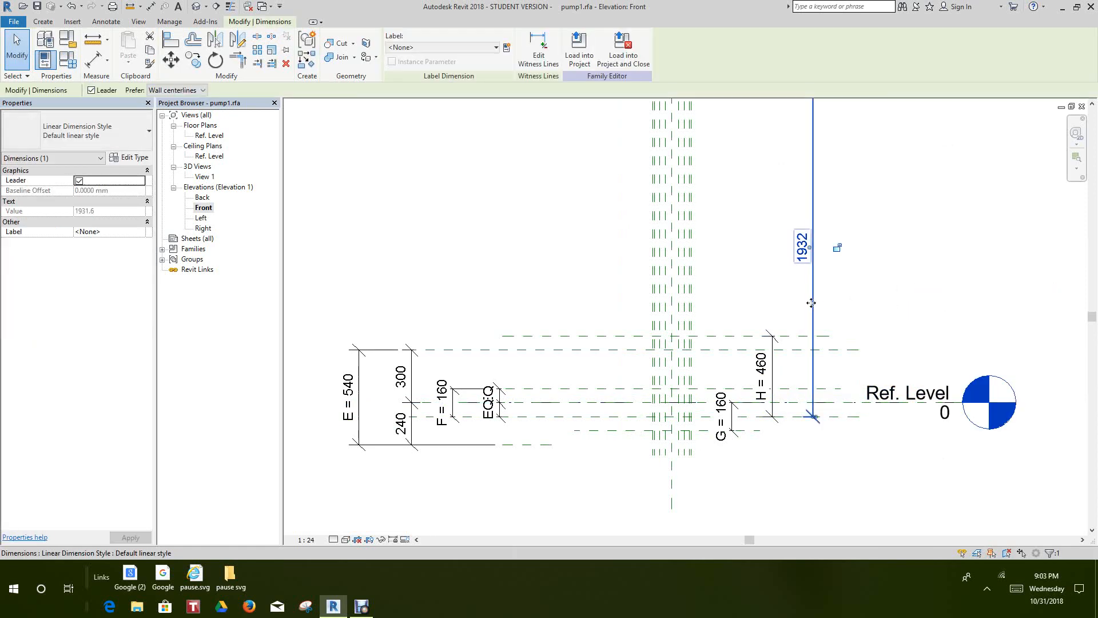
pyautogui.click(495, 48)
pyautogui.click(507, 48)
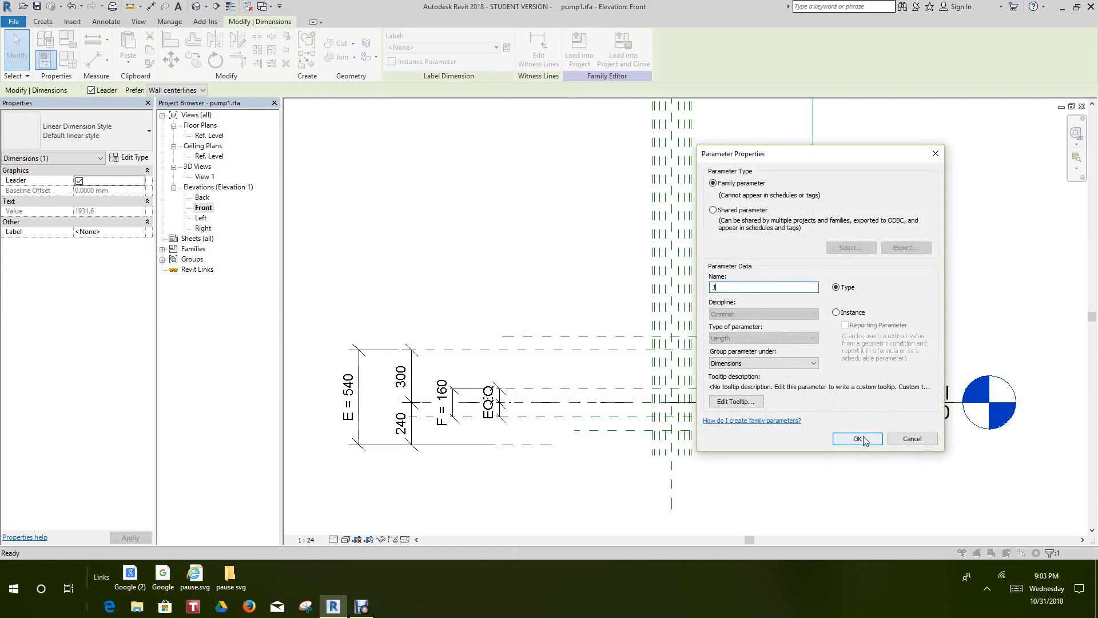
pyautogui.click(858, 438)
pyautogui.scroll(-2, 774, 274)
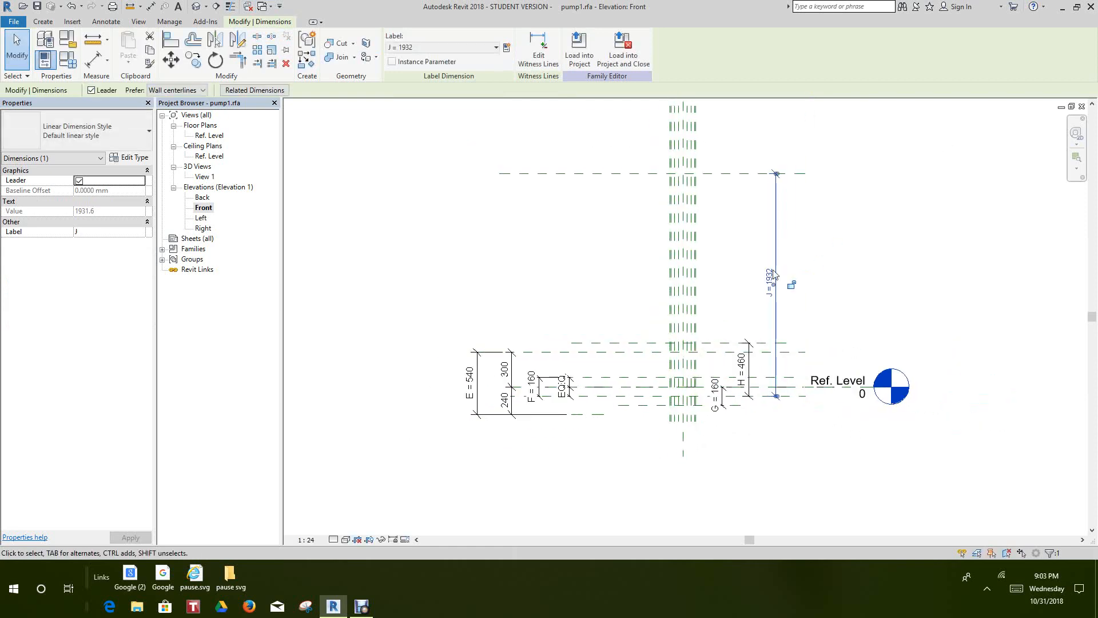
pyautogui.click(827, 249)
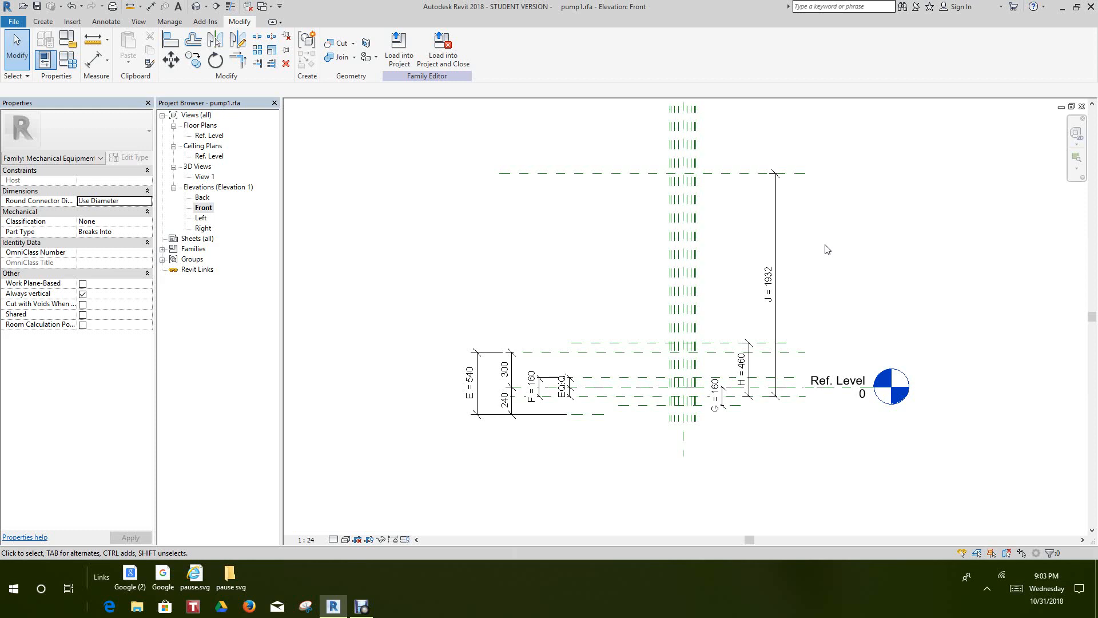
# - Examine the labelled dimensions E, F, G, H and J across the Front elevation
pyautogui.scroll(-3, 763, 269)
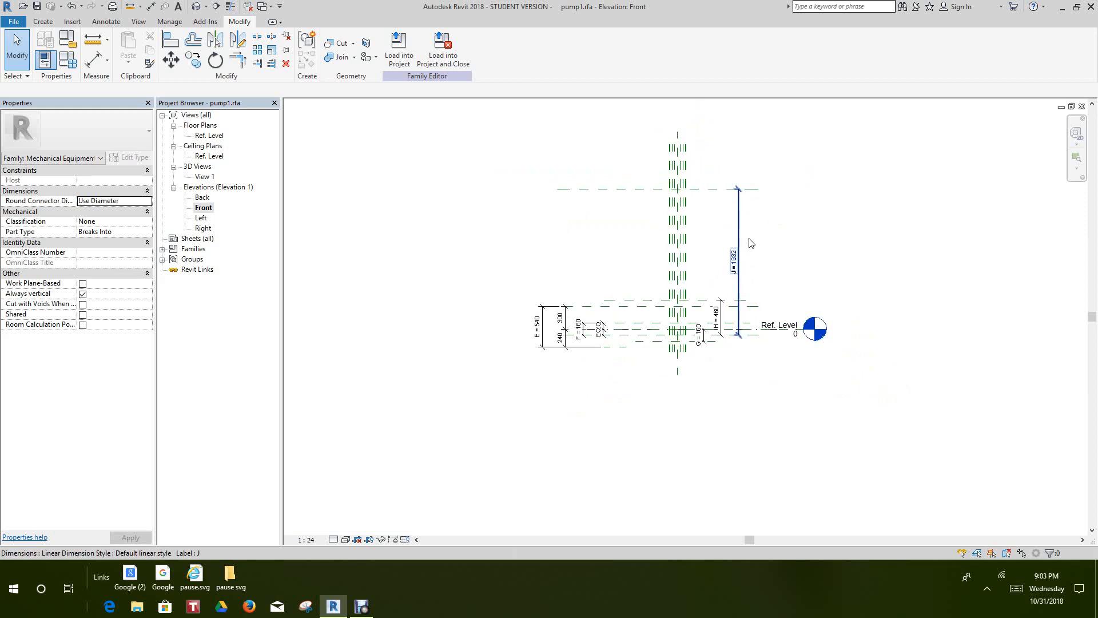
pyautogui.scroll(3, 757, 243)
pyautogui.moveTo(760, 270); pyautogui.dragTo(776, 261, button='middle')
pyautogui.scroll(-1, 775, 262)
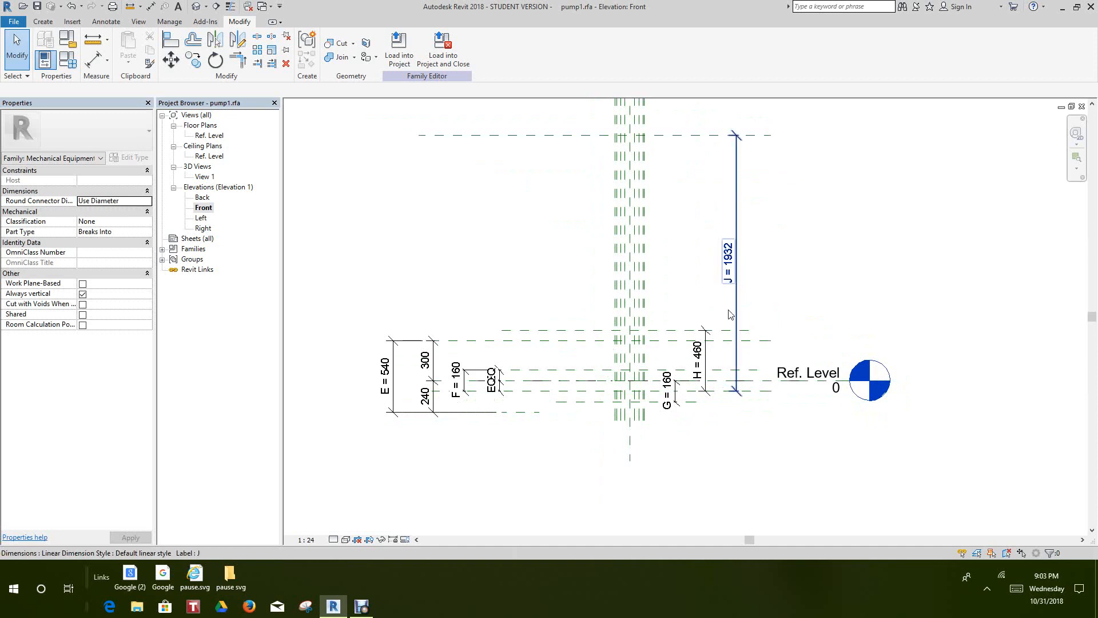
pyautogui.scroll(2, 700, 391)
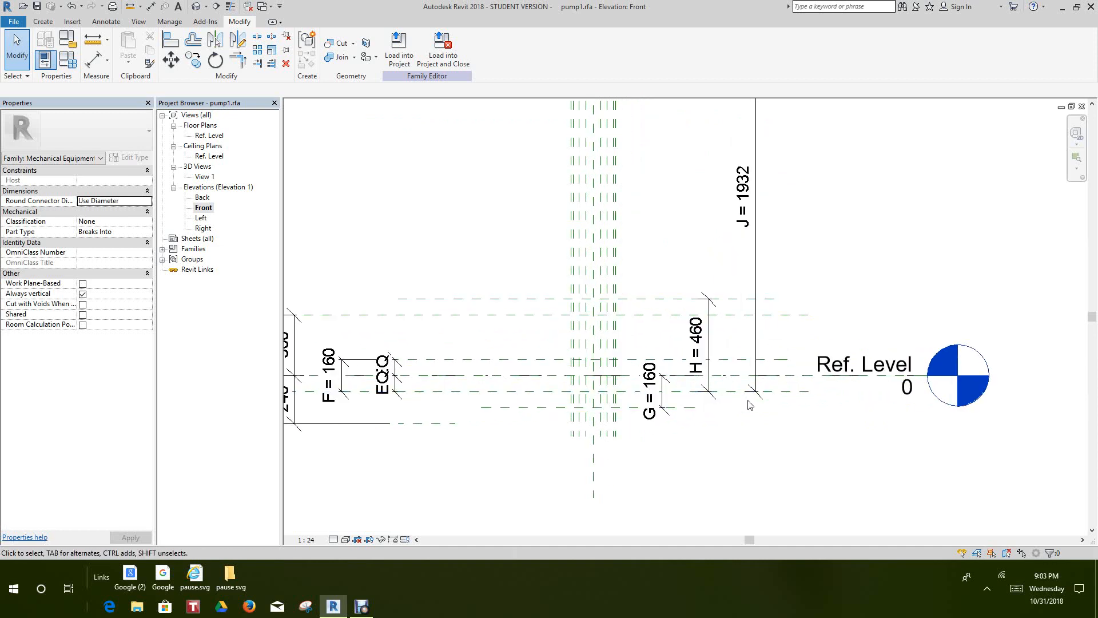
pyautogui.scroll(-2, 780, 307)
pyautogui.scroll(1, 780, 285)
pyautogui.scroll(-1, 778, 285)
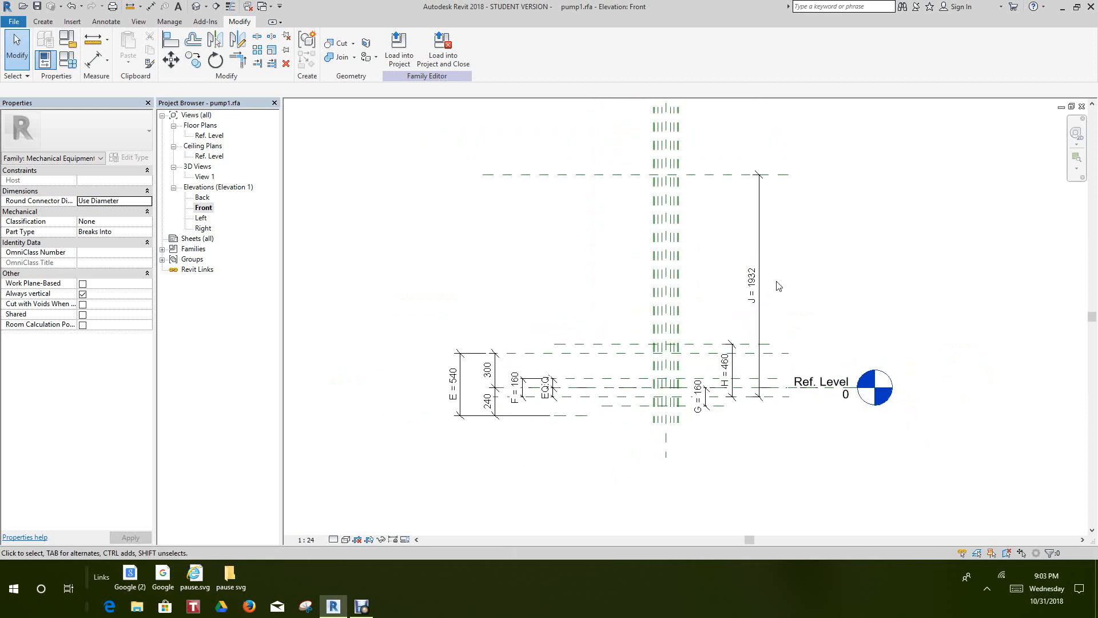
pyautogui.scroll(-3, 778, 285)
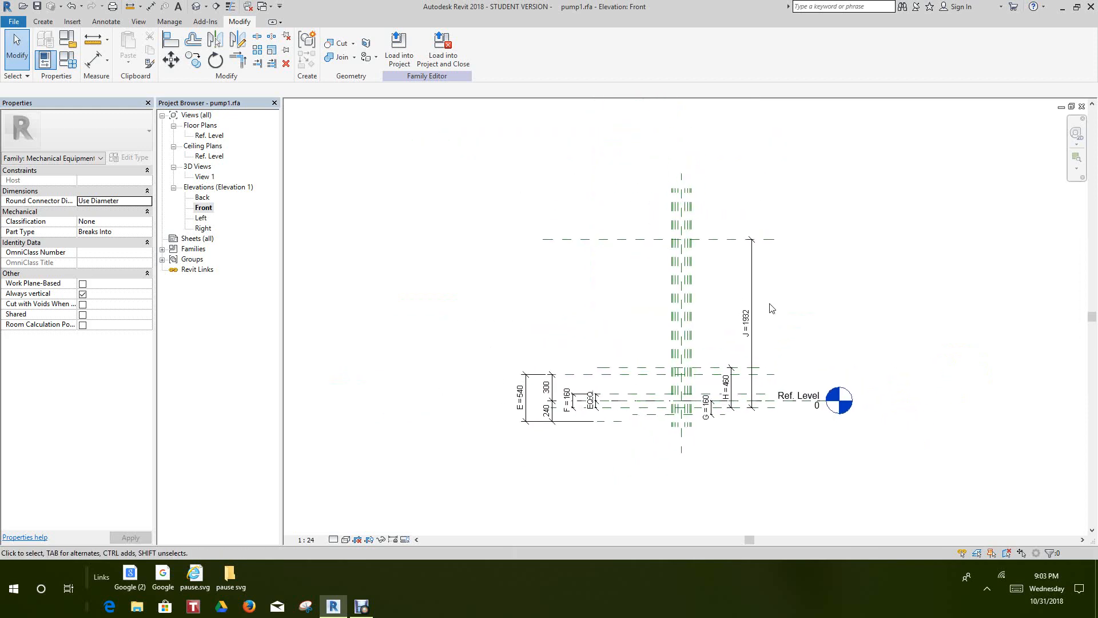
pyautogui.scroll(2, 784, 315)
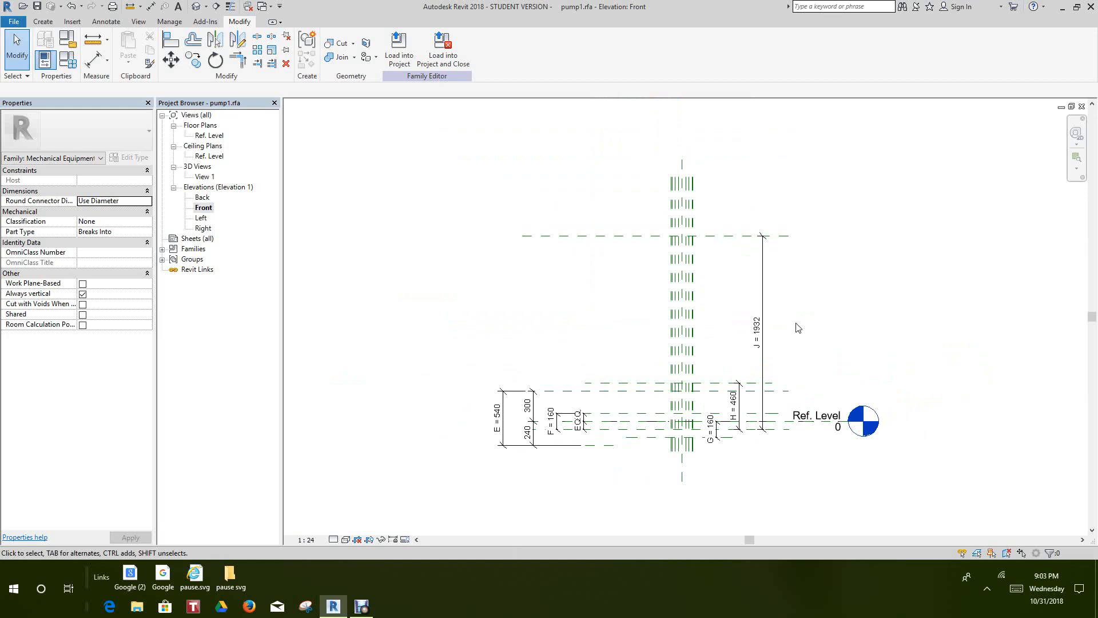
# - Set parameter E to 140 in the family types
pyautogui.click(65, 60)
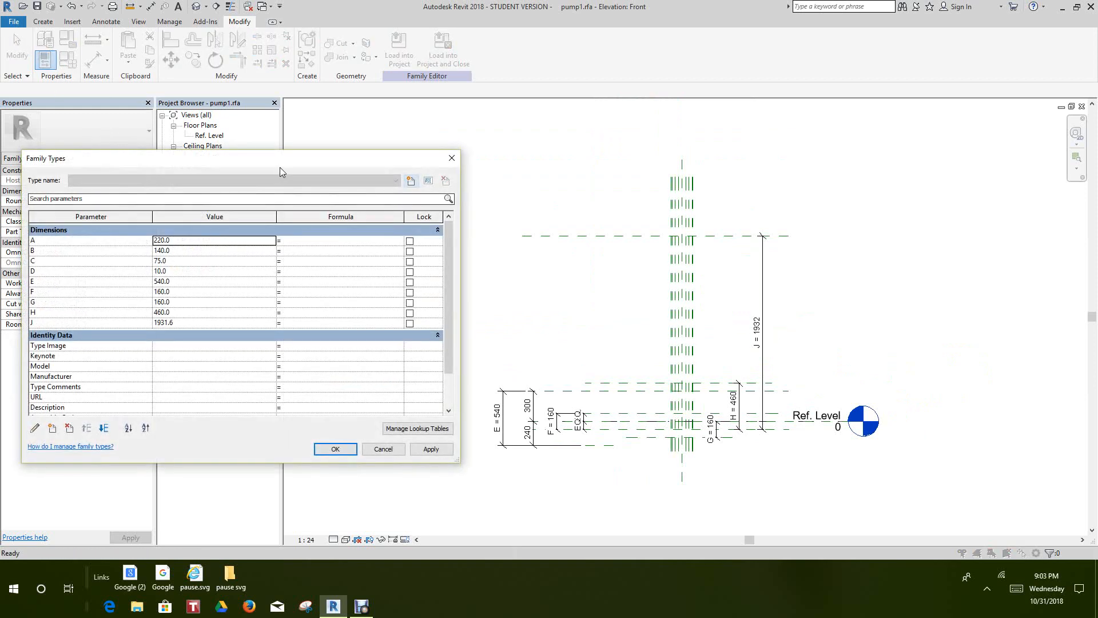
pyautogui.moveTo(280, 167); pyautogui.dragTo(344, 152)
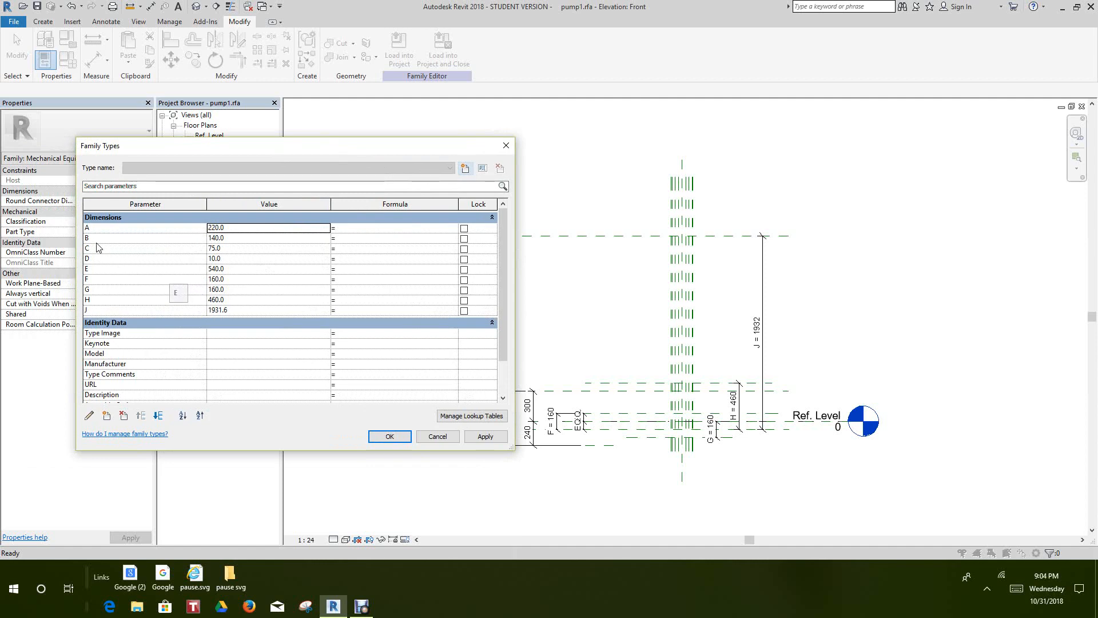
pyautogui.click(232, 270)
pyautogui.click(232, 270)
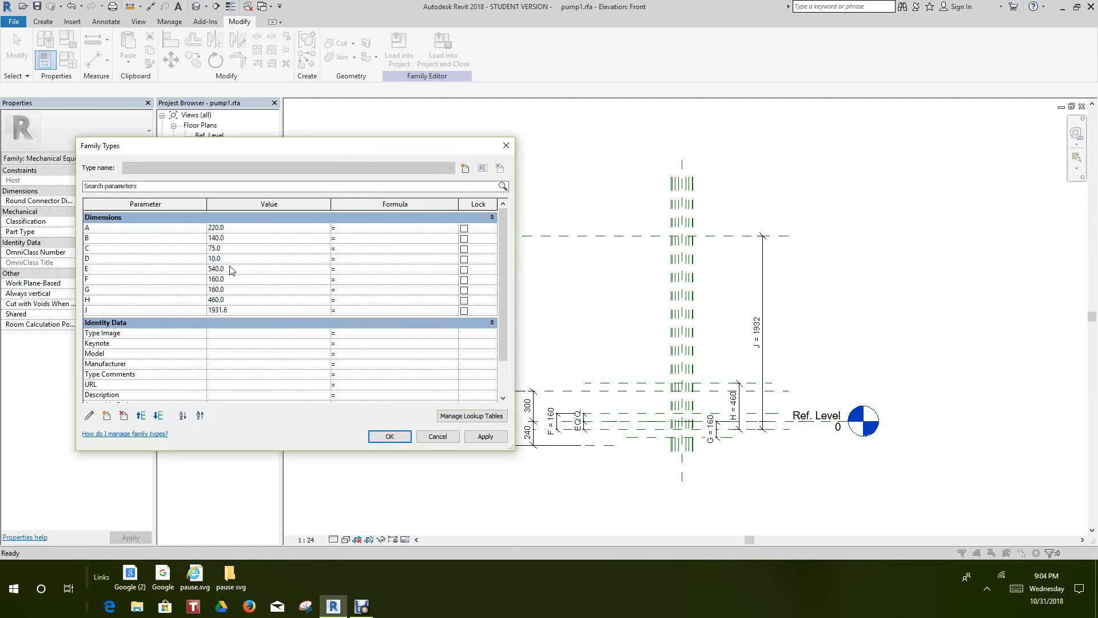
pyautogui.moveTo(226, 270); pyautogui.dragTo(209, 270)
pyautogui.write('40')
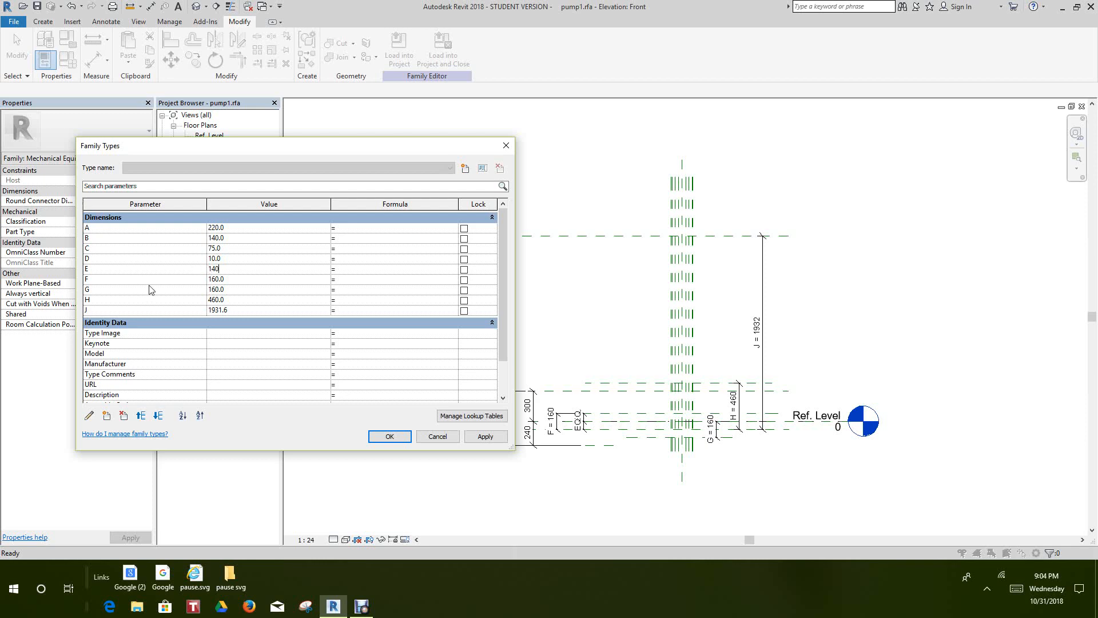
# - Set parameter G to 75 and parameter H to 200 in the family types
pyautogui.click(221, 289)
pyautogui.moveTo(224, 289); pyautogui.dragTo(206, 290)
pyautogui.write('75')
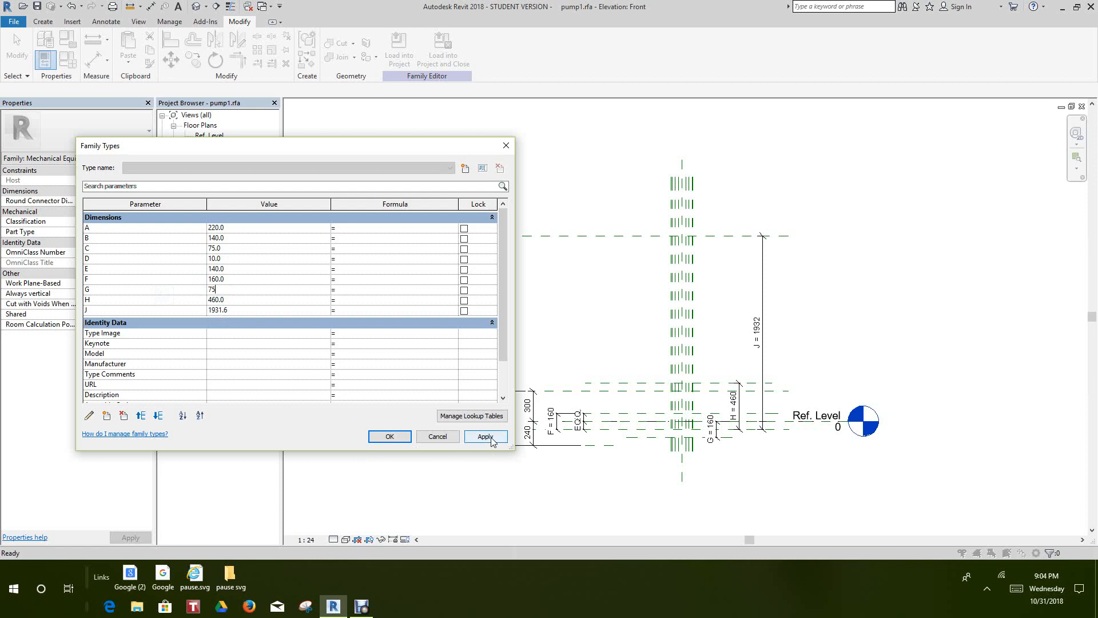
pyautogui.click(209, 300)
pyautogui.write('200')
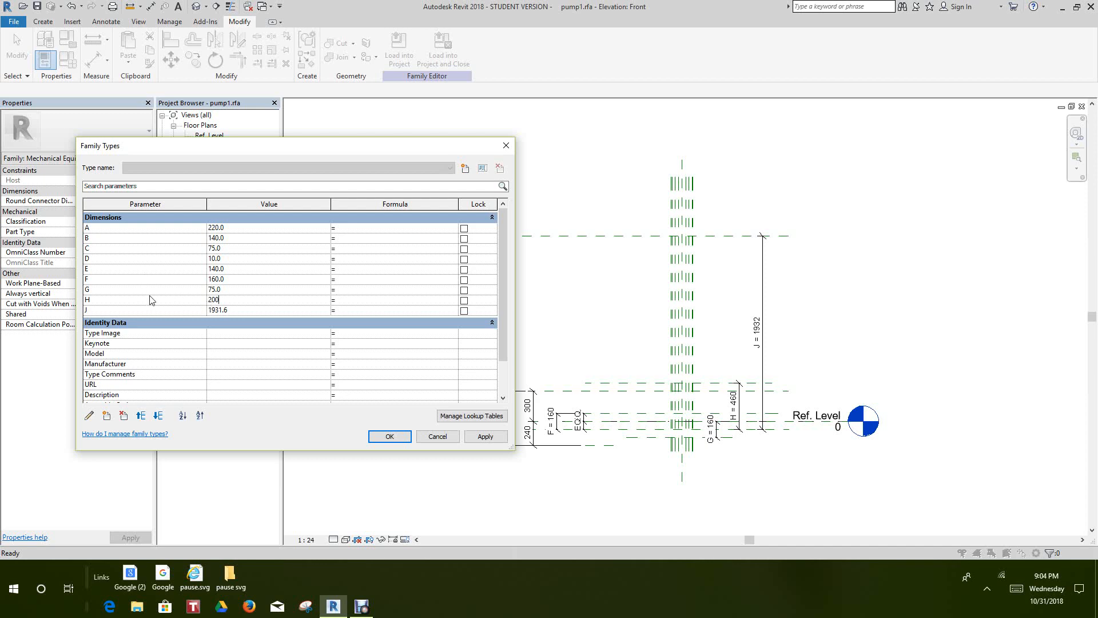
# - Set parameter J to 400 and parameter F to 75, and apply the family type values to the Front elevation's reference planes
pyautogui.click(235, 313)
pyautogui.moveTo(228, 282); pyautogui.dragTo(209, 280)
pyautogui.write('75')
pyautogui.click(227, 268)
pyautogui.click(485, 437)
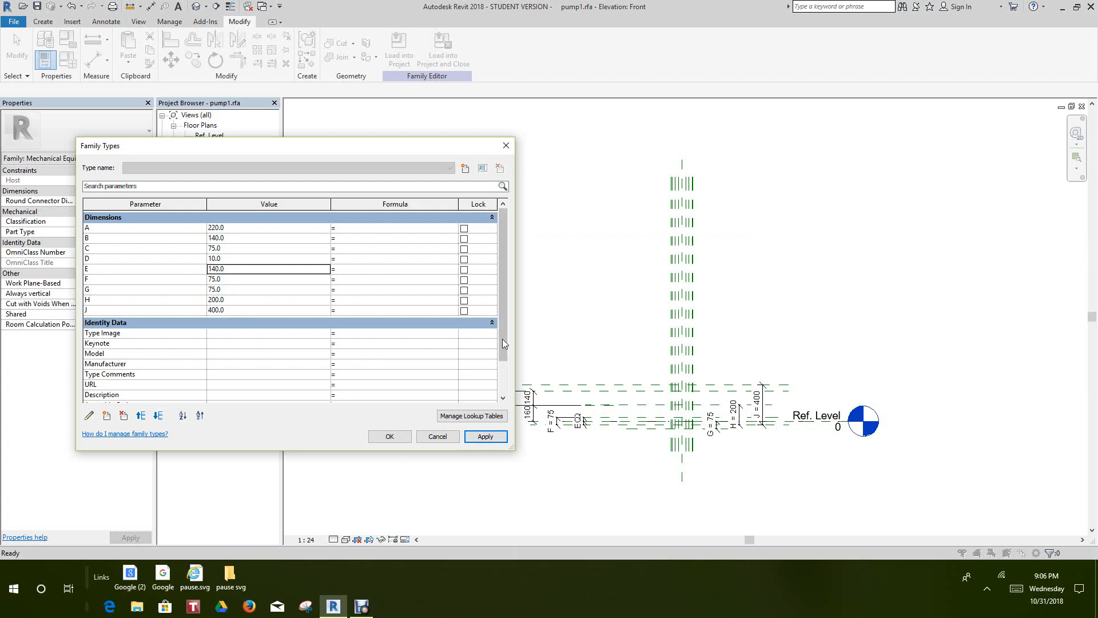
pyautogui.click(486, 436)
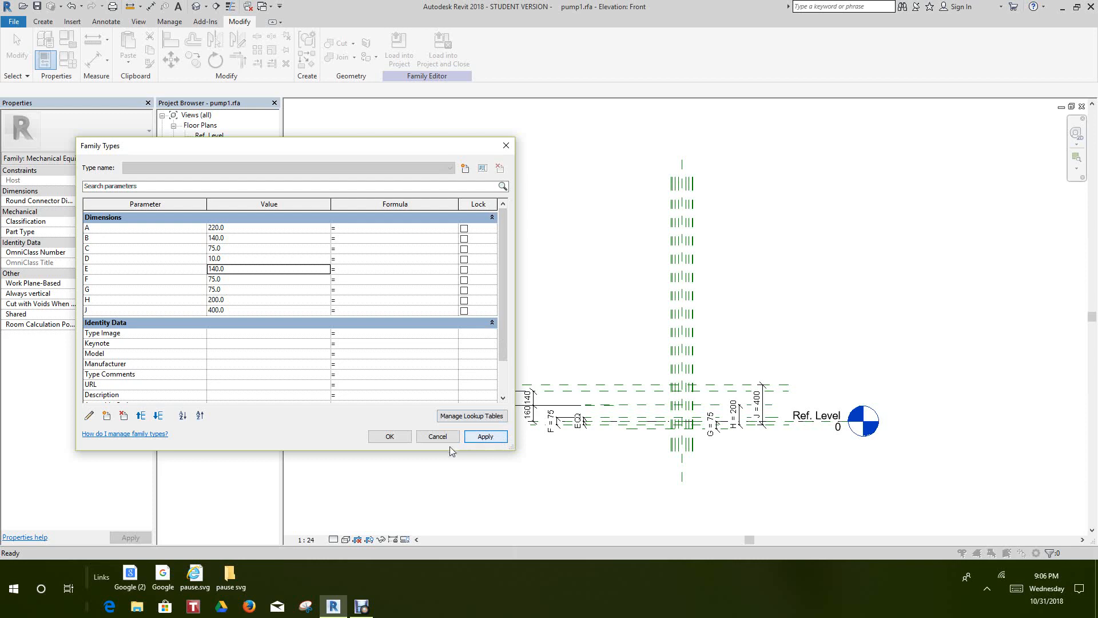
pyautogui.click(390, 437)
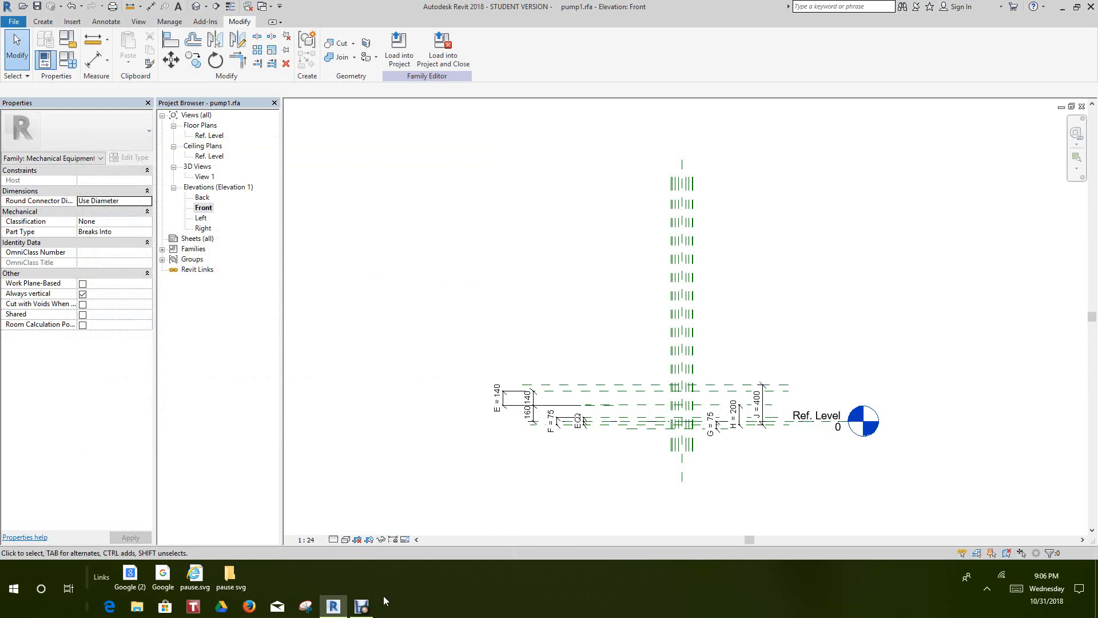
pyautogui.click(361, 607)
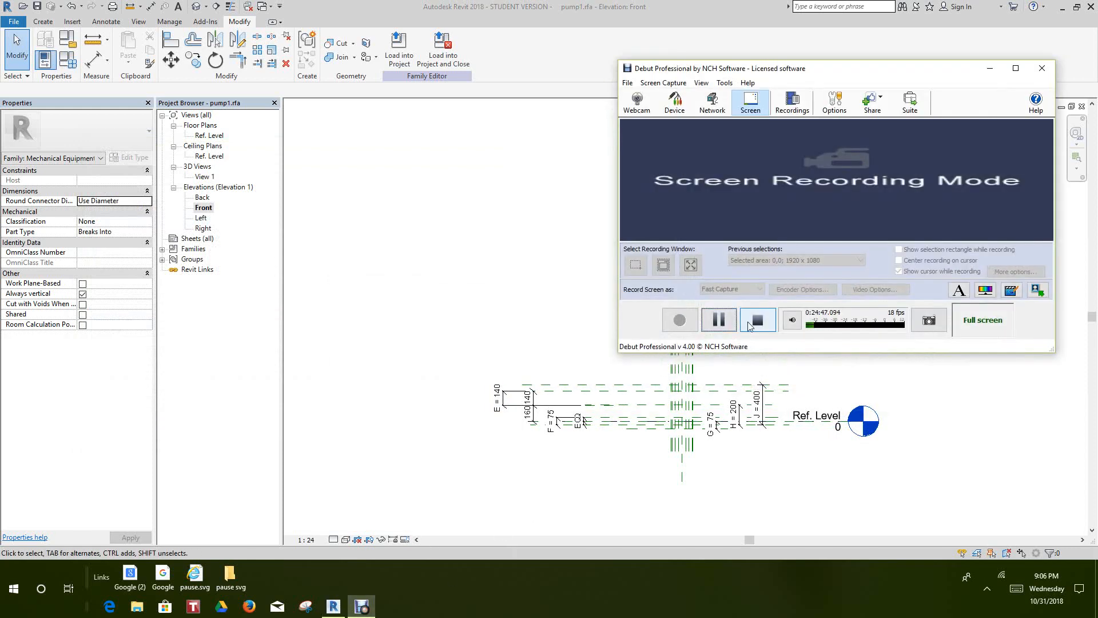